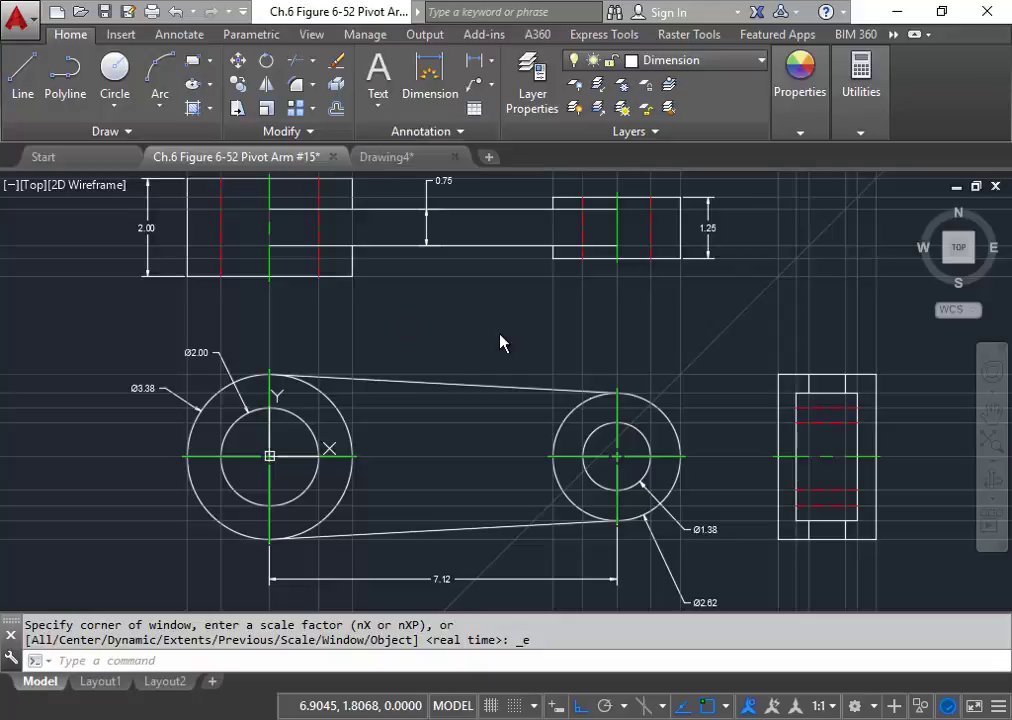
Switch to the model space of Drawing4.
{"action": "mouse_move", "coordinate": [410, 162]}
{"action": "left_click", "coordinate": [244, 244]}
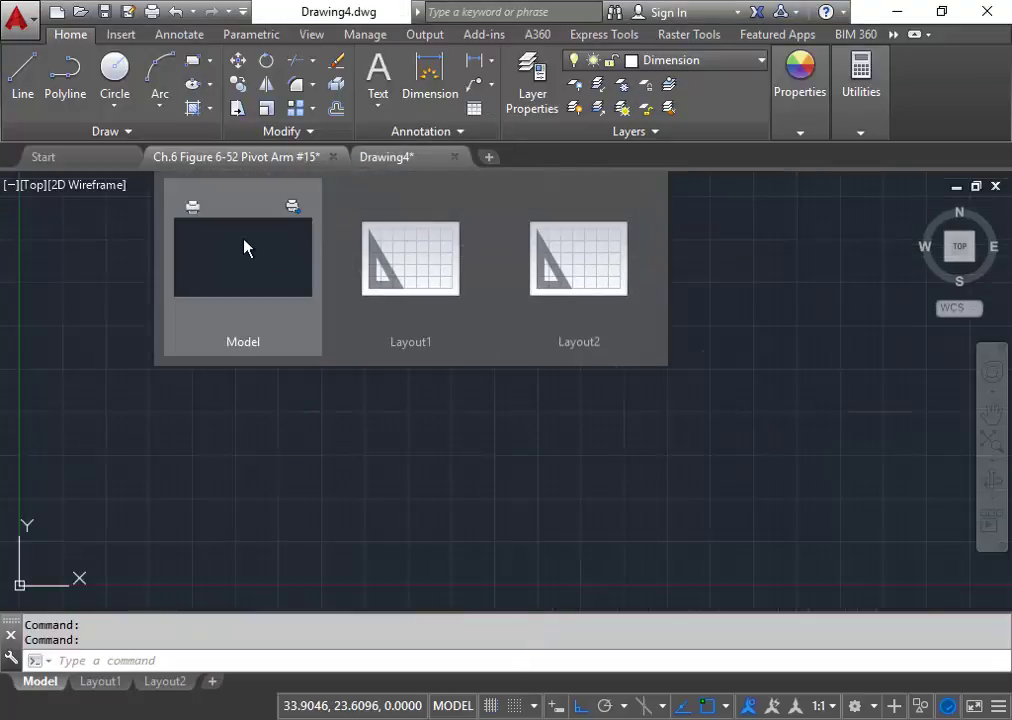
{"action": "mouse_move", "coordinate": [402, 445]}
{"action": "middle_mouse_down"}
{"action": "mouse_move", "coordinate": [395, 413]}
{"action": "mouse_move", "coordinate": [439, 352]}
{"action": "middle_mouse_up"}
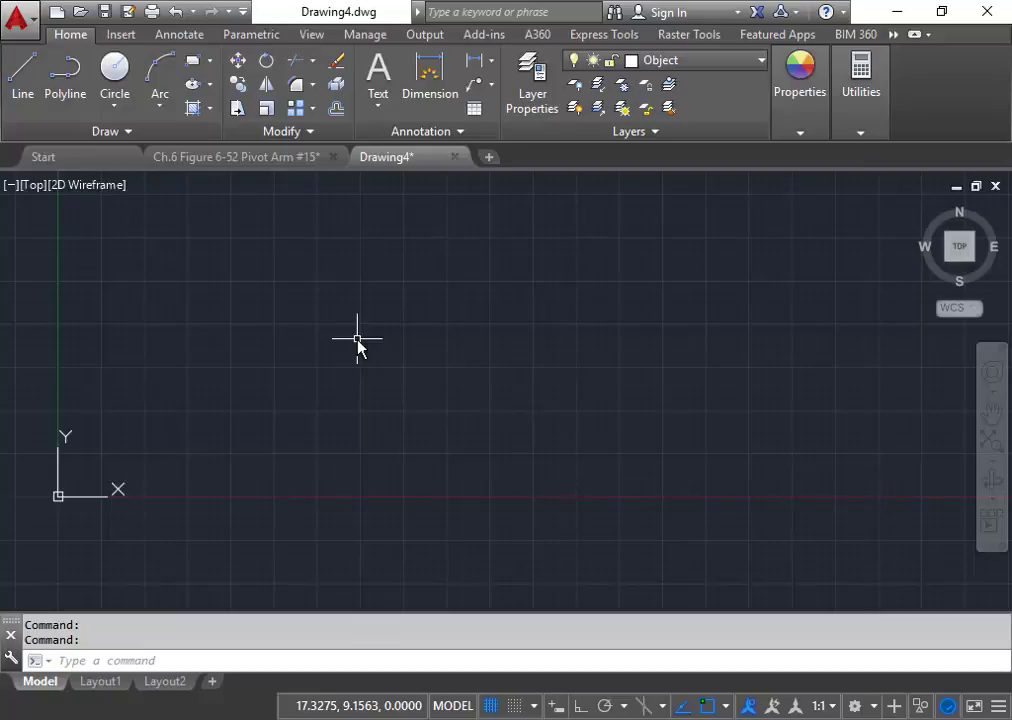
Draw a circle centred at 0,0 with a diameter of 2.00.
{"action": "type", "text": "circle"}
{"action": "key", "text": "Return"}
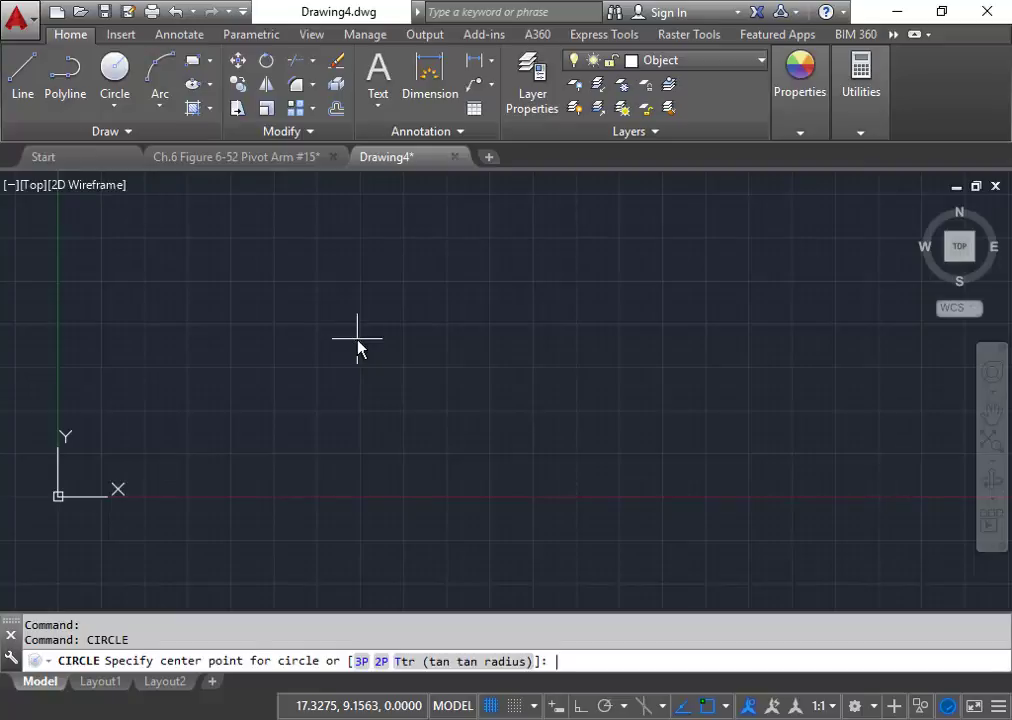
{"action": "type", "text": "0,0"}
{"action": "key", "text": "Return"}
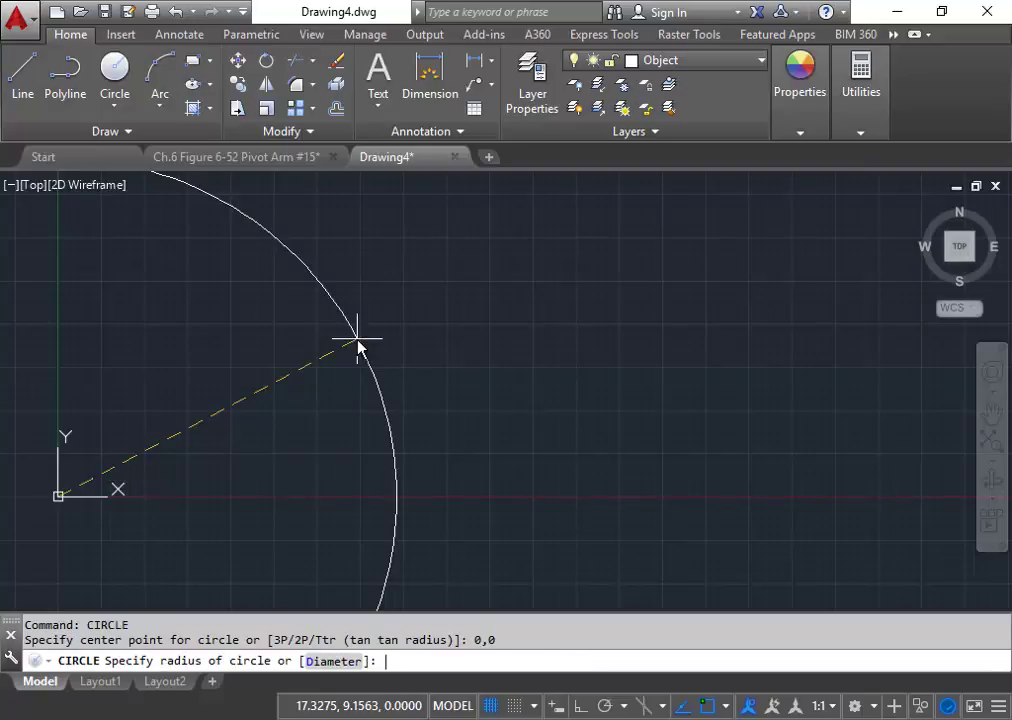
{"action": "type", "text": "d"}
{"action": "key", "text": "Return"}
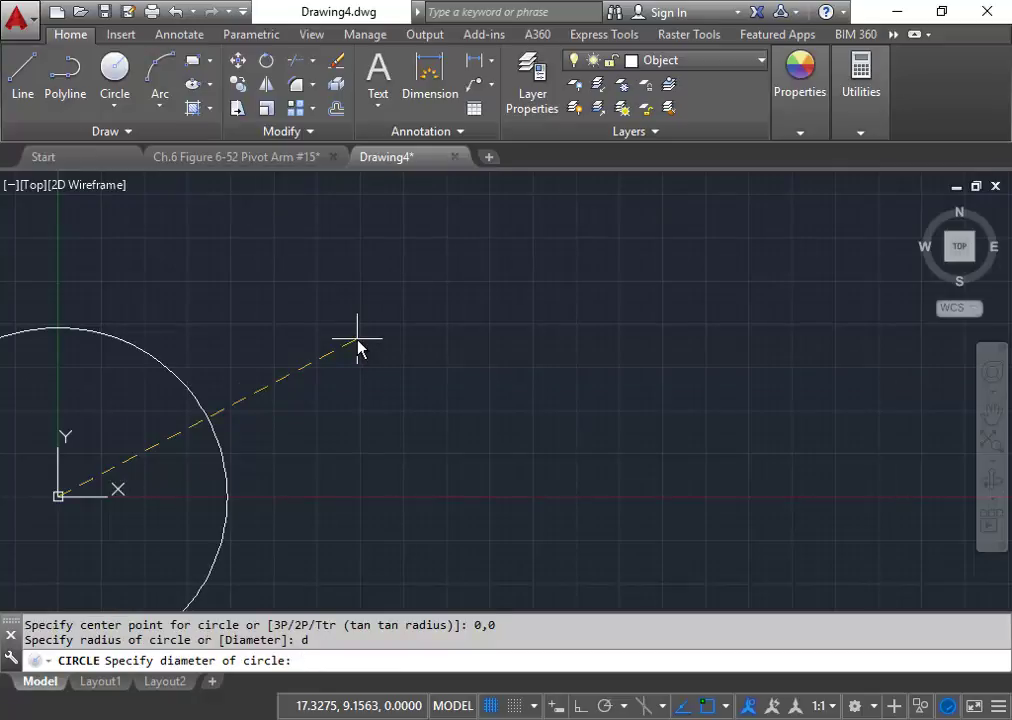
{"action": "type", "text": "2.00"}
{"action": "key", "text": "Return"}
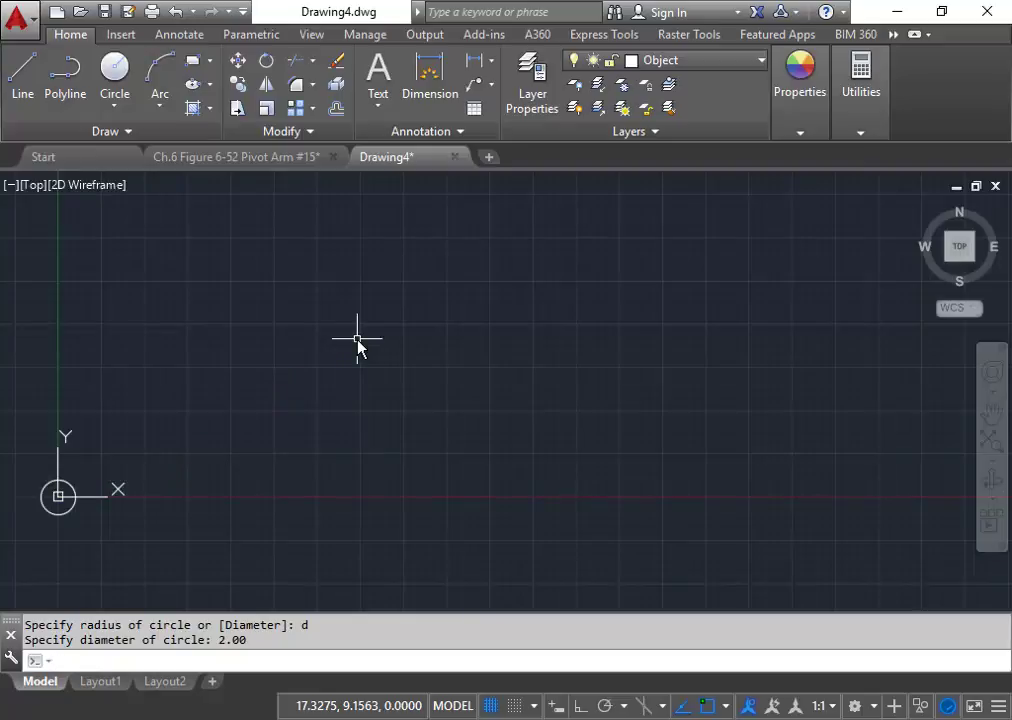
Draw a concentric circle with a diameter of 3.38 around the circle at the origin.
{"action": "key", "text": "Return"}
{"action": "mouse_move", "coordinate": [296, 294]}
{"action": "middle_mouse_down"}
{"action": "mouse_move", "coordinate": [416, 296]}
{"action": "mouse_move", "coordinate": [389, 413]}
{"action": "middle_mouse_up"}
{"action": "scroll", "coordinate": [345, 425], "scroll_direction": "up", "scroll_amount": 2}
{"action": "scroll", "coordinate": [314, 446], "scroll_direction": "up", "scroll_amount": 2}
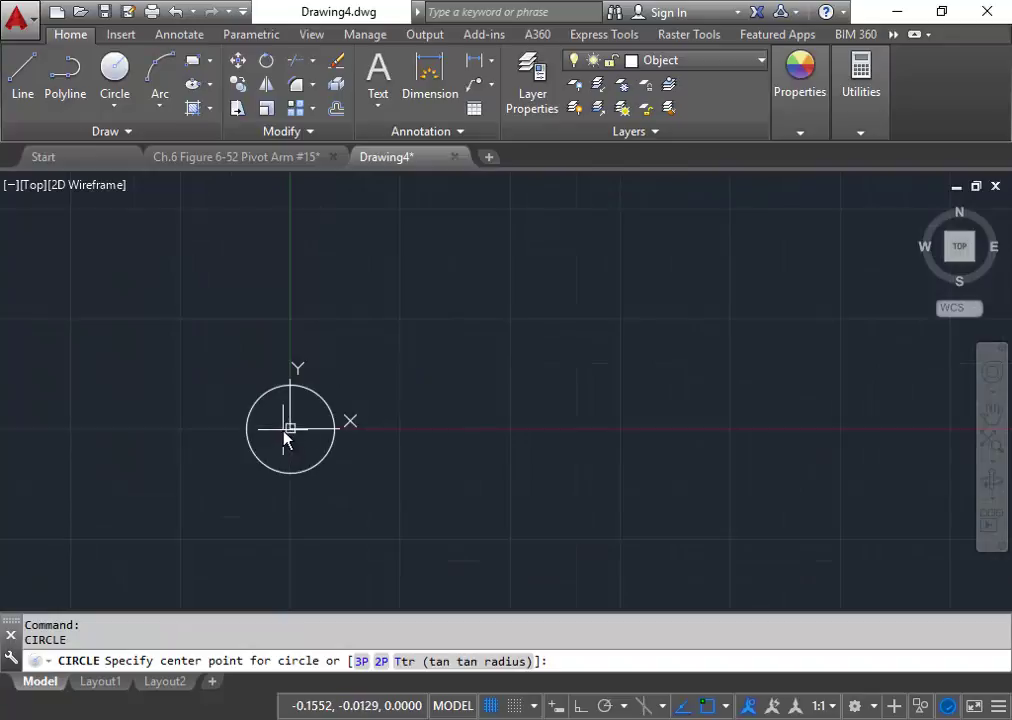
{"action": "left_click", "coordinate": [291, 432]}
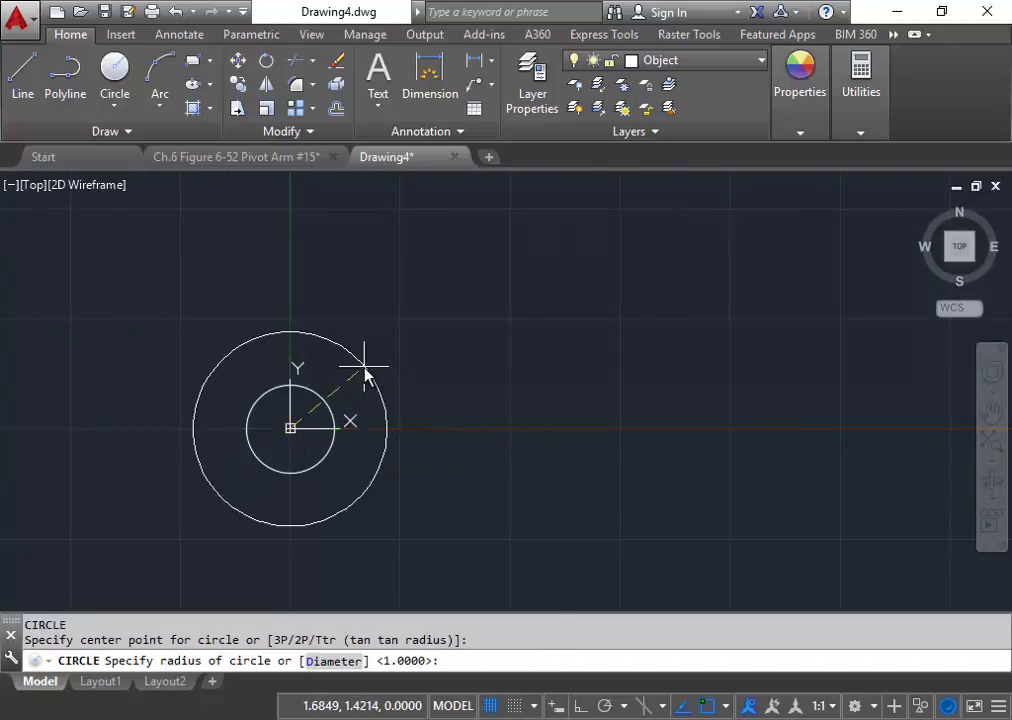
{"action": "type", "text": "d"}
{"action": "key", "text": "Return"}
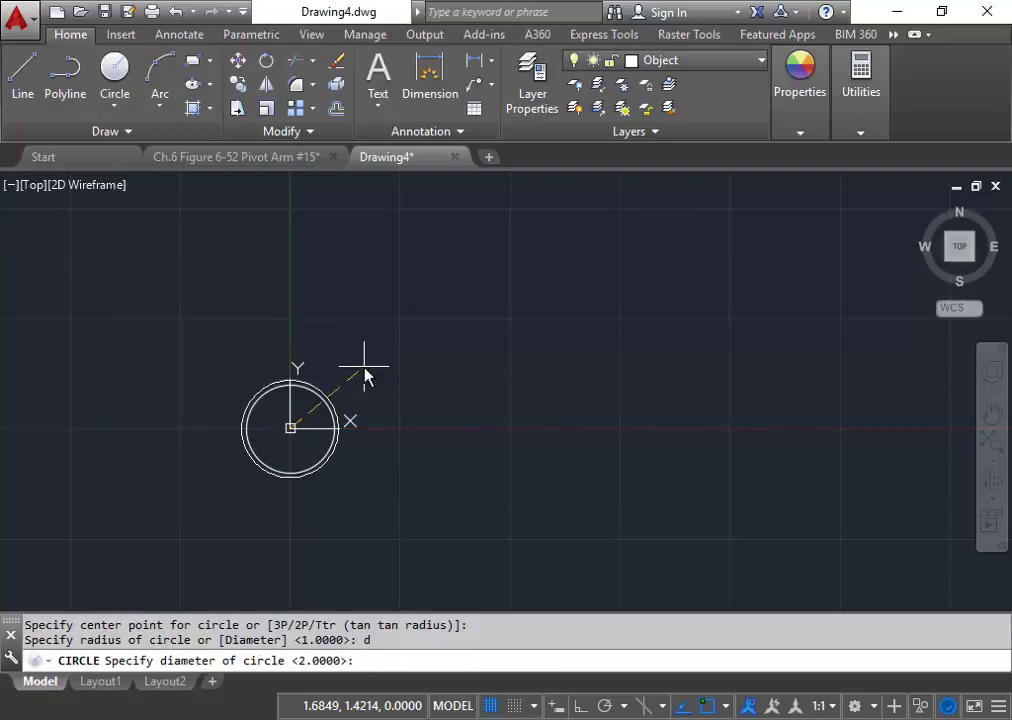
{"action": "type", "text": "3.38"}
{"action": "key", "text": "Return"}
{"action": "middle_click_drag", "start_coordinate": [366, 370], "coordinate": [335, 377]}
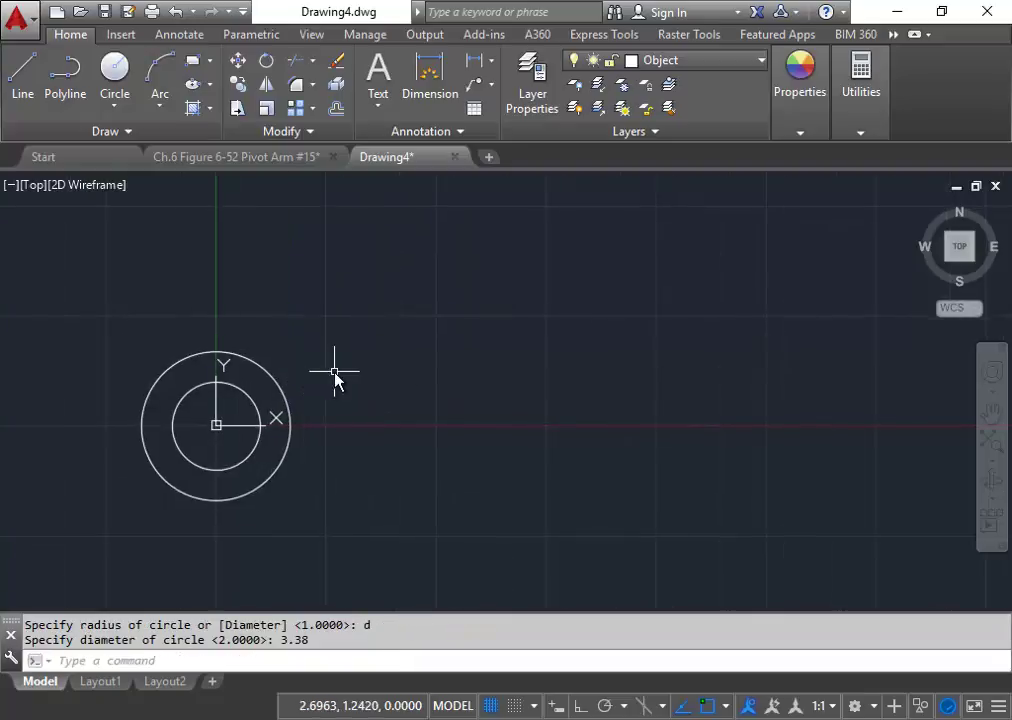
Draw a circle centred at 7.12,0 with a diameter of 1.38.
{"action": "left_click", "coordinate": [115, 70]}
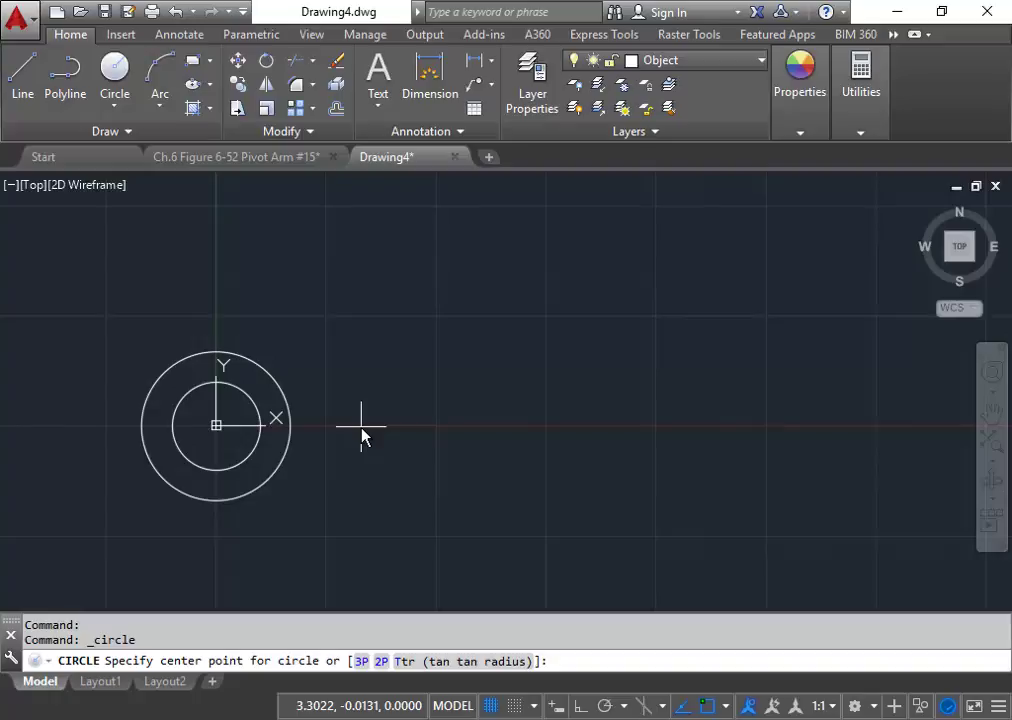
{"action": "type", "text": "7.12,0"}
{"action": "key", "text": "Return"}
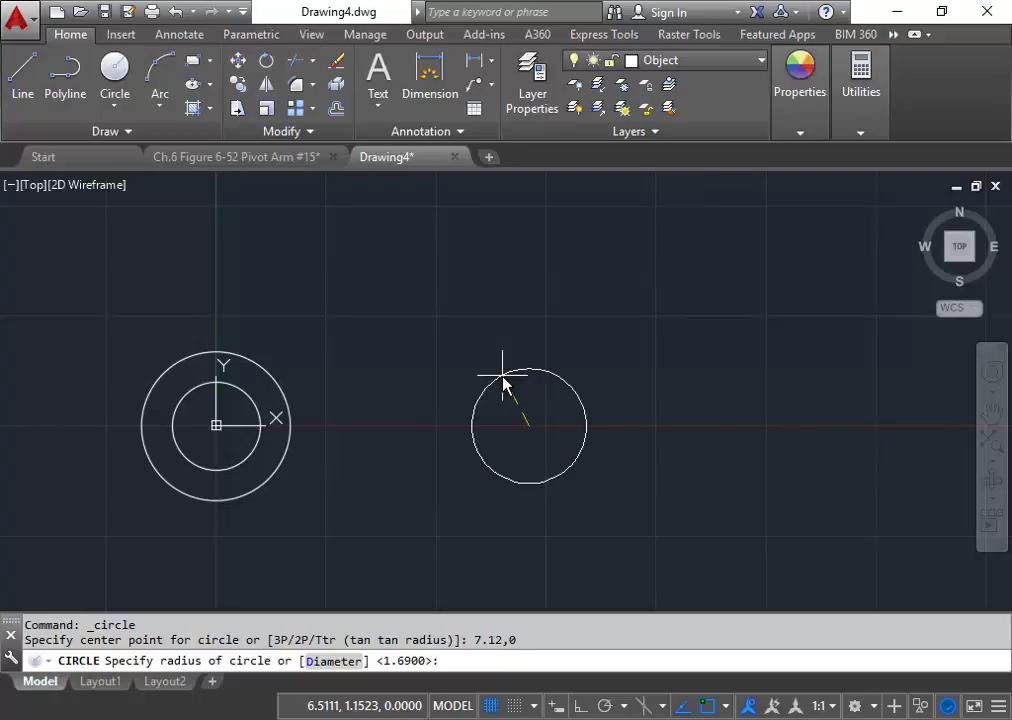
{"action": "type", "text": "d"}
{"action": "key", "text": "Return"}
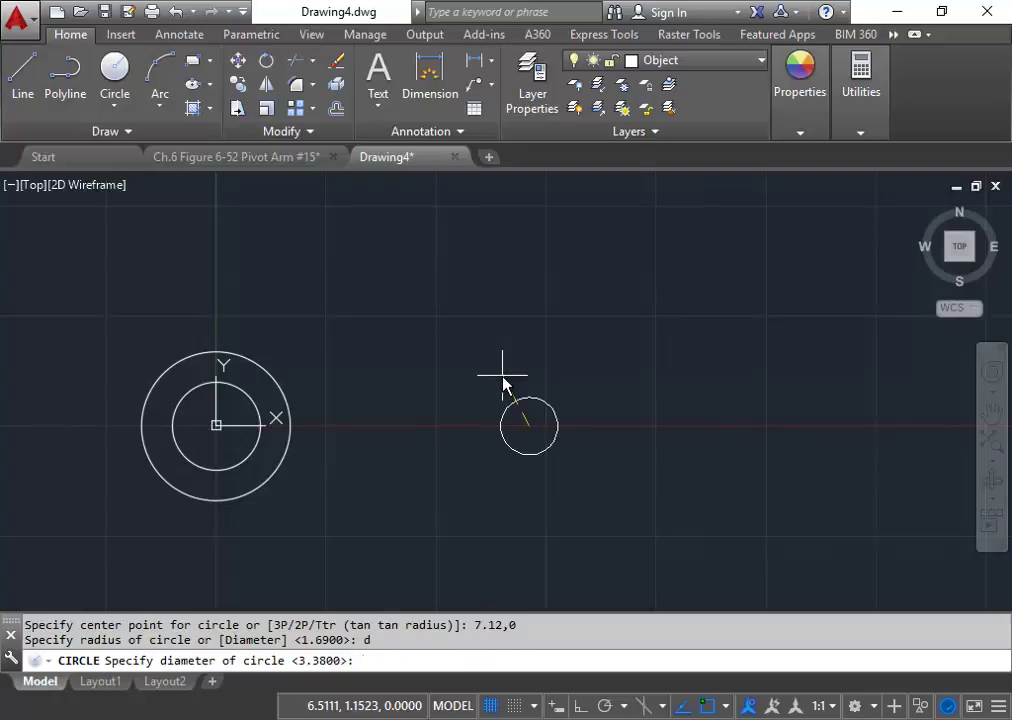
{"action": "type", "text": "1.38"}
{"action": "key", "text": "Return"}
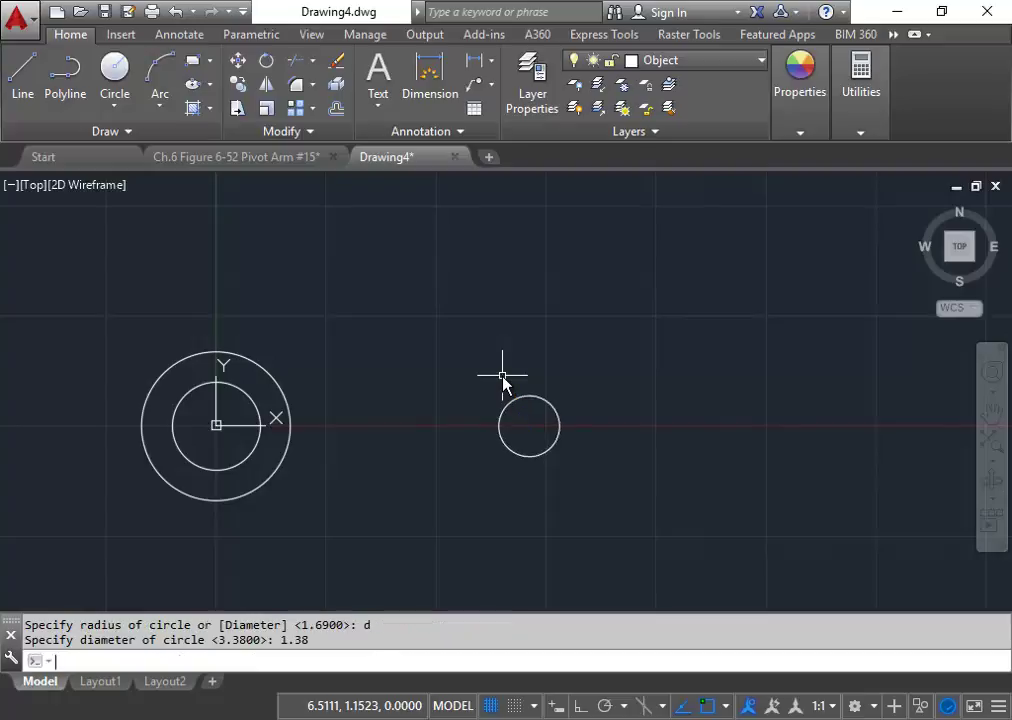
Draw a concentric circle with a diameter of 2.62 around the 1.38 circle.
{"action": "key", "text": "Return"}
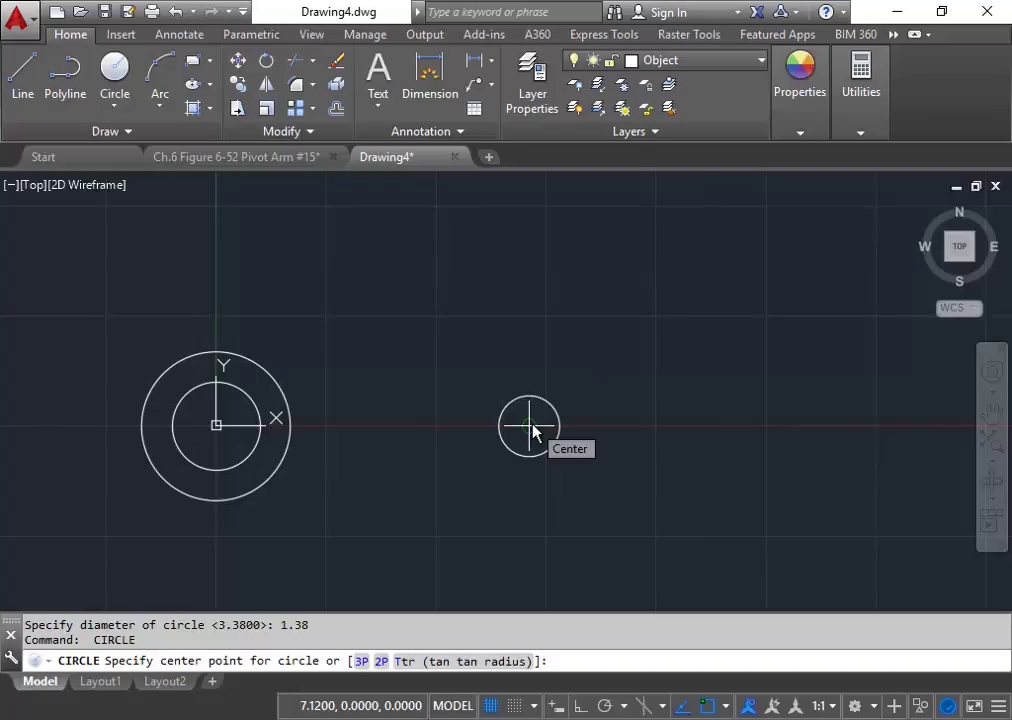
{"action": "left_click", "coordinate": [530, 428]}
{"action": "type", "text": "d"}
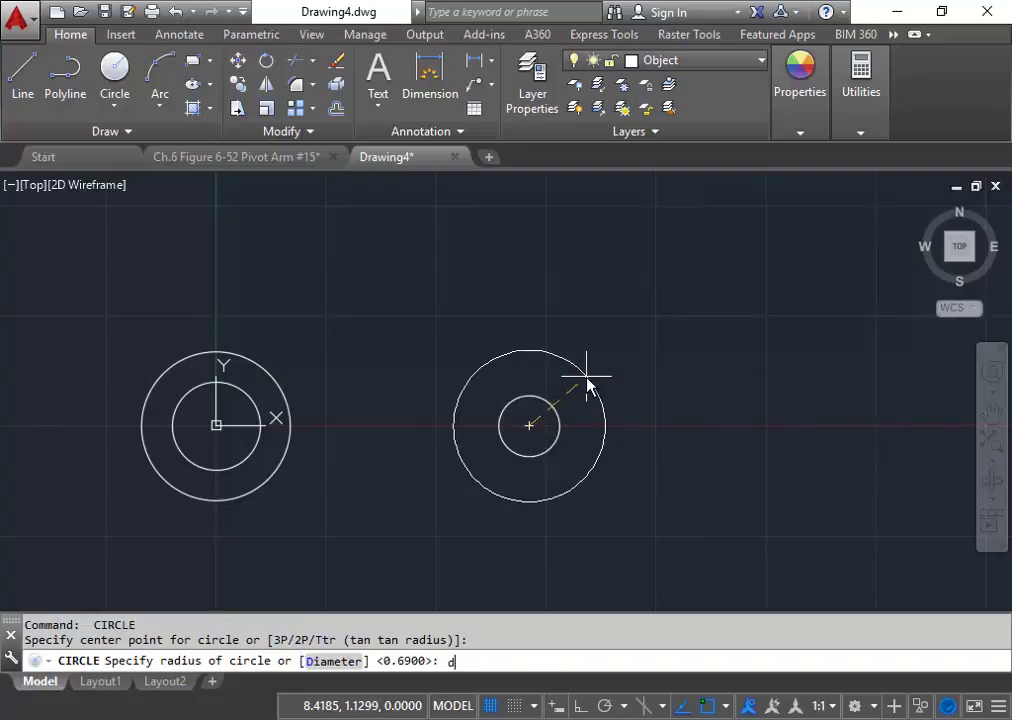
{"action": "key", "text": "Return"}
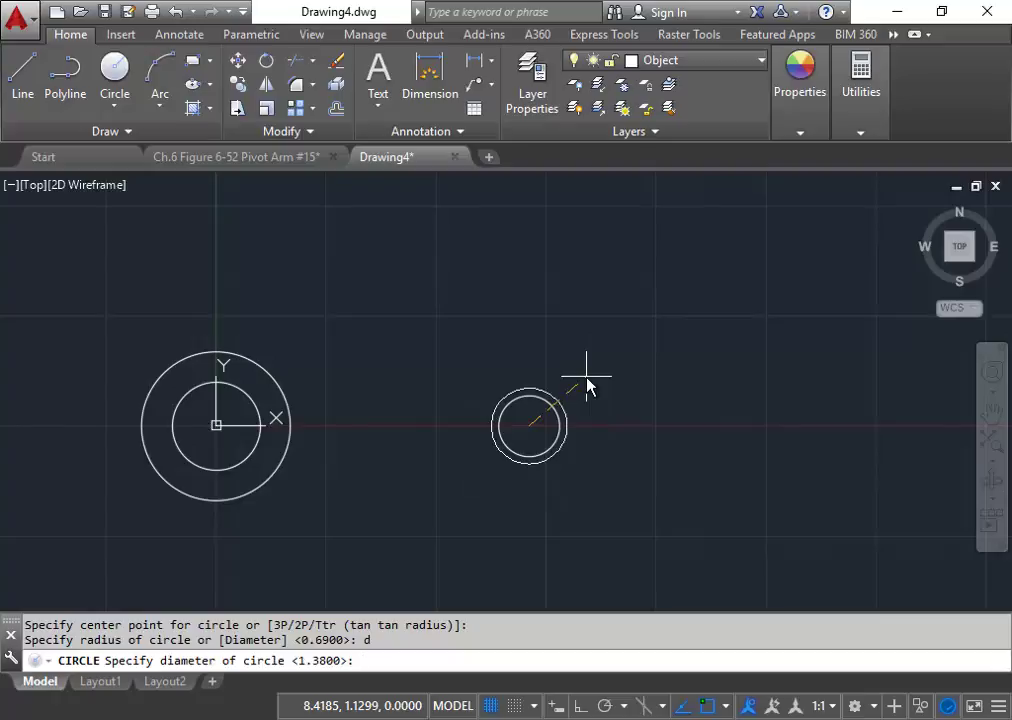
{"action": "type", "text": "2.62"}
{"action": "key", "text": "Return"}
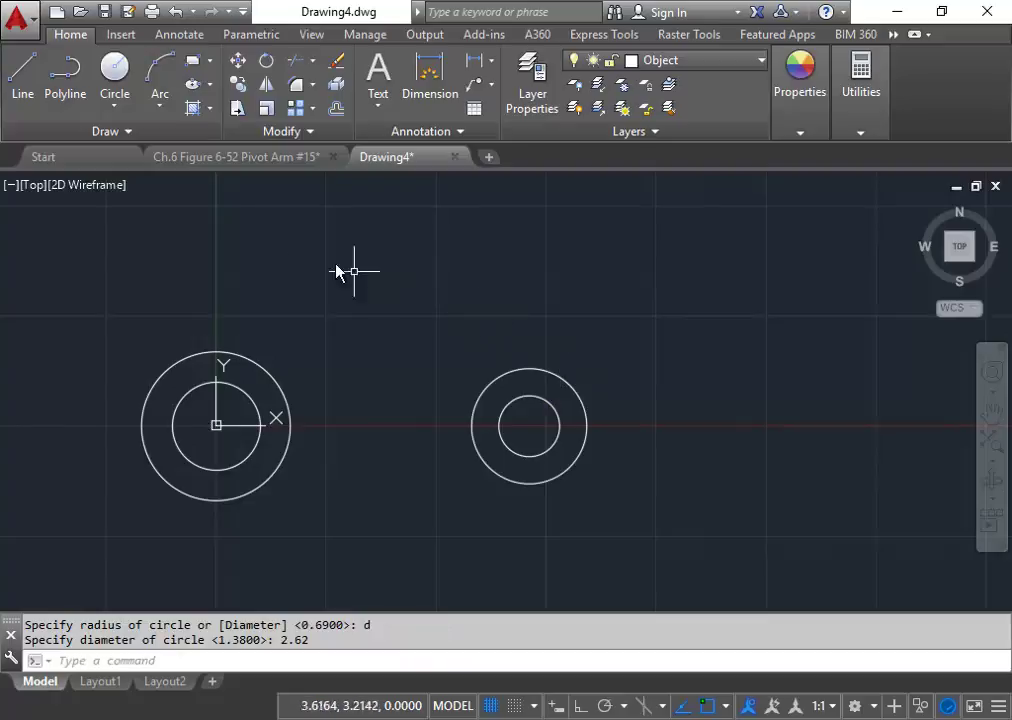
Draw a line from the top quadrant of the 3.38 circle to the top quadrant of the 2.62 circle.
{"action": "left_click", "coordinate": [24, 80]}
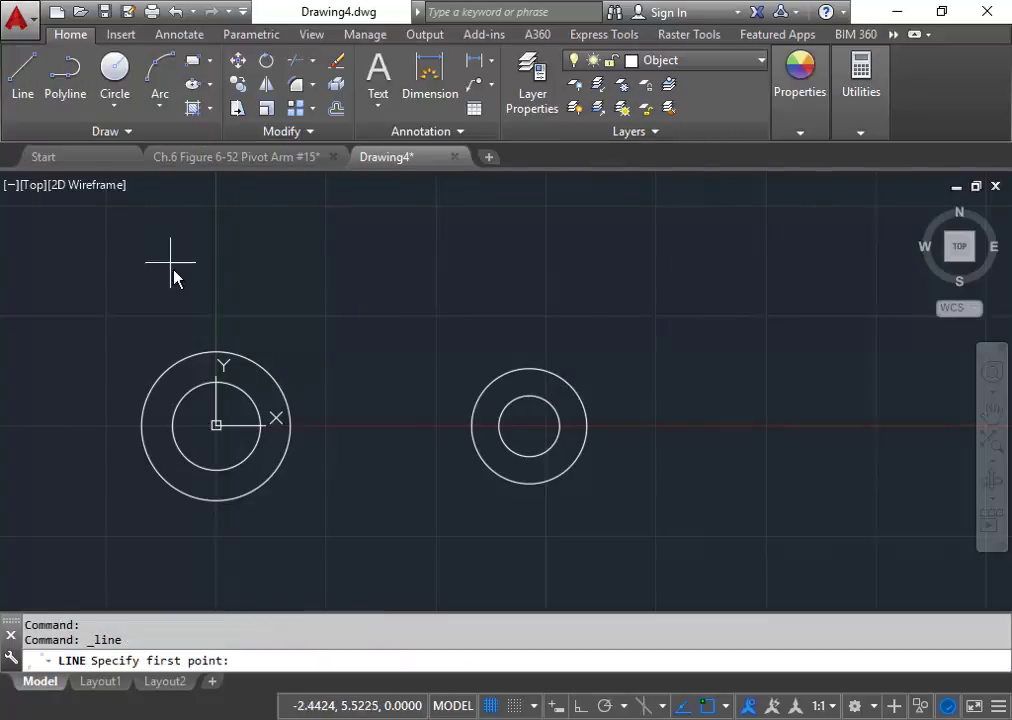
{"action": "left_click", "coordinate": [216, 354]}
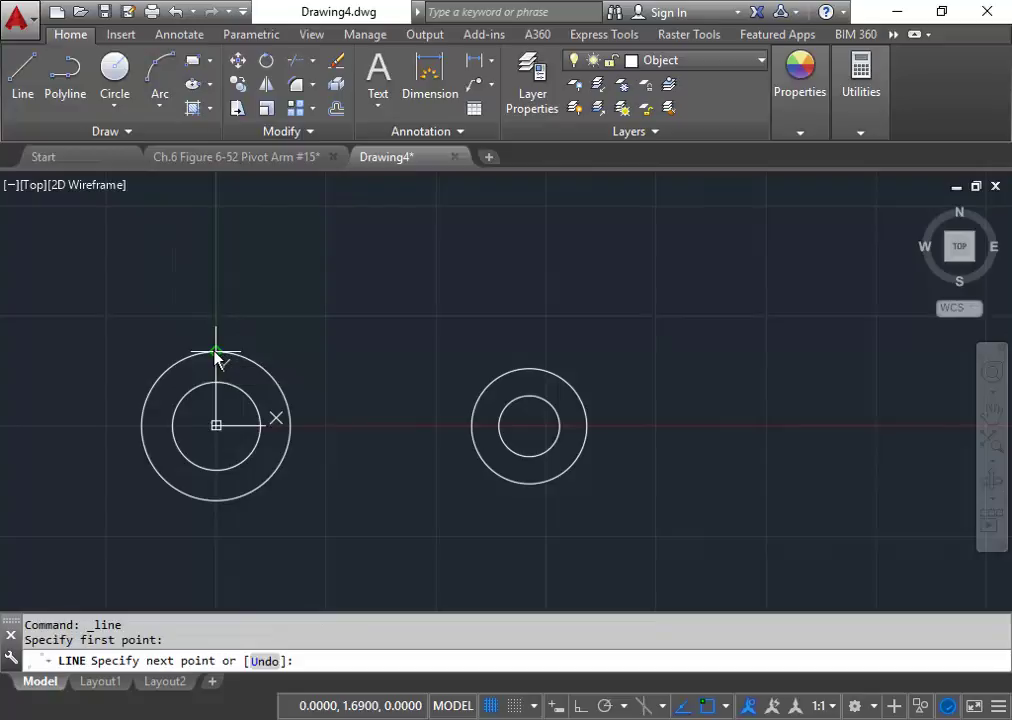
{"action": "left_click", "coordinate": [529, 370]}
{"action": "right_click", "coordinate": [524, 290]}
{"action": "left_click", "coordinate": [560, 298]}
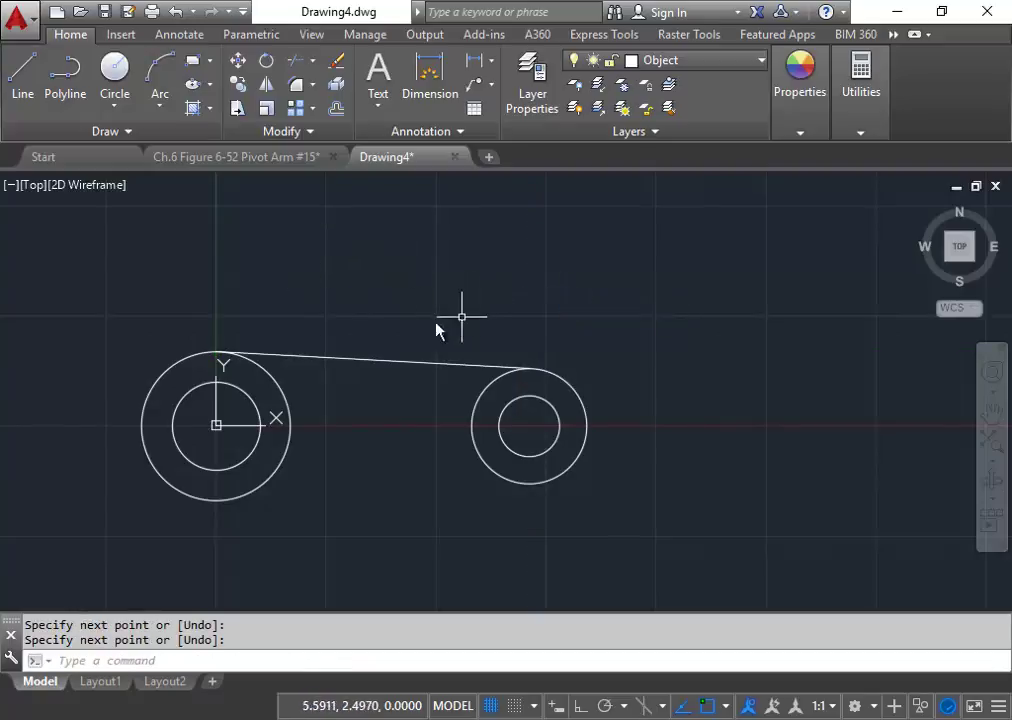
Draw a line from the bottom quadrant of the 3.38 circle to the bottom quadrant of the 2.62 circle.
{"action": "left_click", "coordinate": [23, 85]}
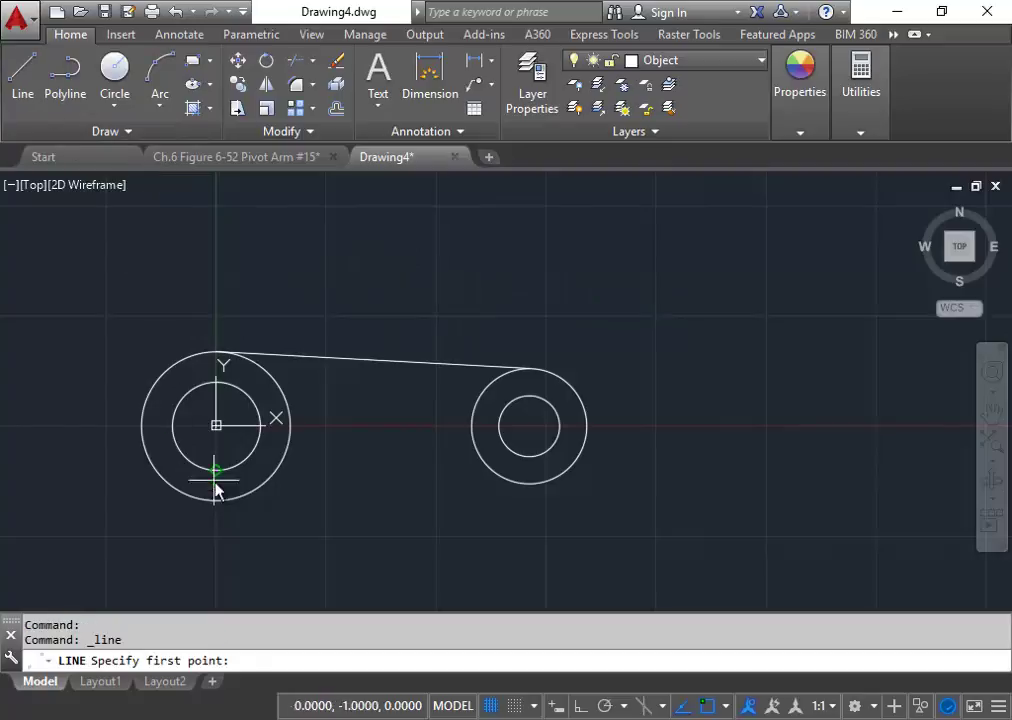
{"action": "left_click", "coordinate": [215, 502]}
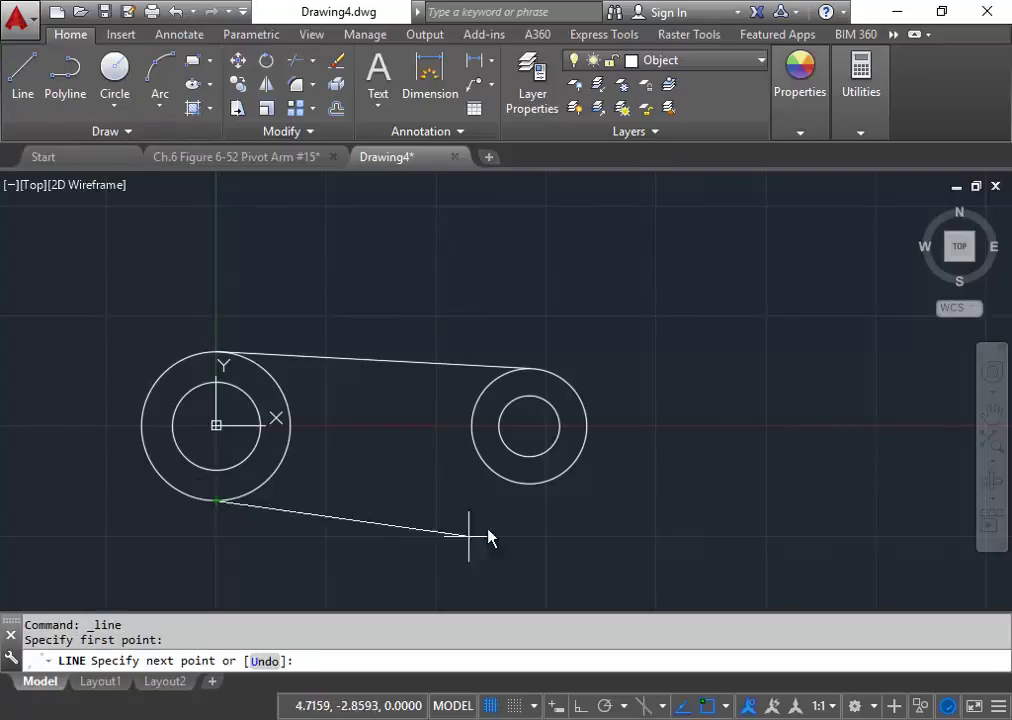
{"action": "left_click", "coordinate": [528, 487]}
{"action": "right_click", "coordinate": [605, 475]}
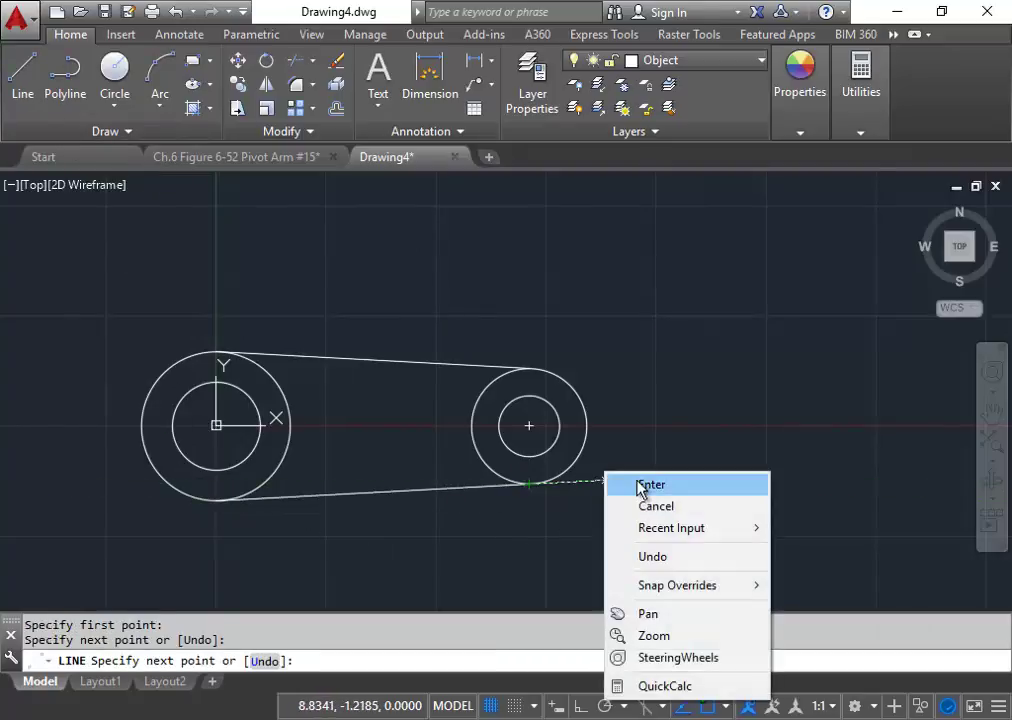
{"action": "left_click", "coordinate": [632, 483]}
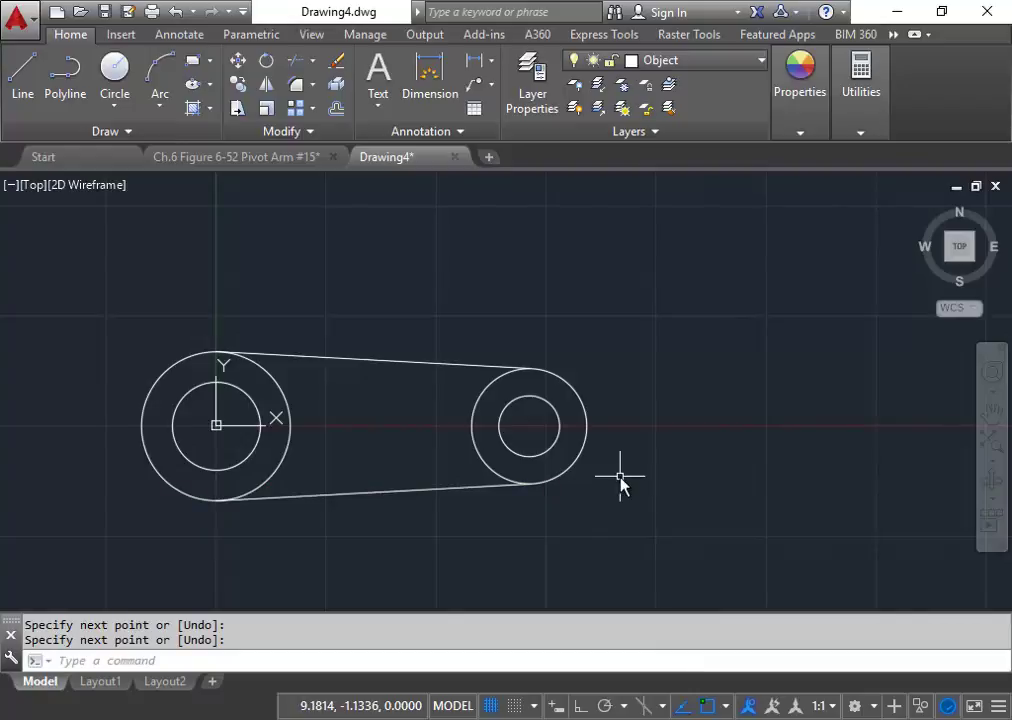
Make the Construction layer the current layer.
{"action": "mouse_move", "coordinate": [411, 355]}
{"action": "middle_mouse_down"}
{"action": "mouse_move", "coordinate": [443, 343]}
{"action": "mouse_move", "coordinate": [433, 327]}
{"action": "middle_mouse_up"}
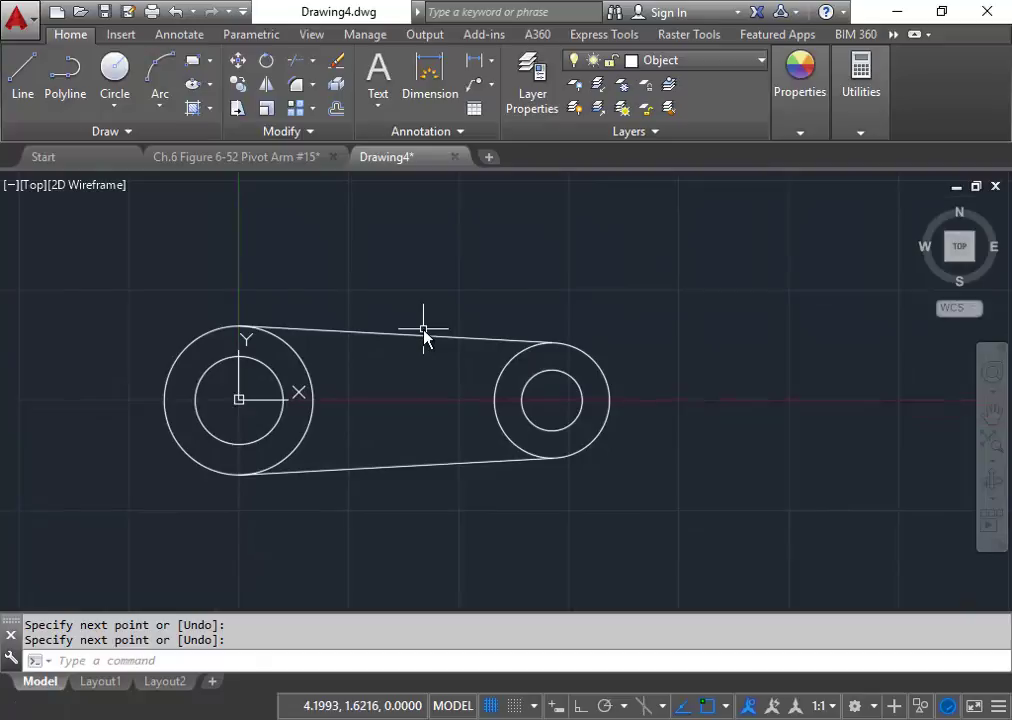
{"action": "middle_click_drag", "start_coordinate": [433, 330], "coordinate": [397, 379]}
{"action": "scroll", "coordinate": [418, 363], "scroll_direction": "down", "scroll_amount": 2}
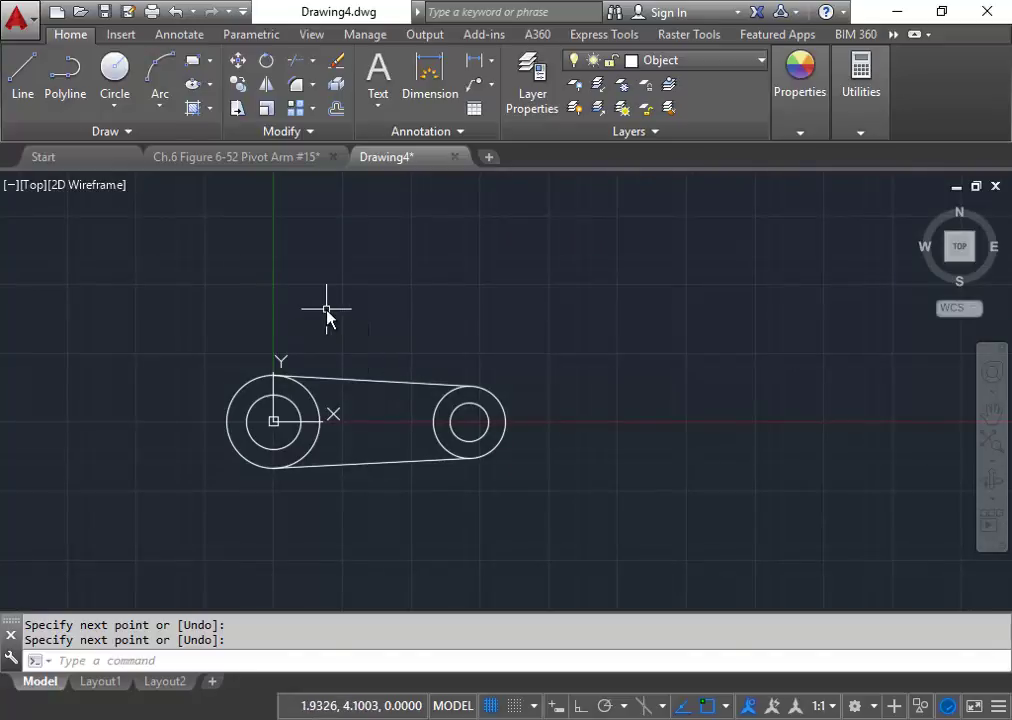
{"action": "left_click", "coordinate": [728, 67]}
{"action": "left_click", "coordinate": [700, 132]}
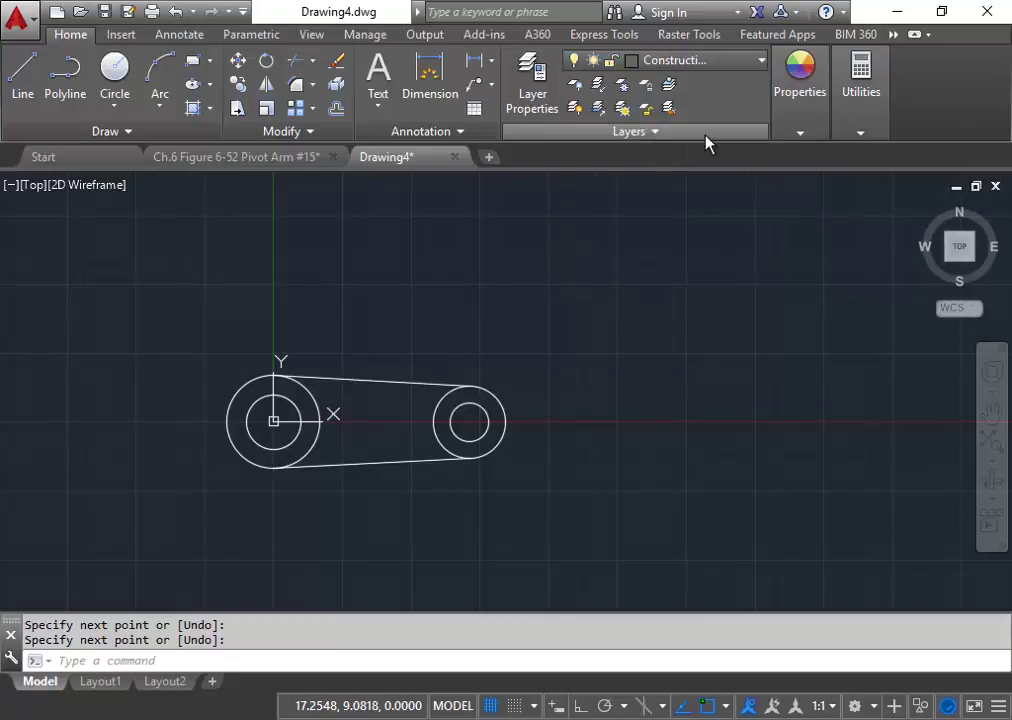
Draw horizontal construction lines through the top and bottom quadrants of both circles centred at the origin.
{"action": "left_click", "coordinate": [116, 134]}
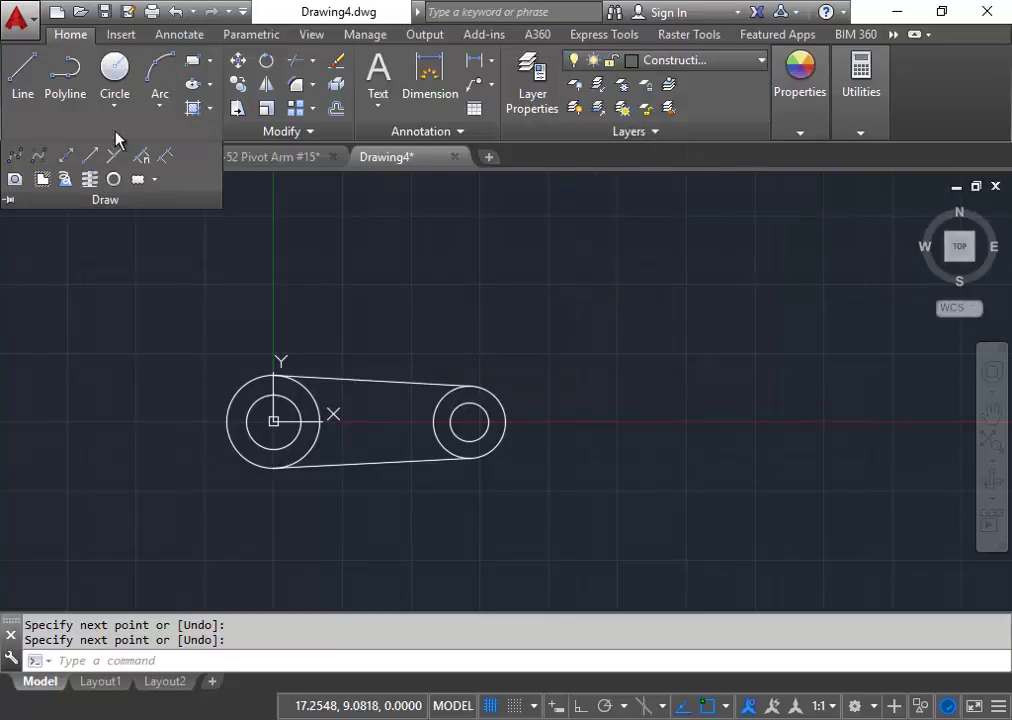
{"action": "left_click", "coordinate": [66, 160]}
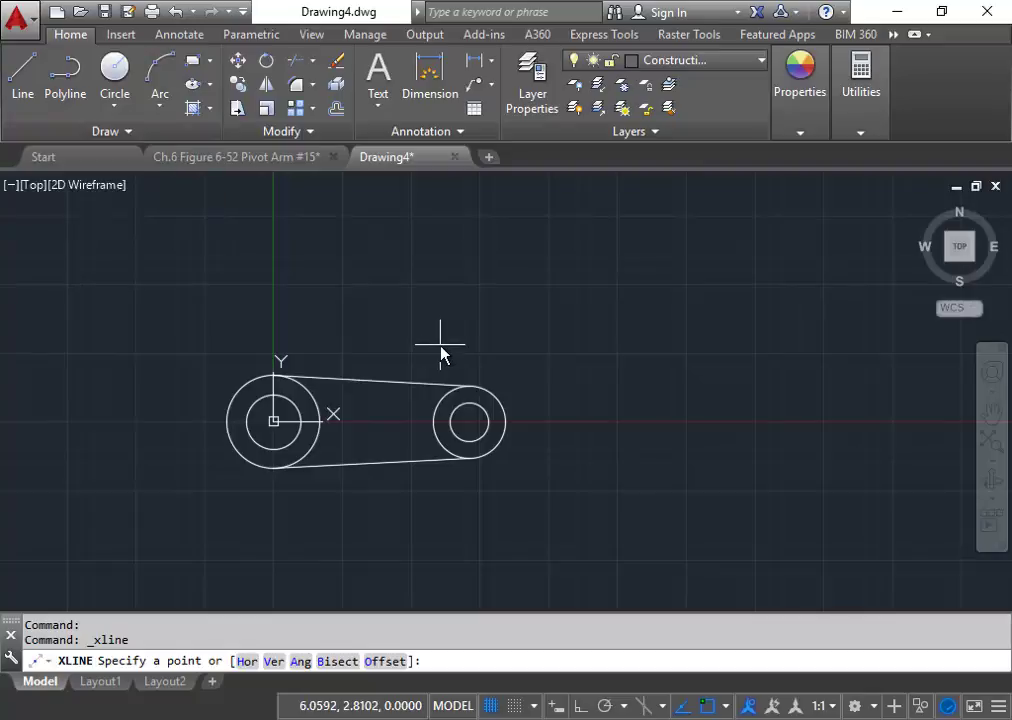
{"action": "type", "text": "h"}
{"action": "key", "text": "Return"}
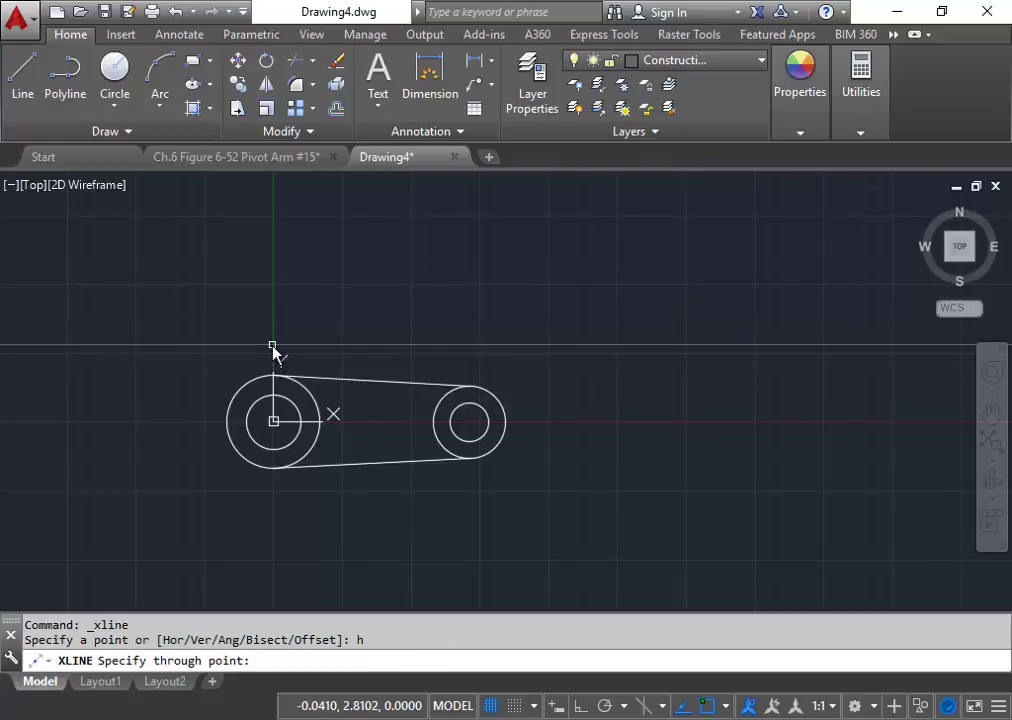
{"action": "scroll", "coordinate": [280, 356], "scroll_direction": "up", "scroll_amount": 3}
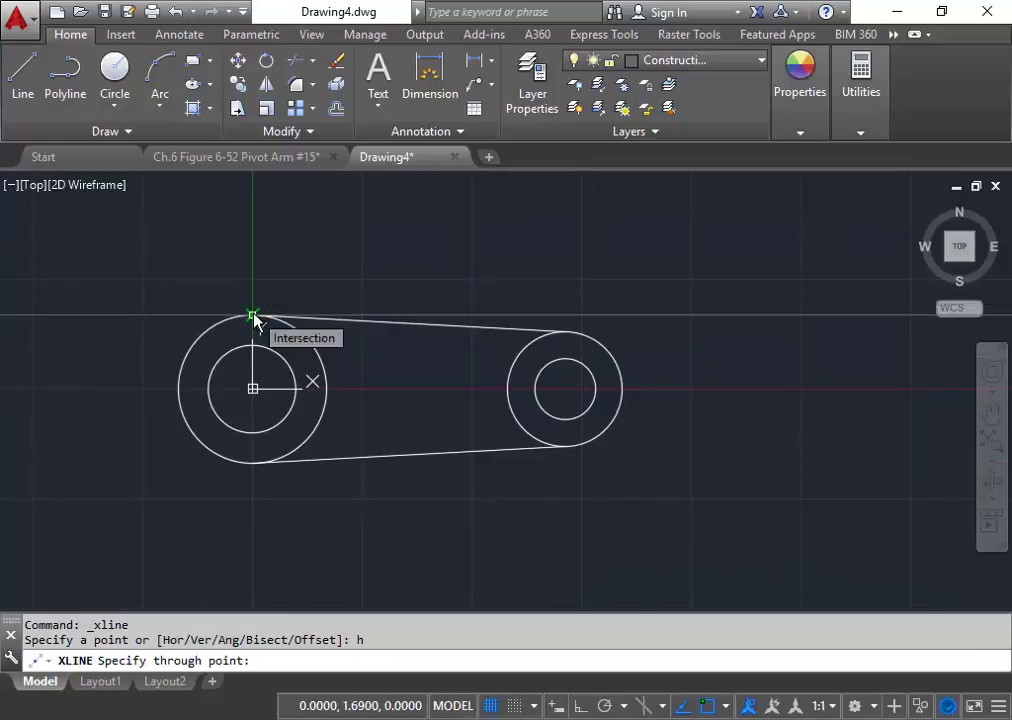
{"action": "left_click", "coordinate": [252, 316]}
{"action": "left_click", "coordinate": [252, 346]}
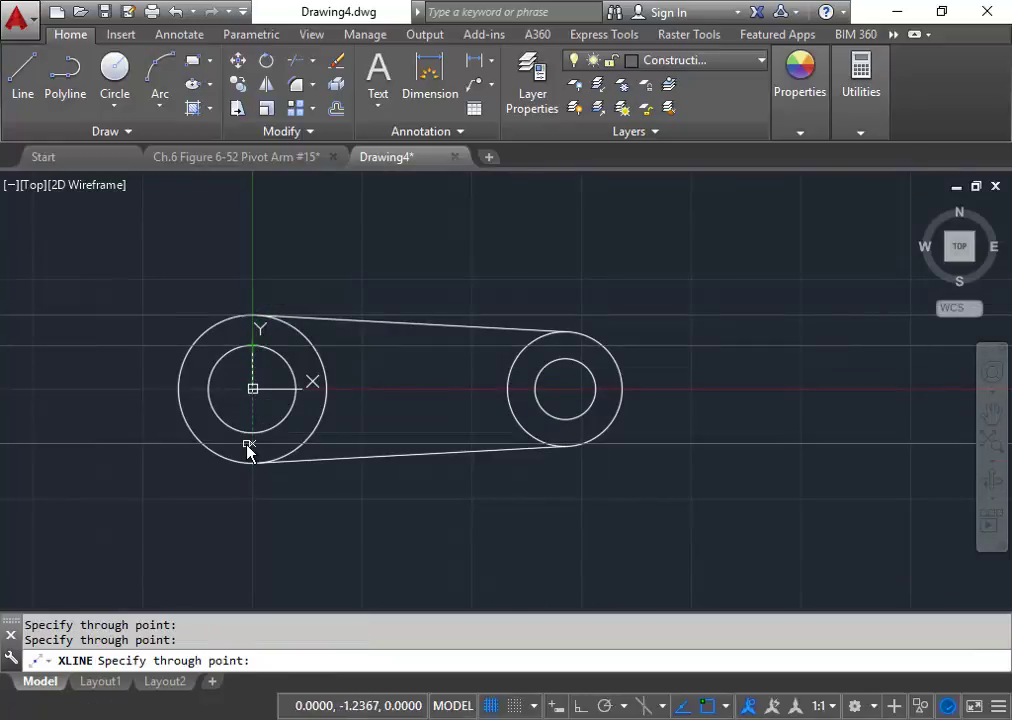
{"action": "left_click", "coordinate": [252, 436]}
{"action": "left_click", "coordinate": [252, 465]}
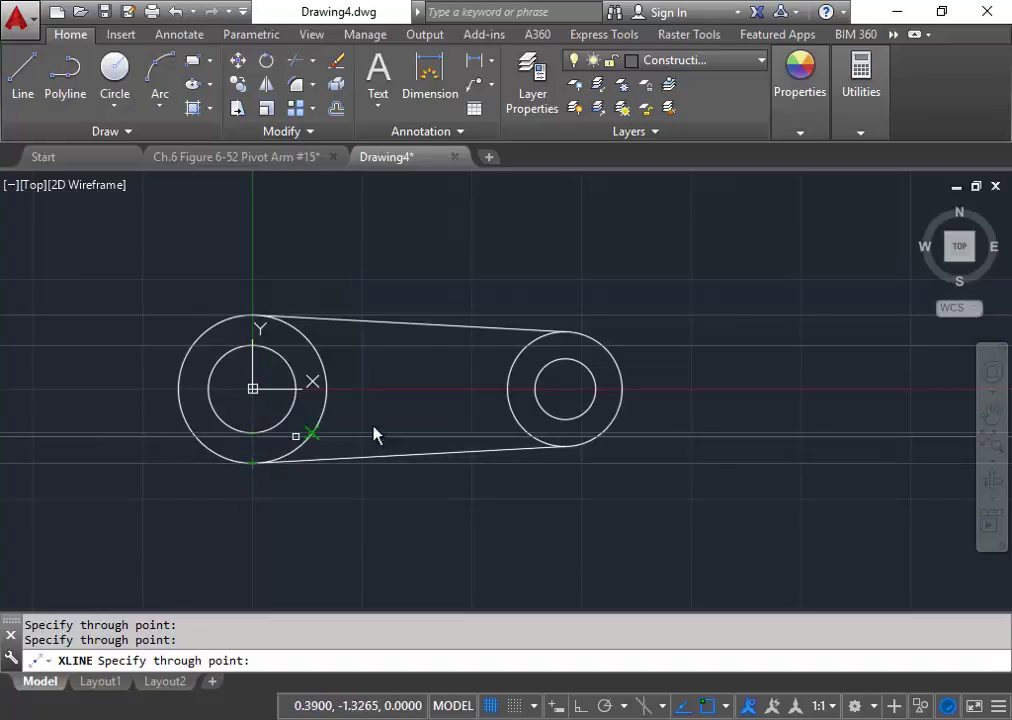
Add horizontal construction lines through the top and bottom quadrants of both circles at the arm's right end, completing the horizontal set.
{"action": "left_click", "coordinate": [564, 360]}
{"action": "left_click", "coordinate": [566, 420]}
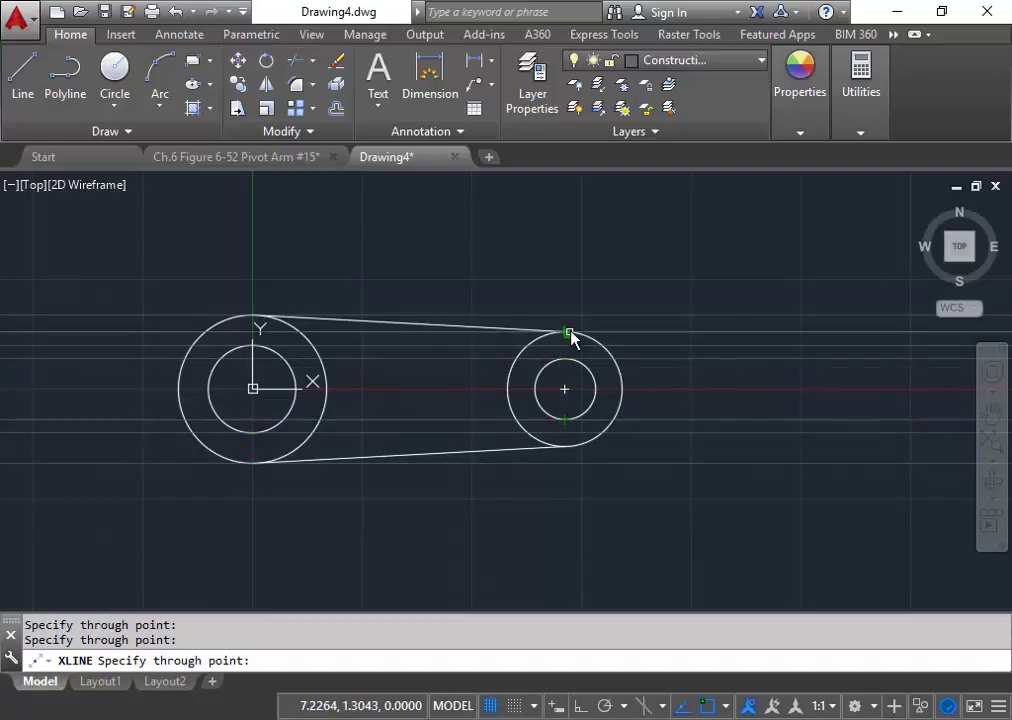
{"action": "left_click", "coordinate": [570, 332]}
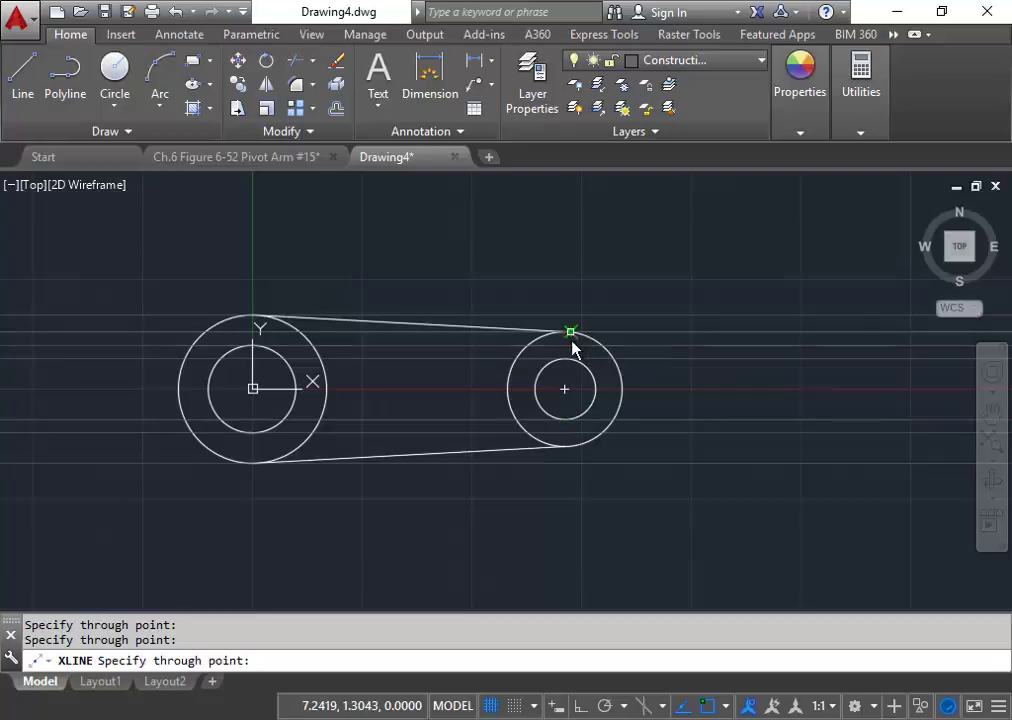
{"action": "left_click", "coordinate": [565, 449]}
{"action": "mouse_move", "coordinate": [488, 353]}
{"action": "middle_mouse_down"}
{"action": "mouse_move", "coordinate": [477, 330]}
{"action": "mouse_move", "coordinate": [449, 352]}
{"action": "middle_mouse_up"}
{"action": "scroll", "coordinate": [449, 352], "scroll_direction": "down", "scroll_amount": 2}
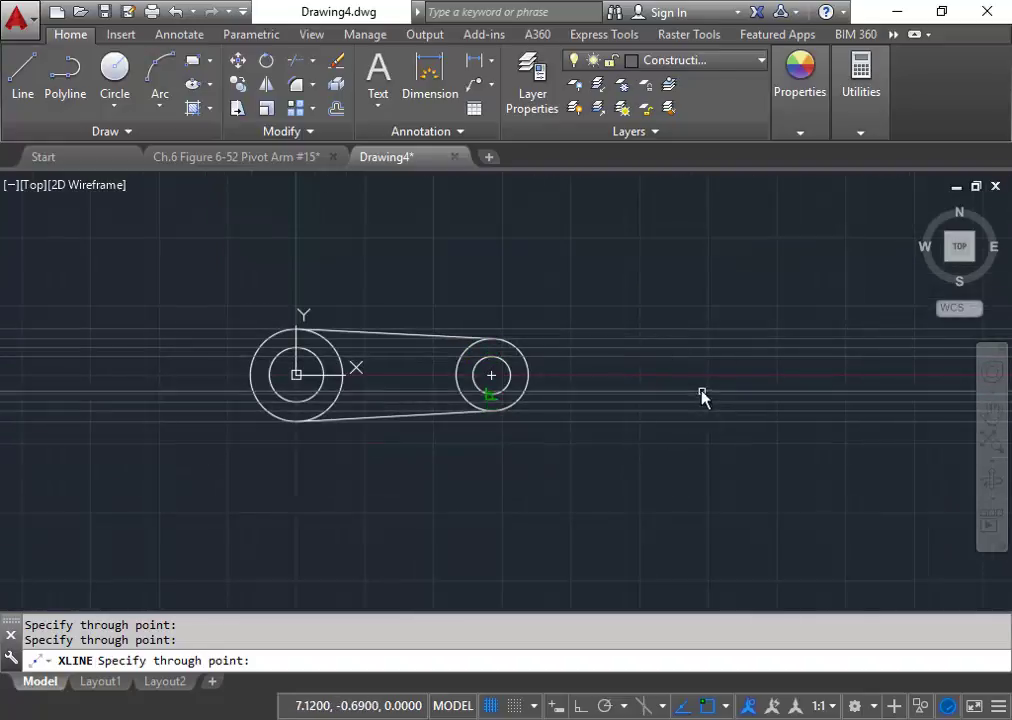
{"action": "middle_click_drag", "start_coordinate": [508, 273], "coordinate": [521, 276]}
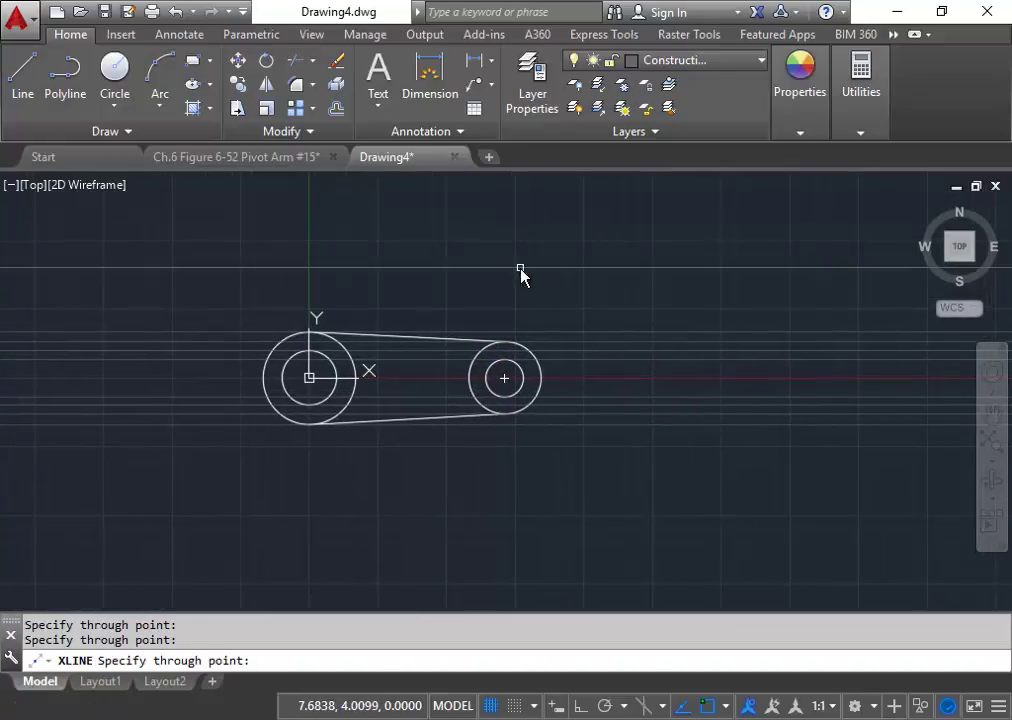
{"action": "key", "text": "Return"}
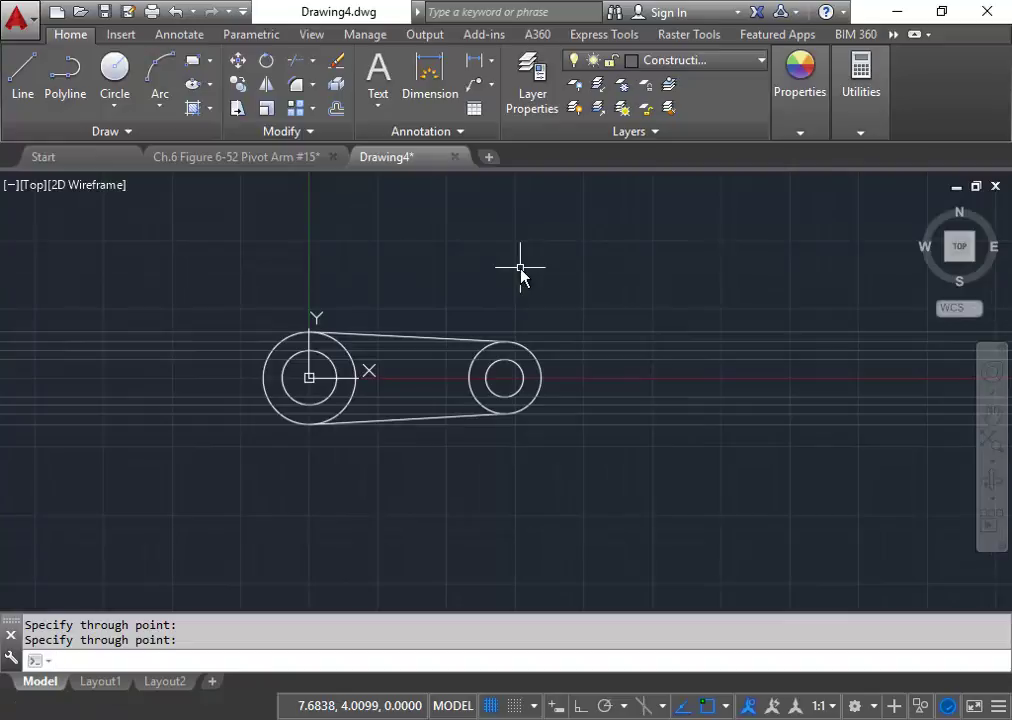
Draw vertical construction lines through the centre and the left and right quadrants of both circles centred at the origin.
{"action": "key", "text": "Return"}
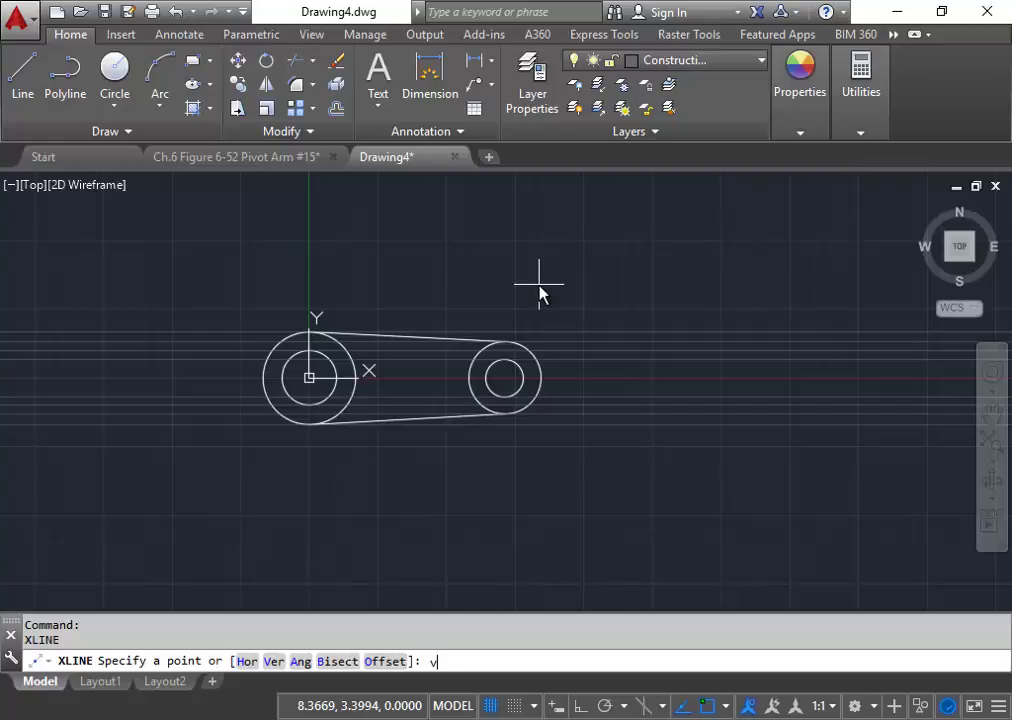
{"action": "key", "text": "Return"}
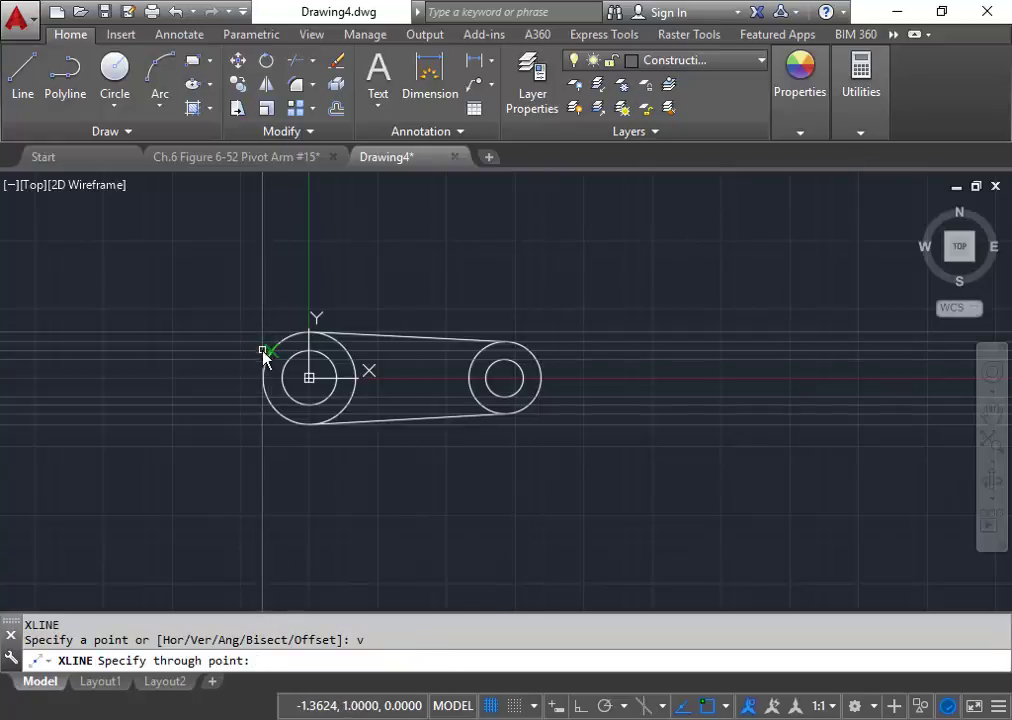
{"action": "left_click", "coordinate": [263, 378]}
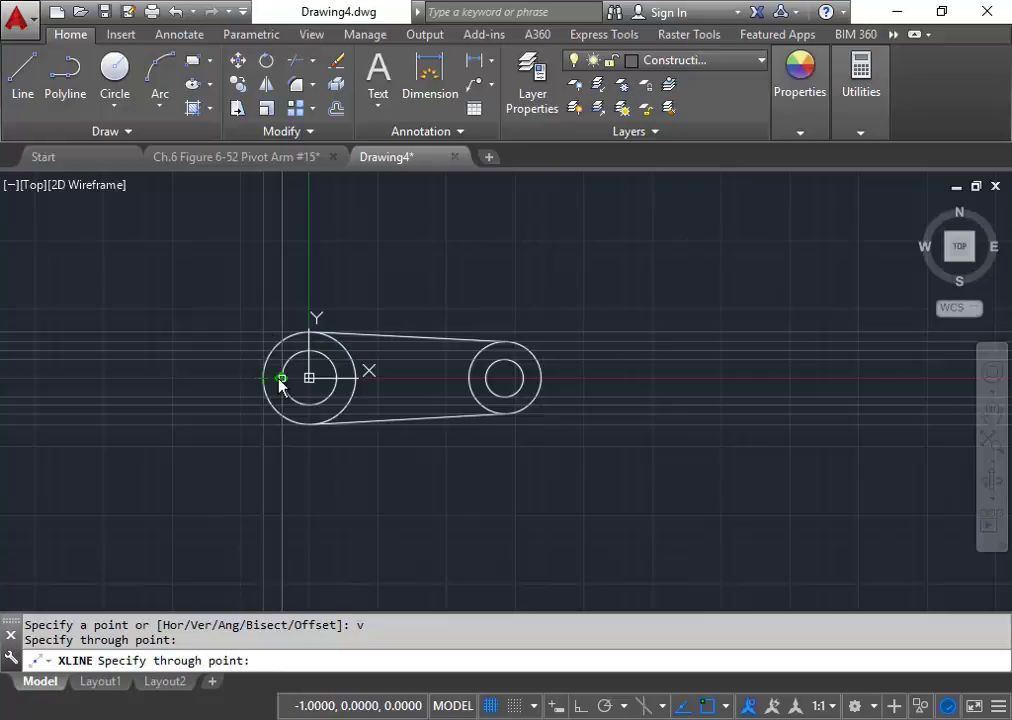
{"action": "left_click", "coordinate": [283, 378]}
{"action": "left_click", "coordinate": [309, 379]}
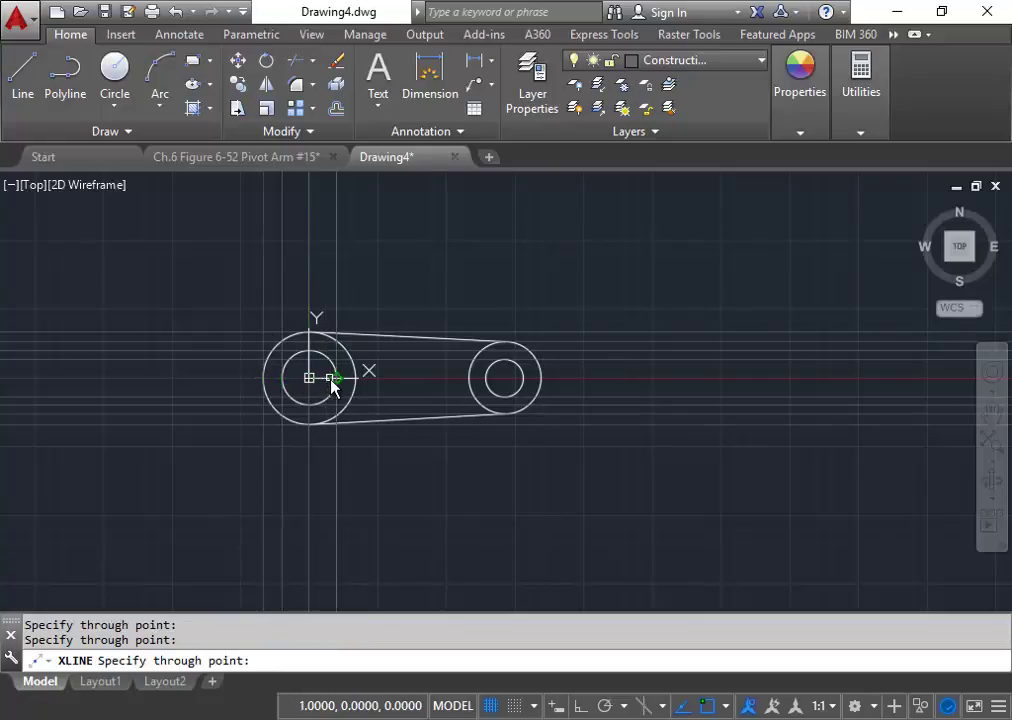
{"action": "left_click", "coordinate": [355, 380]}
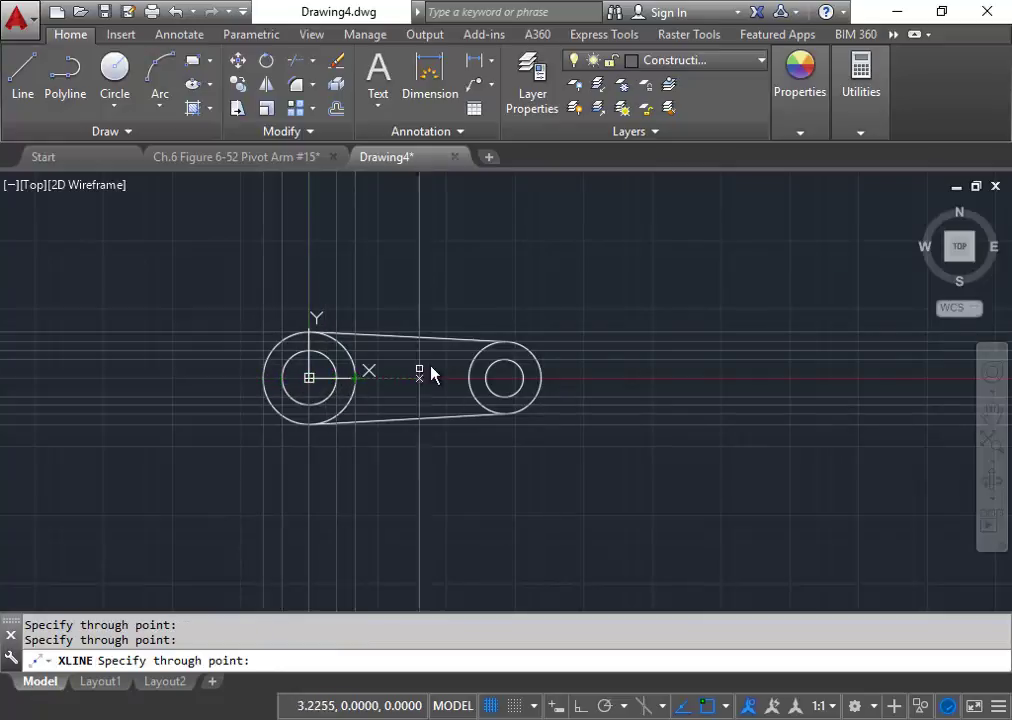
Add vertical construction lines through the centre and the left and right quadrants of both circles at the arm's right end.
{"action": "left_click", "coordinate": [469, 380]}
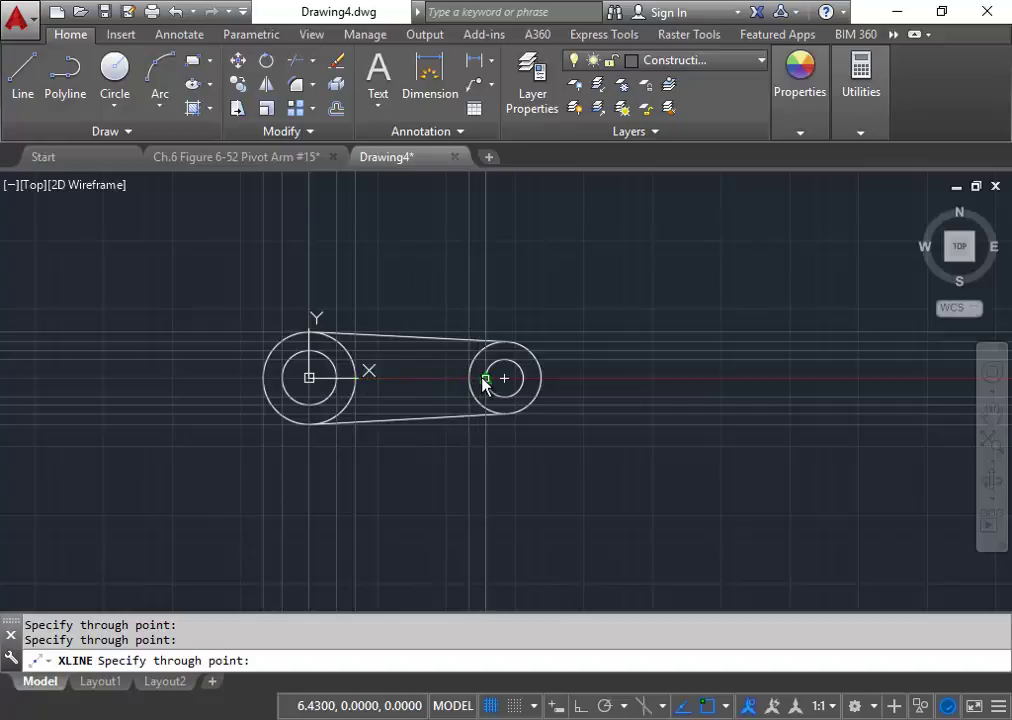
{"action": "left_click", "coordinate": [503, 380]}
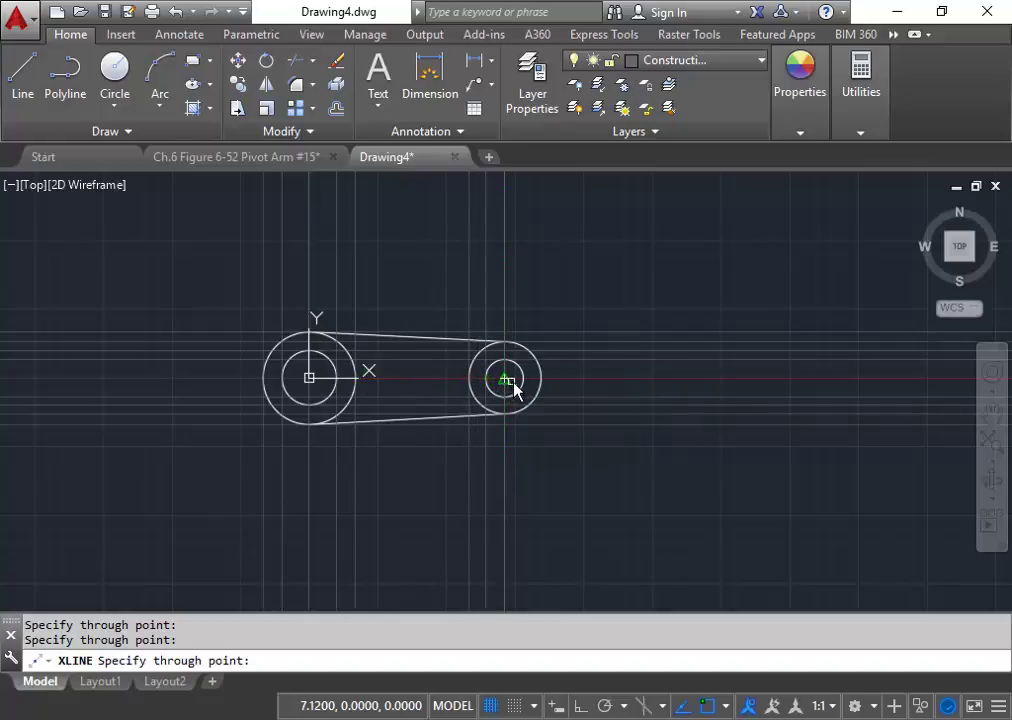
{"action": "left_click", "coordinate": [523, 380]}
{"action": "left_click", "coordinate": [541, 378]}
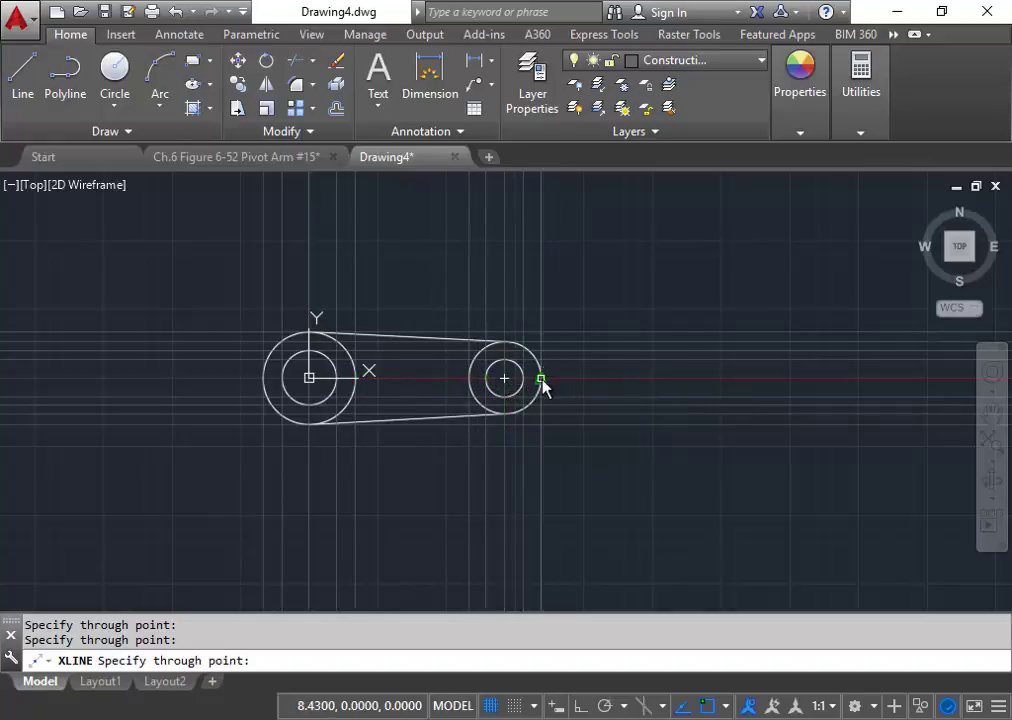
{"action": "key", "text": "Return"}
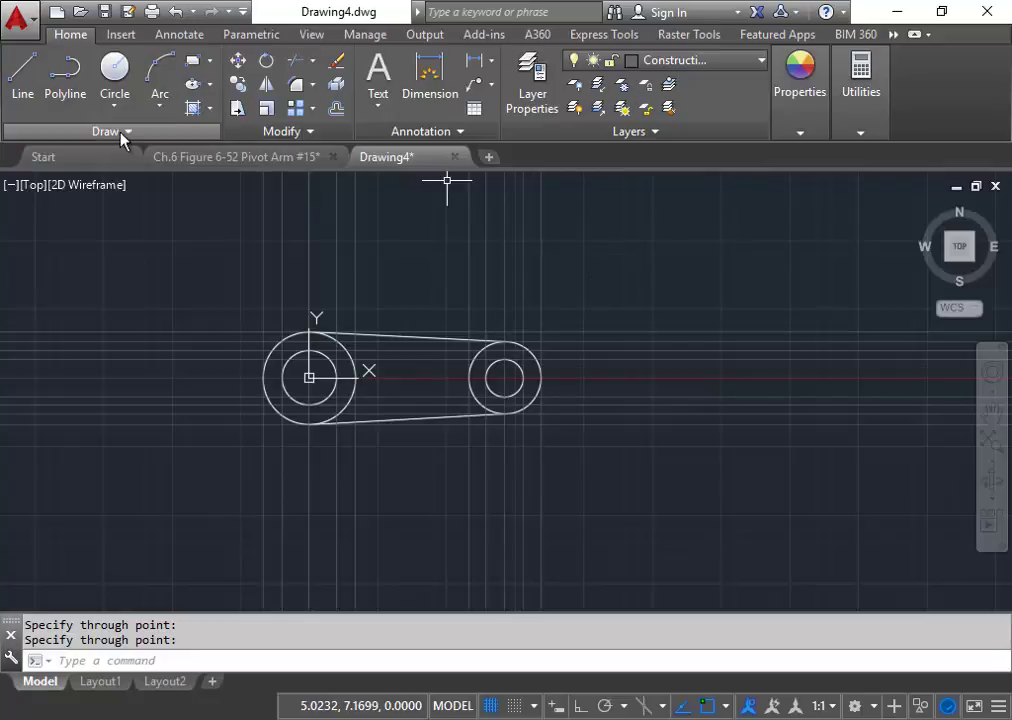
Draw a 45-degree construction line through the intersection of the uppermost horizontal and rightmost vertical construction lines.
{"action": "key", "text": "Return"}
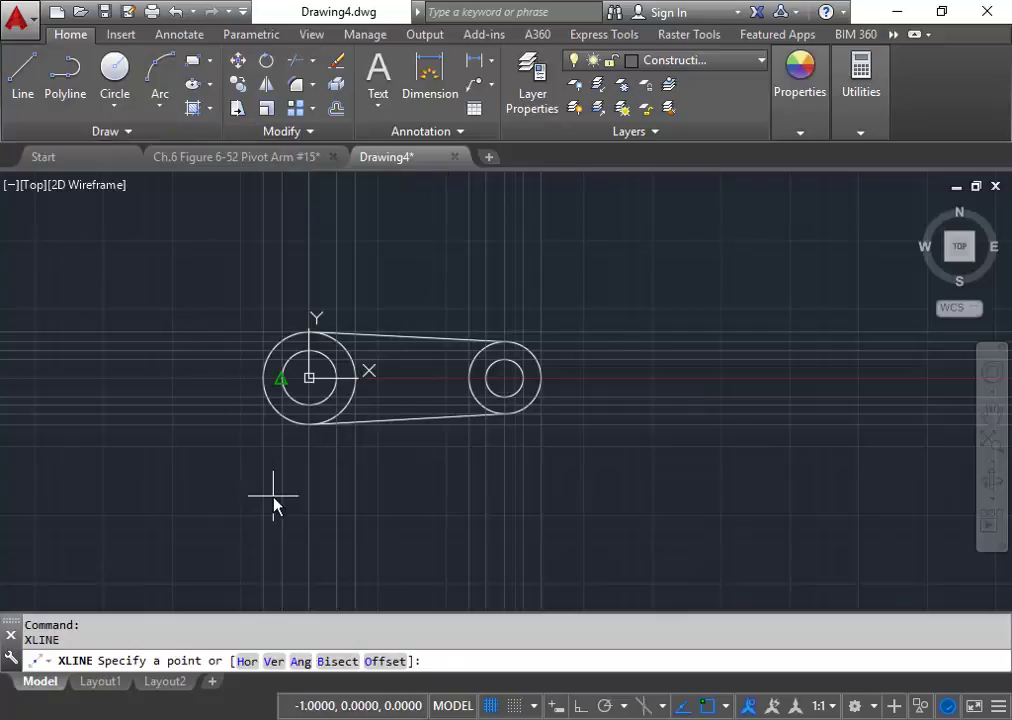
{"action": "type", "text": "a"}
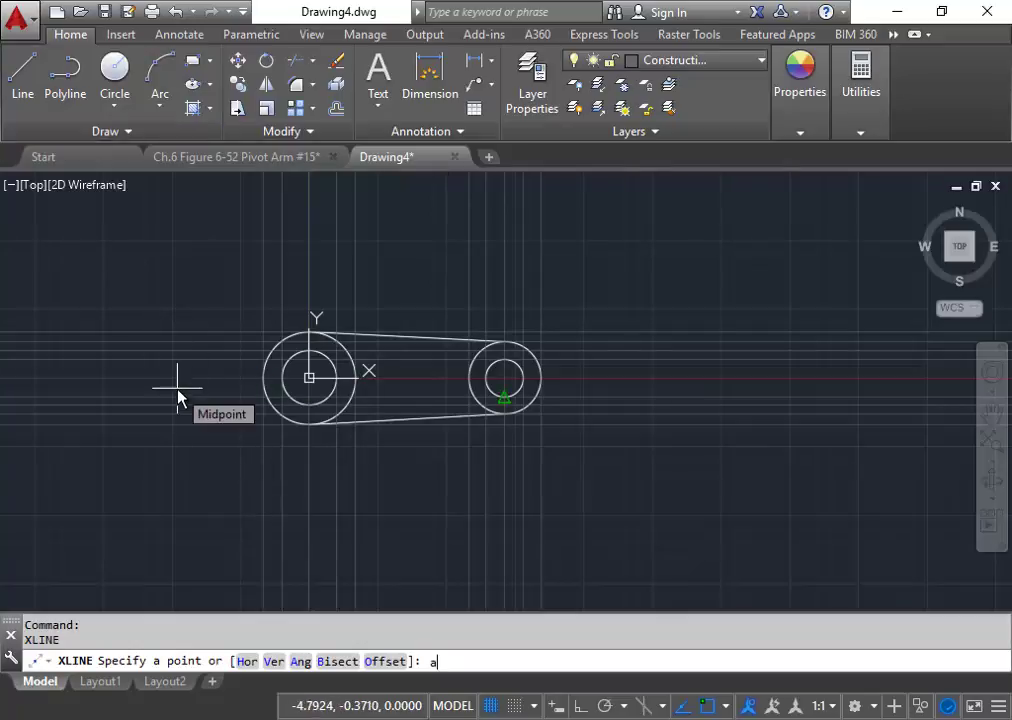
{"action": "key", "text": "Return"}
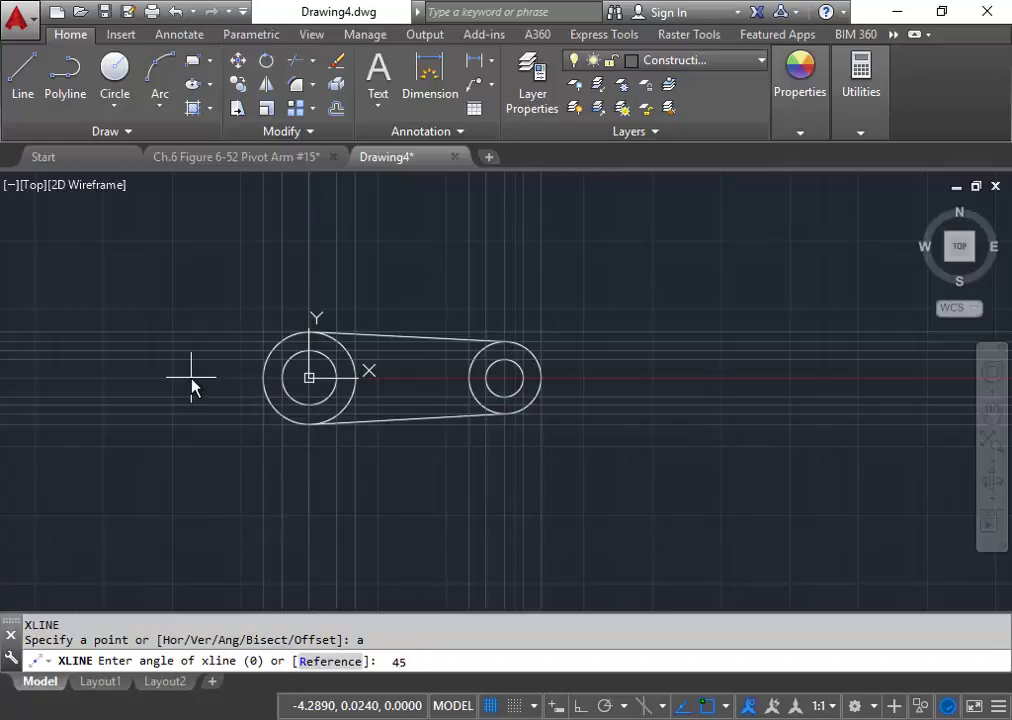
{"action": "key", "text": "Return"}
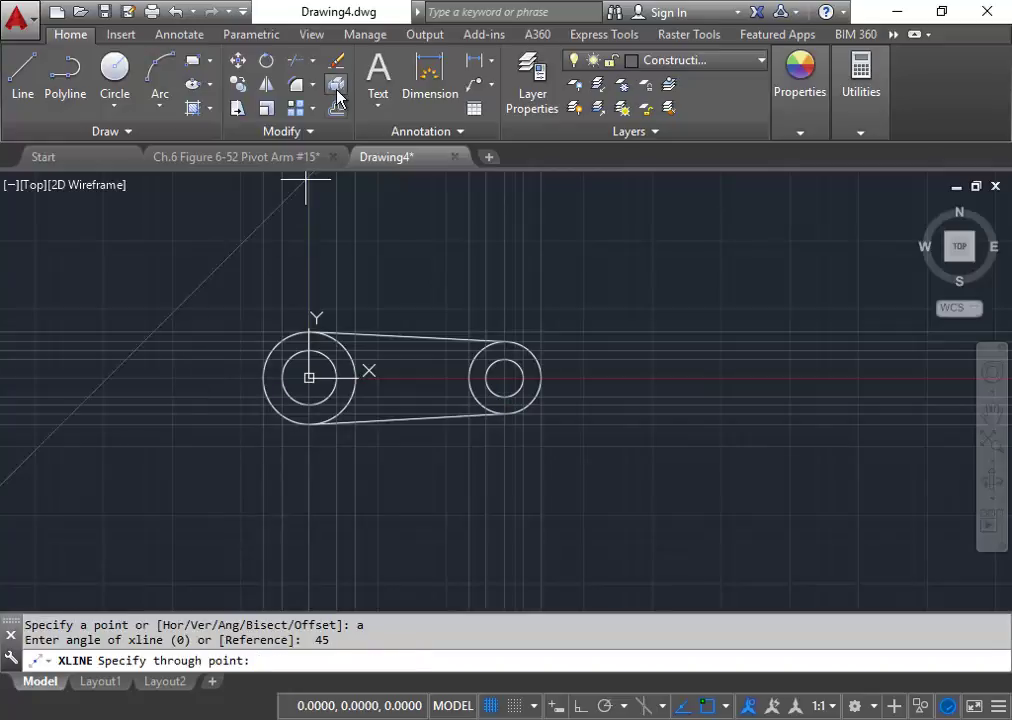
{"action": "middle_click_drag", "start_coordinate": [364, 300], "coordinate": [355, 294]}
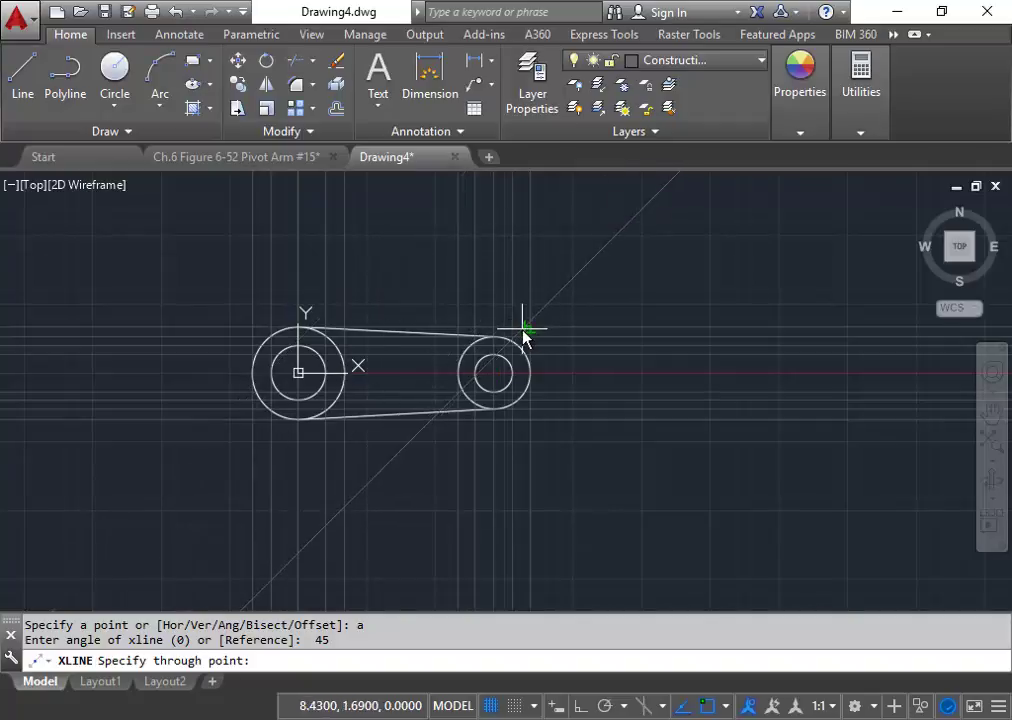
{"action": "scroll", "coordinate": [533, 333], "scroll_direction": "up", "scroll_amount": 5}
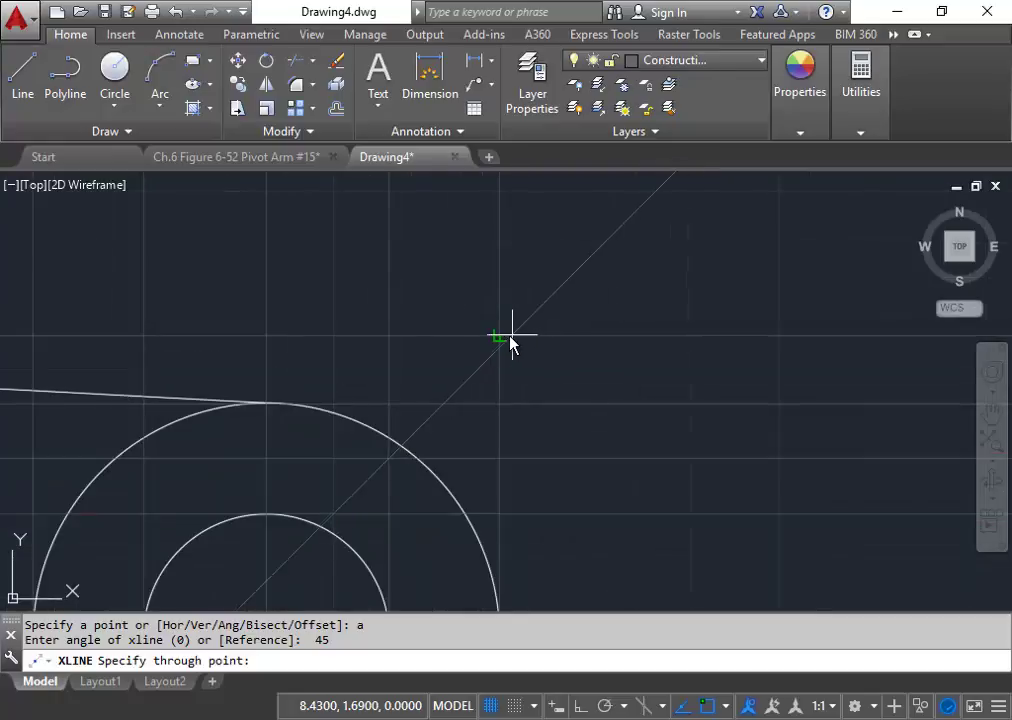
{"action": "scroll", "coordinate": [500, 341], "scroll_direction": "down", "scroll_amount": 2}
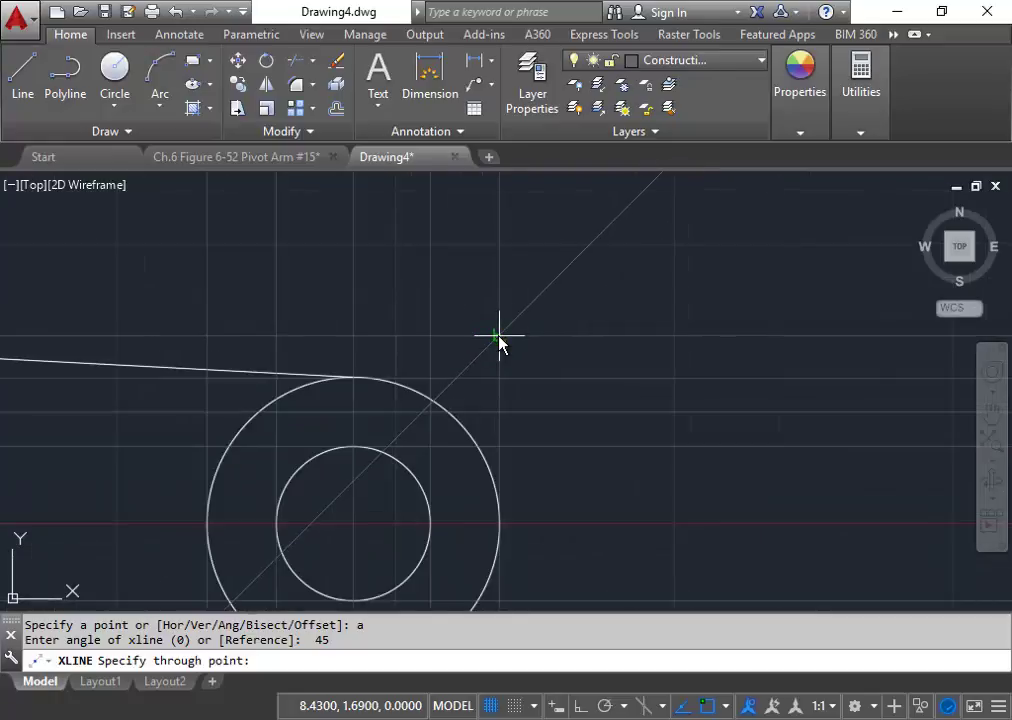
{"action": "scroll", "coordinate": [500, 341], "scroll_direction": "down", "scroll_amount": 3}
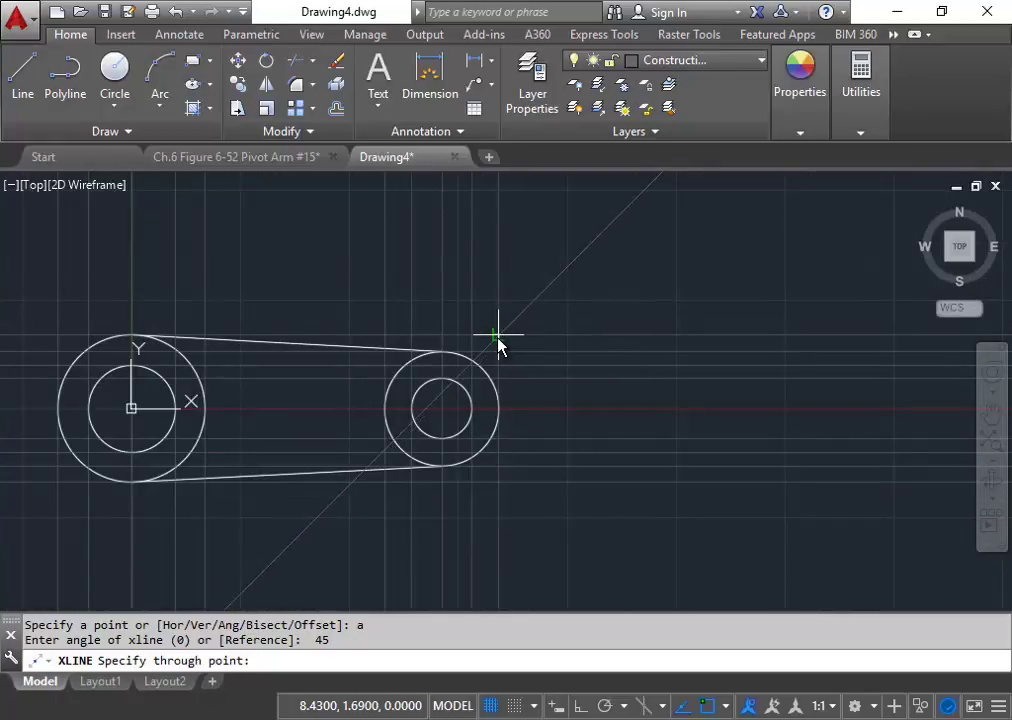
{"action": "left_click", "coordinate": [498, 340]}
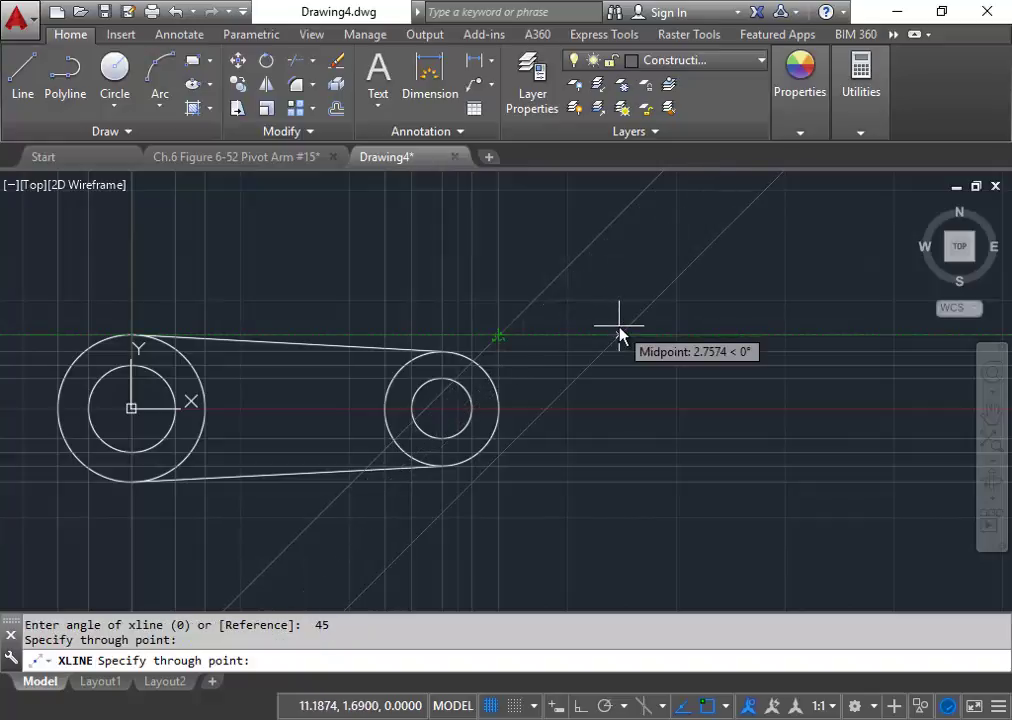
{"action": "key", "text": "Return"}
Offset the horizontal construction line at the top of the large circle upward by 2.
{"action": "scroll", "coordinate": [617, 332], "scroll_direction": "down", "scroll_amount": 2}
{"action": "middle_click_drag", "start_coordinate": [630, 366], "coordinate": [477, 408]}
{"action": "scroll", "coordinate": [479, 411], "scroll_direction": "down", "scroll_amount": 2}
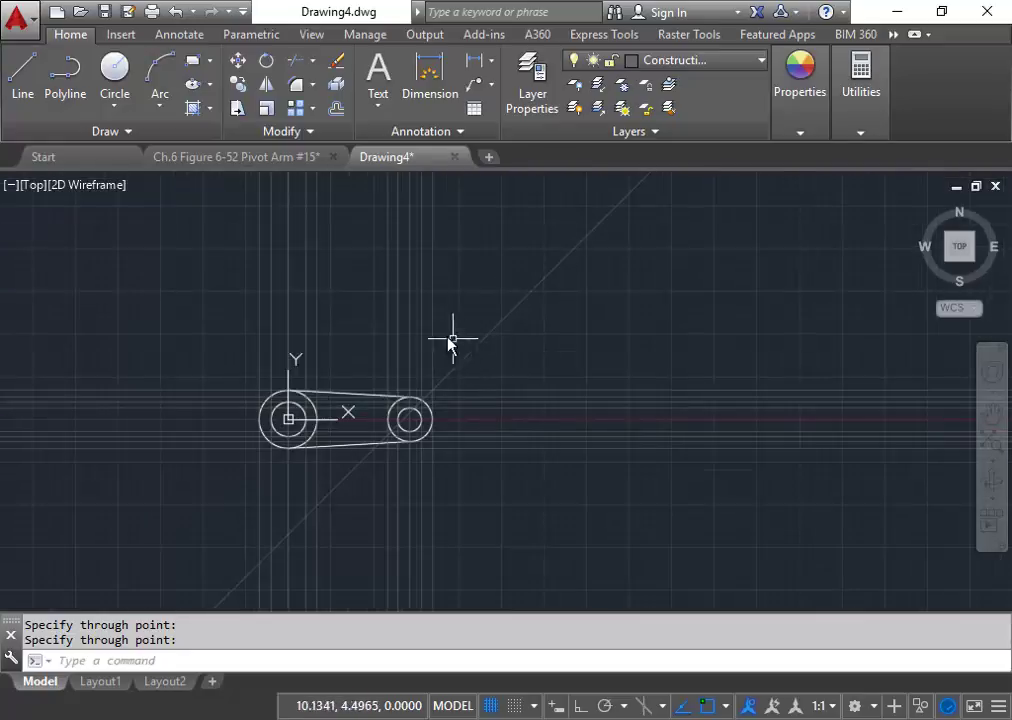
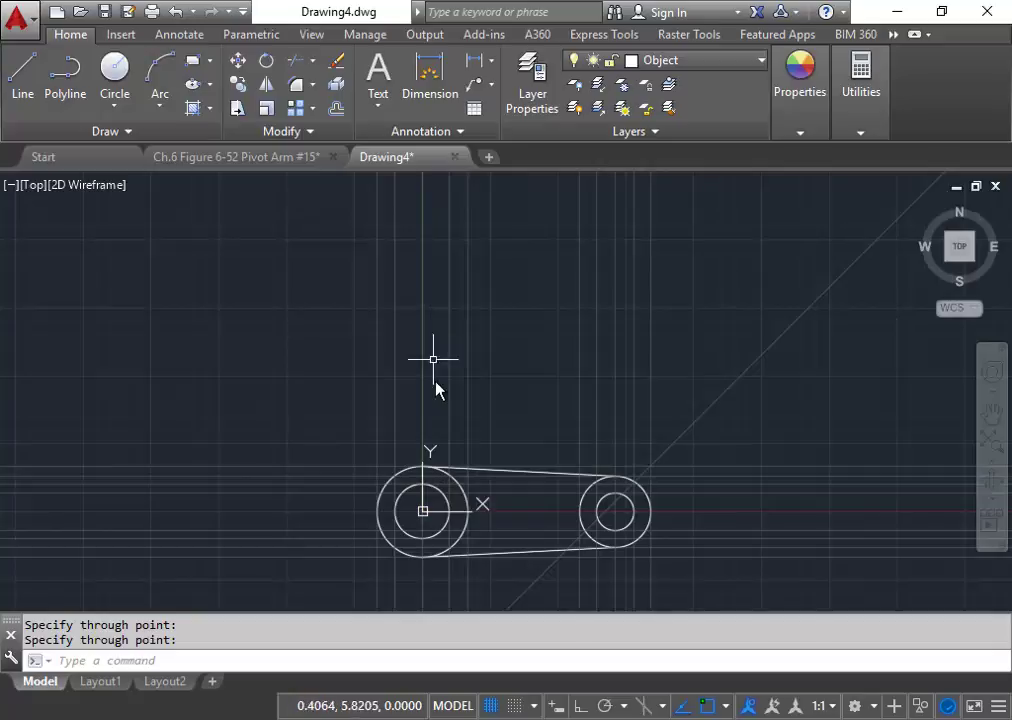
{"action": "left_click", "coordinate": [334, 109]}
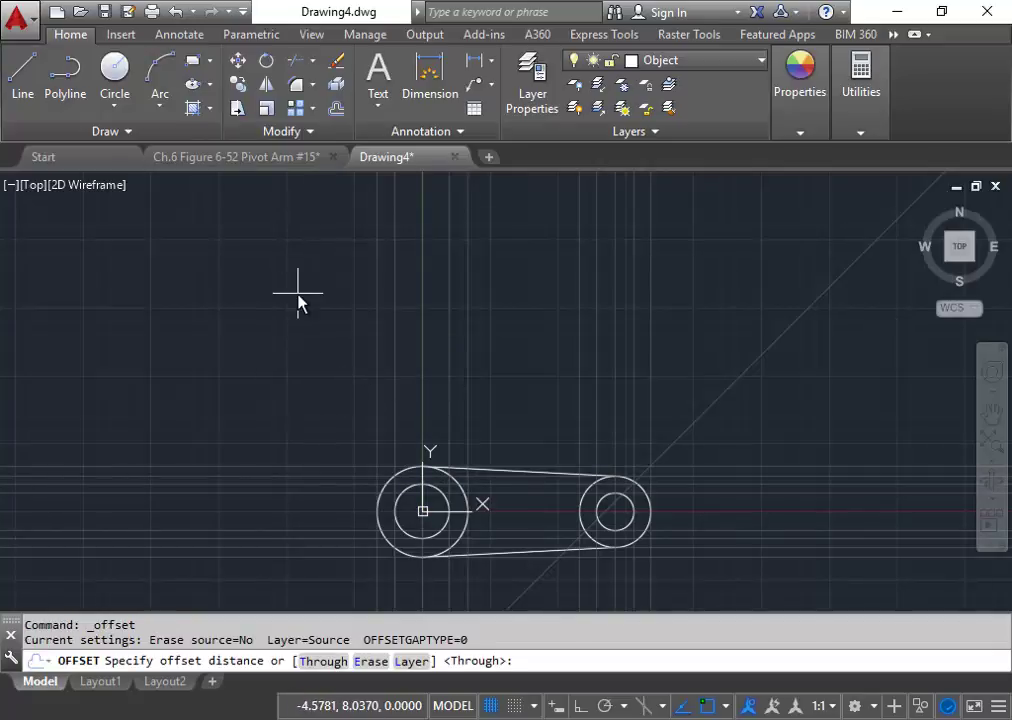
{"action": "type", "text": "2"}
{"action": "key", "text": "Return"}
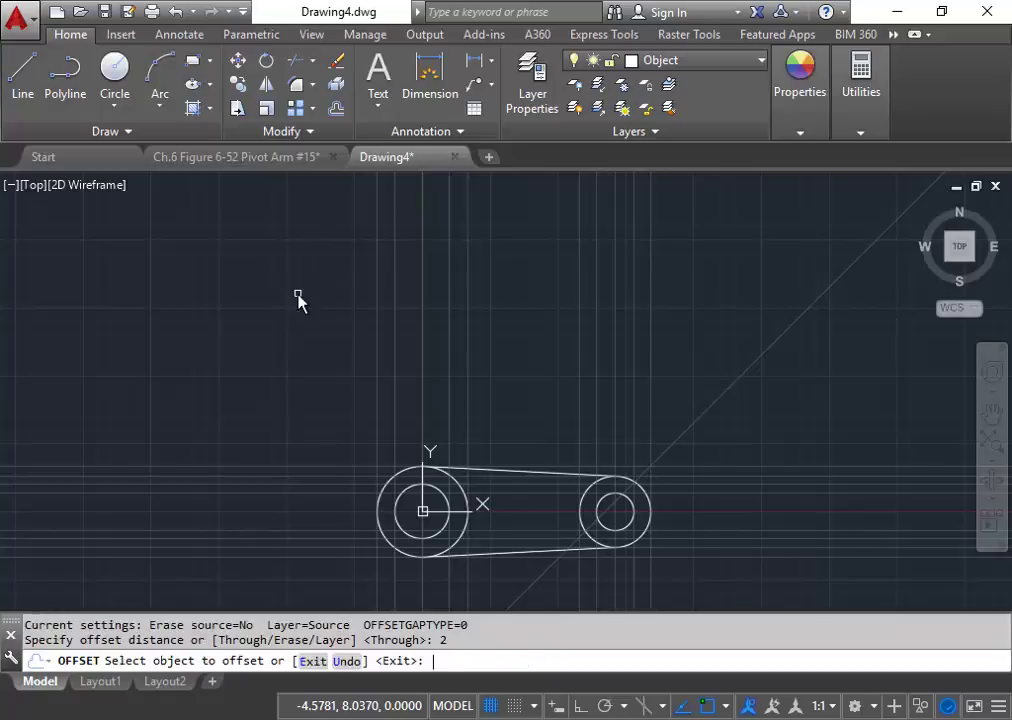
{"action": "left_click", "coordinate": [332, 467]}
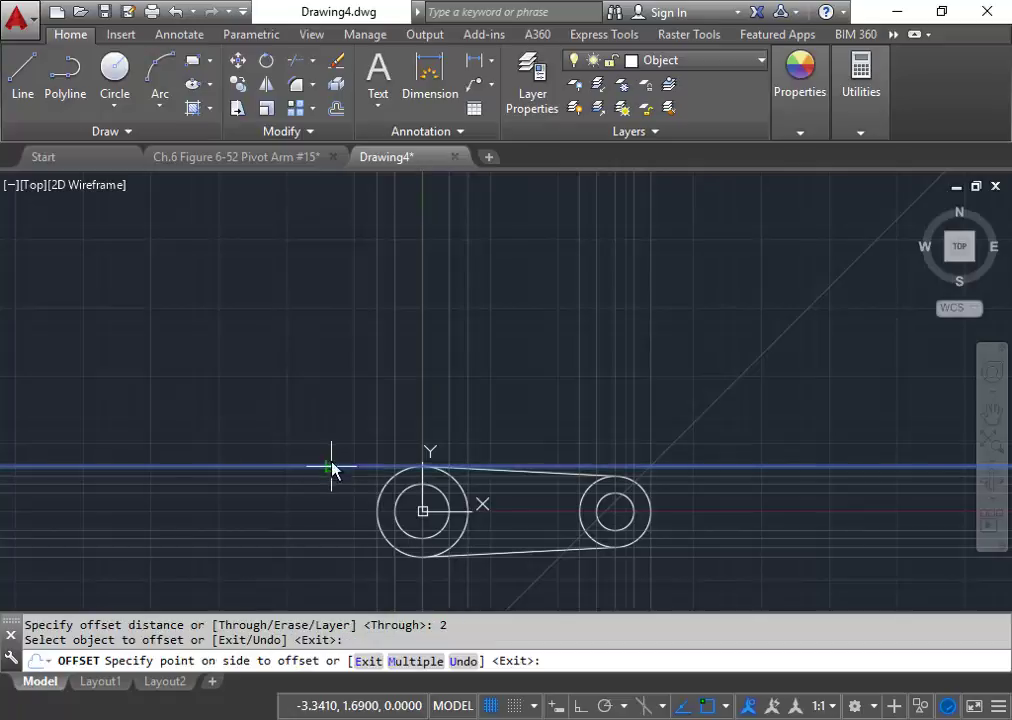
{"action": "left_click", "coordinate": [315, 345]}
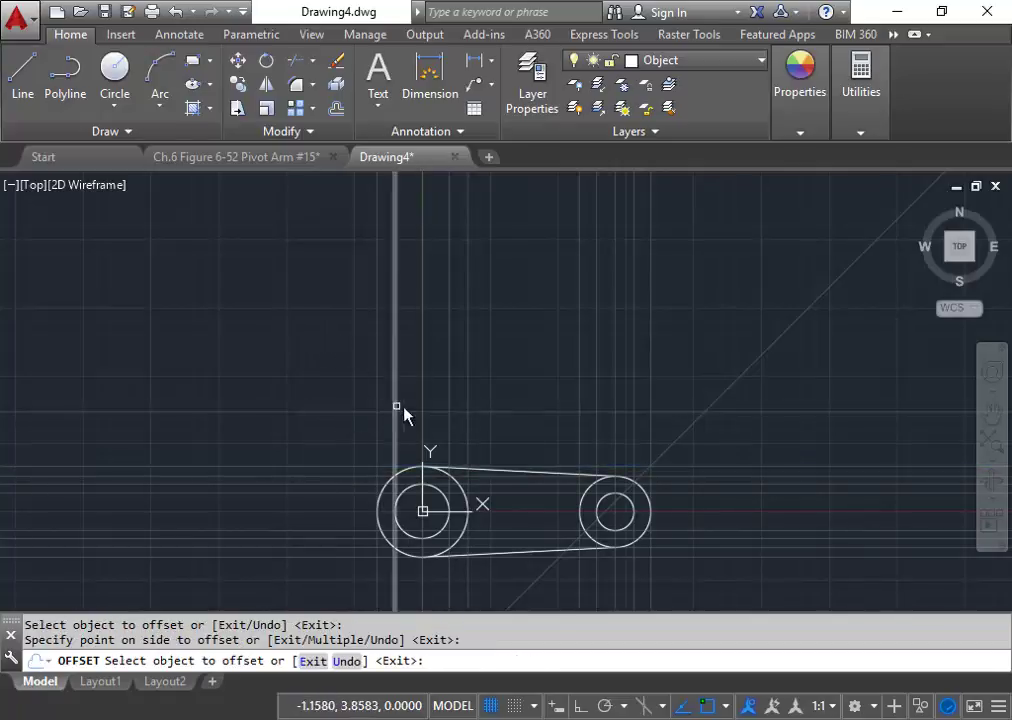
{"action": "right_click", "coordinate": [272, 345]}
{"action": "left_click", "coordinate": [300, 355]}
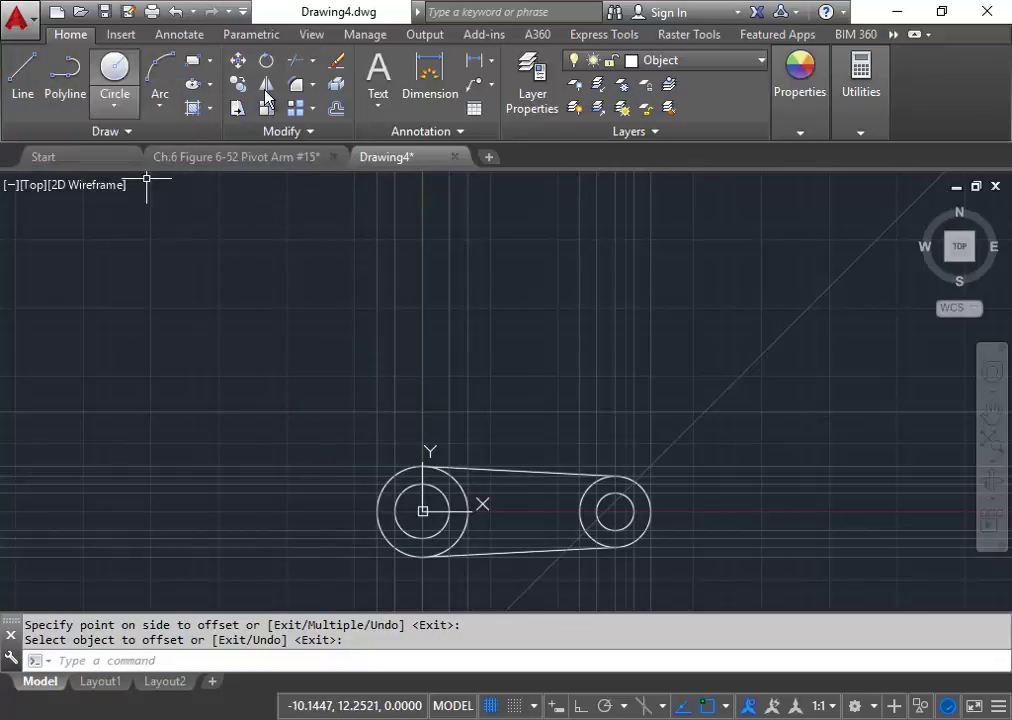
Offset the uppermost horizontal construction line above the front view upward by another 2.
{"action": "left_click", "coordinate": [337, 110]}
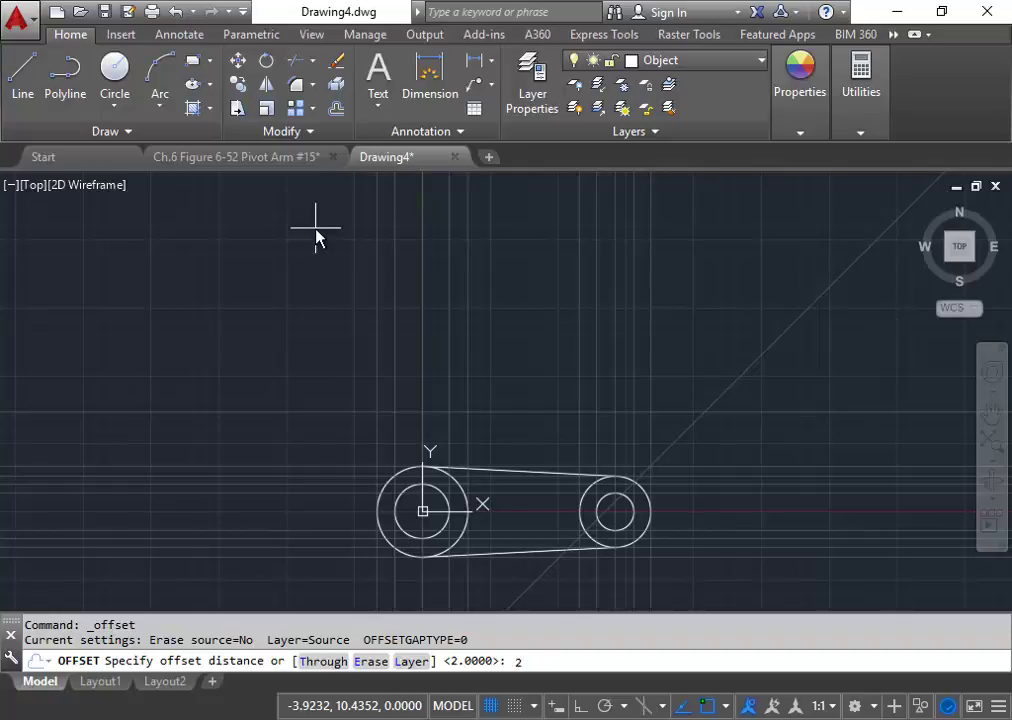
{"action": "key", "text": "Return"}
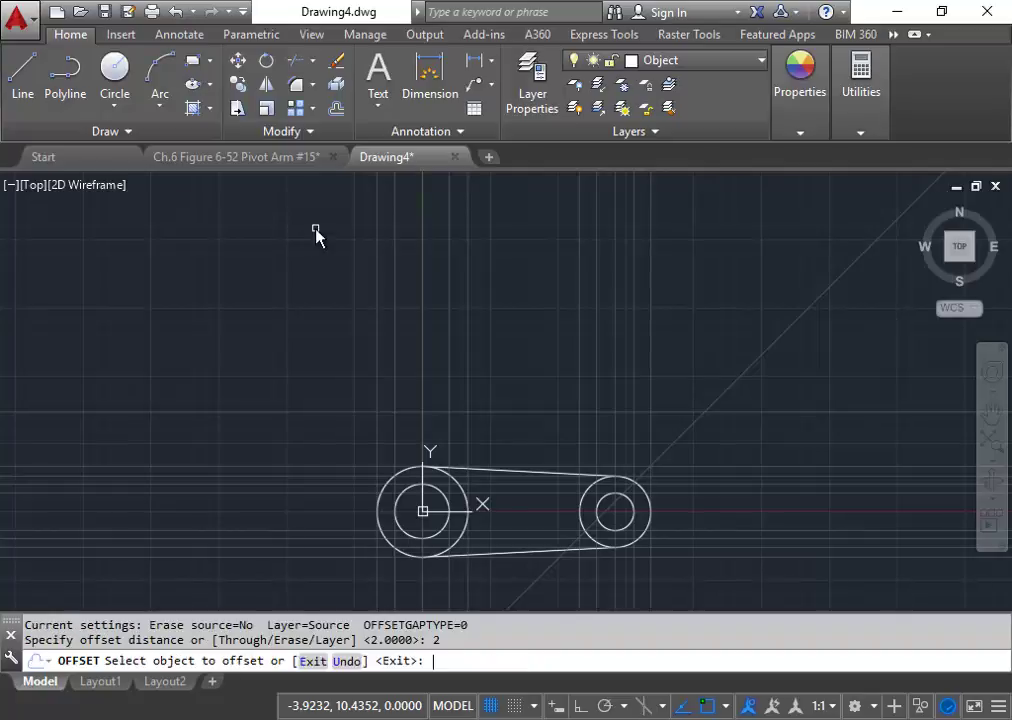
{"action": "left_click", "coordinate": [346, 411]}
{"action": "left_click", "coordinate": [330, 322]}
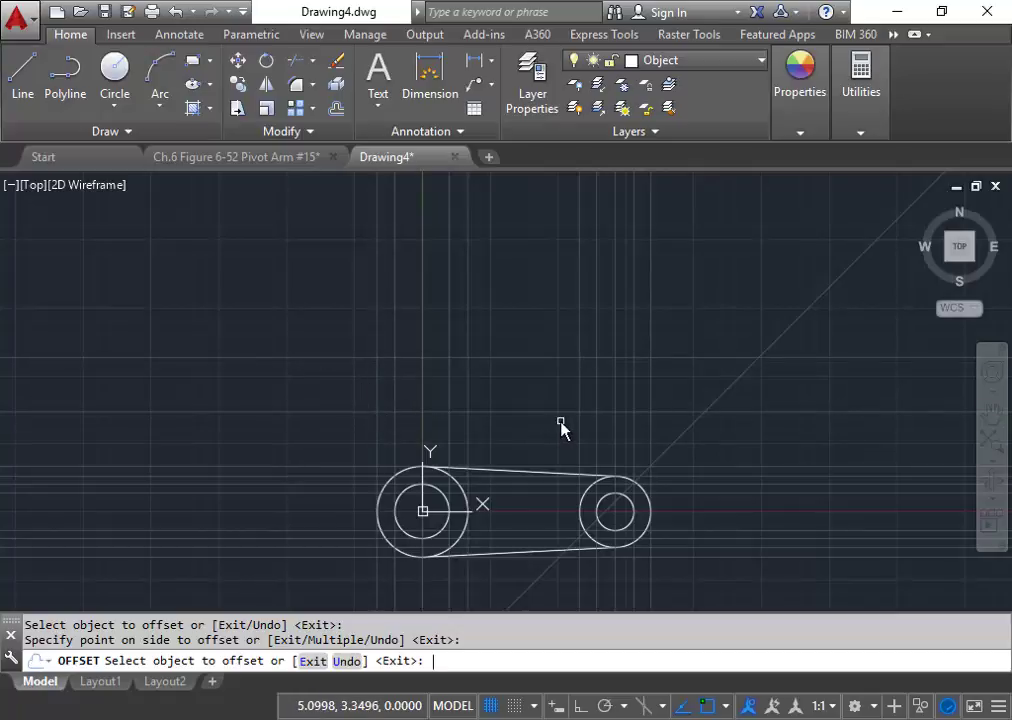
{"action": "key", "text": "Return"}
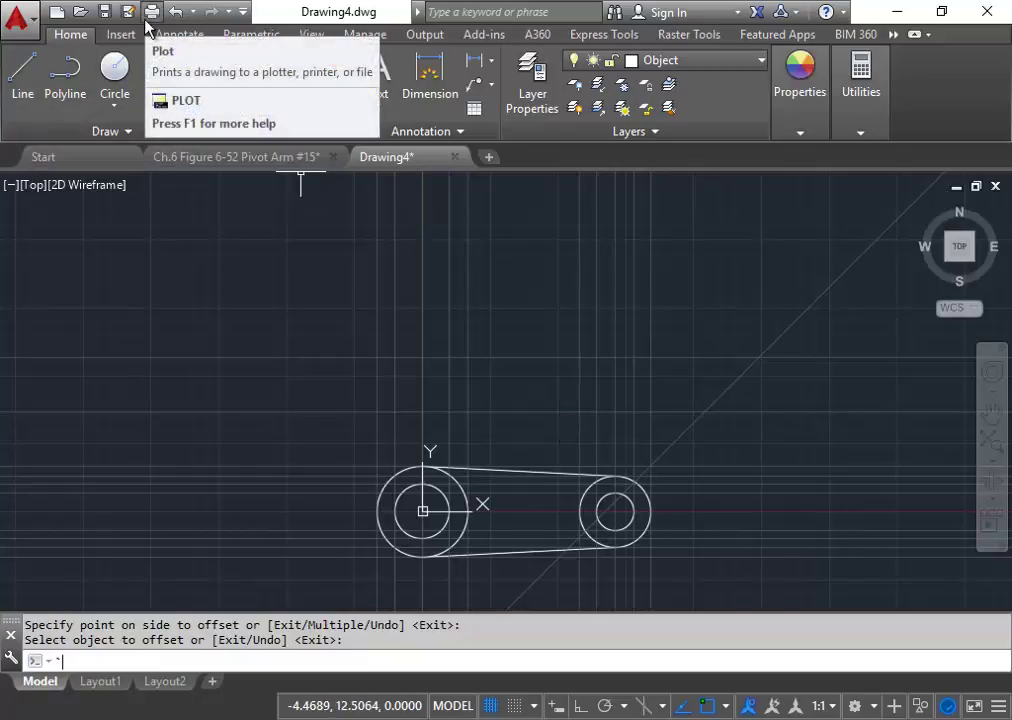
{"action": "key", "text": "Escape"}
{"action": "key", "text": "Escape"}
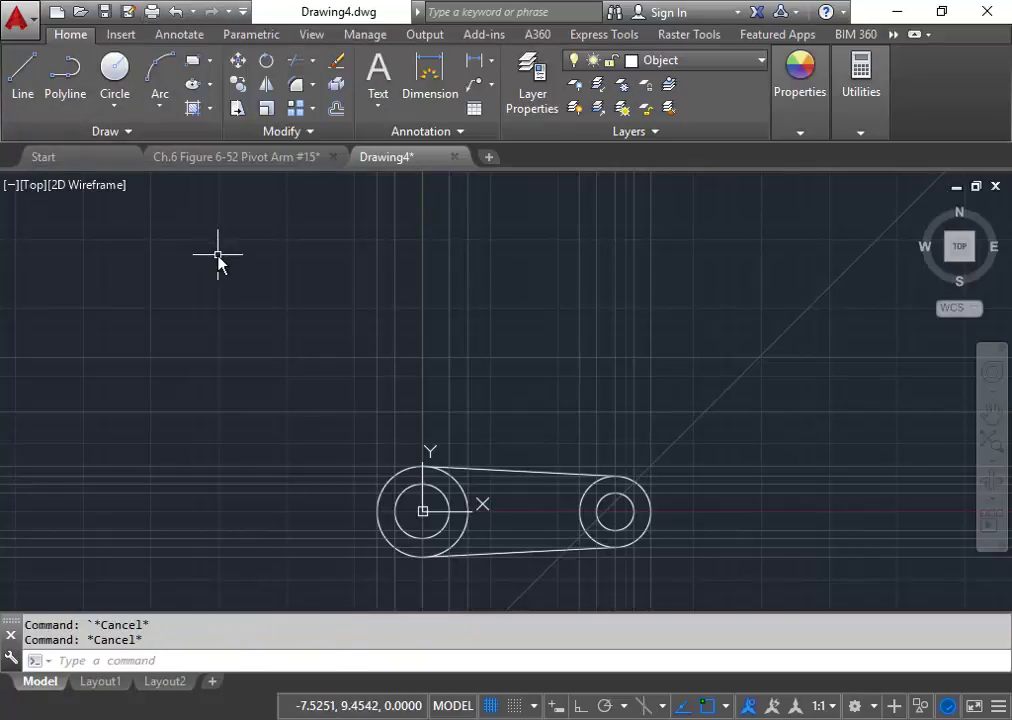
Draw the large hub's rectangle above the front view, between the two offset horizontal construction lines and the large circle's outer vertical projections.
{"action": "left_click", "coordinate": [26, 78]}
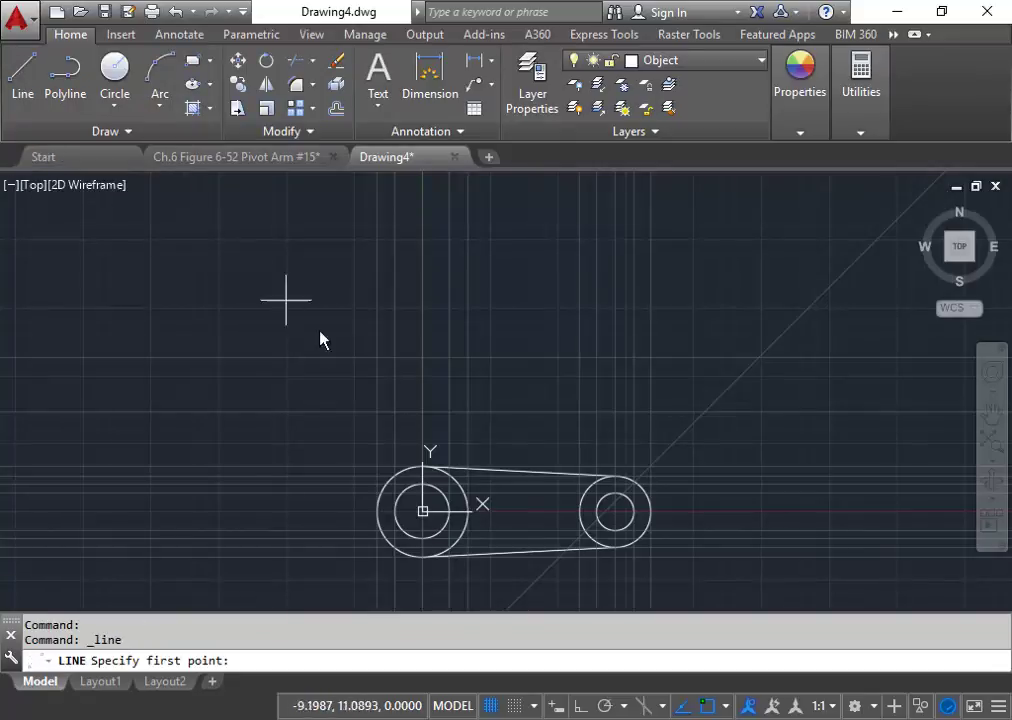
{"action": "left_click", "coordinate": [371, 390]}
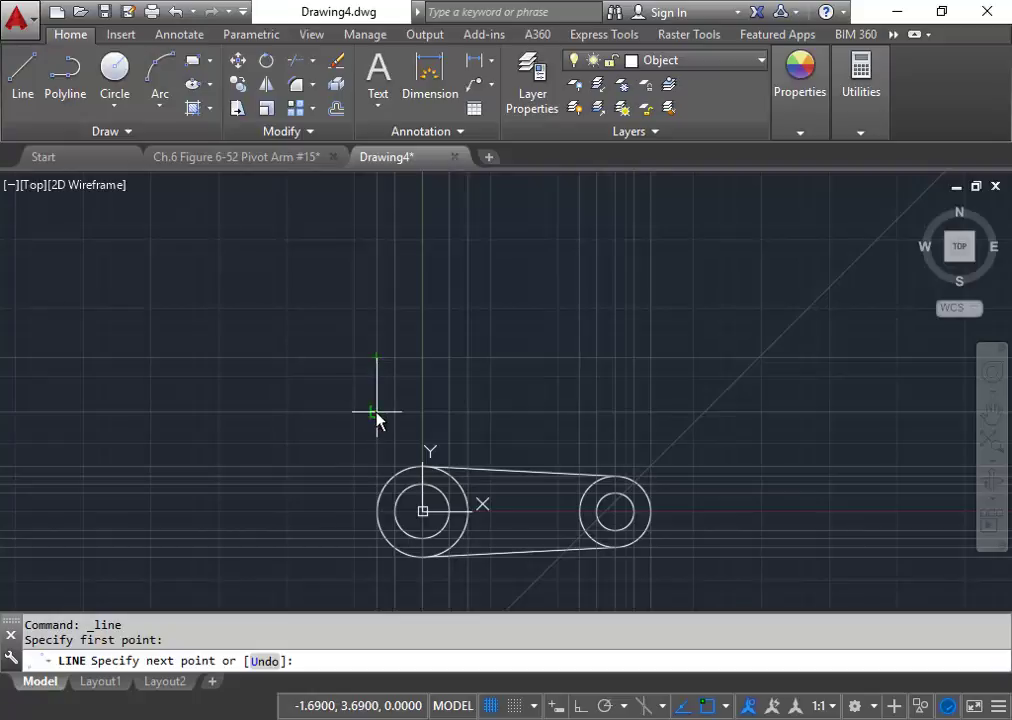
{"action": "left_click", "coordinate": [376, 411]}
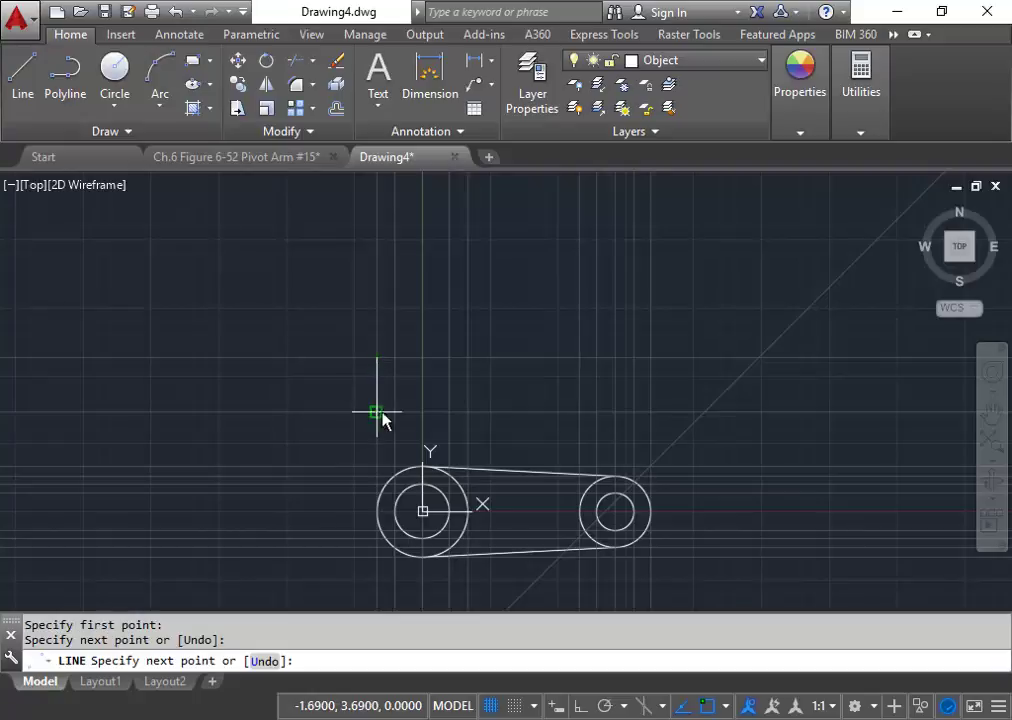
{"action": "left_click", "coordinate": [467, 411]}
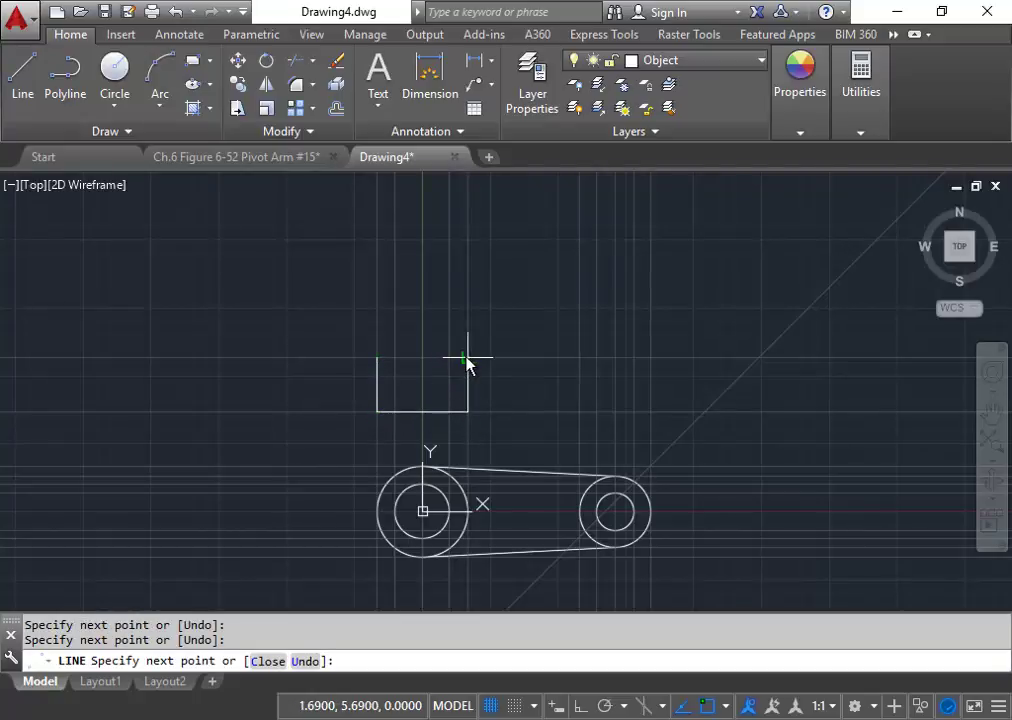
{"action": "left_click", "coordinate": [467, 358]}
{"action": "left_click", "coordinate": [376, 357]}
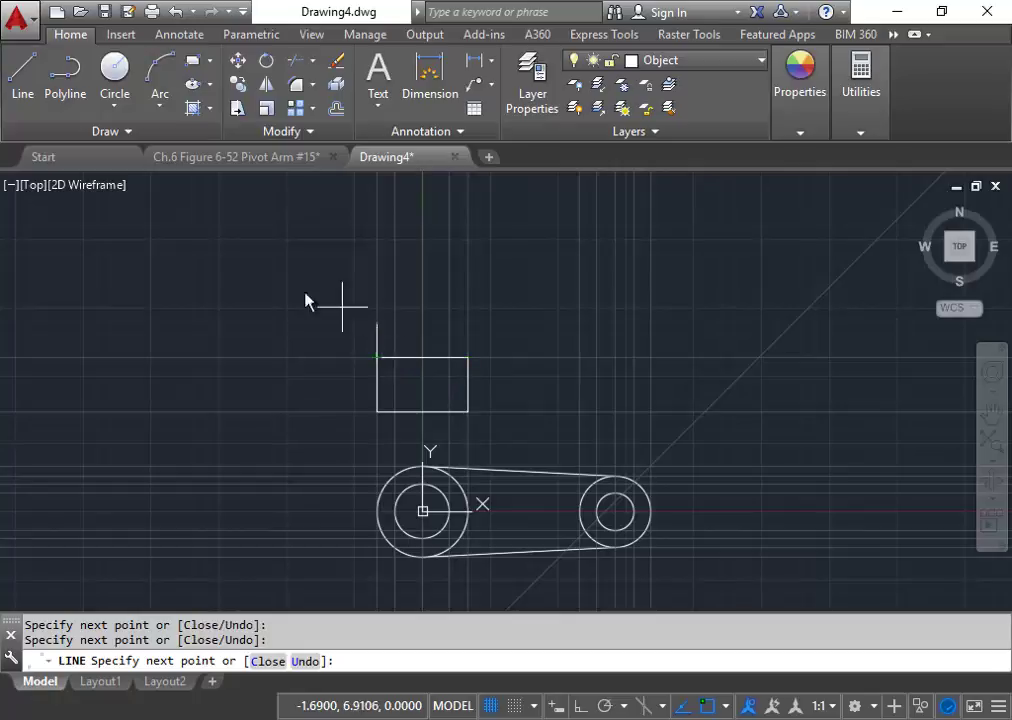
{"action": "key", "text": "Escape"}
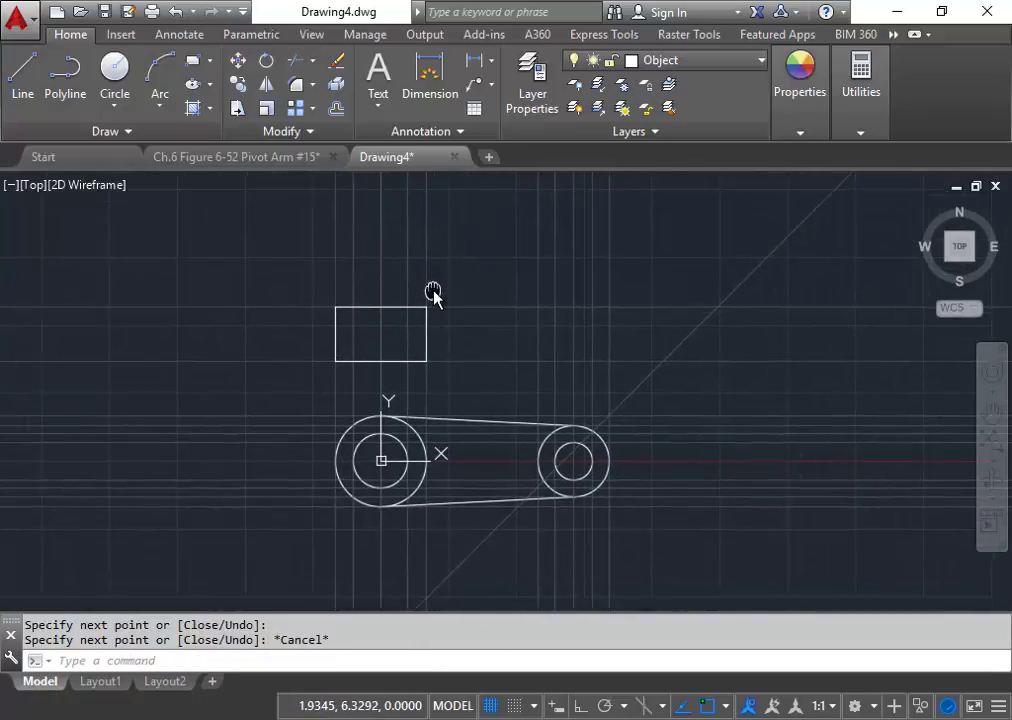
Offset the horizontal construction lines along the hub rectangle's lower and upper edges inward by .625.
{"action": "scroll", "coordinate": [460, 330], "scroll_direction": "up", "scroll_amount": 2}
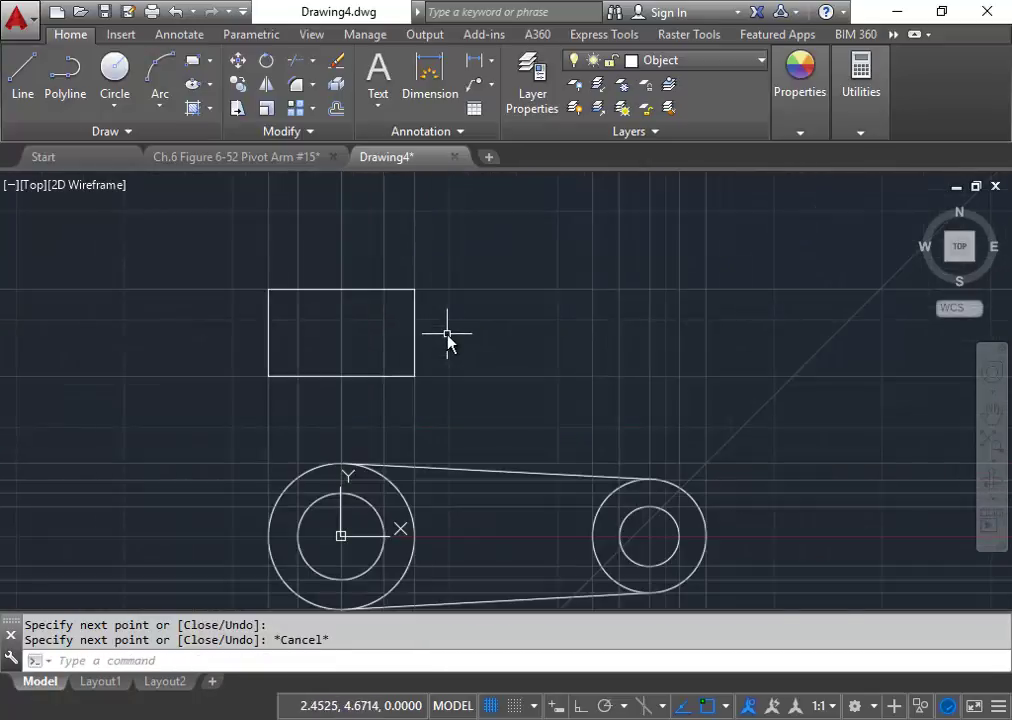
{"action": "scroll", "coordinate": [447, 340], "scroll_direction": "up", "scroll_amount": 2}
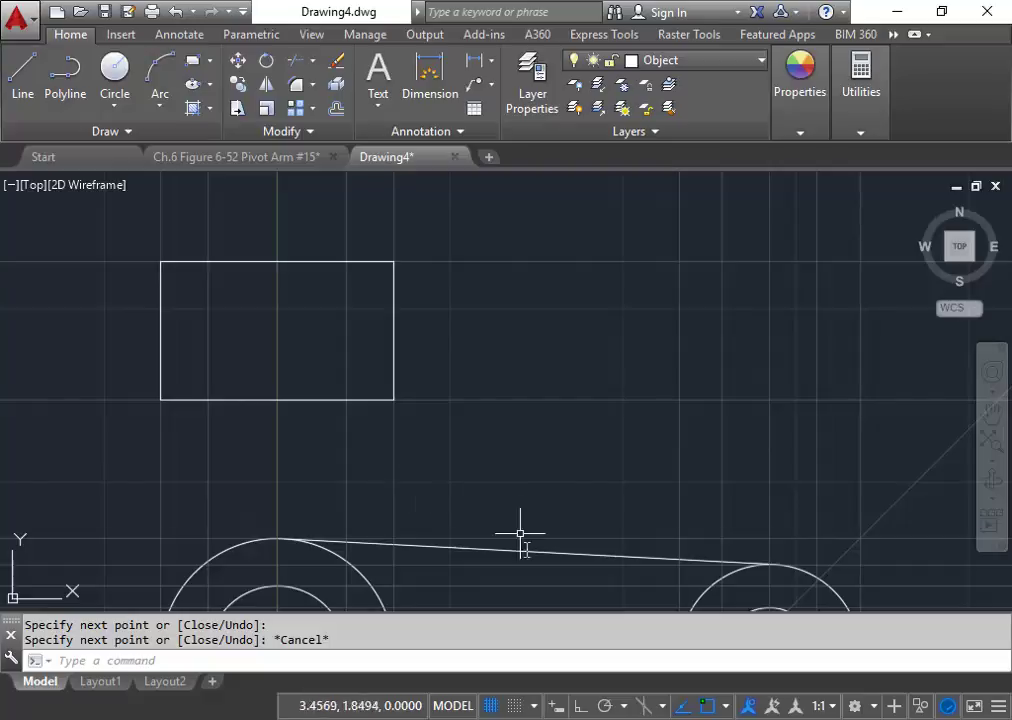
{"action": "scroll", "coordinate": [495, 405], "scroll_direction": "down", "scroll_amount": 3}
{"action": "middle_click_drag", "start_coordinate": [495, 407], "coordinate": [485, 340]}
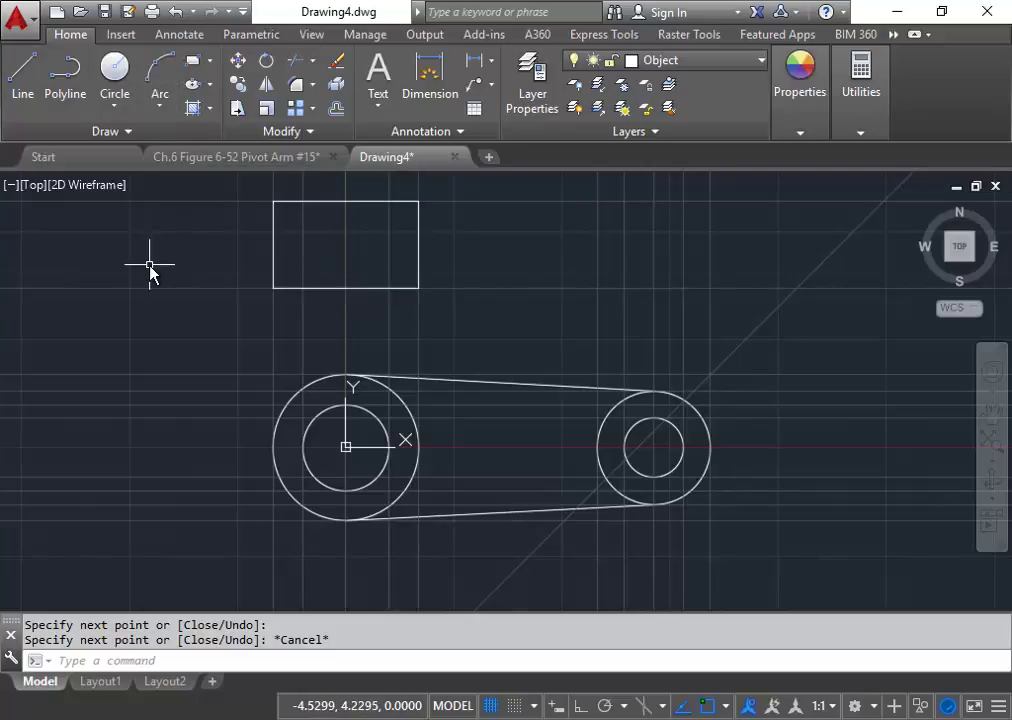
{"action": "left_click", "coordinate": [336, 110]}
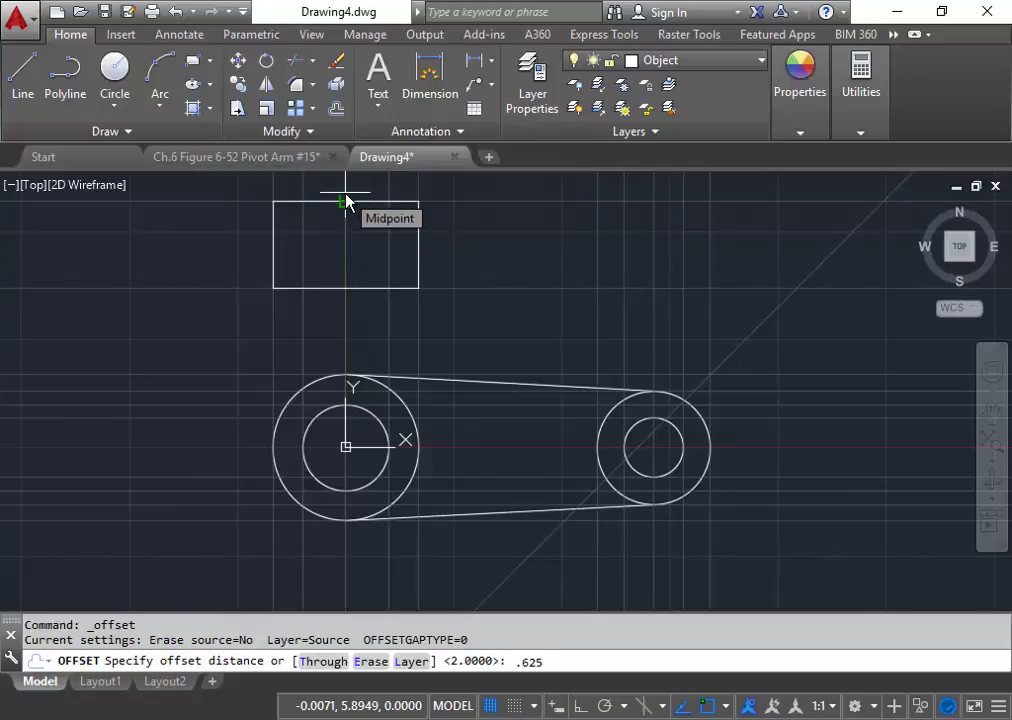
{"action": "key", "text": "Return"}
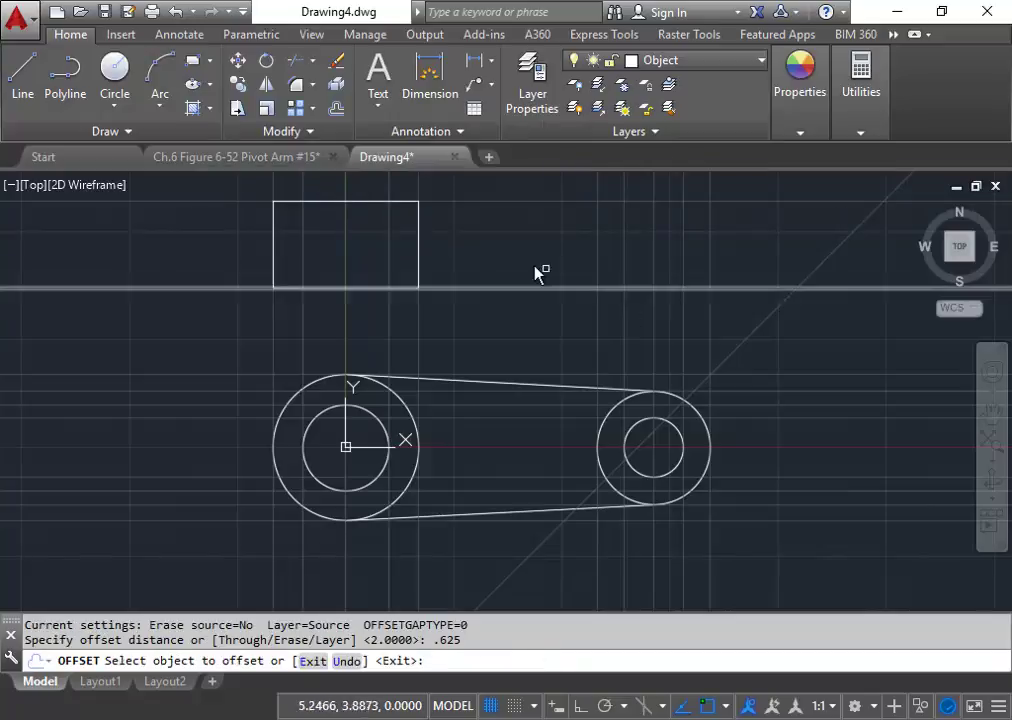
{"action": "left_click", "coordinate": [436, 289]}
{"action": "left_click", "coordinate": [440, 266]}
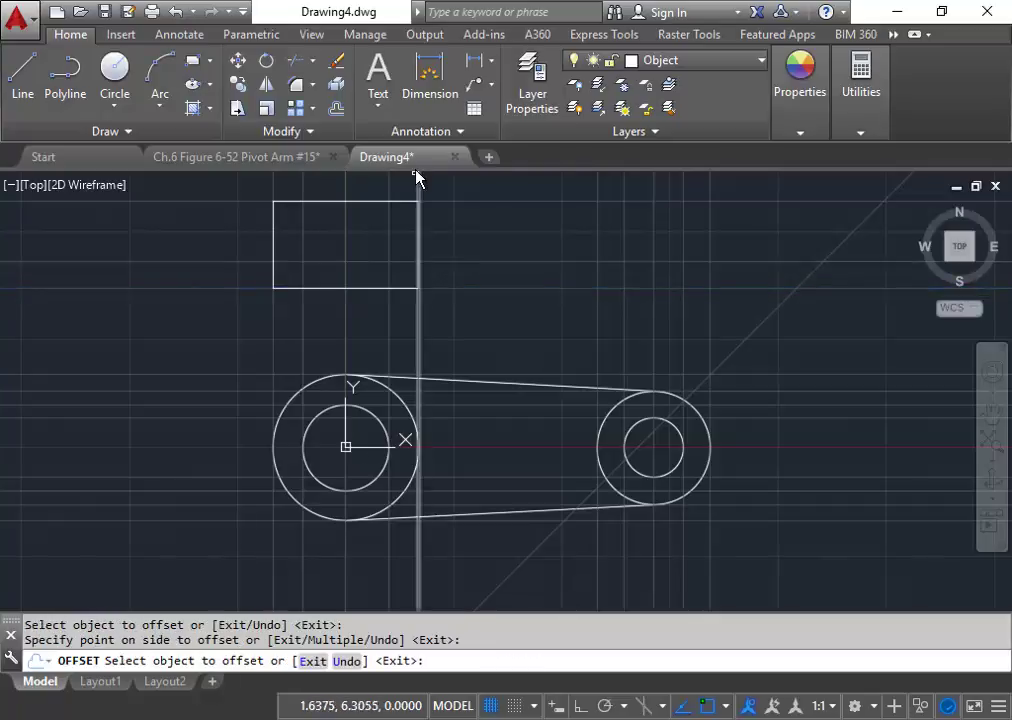
{"action": "left_click", "coordinate": [437, 204]}
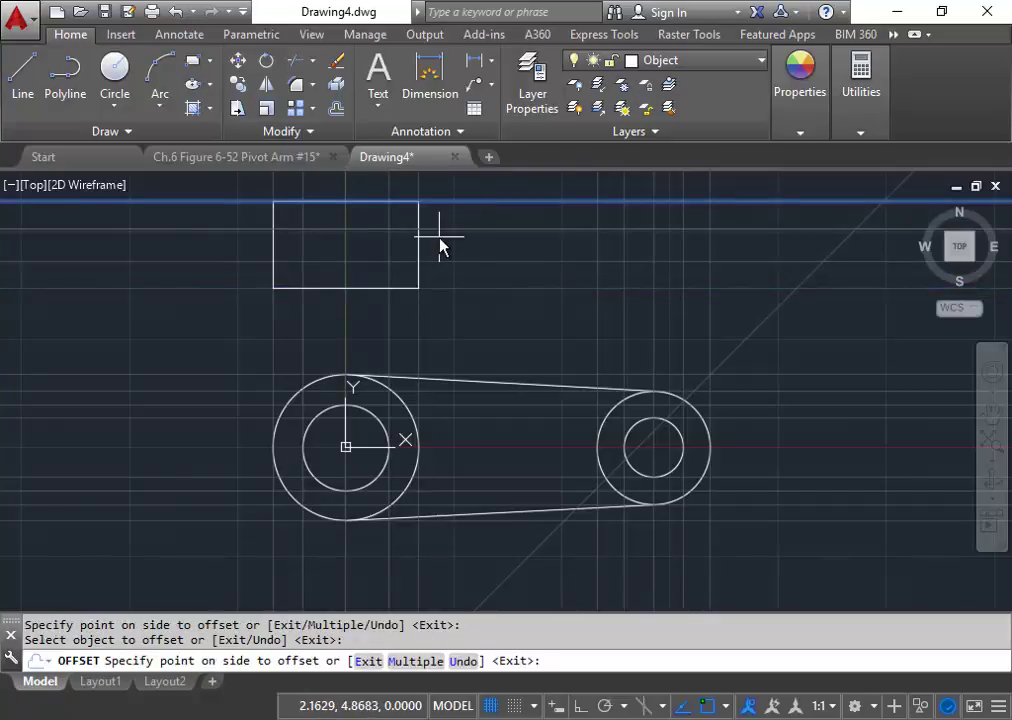
{"action": "left_click", "coordinate": [440, 240]}
{"action": "scroll", "coordinate": [450, 245], "scroll_direction": "up", "scroll_amount": 2}
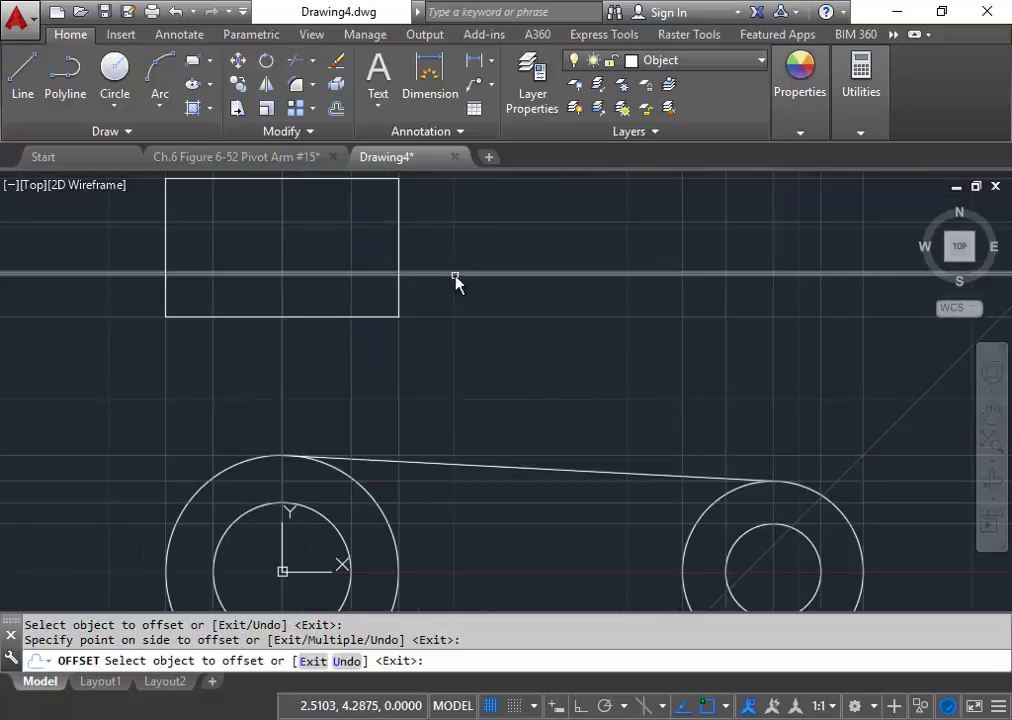
{"action": "scroll", "coordinate": [459, 266], "scroll_direction": "down", "scroll_amount": 2}
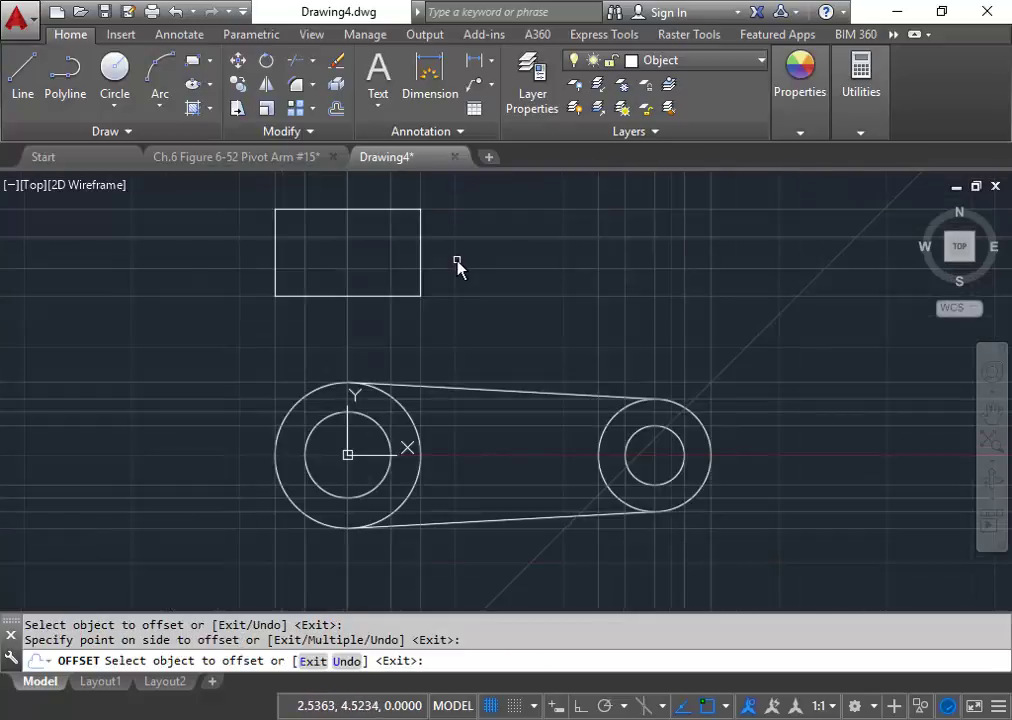
{"action": "key", "text": "Escape"}
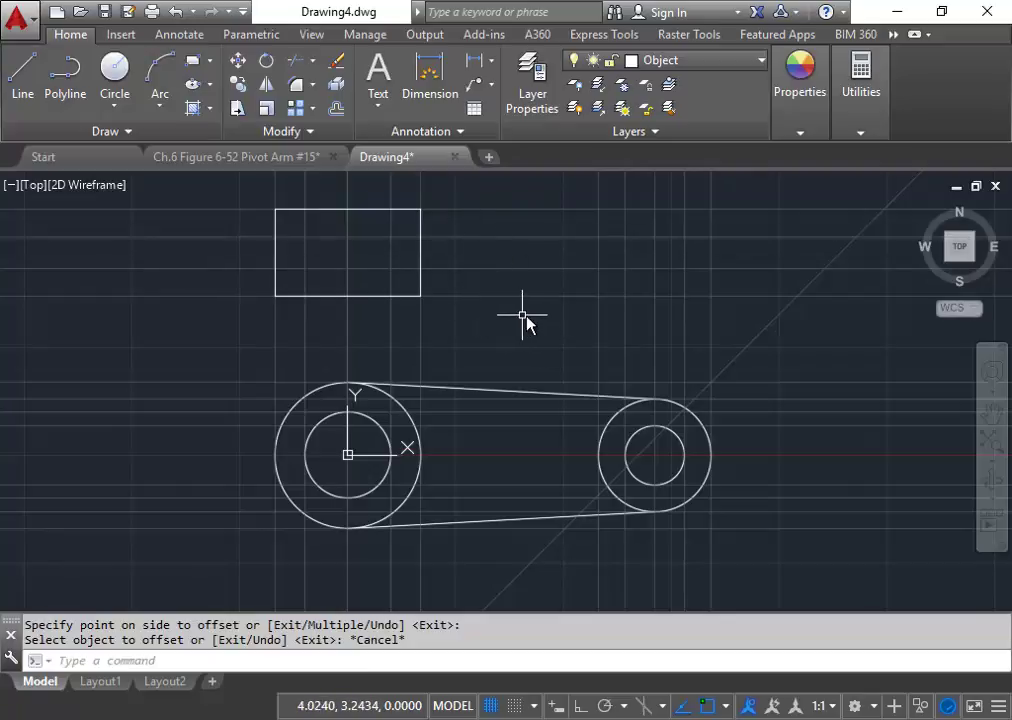
Turn off the grid and draw the arm's upper edge in the top view between the large and small circles' vertical centre projections.
{"action": "left_click", "coordinate": [490, 705]}
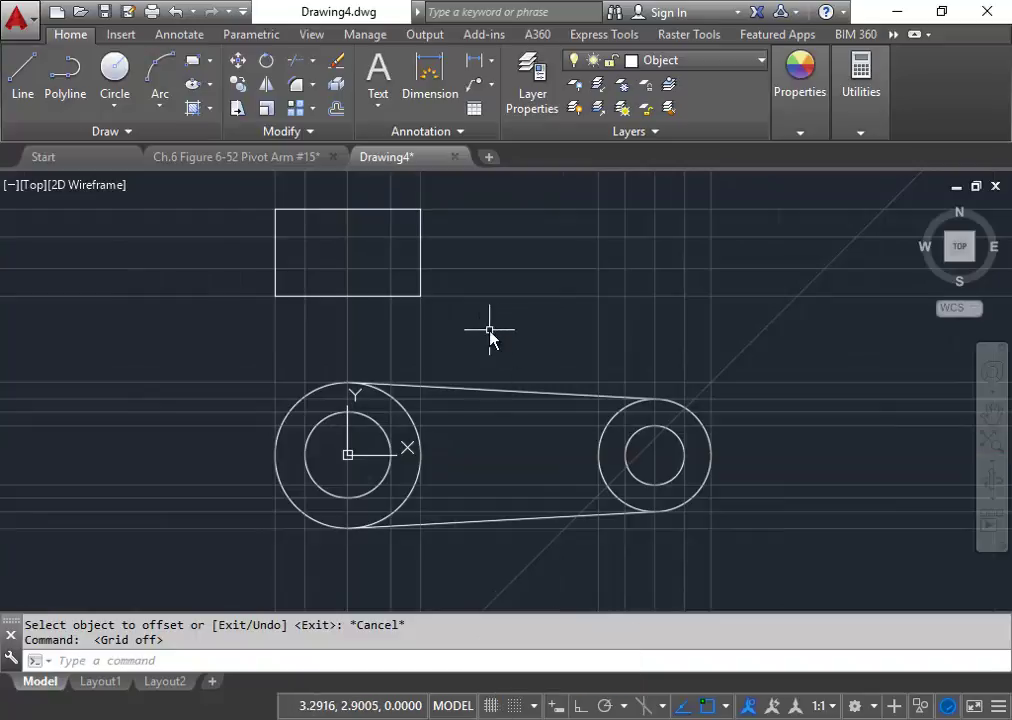
{"action": "middle_click_drag", "start_coordinate": [471, 330], "coordinate": [420, 402]}
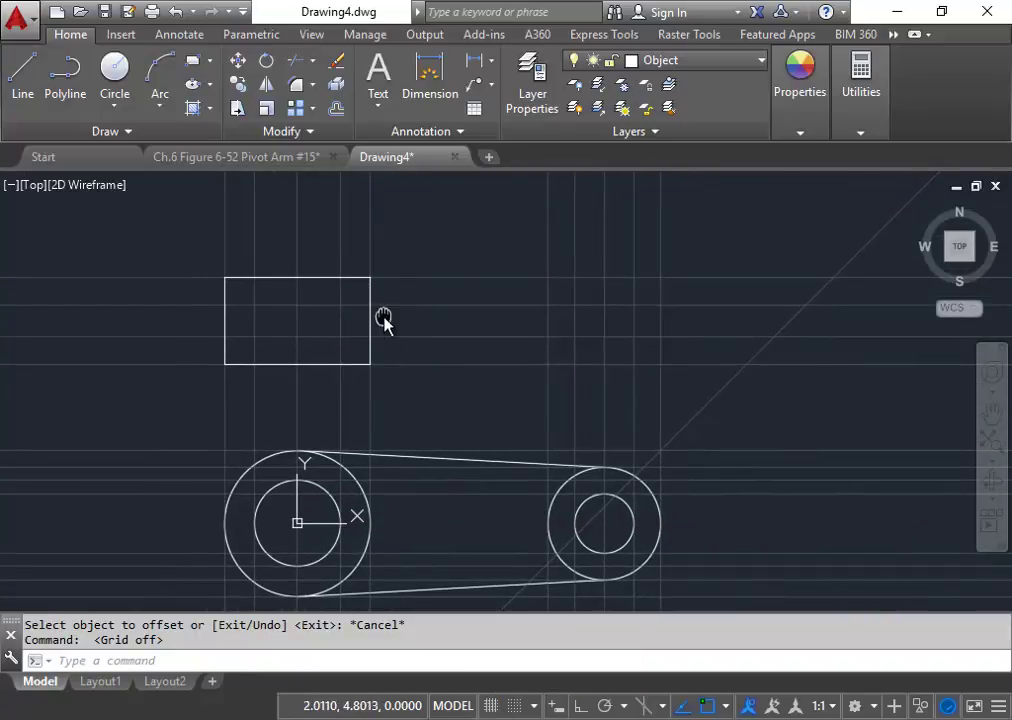
{"action": "middle_click_drag", "start_coordinate": [384, 323], "coordinate": [309, 323]}
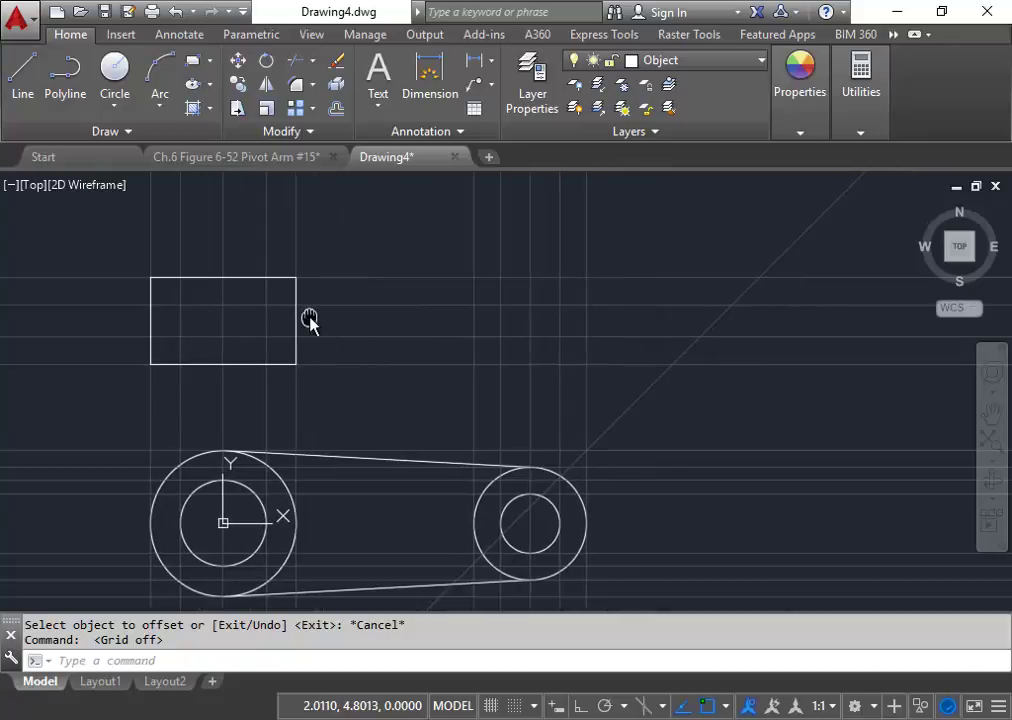
{"action": "left_click", "coordinate": [27, 76]}
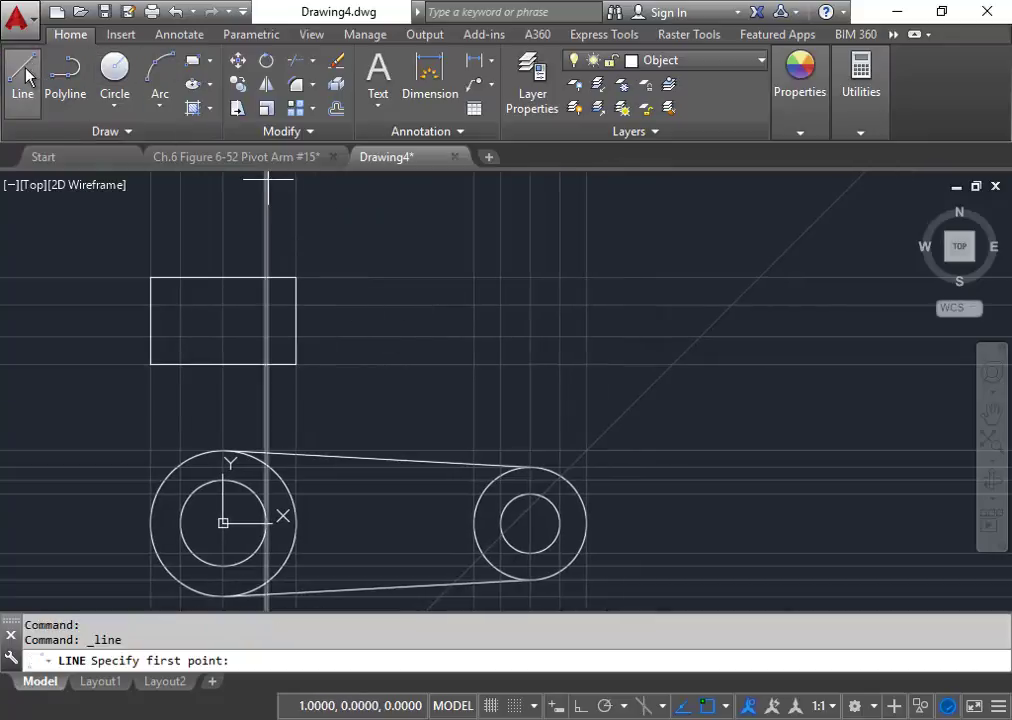
{"action": "left_click", "coordinate": [222, 304]}
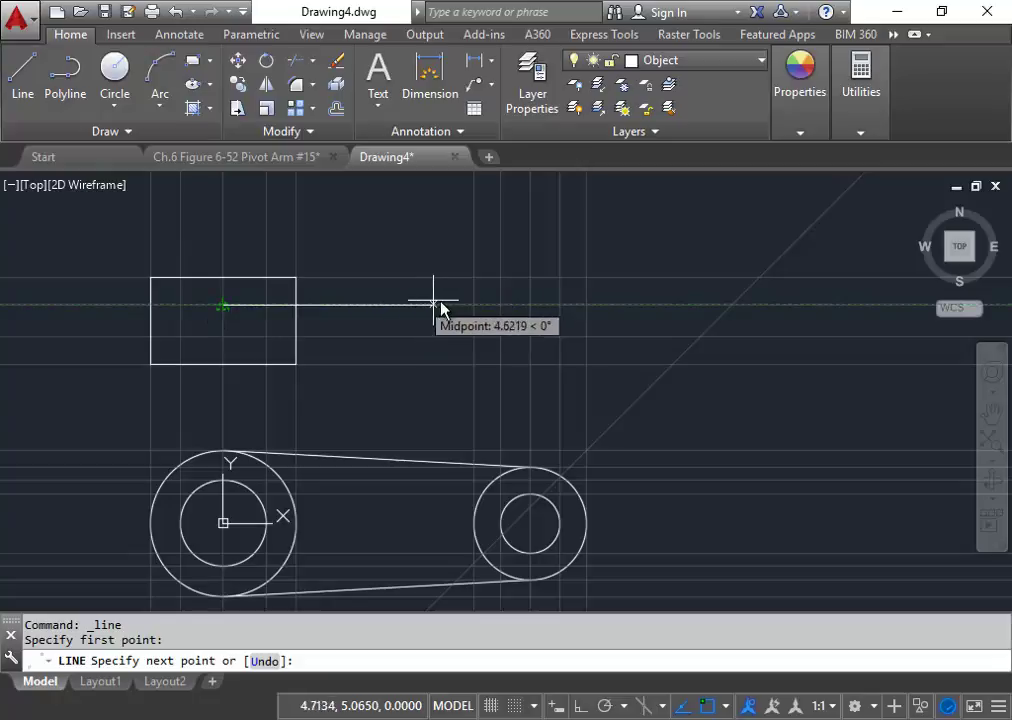
{"action": "left_click", "coordinate": [530, 304]}
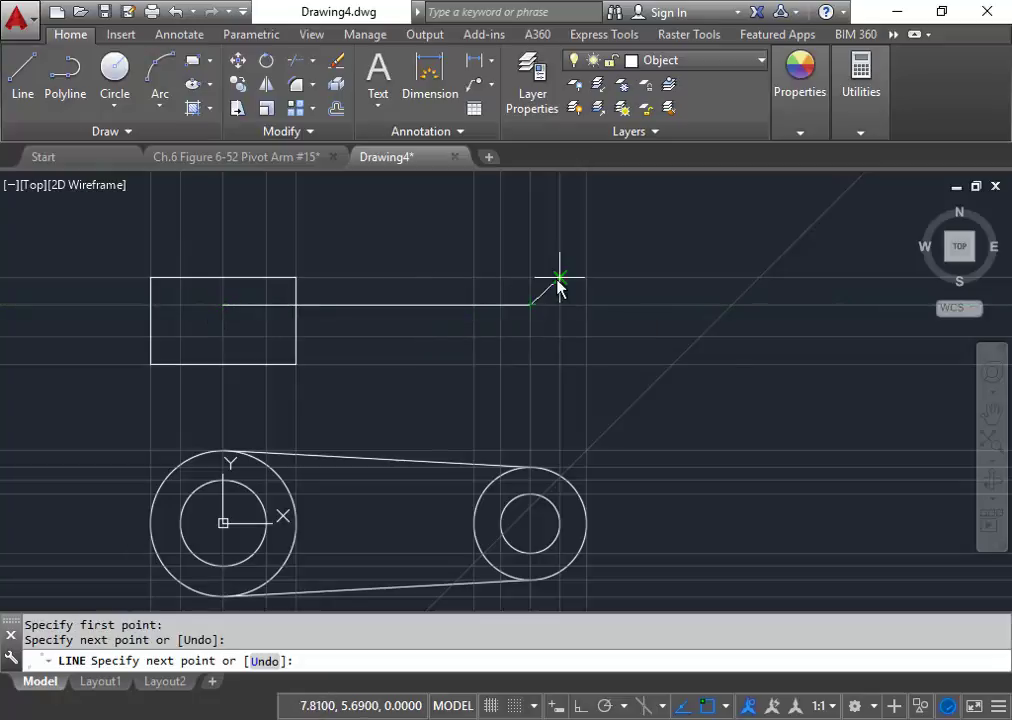
{"action": "right_click", "coordinate": [558, 289]}
{"action": "left_click", "coordinate": [578, 292]}
Draw the arm's lower edge in the top view along the lower inner construction line, between the two circles' vertical centre projections.
{"action": "left_click", "coordinate": [25, 72]}
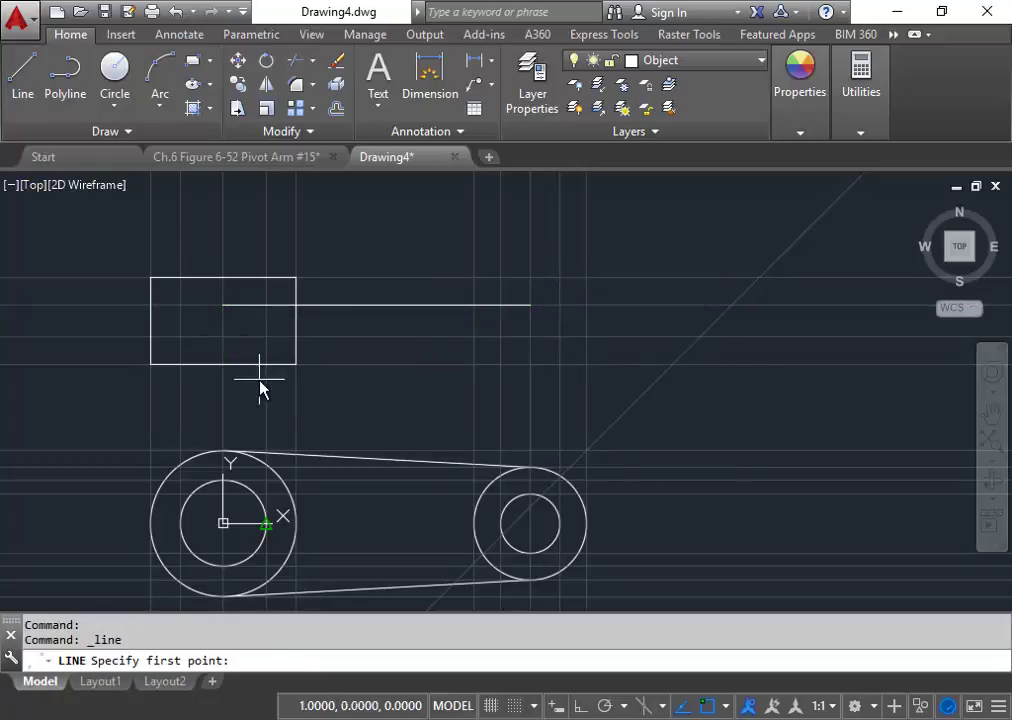
{"action": "left_click", "coordinate": [223, 338]}
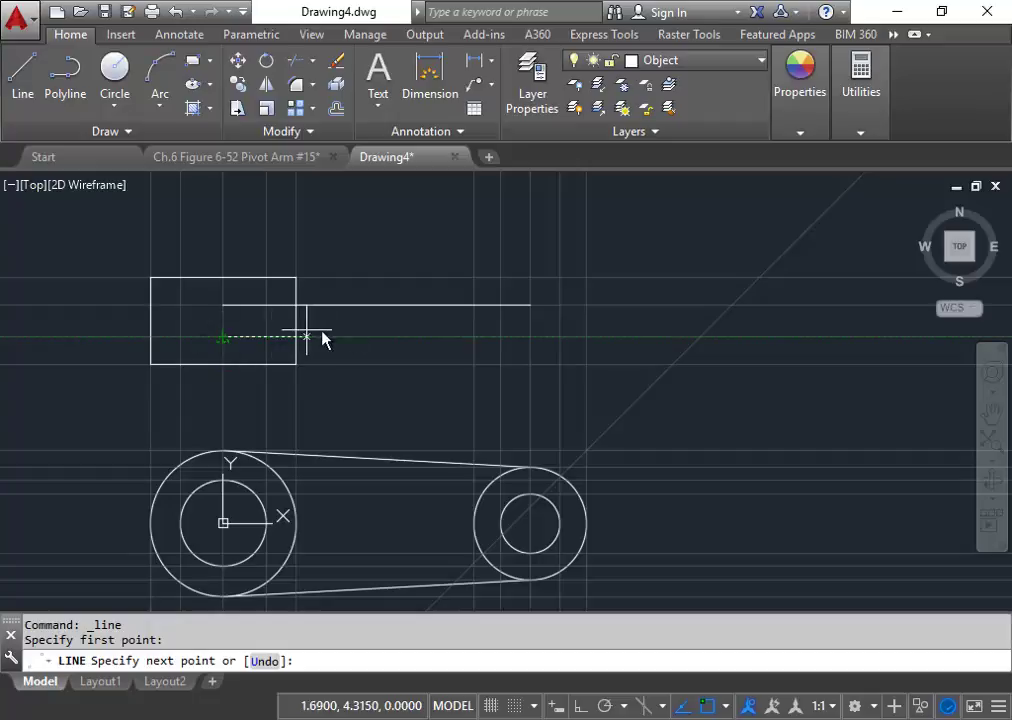
{"action": "left_click", "coordinate": [530, 337]}
{"action": "key", "text": "Escape"}
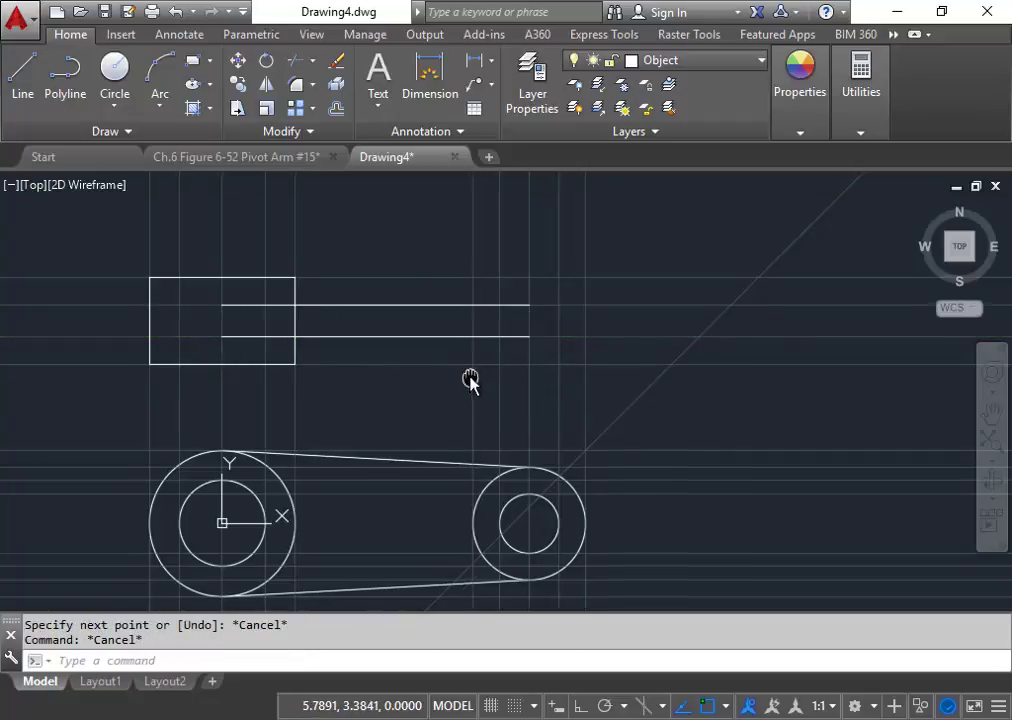
Trim the segment of the hub rectangle's right edge that lies between the two horizontal arm lines.
{"action": "middle_click_drag", "start_coordinate": [470, 384], "coordinate": [430, 370]}
{"action": "middle_click_drag", "start_coordinate": [307, 352], "coordinate": [291, 355]}
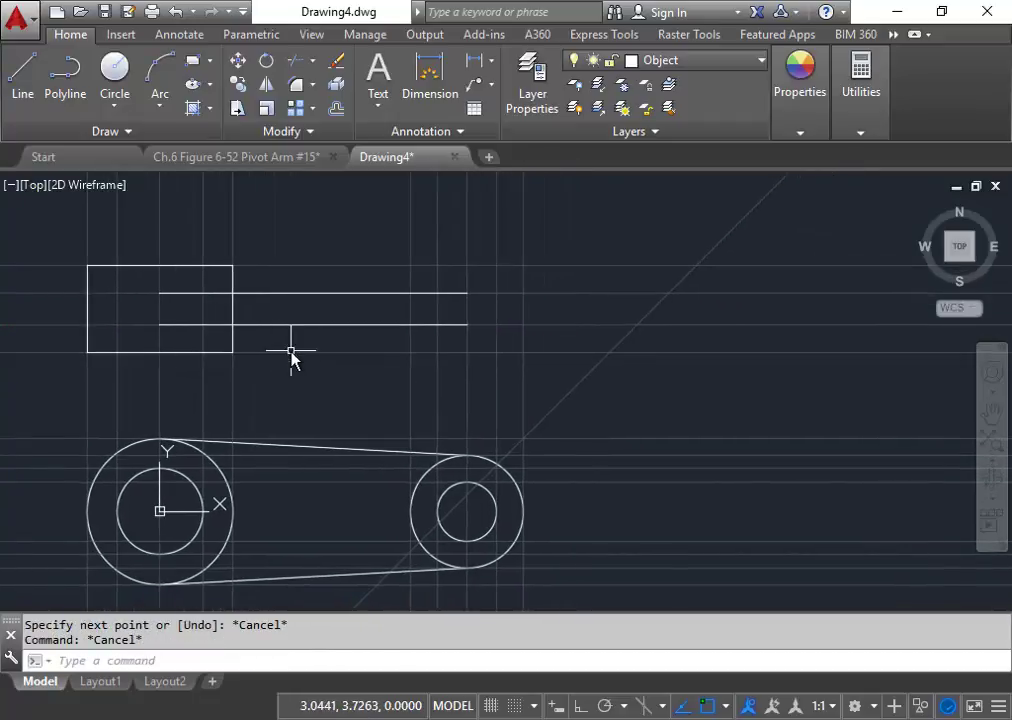
{"action": "left_click", "coordinate": [297, 66]}
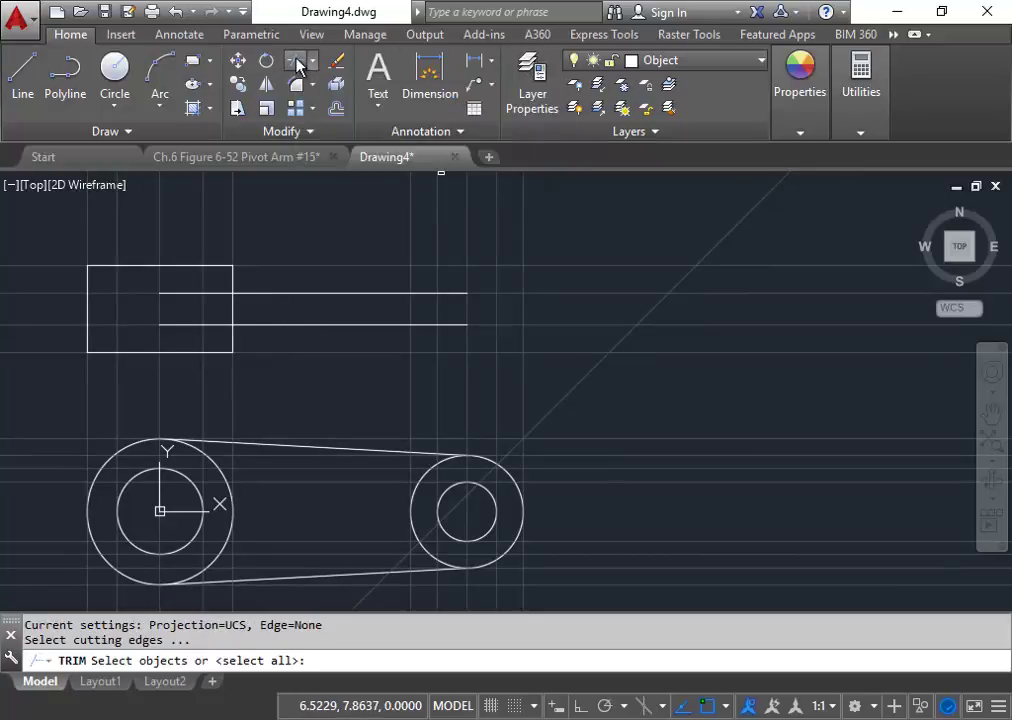
{"action": "key", "text": "Return"}
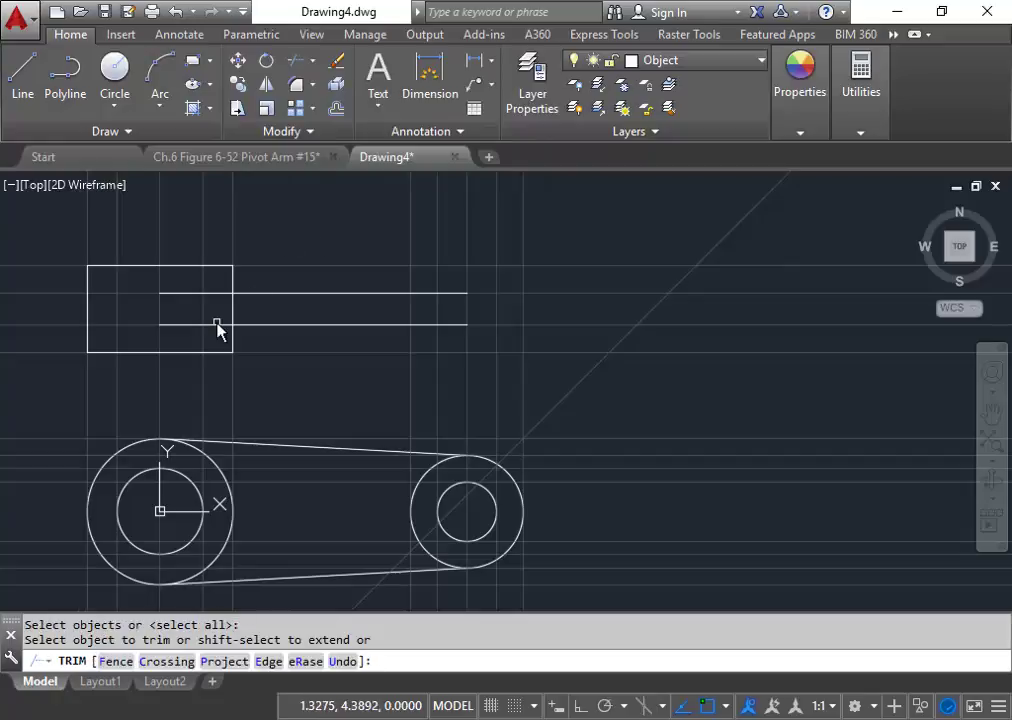
{"action": "left_click", "coordinate": [233, 310]}
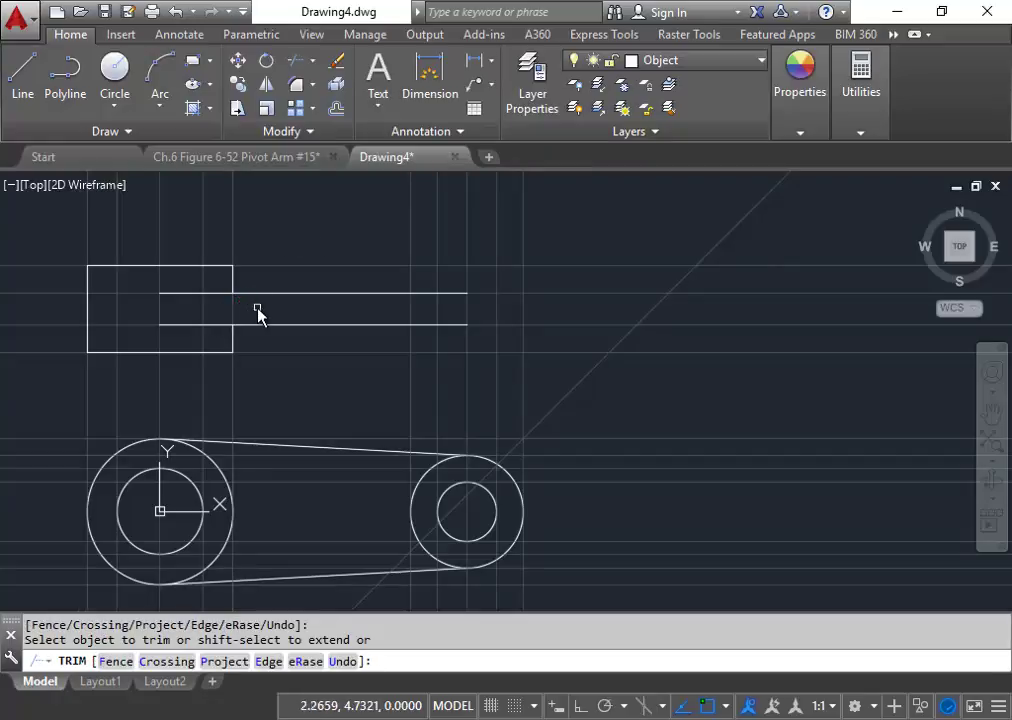
{"action": "right_click", "coordinate": [311, 227]}
{"action": "left_click", "coordinate": [328, 234]}
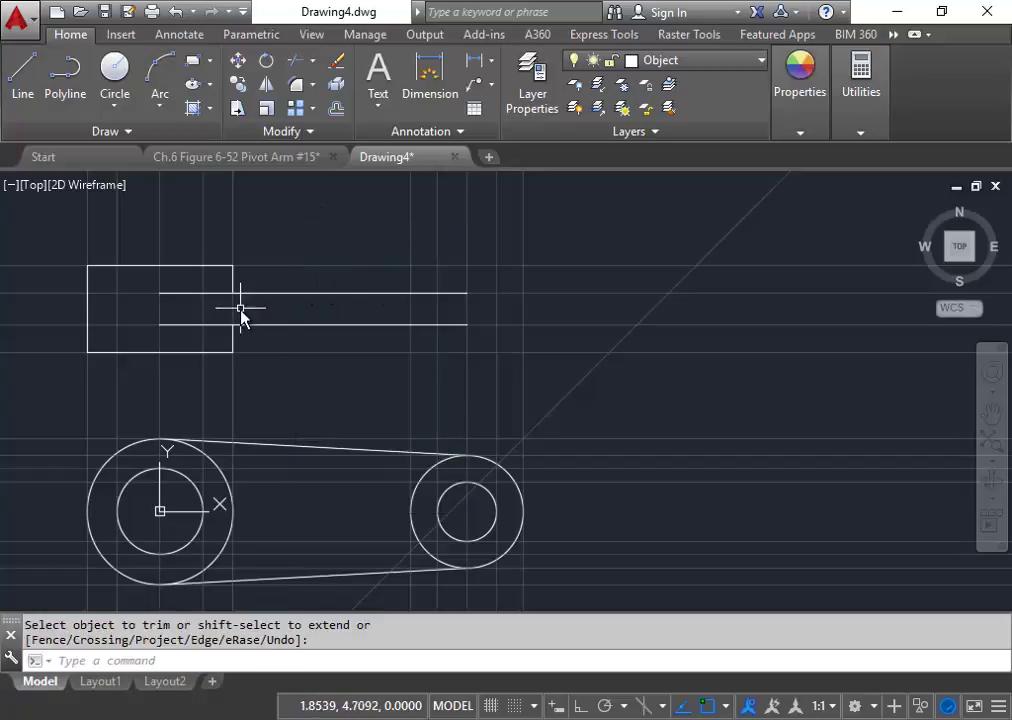
Offset the horizontal construction lines along the large hub rectangle's lower and upper edges inward by .375.
{"action": "mouse_move", "coordinate": [368, 266]}
{"action": "middle_mouse_down"}
{"action": "mouse_move", "coordinate": [289, 255]}
{"action": "mouse_move", "coordinate": [260, 269]}
{"action": "middle_mouse_up"}
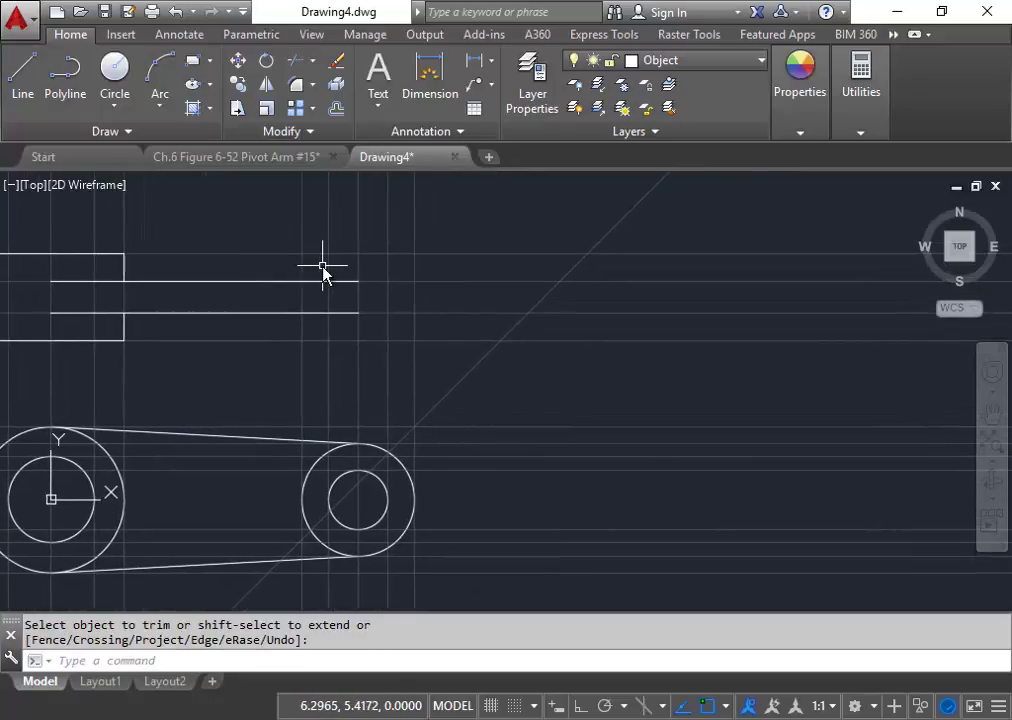
{"action": "middle_click_drag", "start_coordinate": [323, 270], "coordinate": [308, 270]}
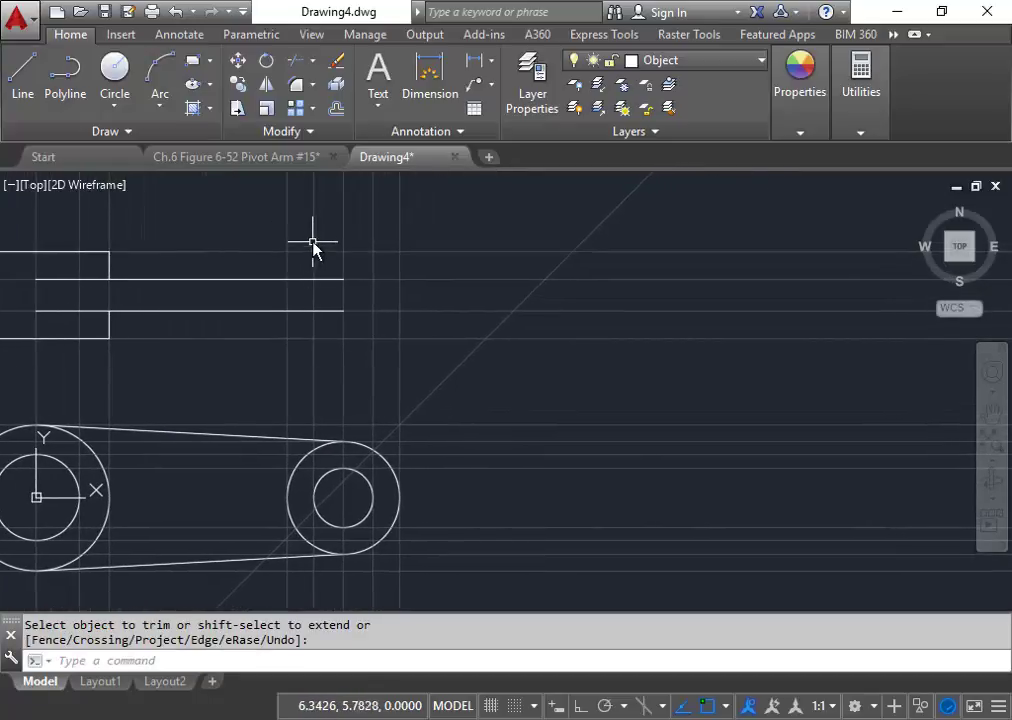
{"action": "left_click", "coordinate": [368, 340]}
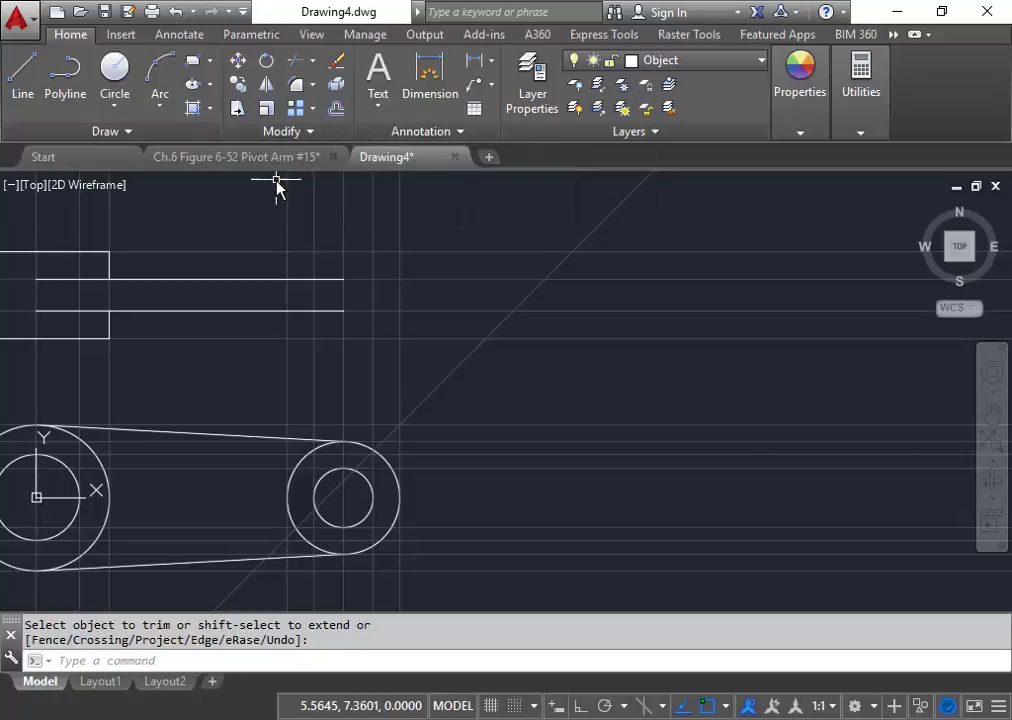
{"action": "left_click", "coordinate": [336, 110]}
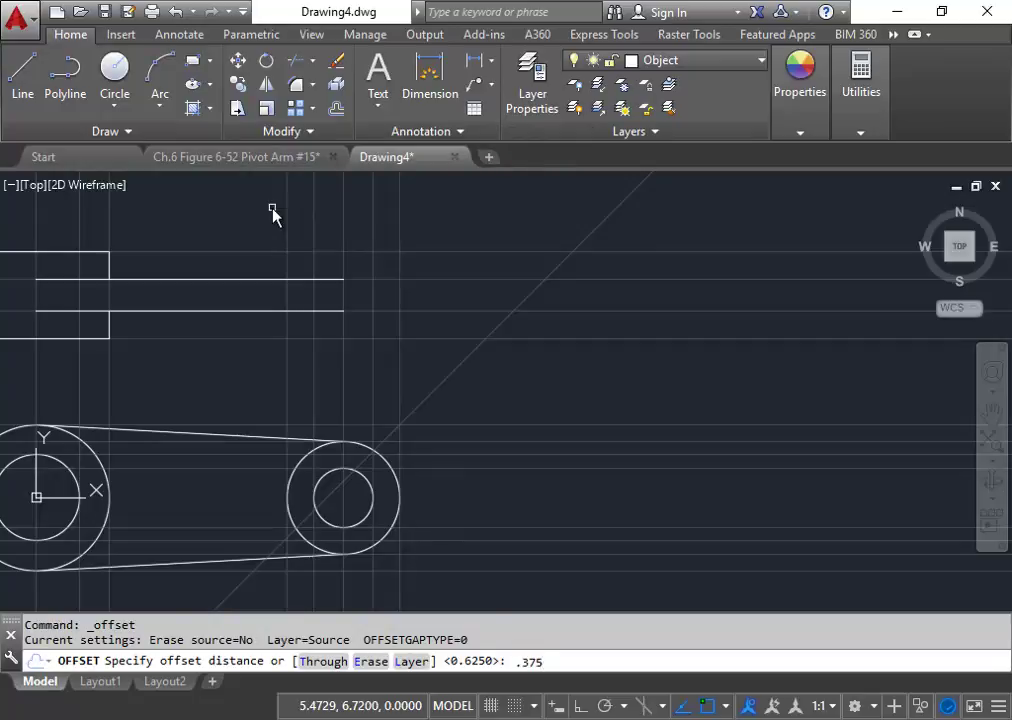
{"action": "type", "text": ".375"}
{"action": "key", "text": "Return"}
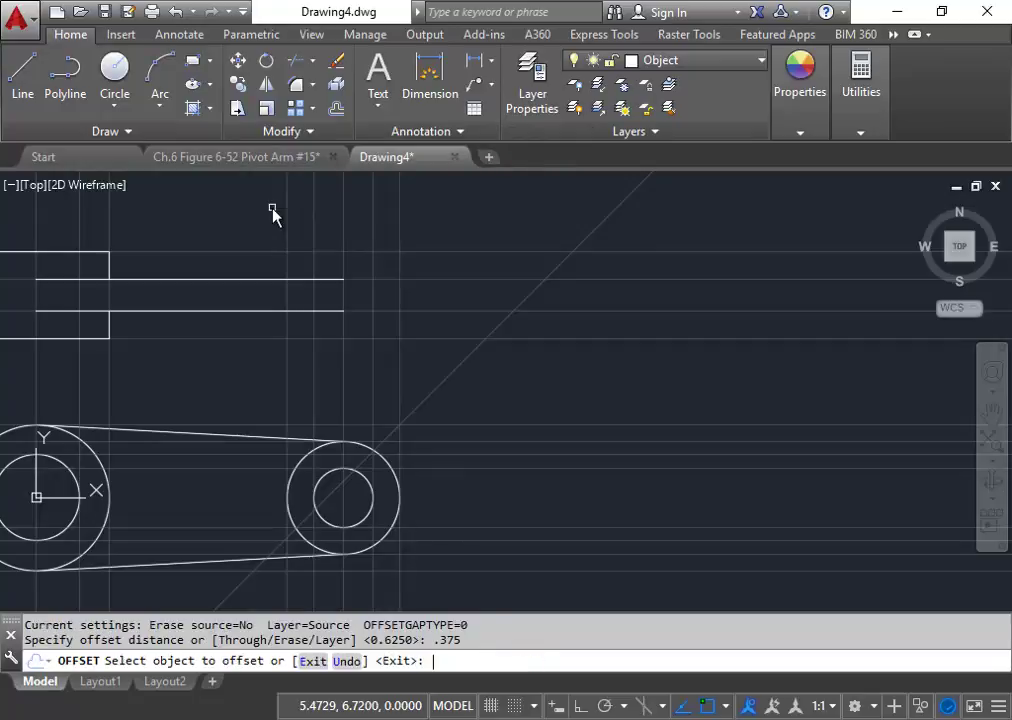
{"action": "left_click", "coordinate": [271, 339]}
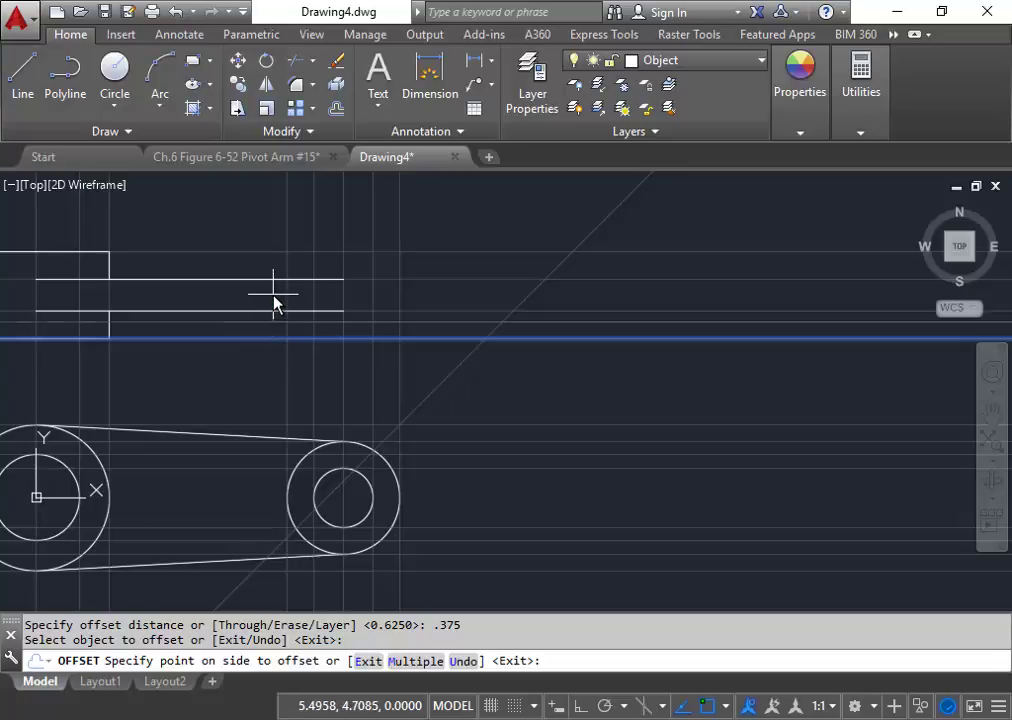
{"action": "left_click", "coordinate": [275, 300]}
{"action": "left_click", "coordinate": [268, 256]}
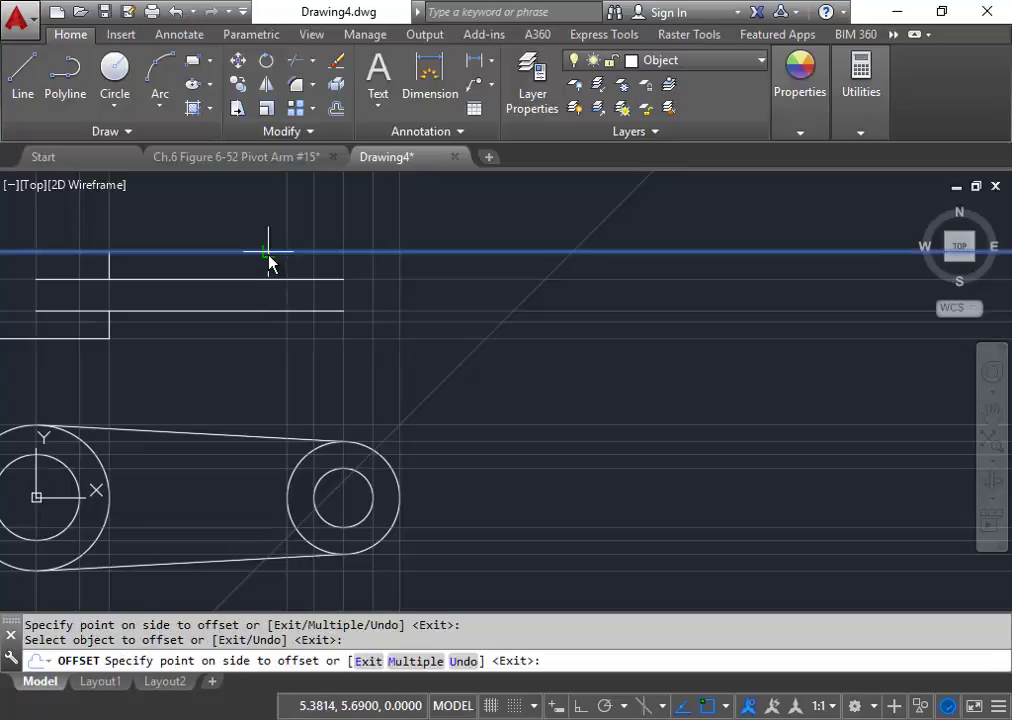
{"action": "left_click", "coordinate": [270, 280]}
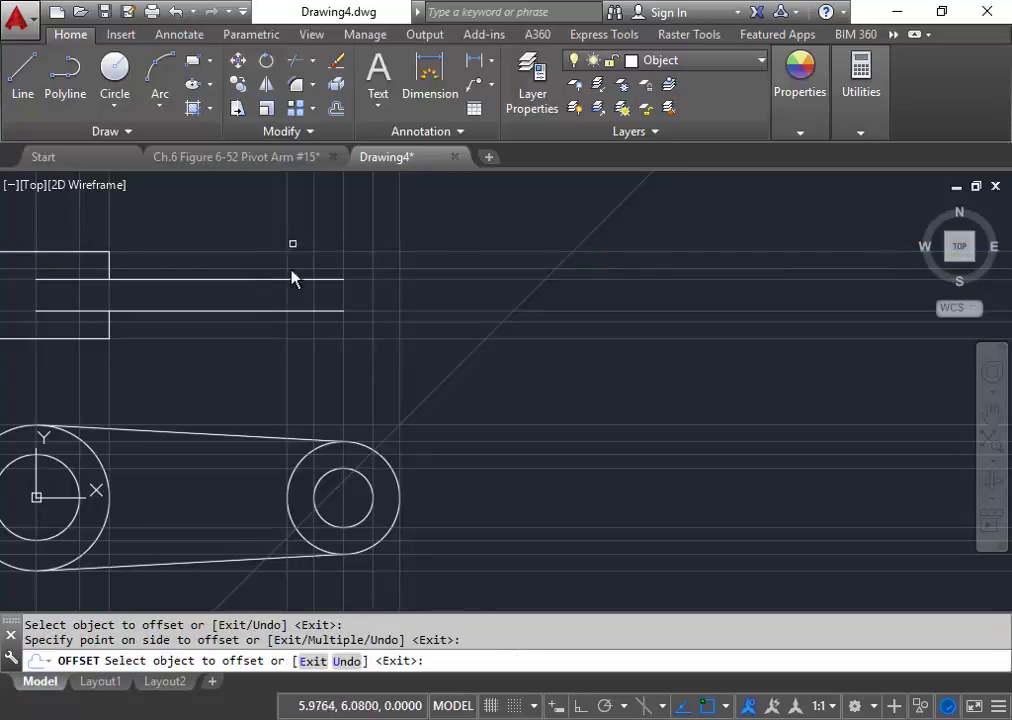
{"action": "right_click", "coordinate": [244, 228]}
{"action": "left_click", "coordinate": [270, 236]}
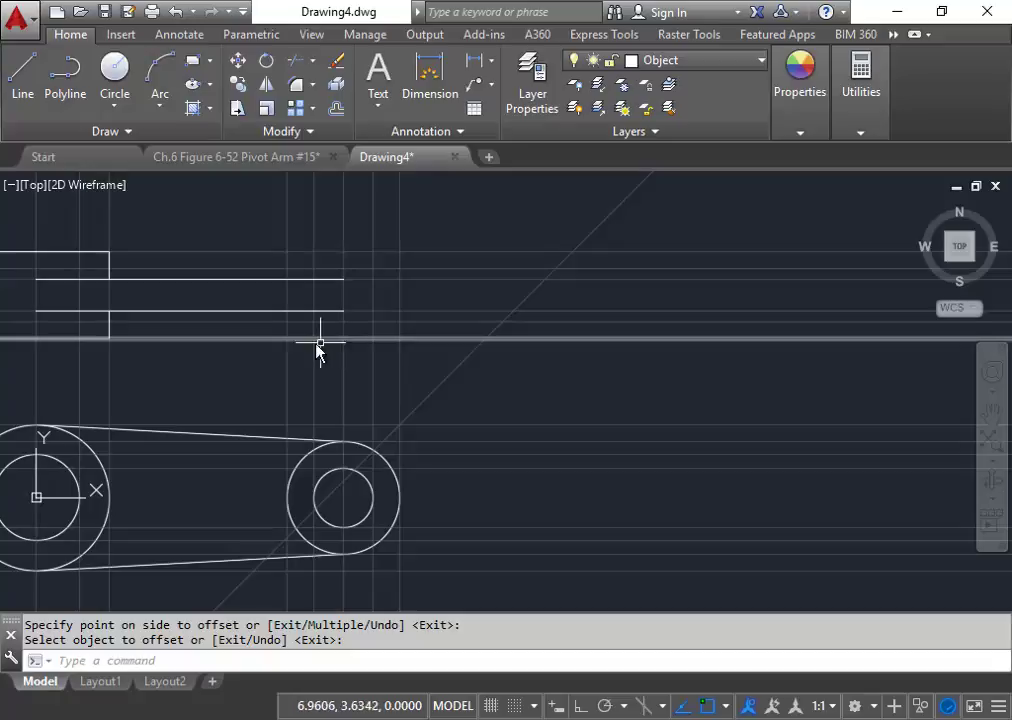
Draw the small hub's outline in the top view from the arm's lower edge around to its upper edge, following the small outer circle's projections and the .375 offset lines.
{"action": "left_click", "coordinate": [16, 78]}
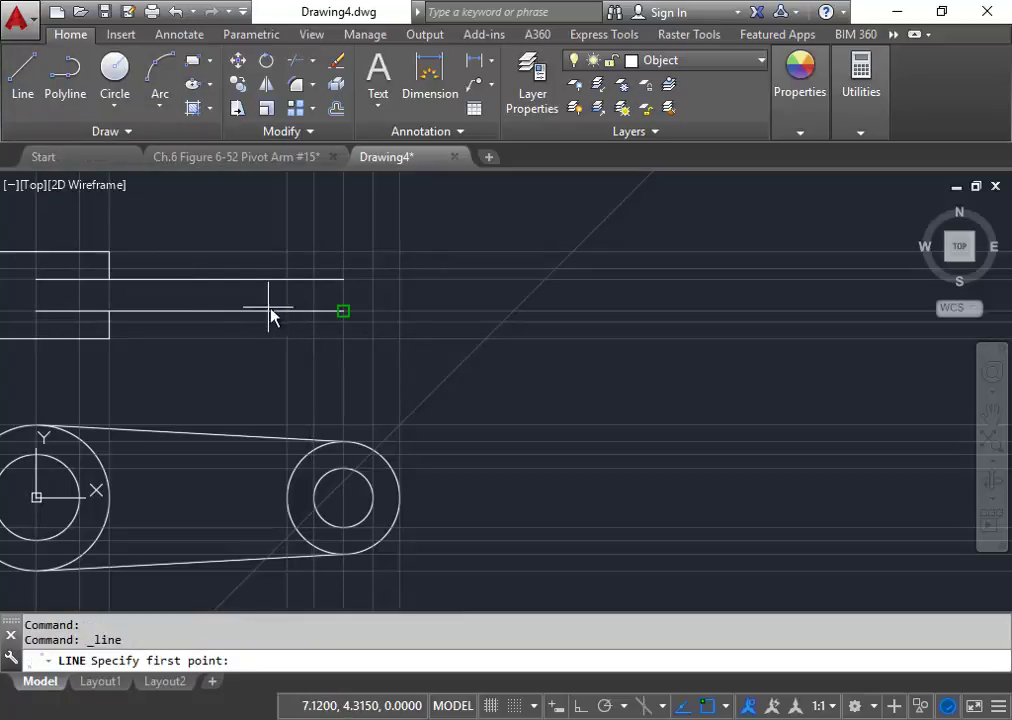
{"action": "scroll", "coordinate": [286, 318], "scroll_direction": "up", "scroll_amount": 4}
{"action": "left_click", "coordinate": [291, 308]}
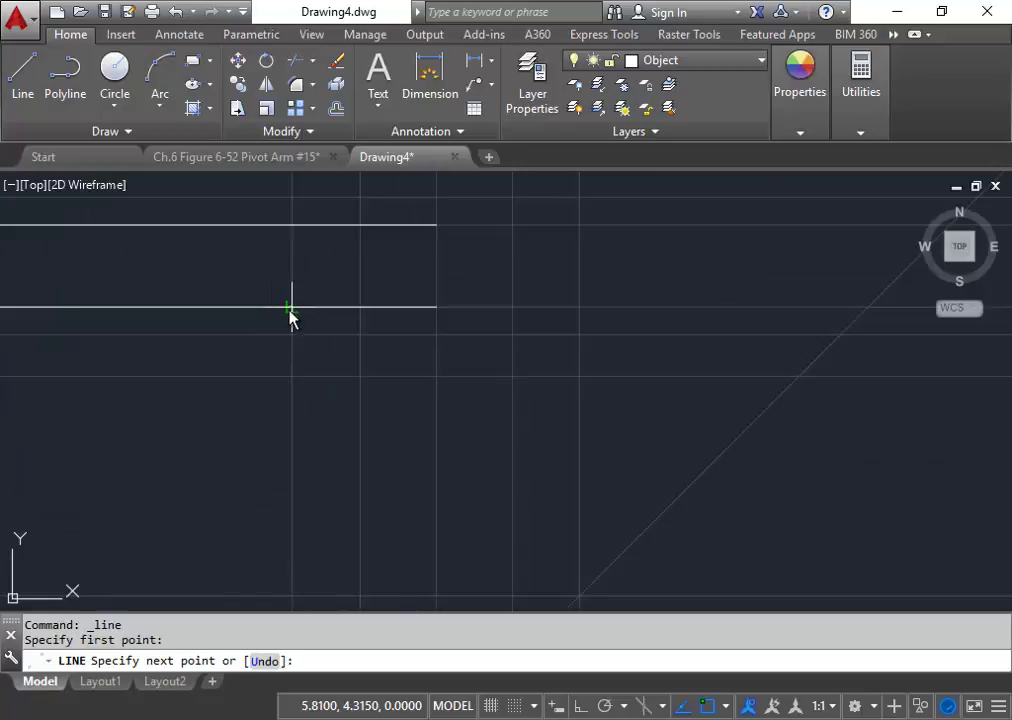
{"action": "left_click", "coordinate": [291, 335]}
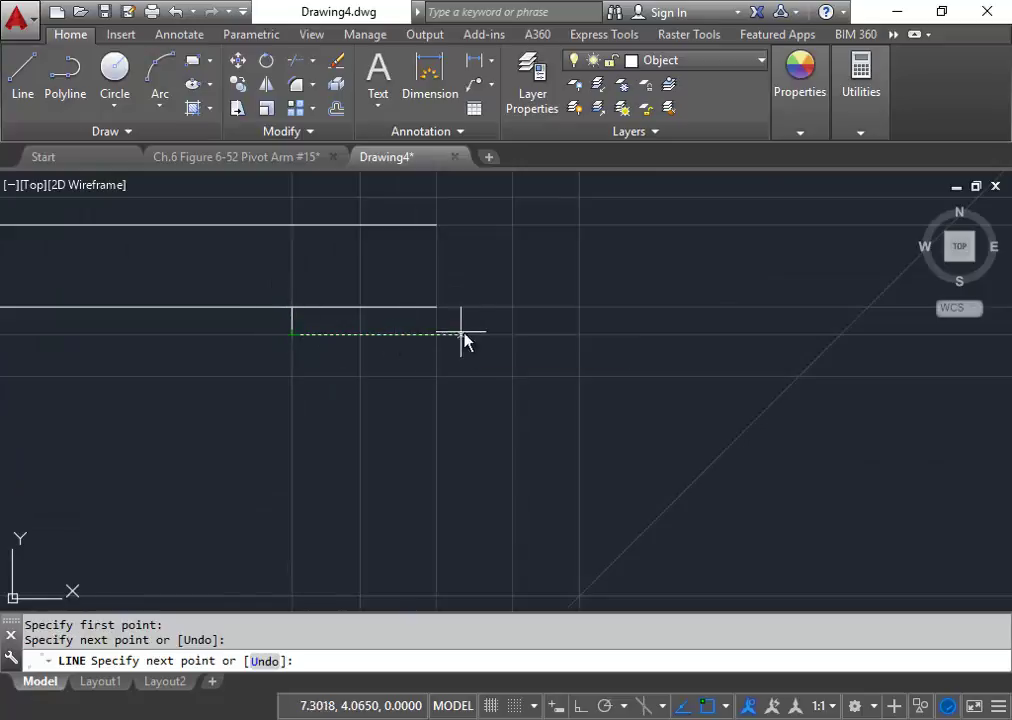
{"action": "middle_click_drag", "start_coordinate": [526, 334], "coordinate": [379, 330]}
{"action": "left_click", "coordinate": [388, 333]}
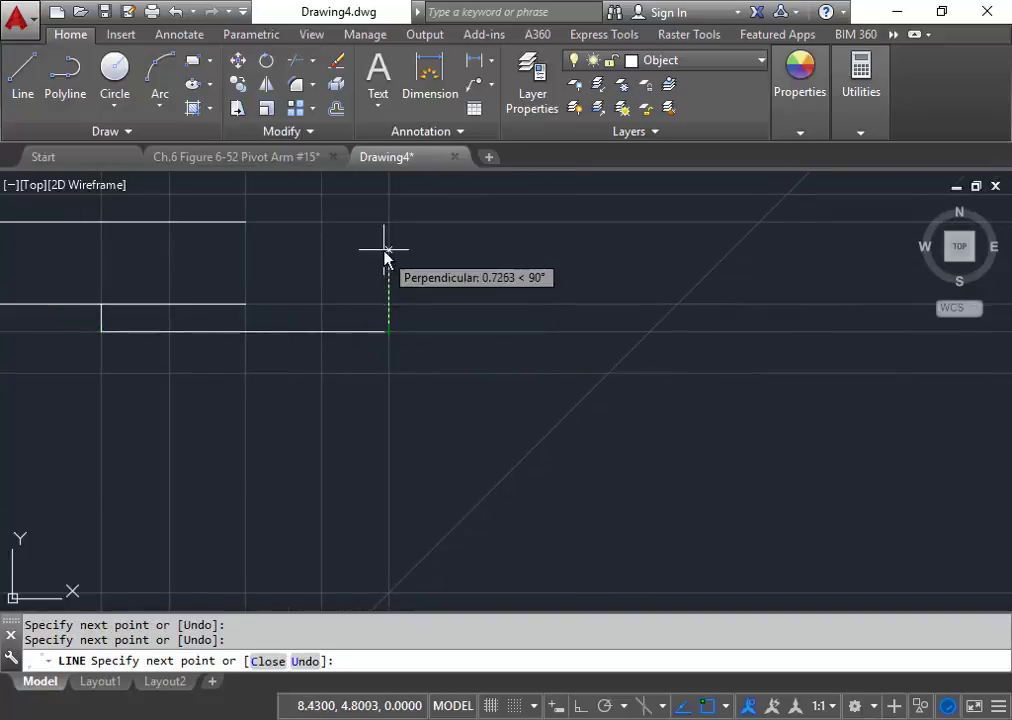
{"action": "middle_click_drag", "start_coordinate": [386, 257], "coordinate": [400, 350]}
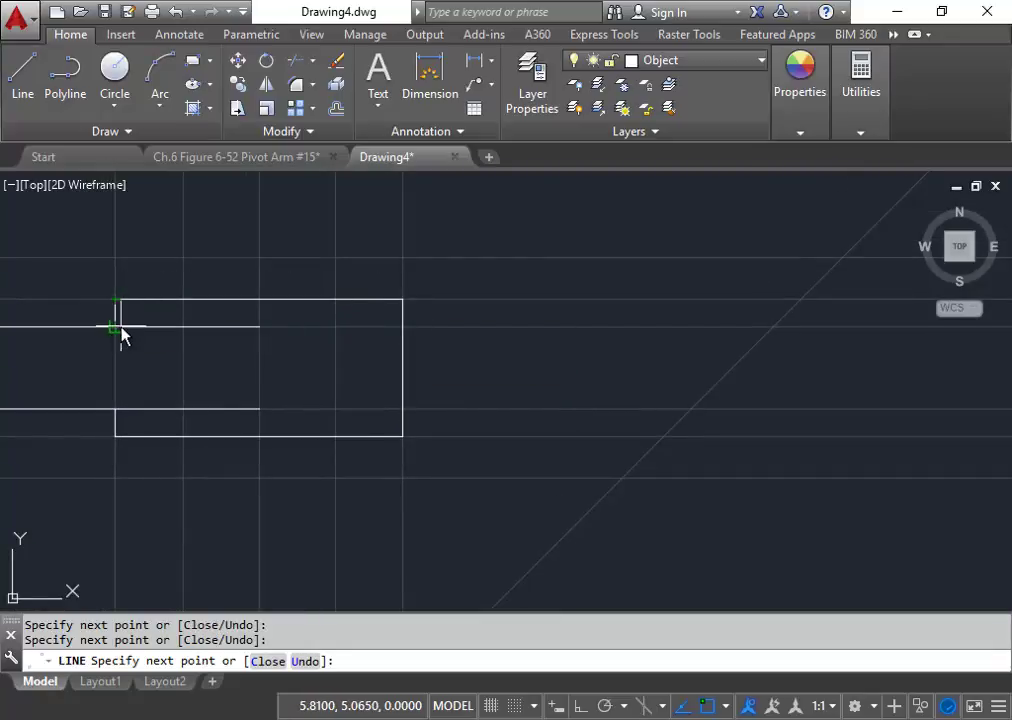
{"action": "scroll", "coordinate": [214, 310], "scroll_direction": "down", "scroll_amount": 2}
{"action": "key", "text": "Escape"}
{"action": "key", "text": "Escape"}
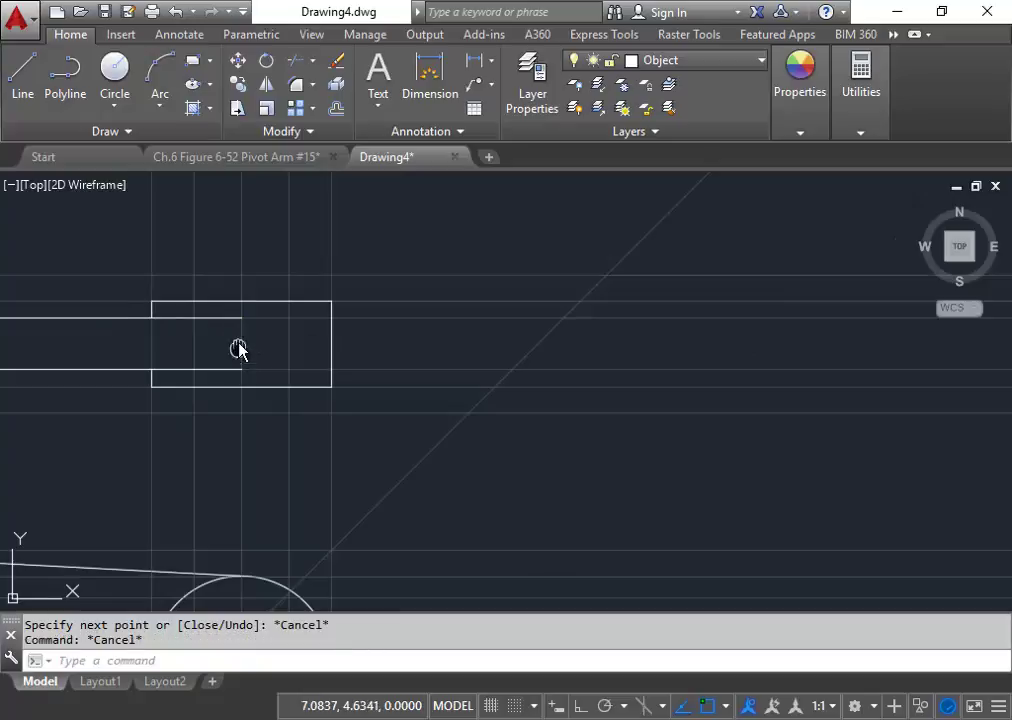
{"action": "middle_click_drag", "start_coordinate": [240, 348], "coordinate": [338, 315]}
{"action": "scroll", "coordinate": [338, 315], "scroll_direction": "down", "scroll_amount": 2}
{"action": "middle_click_drag", "start_coordinate": [305, 372], "coordinate": [472, 354]}
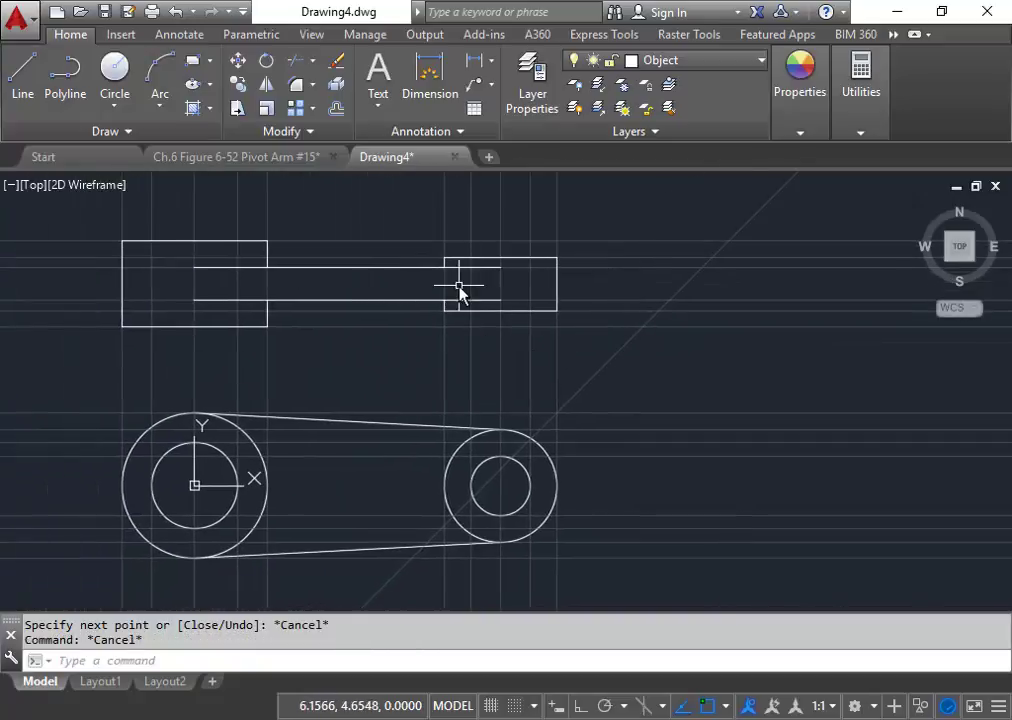
{"action": "mouse_move", "coordinate": [375, 332]}
{"action": "middle_mouse_down"}
{"action": "mouse_move", "coordinate": [361, 343]}
{"action": "mouse_move", "coordinate": [334, 328]}
{"action": "mouse_move", "coordinate": [315, 333]}
{"action": "middle_mouse_up"}
{"action": "scroll", "coordinate": [315, 330], "scroll_direction": "down", "scroll_amount": 2}
{"action": "scroll", "coordinate": [320, 331], "scroll_direction": "up", "scroll_amount": 2}
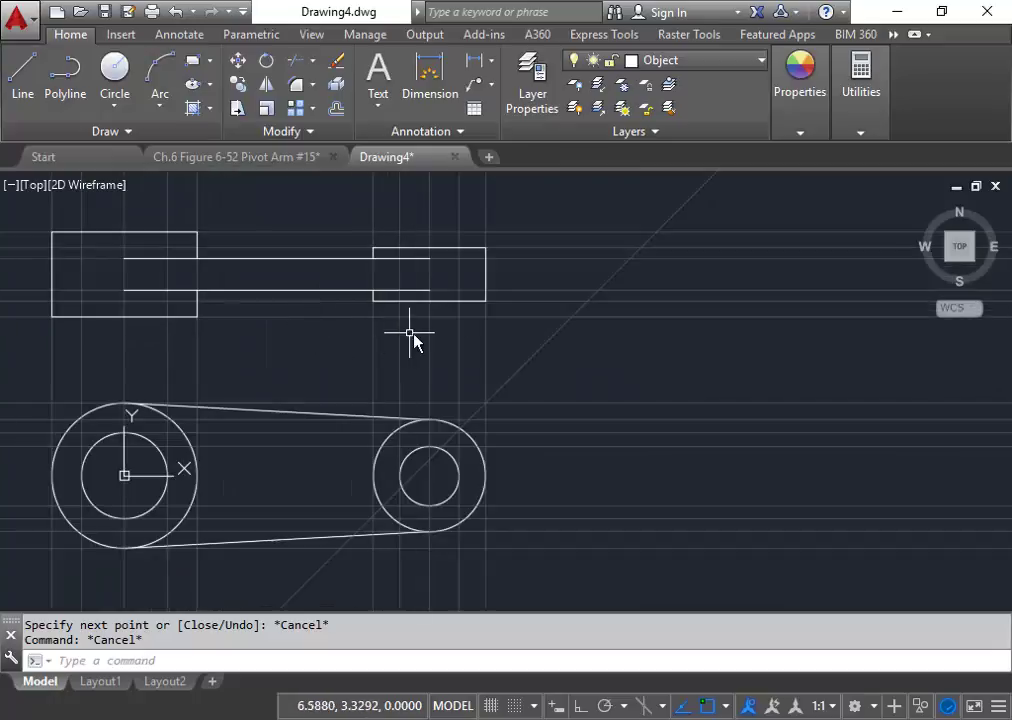
{"action": "middle_click_drag", "start_coordinate": [517, 289], "coordinate": [510, 294]}
{"action": "scroll", "coordinate": [463, 271], "scroll_direction": "up", "scroll_amount": 1}
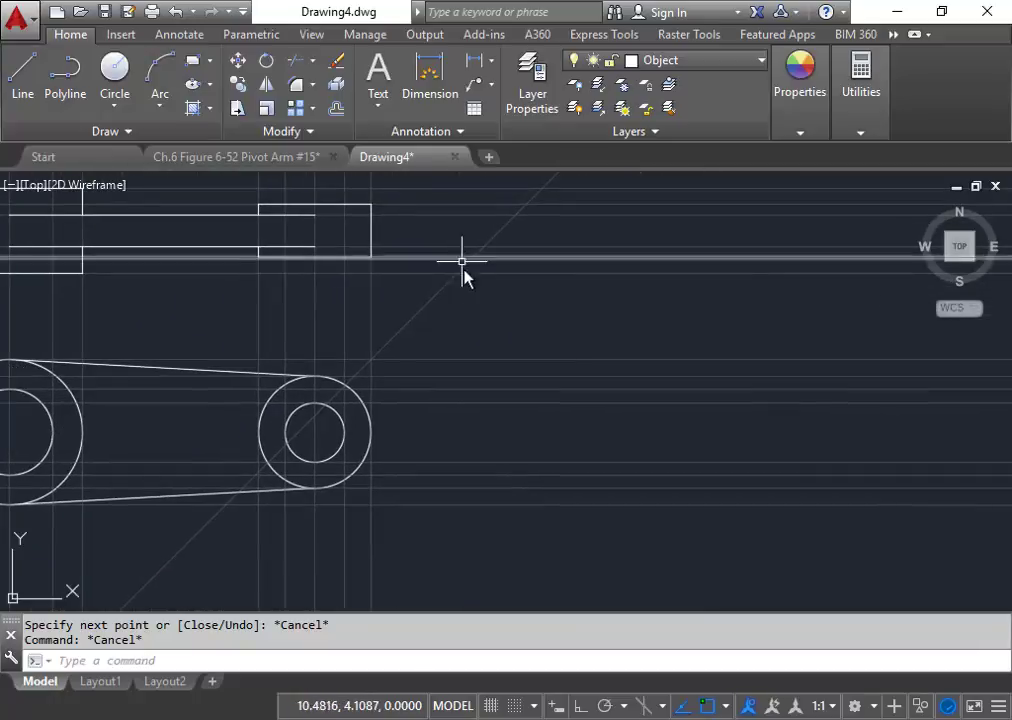
{"action": "scroll", "coordinate": [463, 300], "scroll_direction": "down", "scroll_amount": 3}
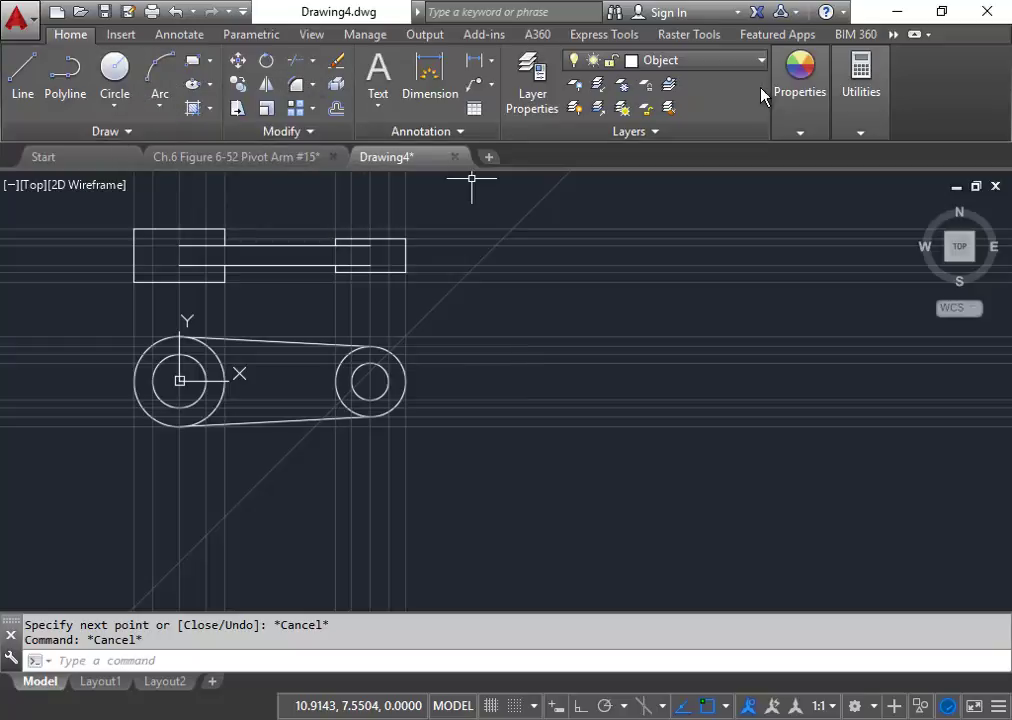
On the Construction layer, draw six vertical construction lines through the intersections of the angled line with the top view's horizontal construction lines.
{"action": "left_click", "coordinate": [734, 62]}
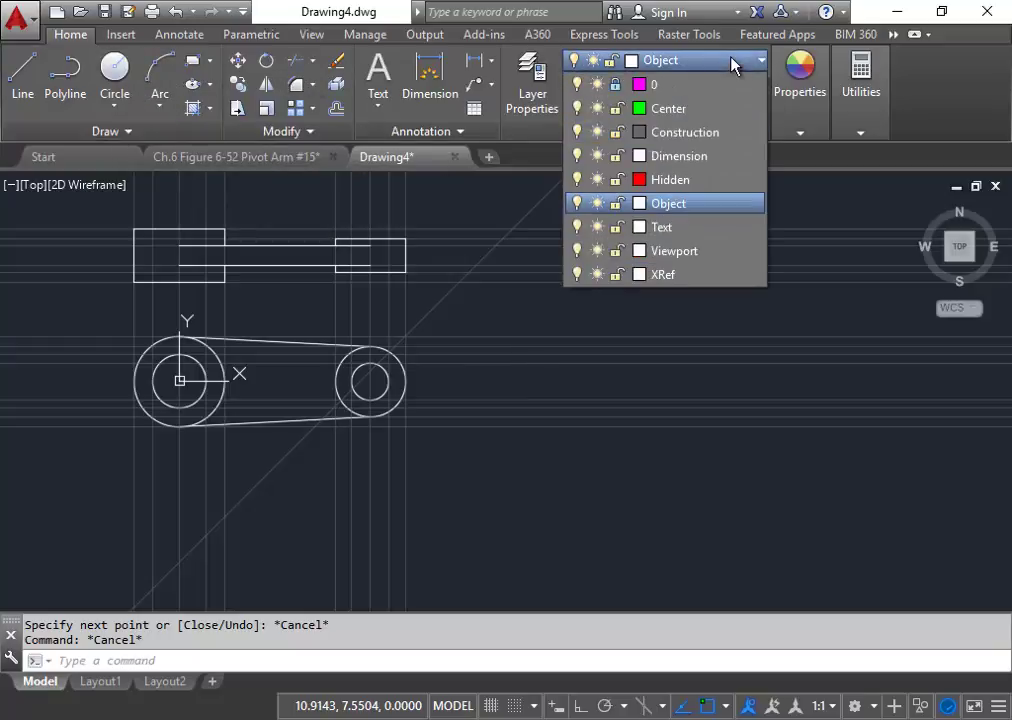
{"action": "left_click", "coordinate": [712, 143]}
{"action": "left_click", "coordinate": [140, 133]}
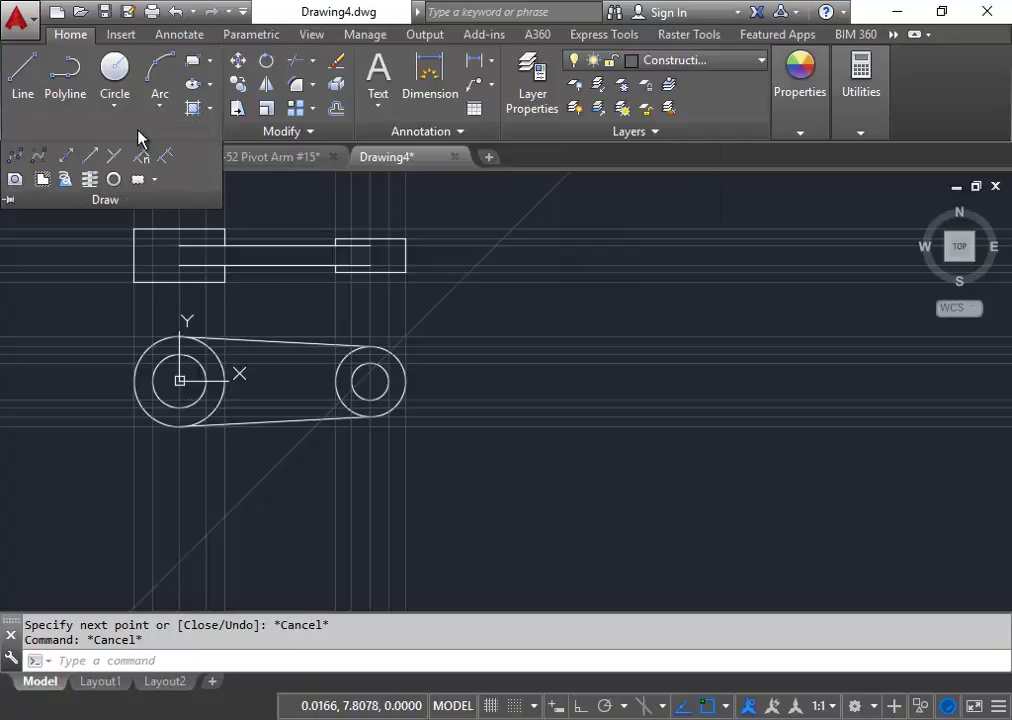
{"action": "left_click", "coordinate": [60, 158]}
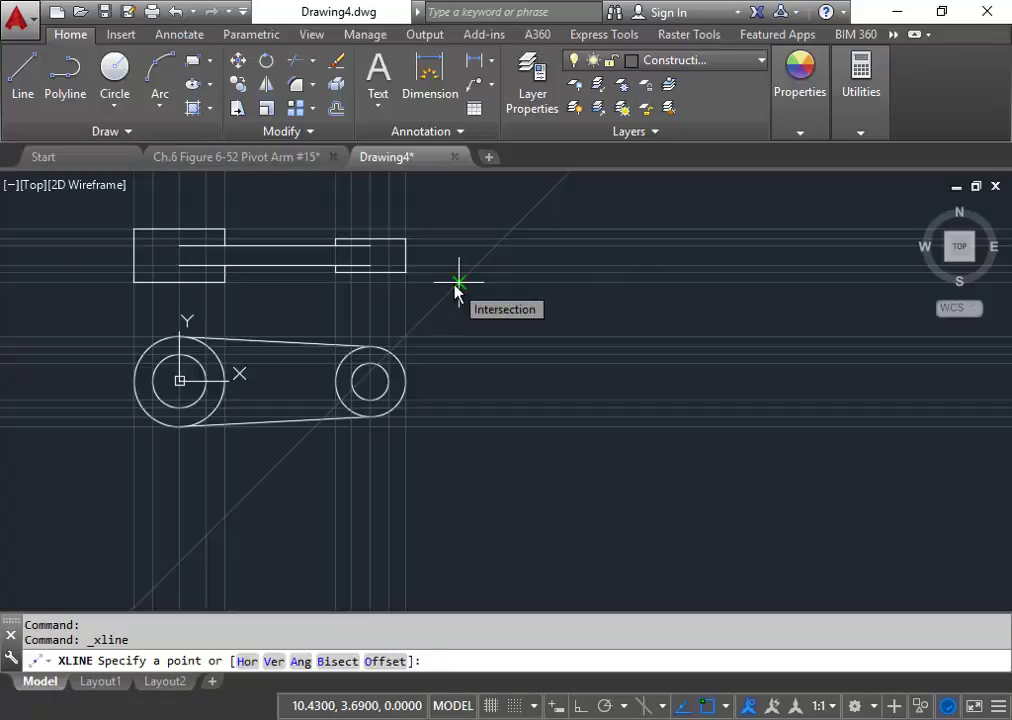
{"action": "type", "text": "v"}
{"action": "key", "text": "Return"}
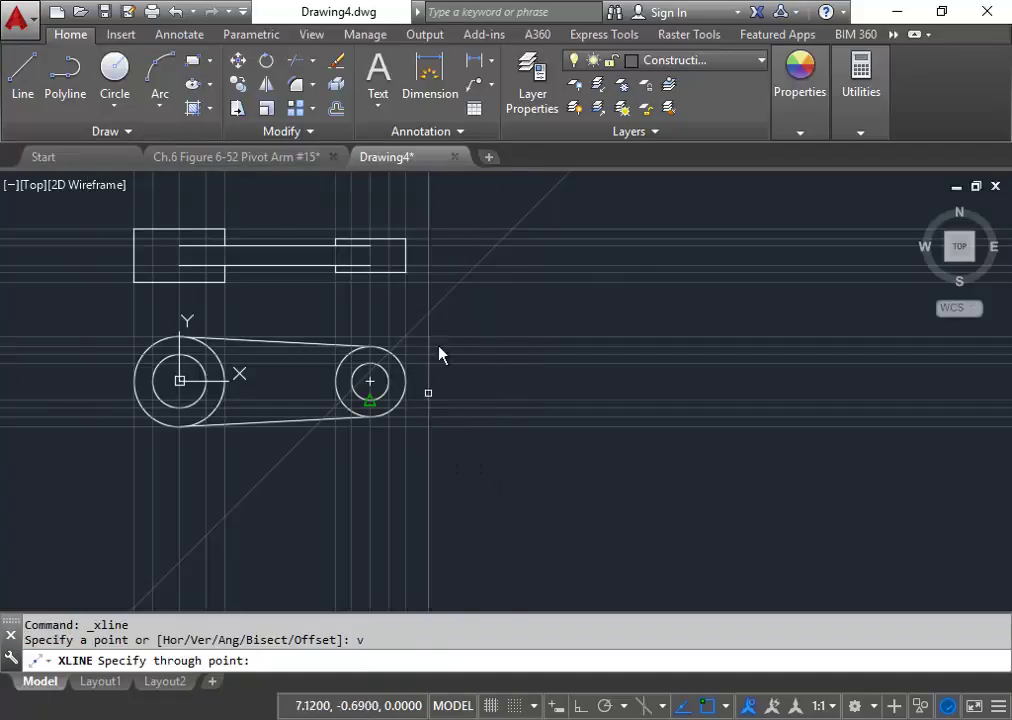
{"action": "scroll", "coordinate": [472, 276], "scroll_direction": "up", "scroll_amount": 2}
{"action": "middle_click_drag", "start_coordinate": [429, 309], "coordinate": [300, 384]}
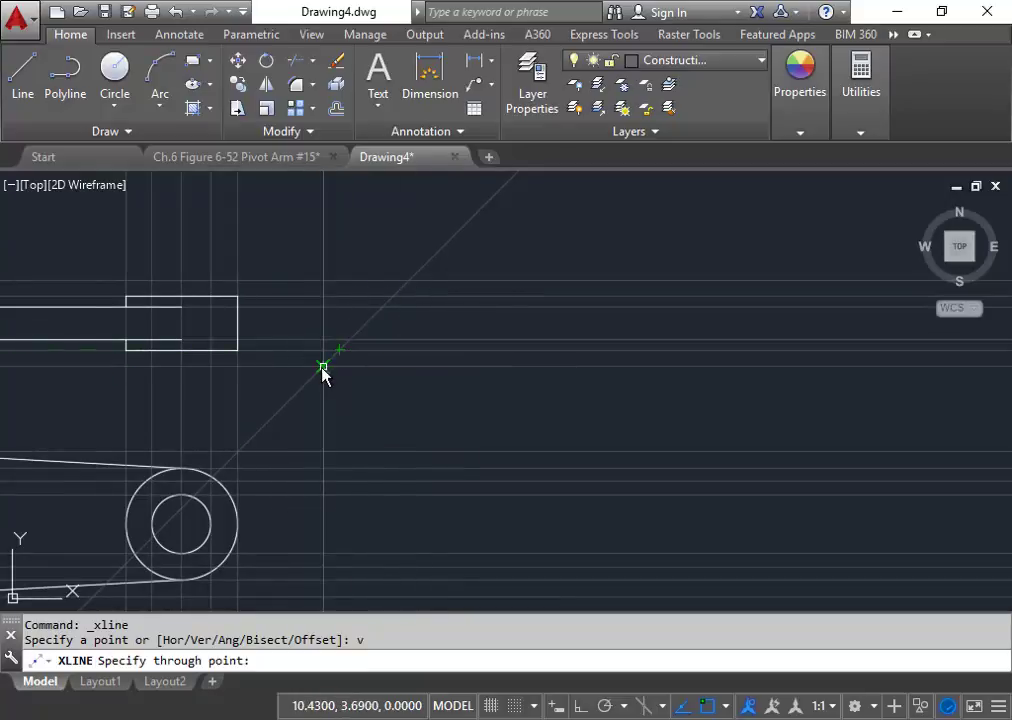
{"action": "left_click", "coordinate": [323, 369]}
{"action": "left_click", "coordinate": [339, 357]}
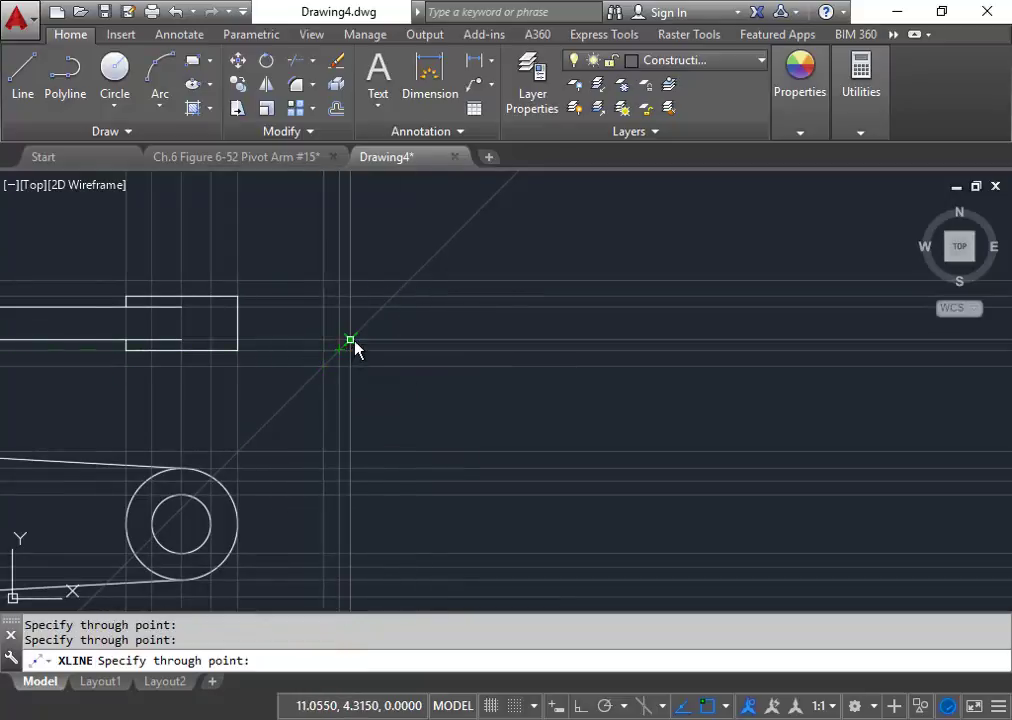
{"action": "left_click", "coordinate": [350, 347]}
{"action": "left_click", "coordinate": [382, 314]}
{"action": "left_click", "coordinate": [393, 298]}
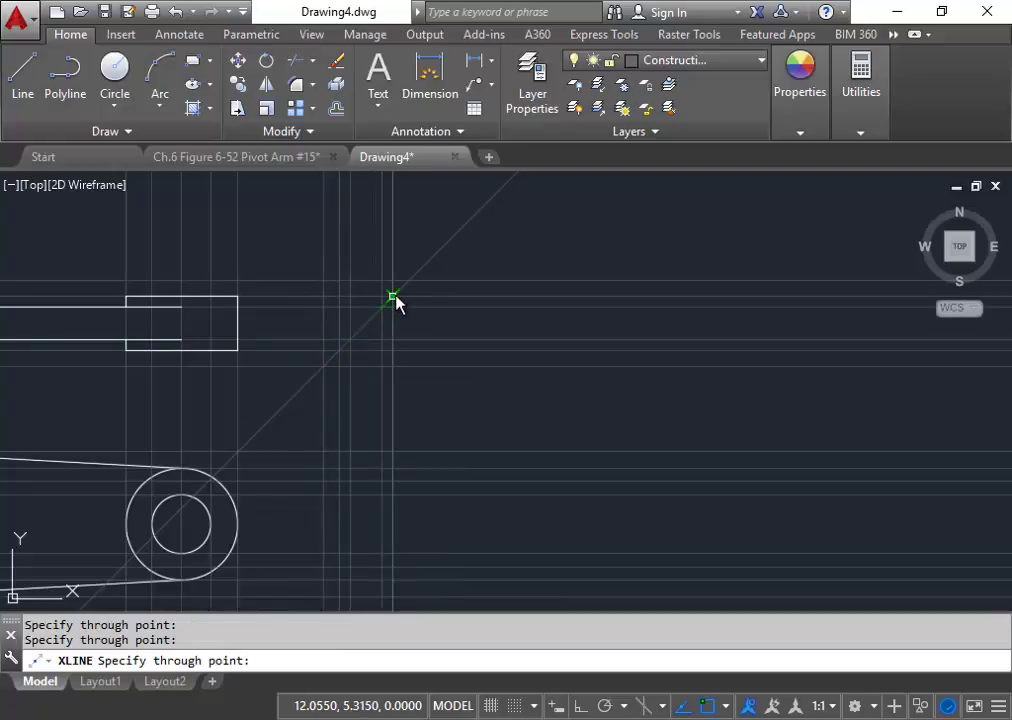
{"action": "left_click", "coordinate": [413, 286]}
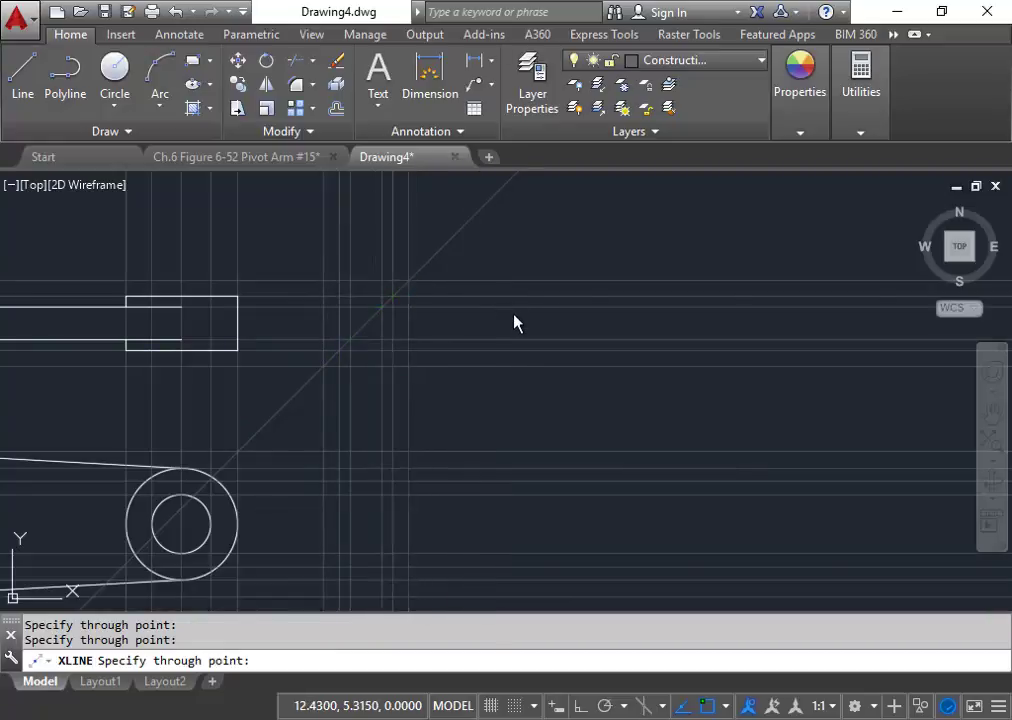
{"action": "key", "text": "Return"}
{"action": "mouse_move", "coordinate": [323, 463]}
{"action": "middle_mouse_down"}
{"action": "mouse_move", "coordinate": [411, 330]}
{"action": "mouse_move", "coordinate": [447, 306]}
{"action": "middle_mouse_up"}
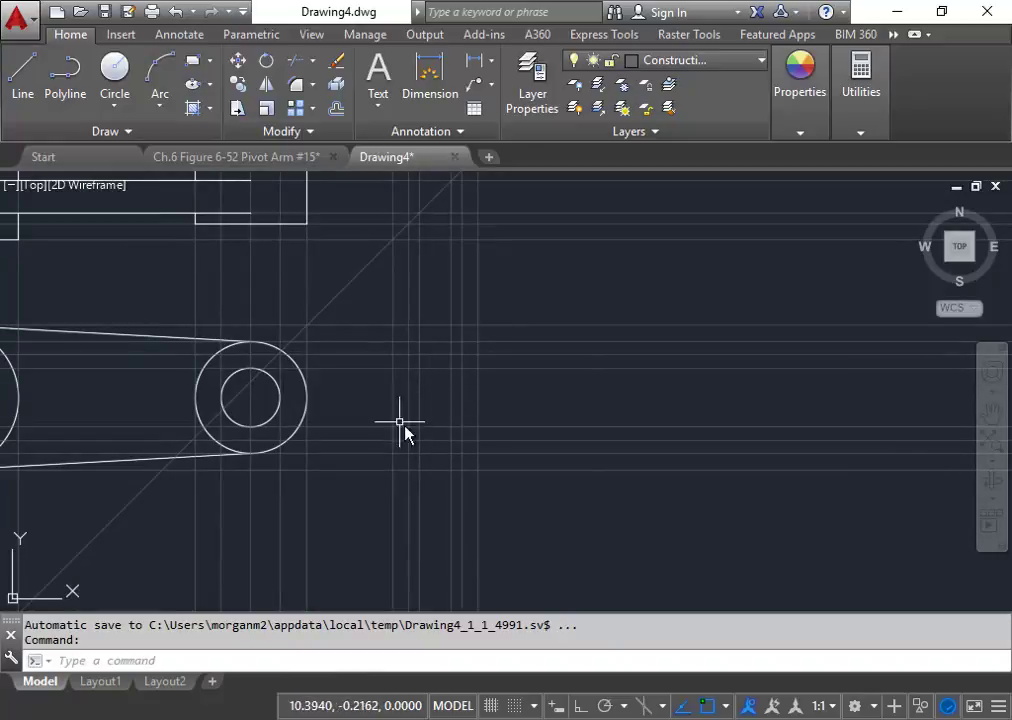
{"action": "left_click", "coordinate": [34, 75]}
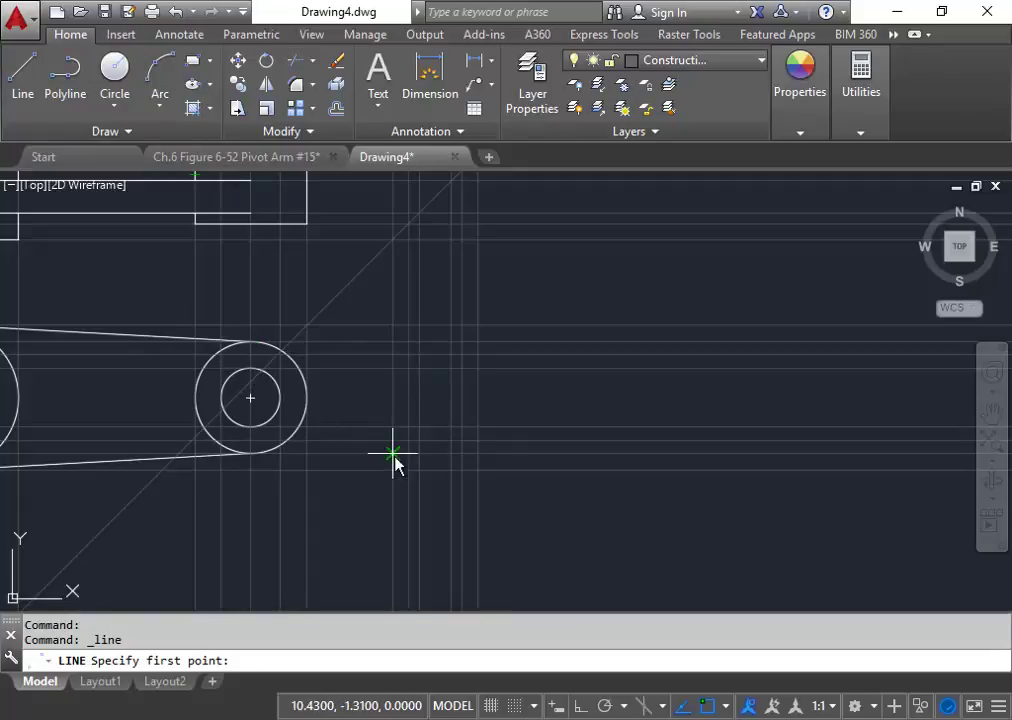
{"action": "left_click", "coordinate": [393, 470]}
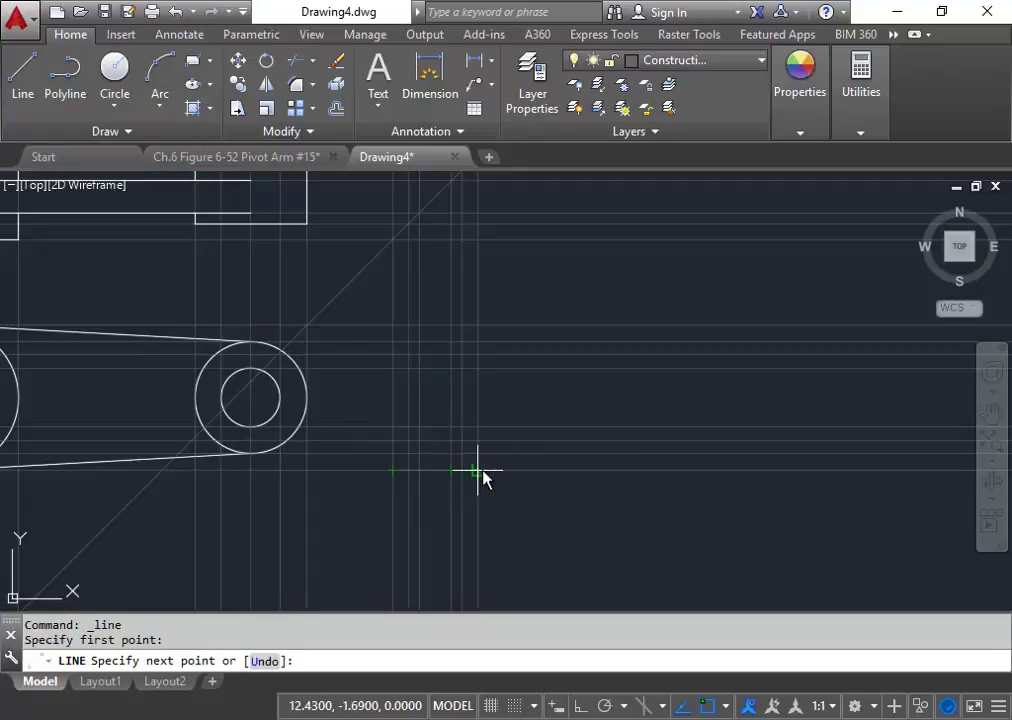
{"action": "key", "text": "Escape"}
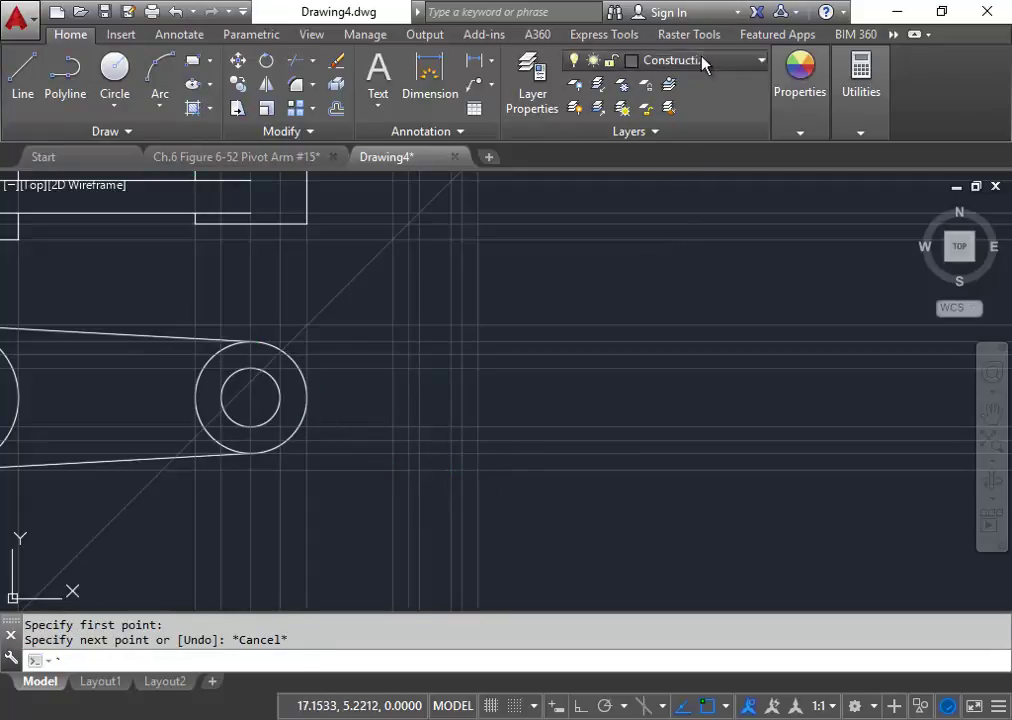
On the Object layer, draw the large hub's rectangle, about 2 by 3.38, in the right side view from the outermost projected construction lines.
{"action": "left_click", "coordinate": [704, 62]}
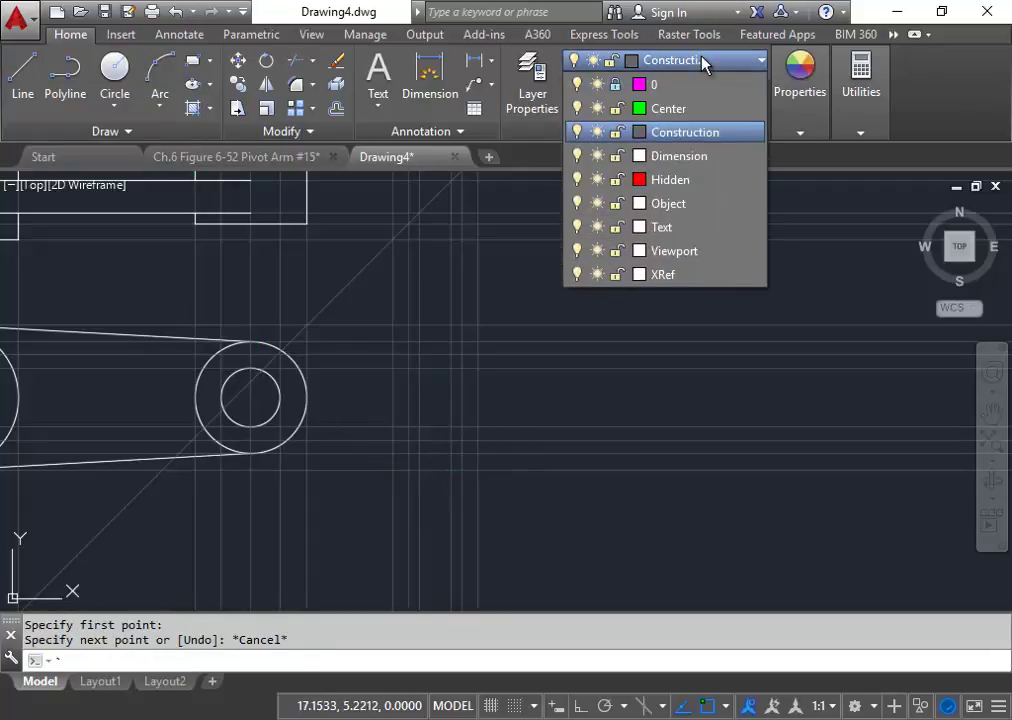
{"action": "left_click", "coordinate": [680, 205]}
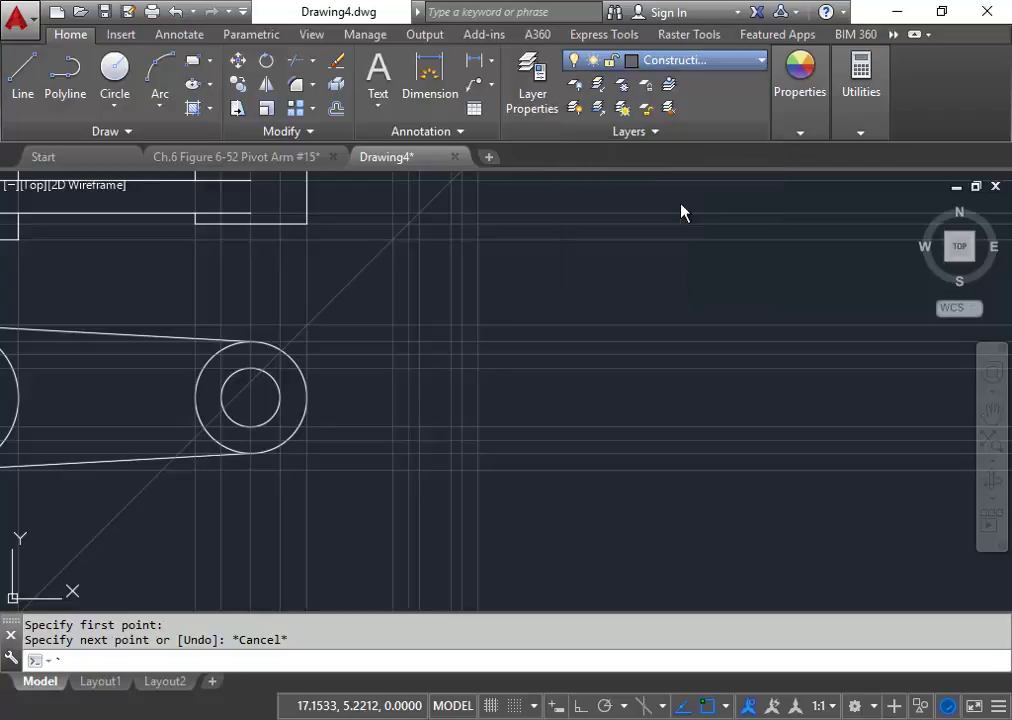
{"action": "left_click", "coordinate": [20, 78]}
{"action": "left_click", "coordinate": [392, 469]}
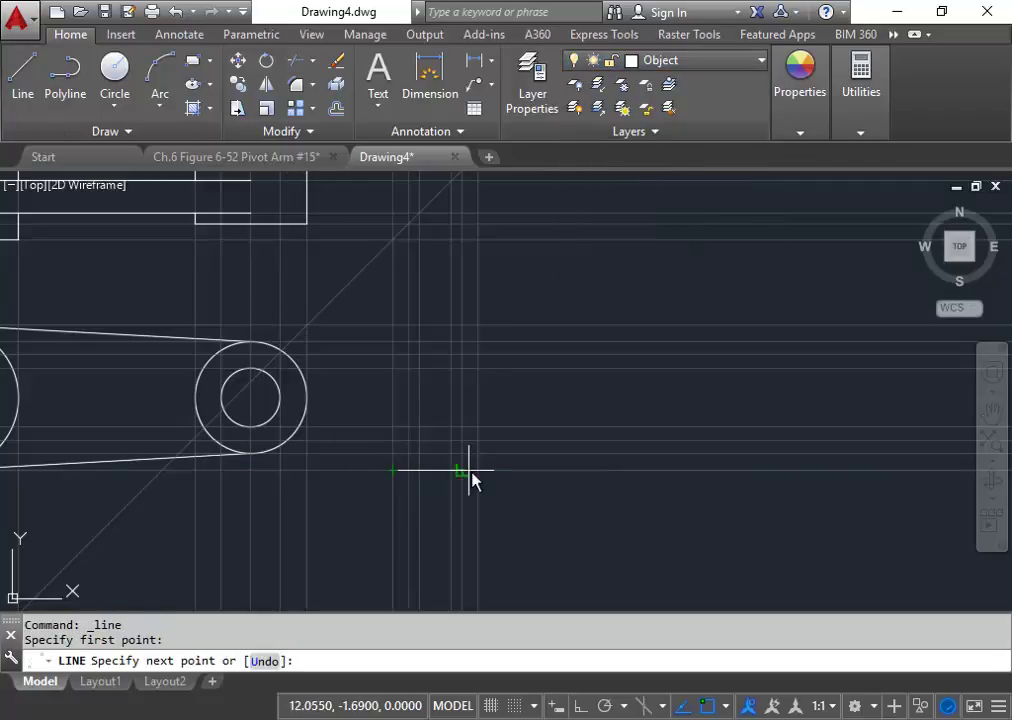
{"action": "left_click", "coordinate": [477, 469]}
{"action": "left_click", "coordinate": [477, 325]}
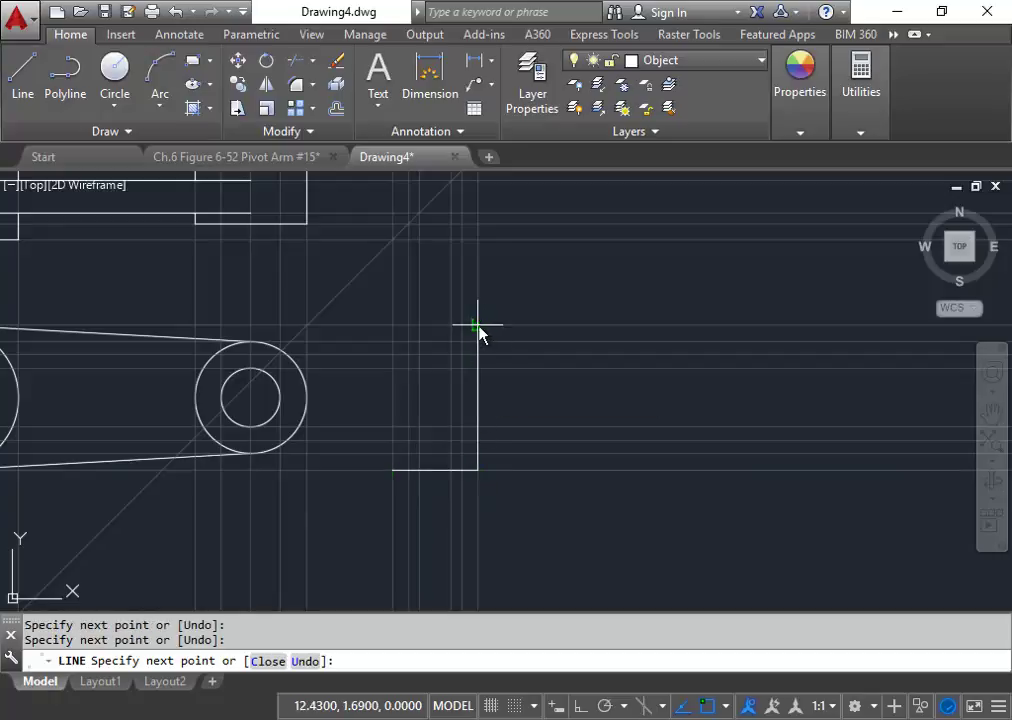
{"action": "left_click", "coordinate": [392, 325]}
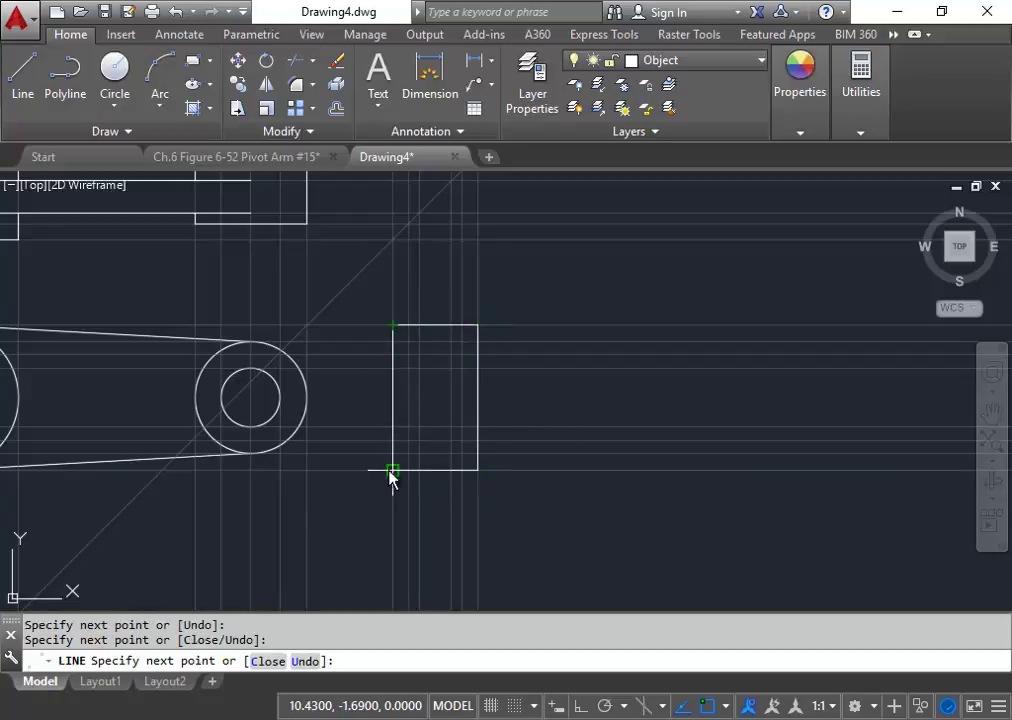
{"action": "left_click", "coordinate": [392, 469]}
{"action": "middle_click_drag", "start_coordinate": [439, 419], "coordinate": [455, 368]}
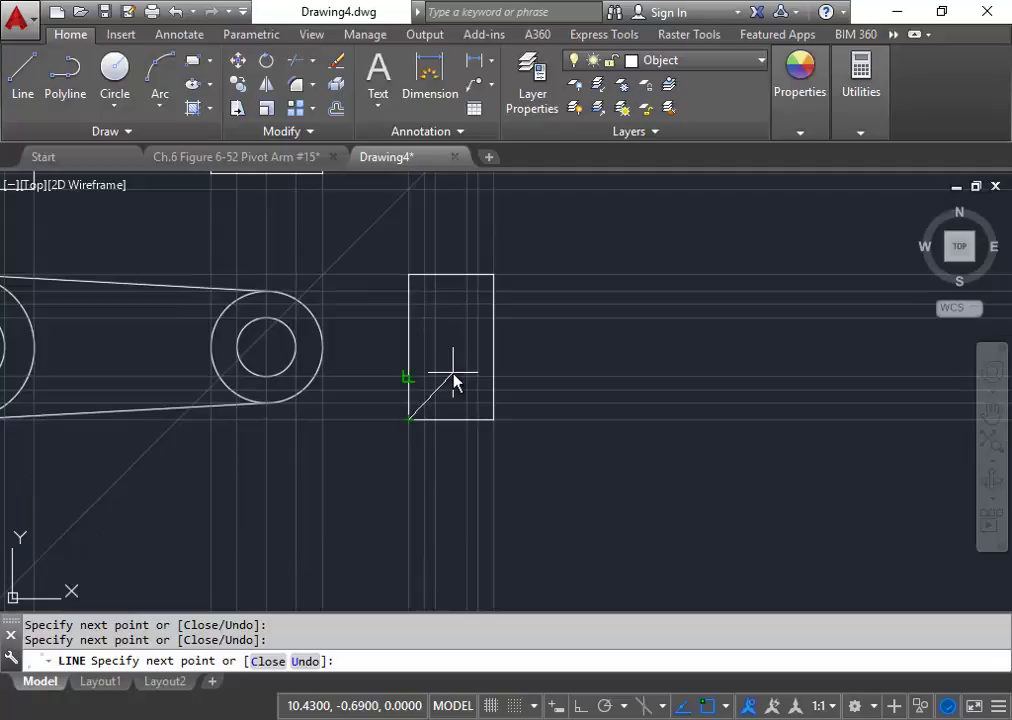
{"action": "key", "text": "Return"}
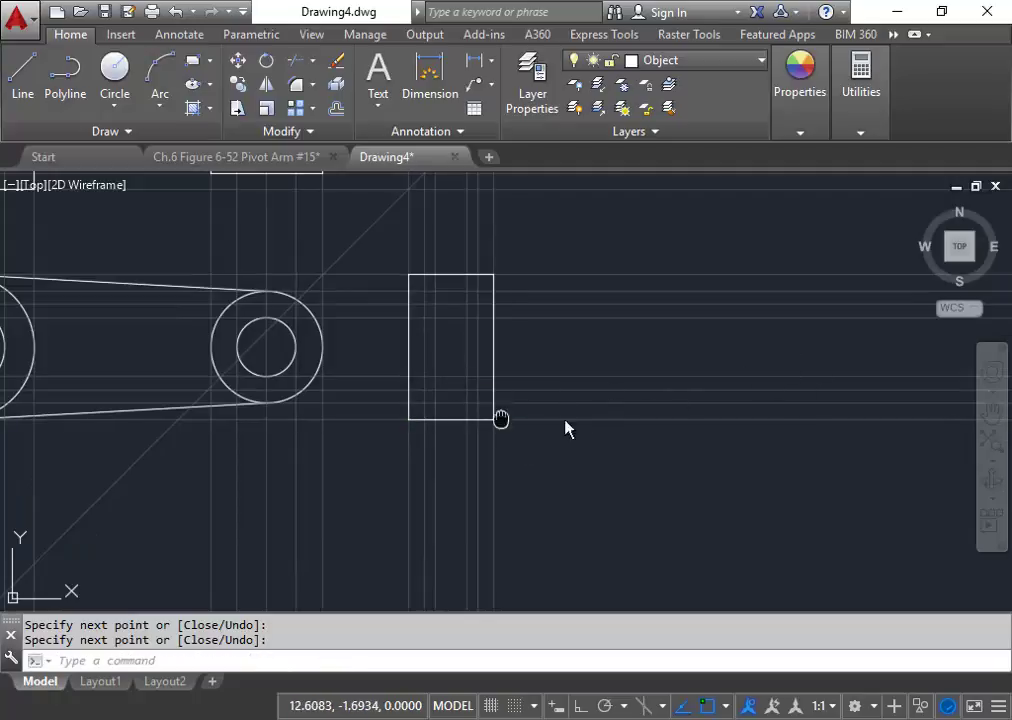
Draw the small hub's rectangle, about 1.25 by 2.62, inside the side view's large hub rectangle along its projected construction lines.
{"action": "middle_click_drag", "start_coordinate": [565, 429], "coordinate": [587, 506]}
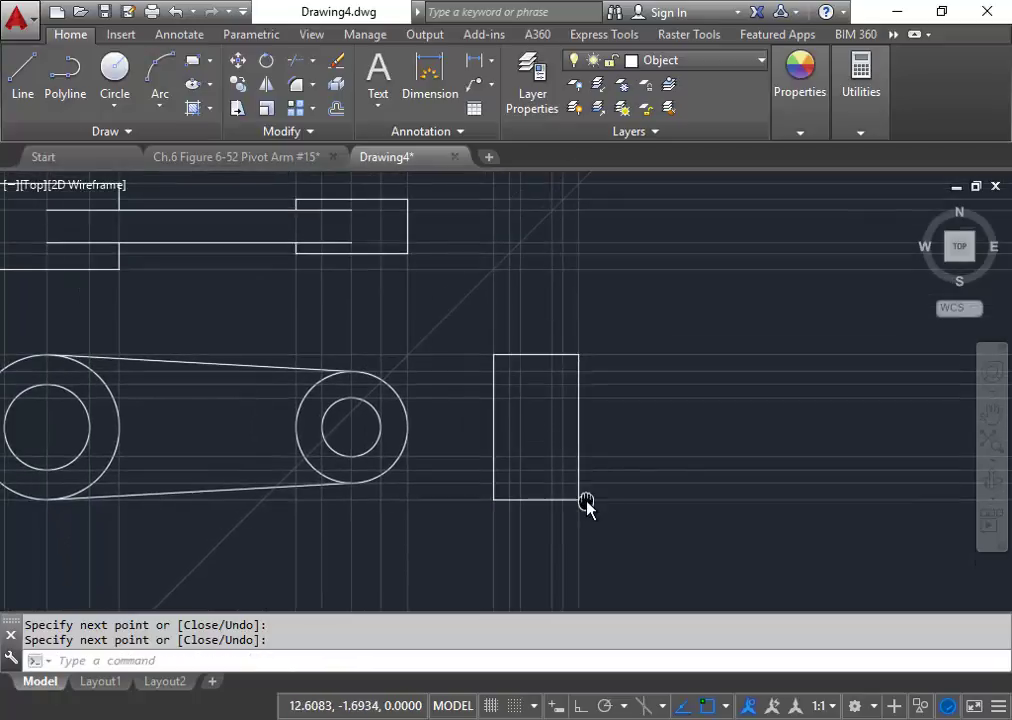
{"action": "left_click", "coordinate": [22, 70]}
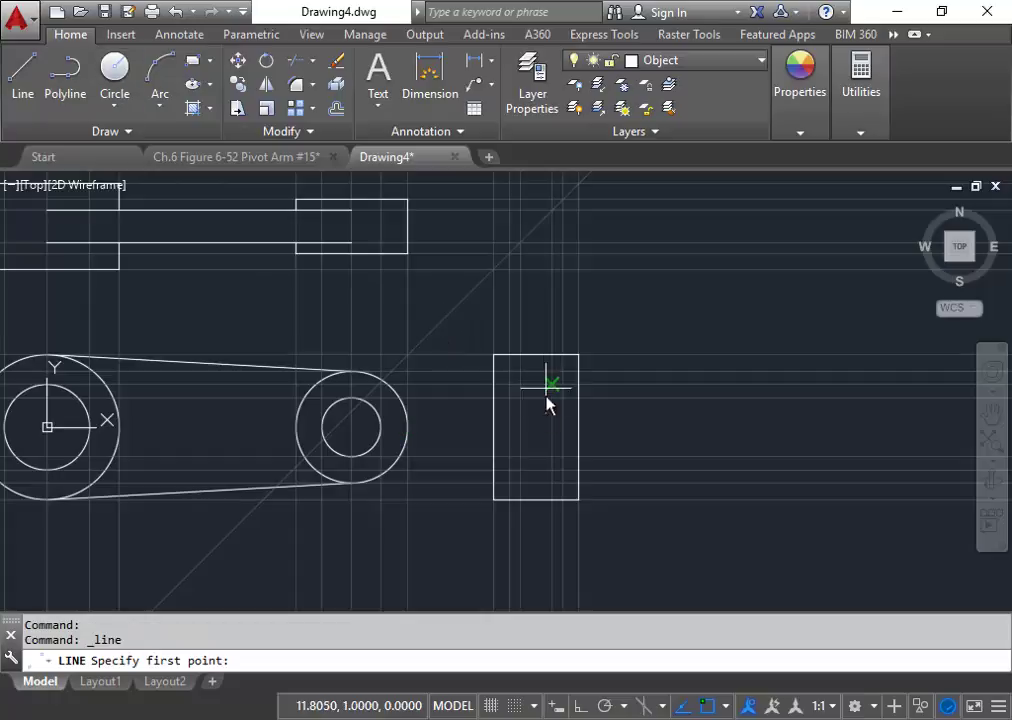
{"action": "left_click", "coordinate": [508, 486]}
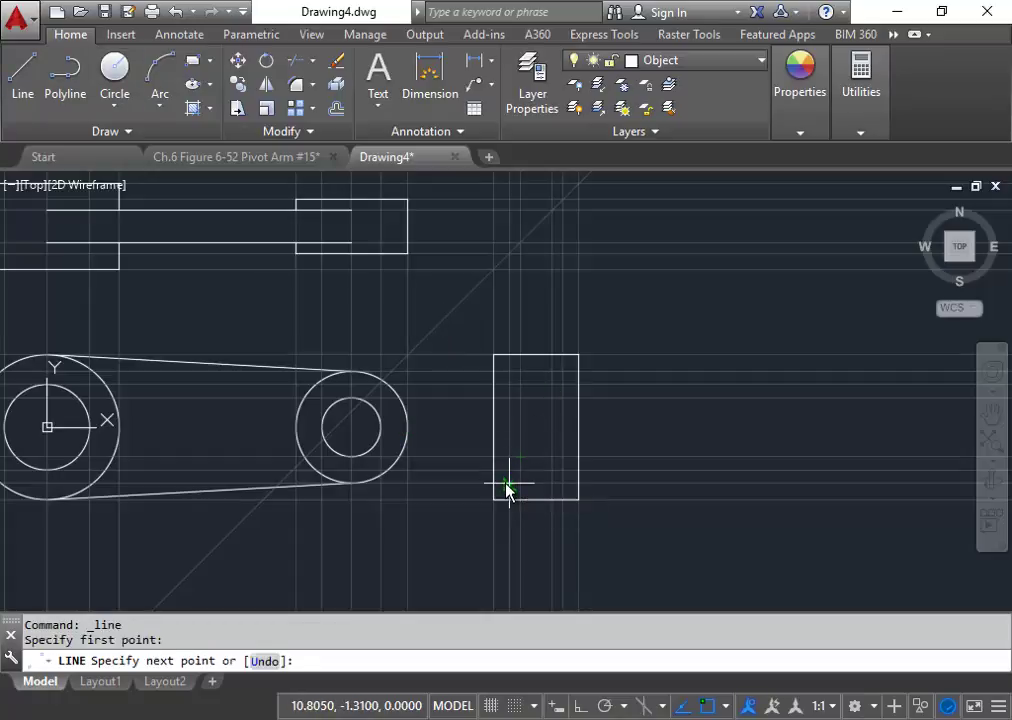
{"action": "left_click", "coordinate": [563, 486]}
{"action": "left_click", "coordinate": [565, 376]}
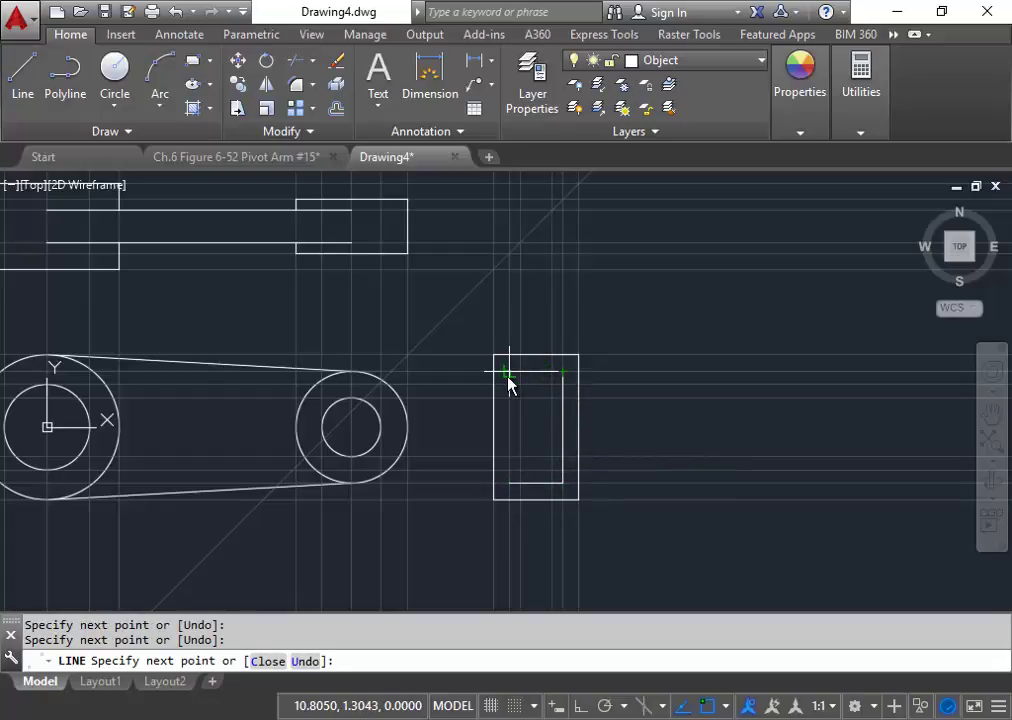
{"action": "left_click", "coordinate": [510, 374]}
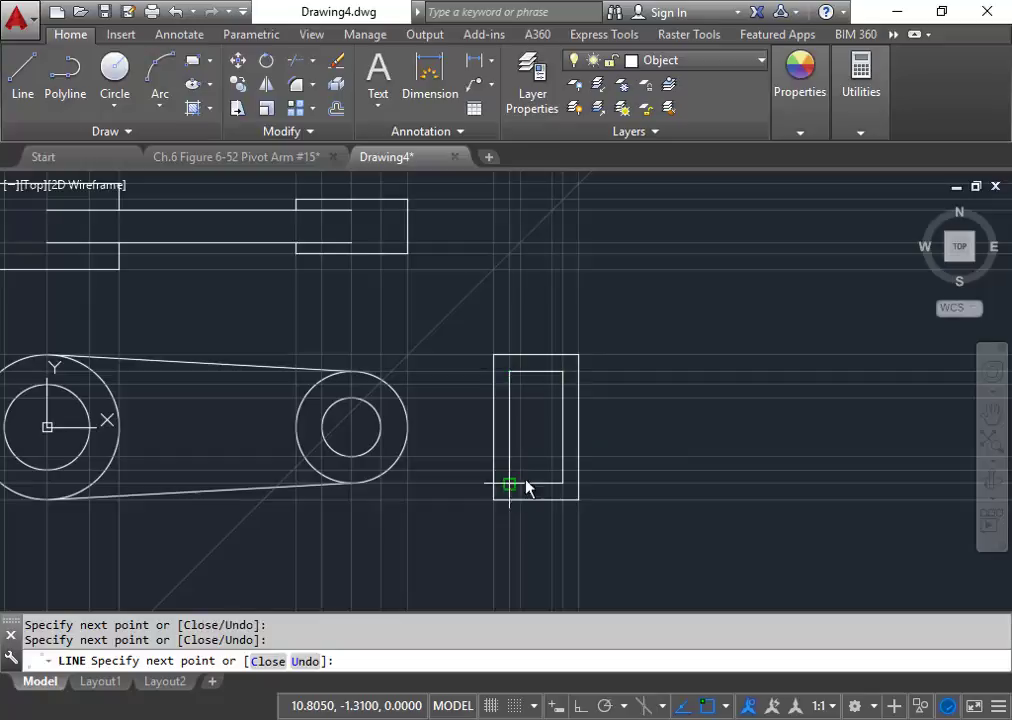
{"action": "left_click", "coordinate": [526, 481]}
{"action": "right_click", "coordinate": [557, 445]}
{"action": "left_click", "coordinate": [566, 455]}
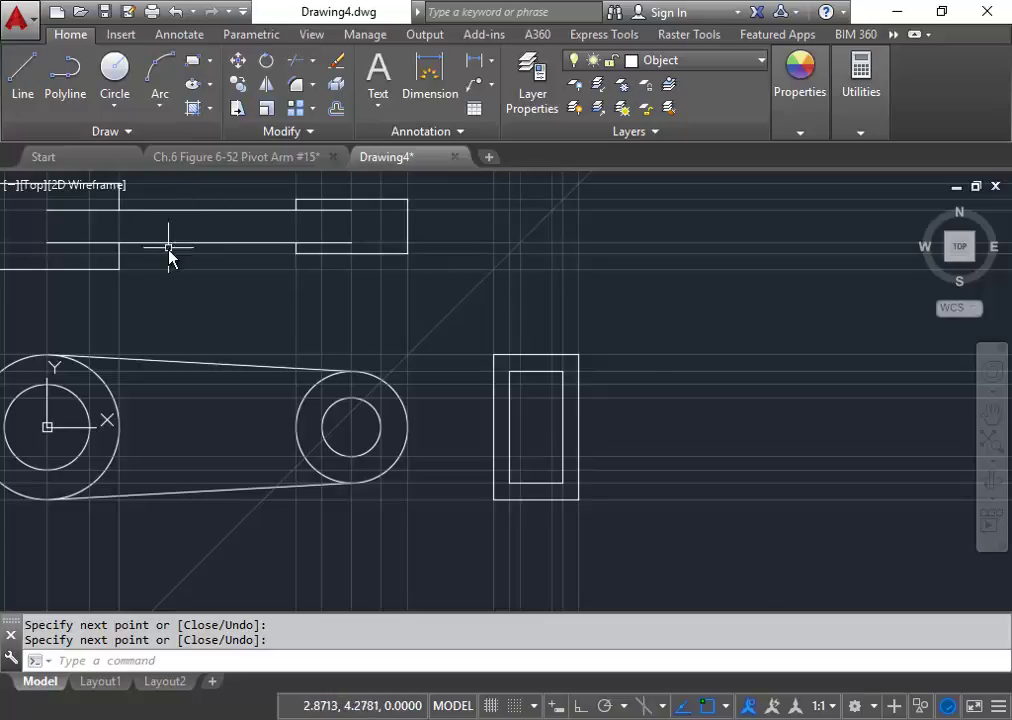
Draw the arm's two short vertical edges between the upper edges of the side view's outer and inner rectangles.
{"action": "left_click", "coordinate": [19, 85]}
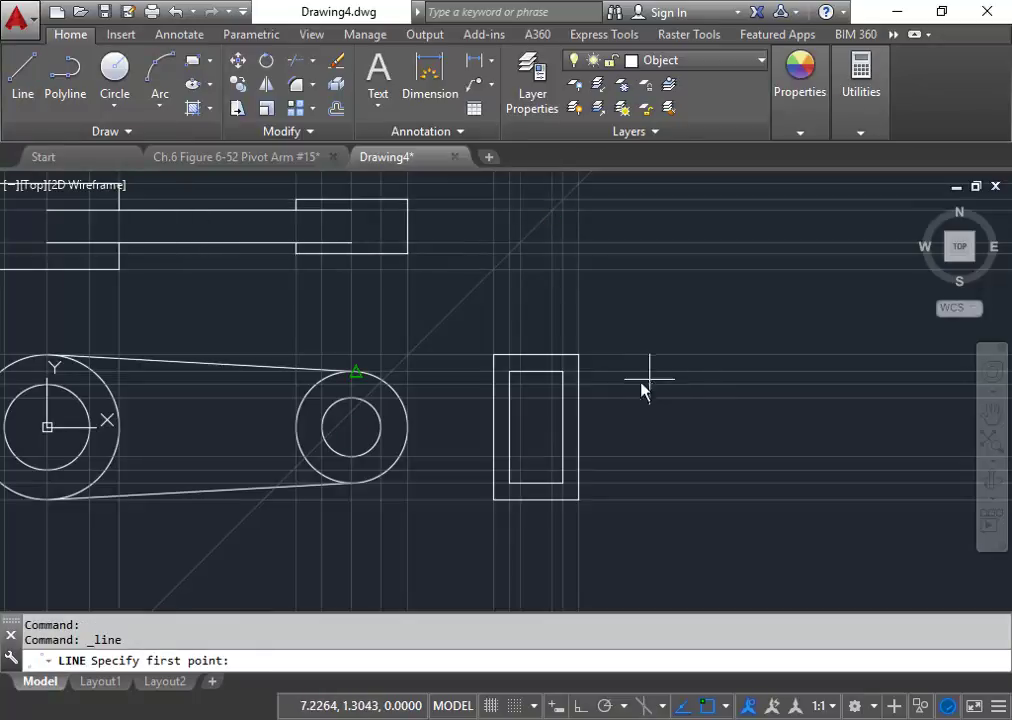
{"action": "left_click", "coordinate": [521, 356]}
{"action": "left_click", "coordinate": [520, 372]}
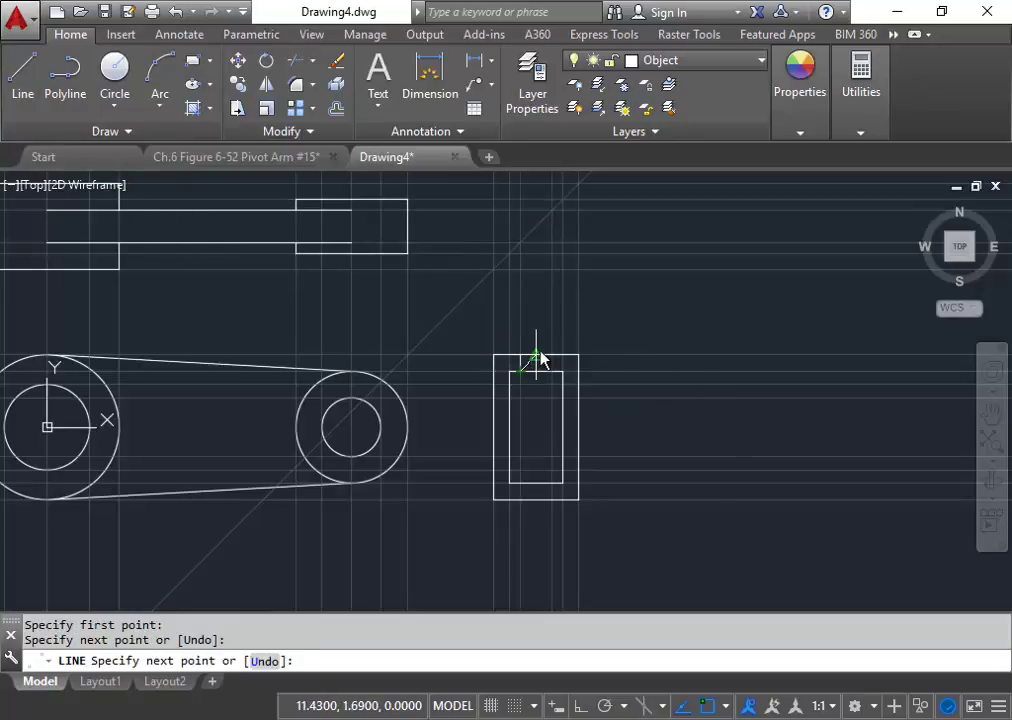
{"action": "right_click", "coordinate": [539, 355]}
{"action": "left_click", "coordinate": [575, 362]}
{"action": "left_click", "coordinate": [19, 85]}
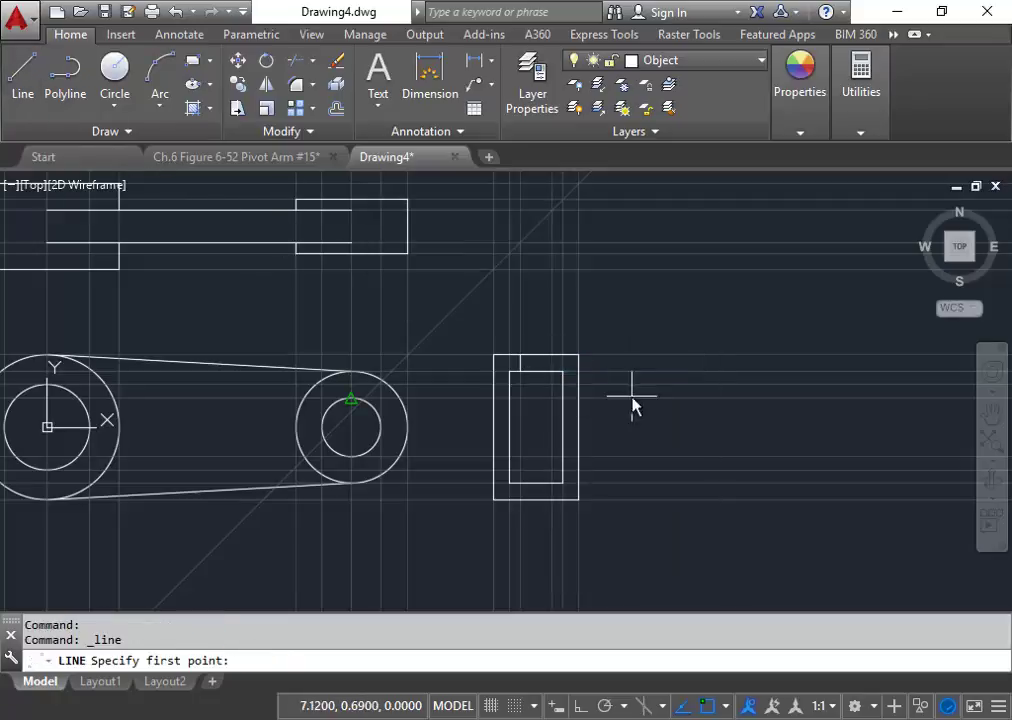
{"action": "left_click", "coordinate": [550, 358]}
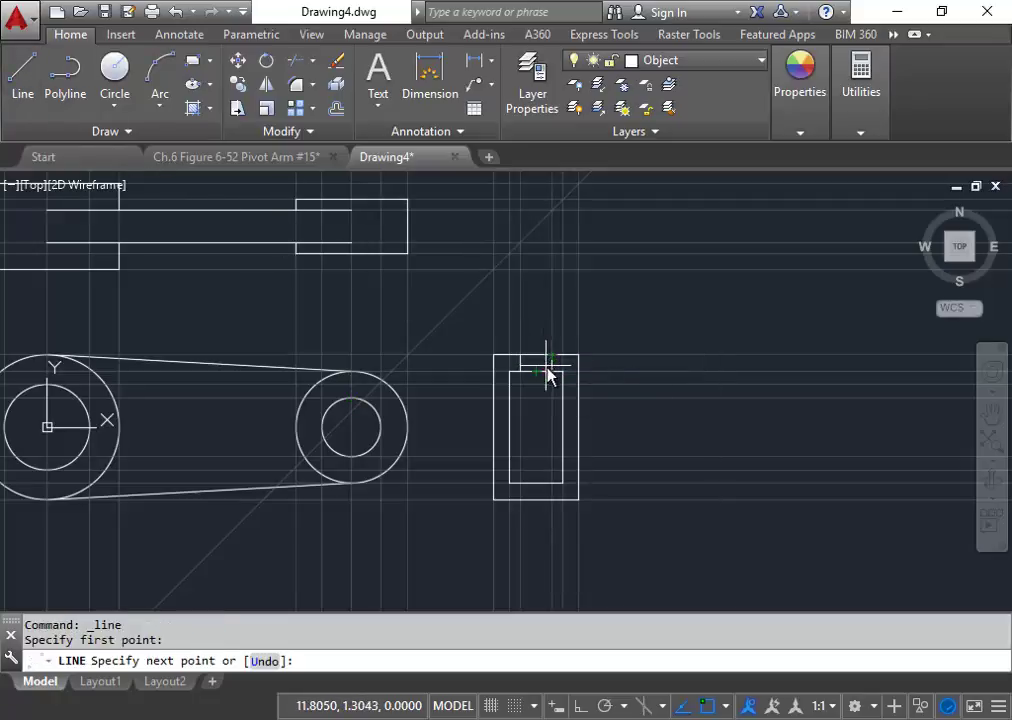
{"action": "left_click", "coordinate": [551, 371]}
{"action": "right_click", "coordinate": [547, 340]}
{"action": "left_click", "coordinate": [588, 350]}
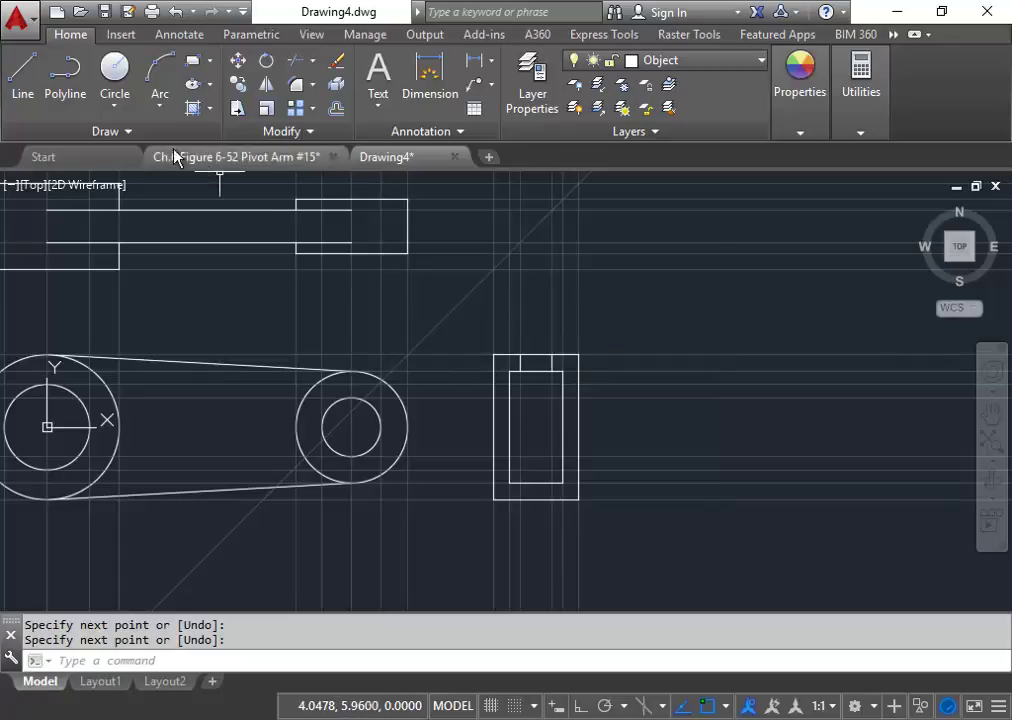
Draw the arm's two short vertical edges between the lower edges of the side view's inner and outer rectangles.
{"action": "left_click", "coordinate": [22, 75]}
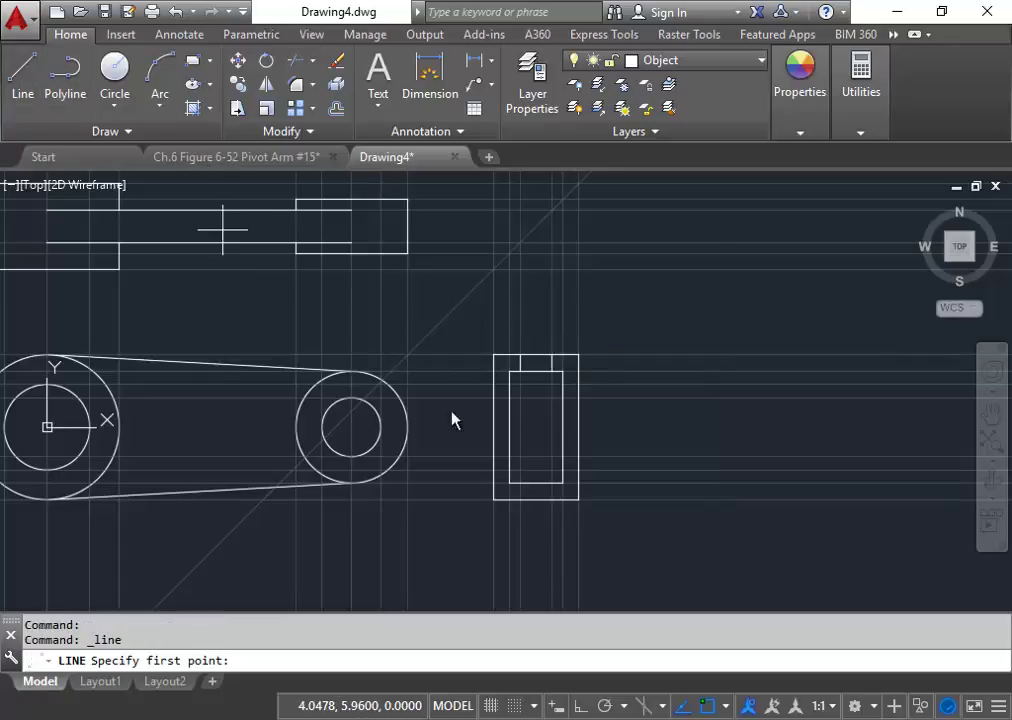
{"action": "left_click", "coordinate": [520, 485]}
{"action": "left_click", "coordinate": [522, 498]}
{"action": "right_click", "coordinate": [530, 497]}
{"action": "left_click", "coordinate": [565, 503]}
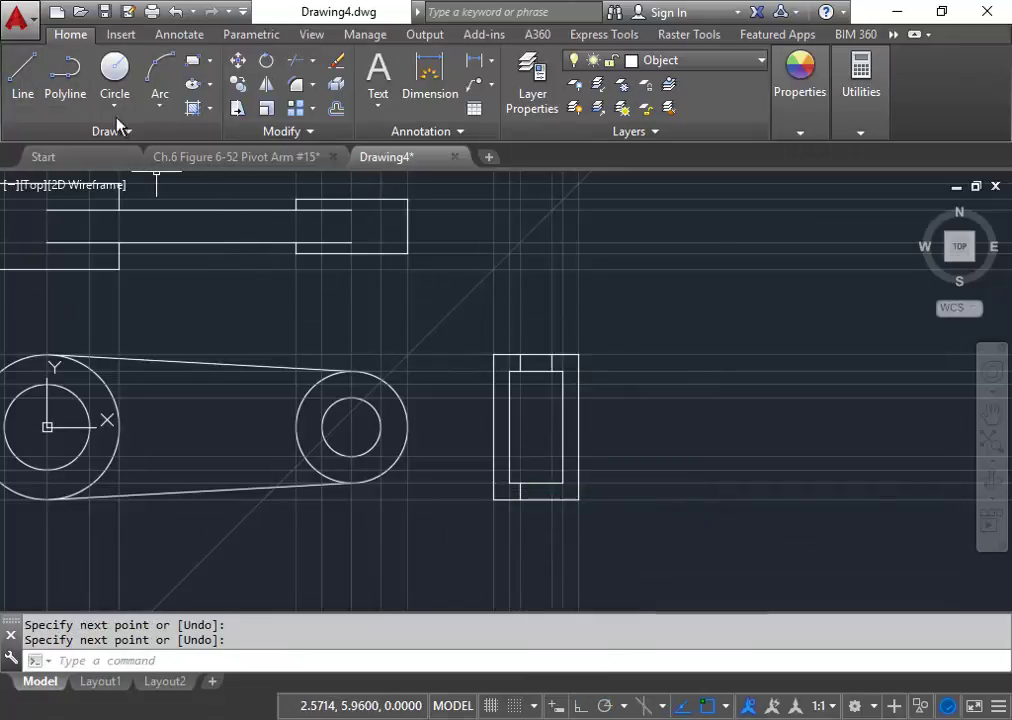
{"action": "left_click", "coordinate": [22, 75]}
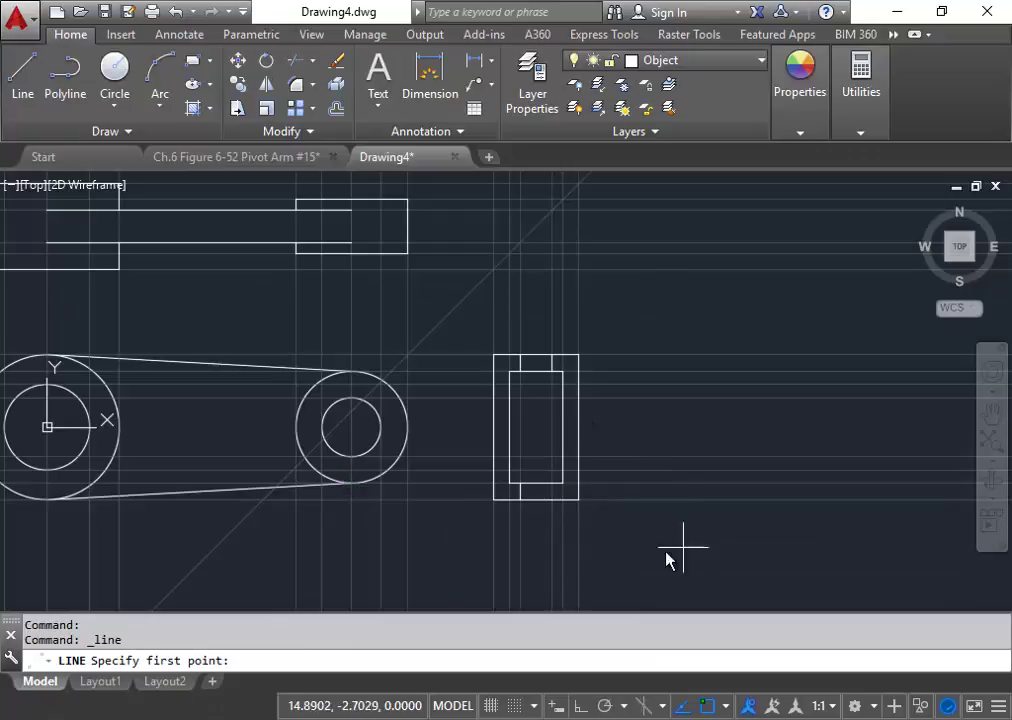
{"action": "left_click", "coordinate": [551, 497]}
{"action": "right_click", "coordinate": [578, 483]}
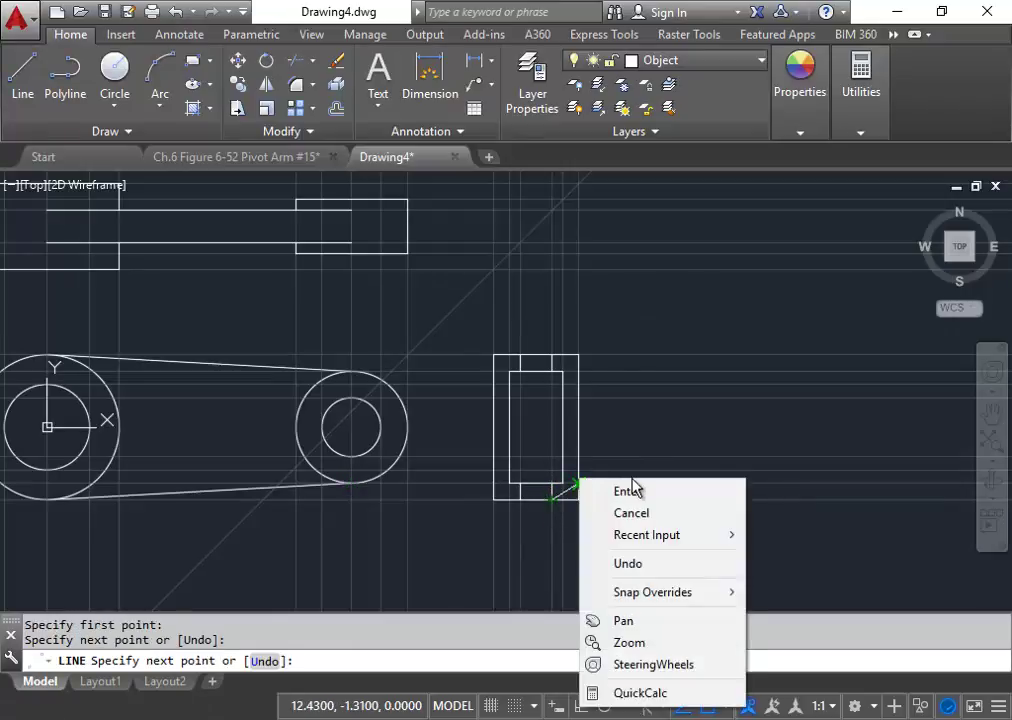
{"action": "left_click", "coordinate": [629, 491]}
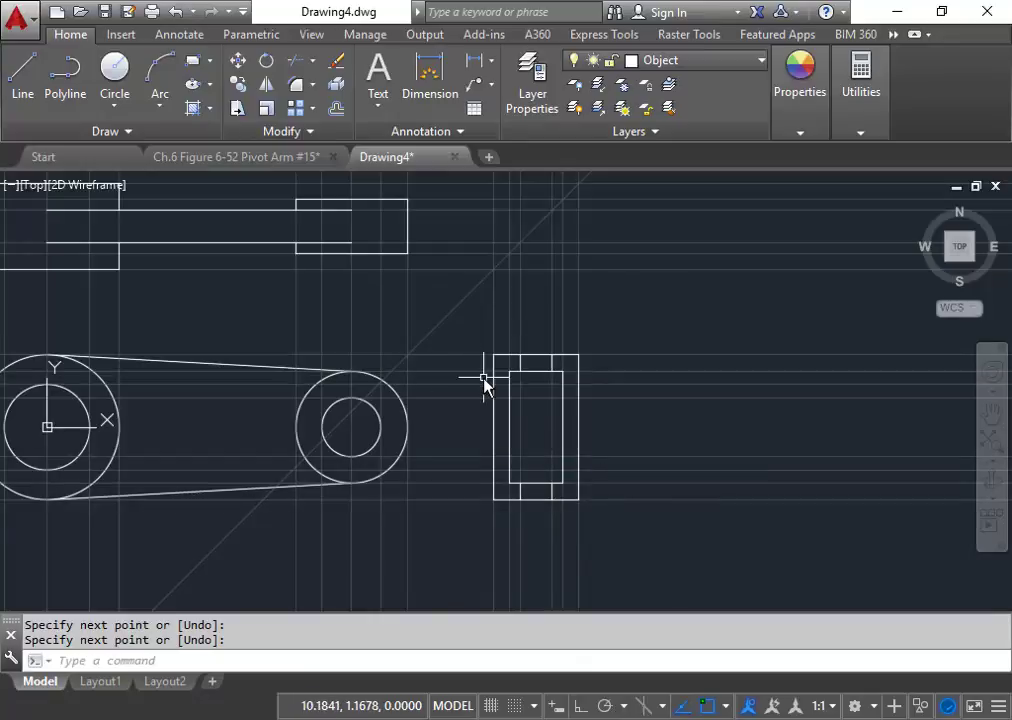
On the Hidden layer, draw the left edge of the large hub's hole as a full-height vertical line in the top view.
{"action": "mouse_move", "coordinate": [484, 381]}
{"action": "middle_mouse_down"}
{"action": "mouse_move", "coordinate": [492, 352]}
{"action": "mouse_move", "coordinate": [503, 376]}
{"action": "middle_mouse_up"}
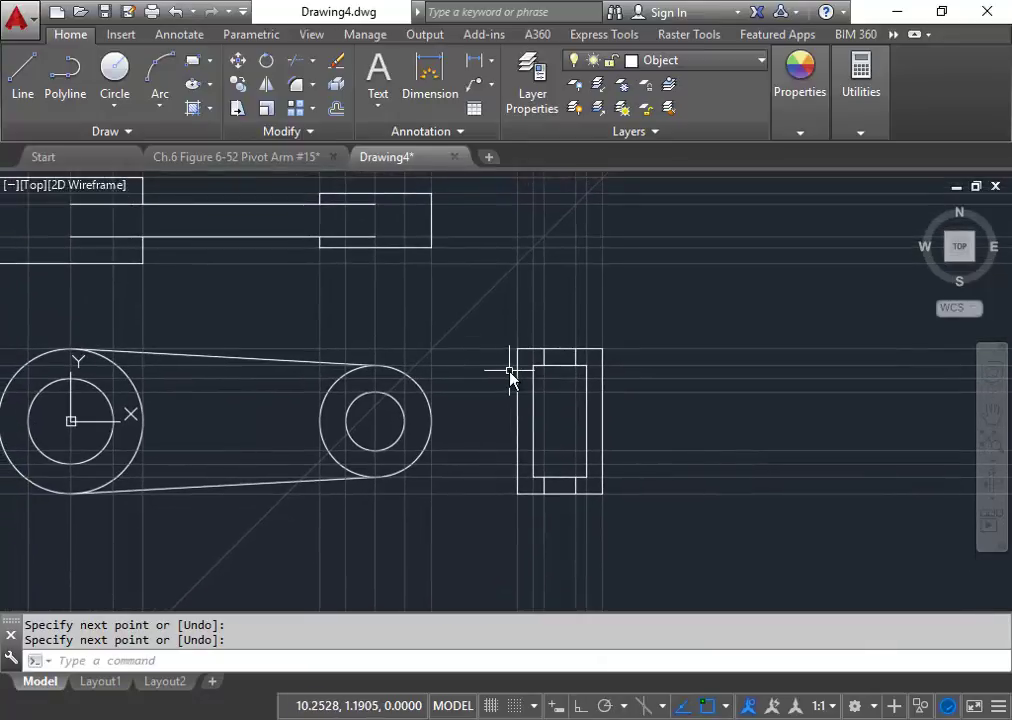
{"action": "middle_click_drag", "start_coordinate": [463, 413], "coordinate": [502, 443]}
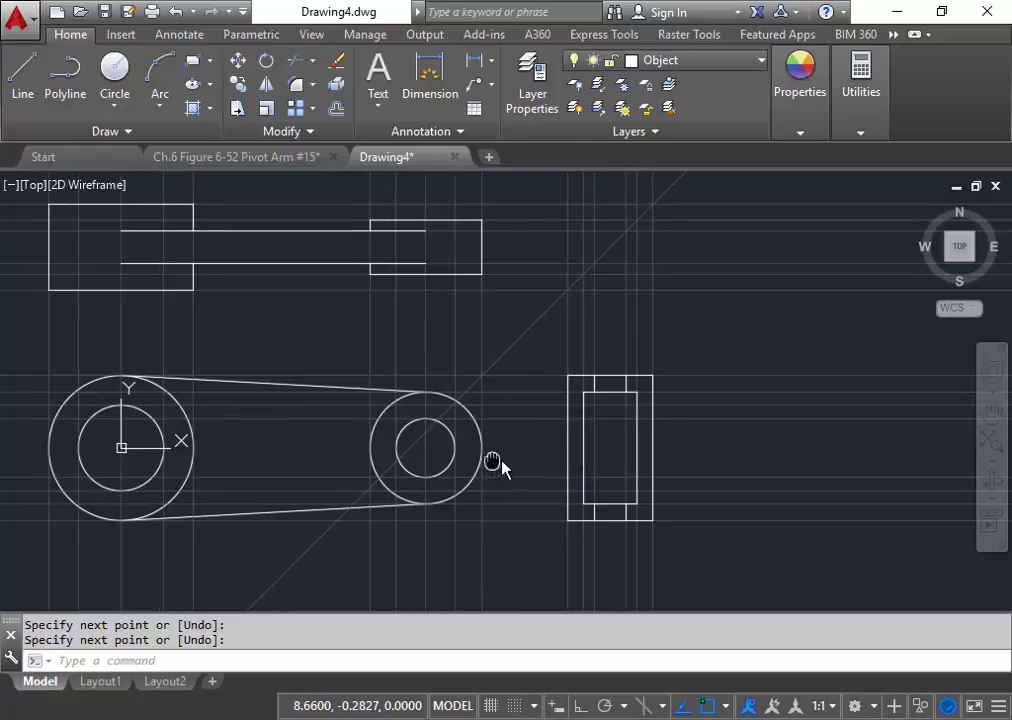
{"action": "mouse_move", "coordinate": [501, 465]}
{"action": "middle_mouse_down"}
{"action": "mouse_move", "coordinate": [527, 428]}
{"action": "mouse_move", "coordinate": [524, 404]}
{"action": "middle_mouse_up"}
{"action": "scroll", "coordinate": [575, 428], "scroll_direction": "down", "scroll_amount": 2}
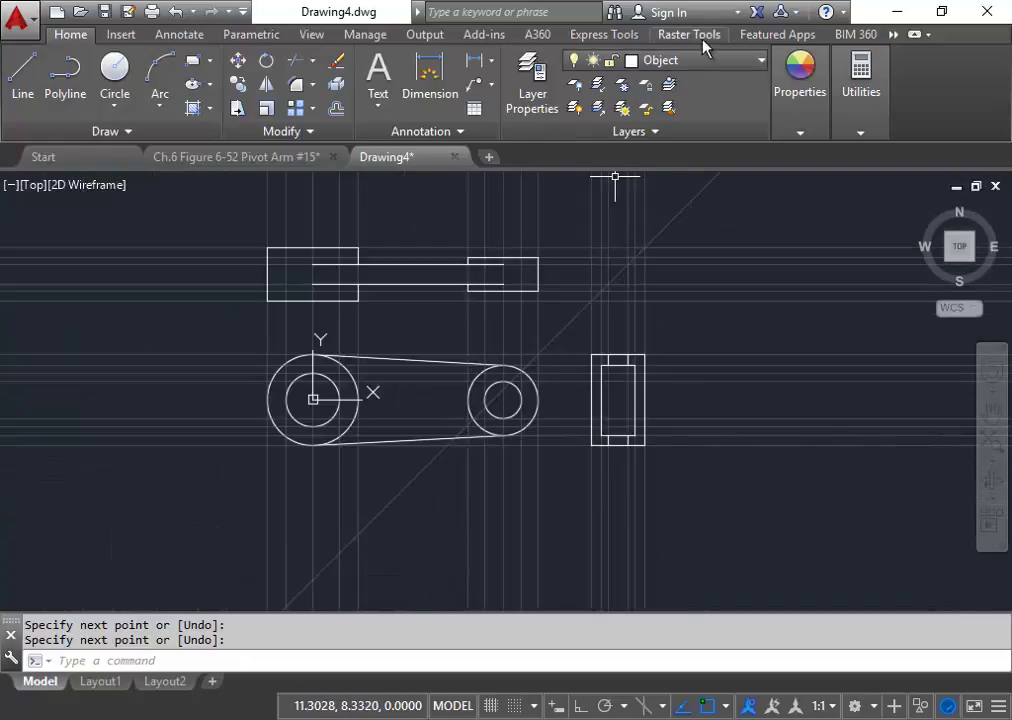
{"action": "left_click", "coordinate": [727, 63]}
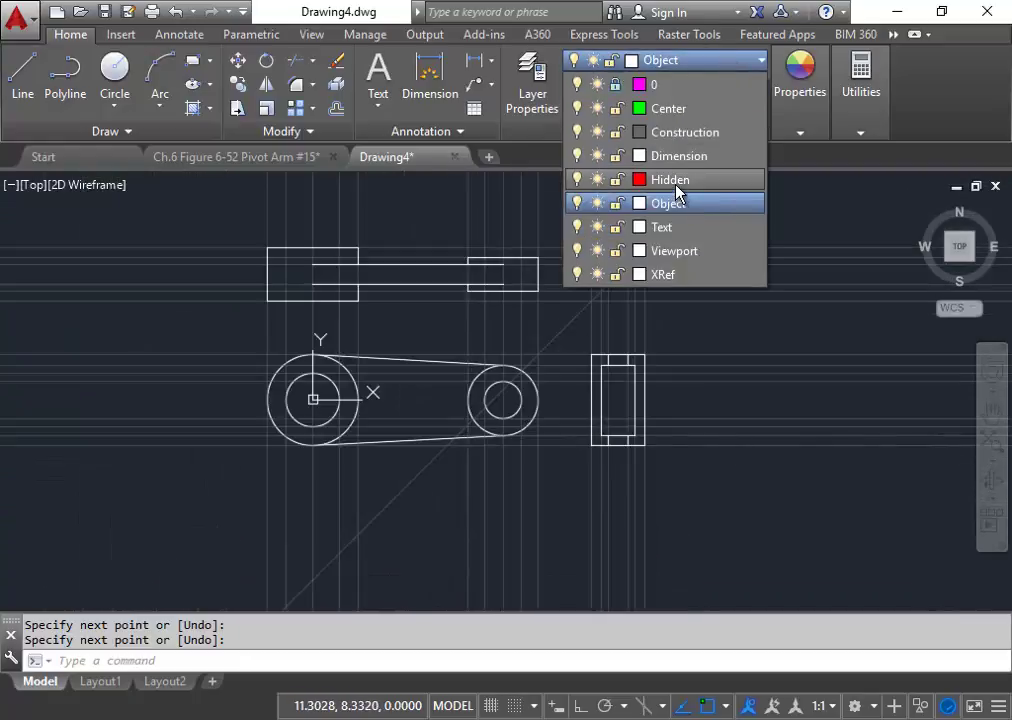
{"action": "left_click", "coordinate": [676, 181]}
{"action": "middle_click_drag", "start_coordinate": [409, 282], "coordinate": [445, 290]}
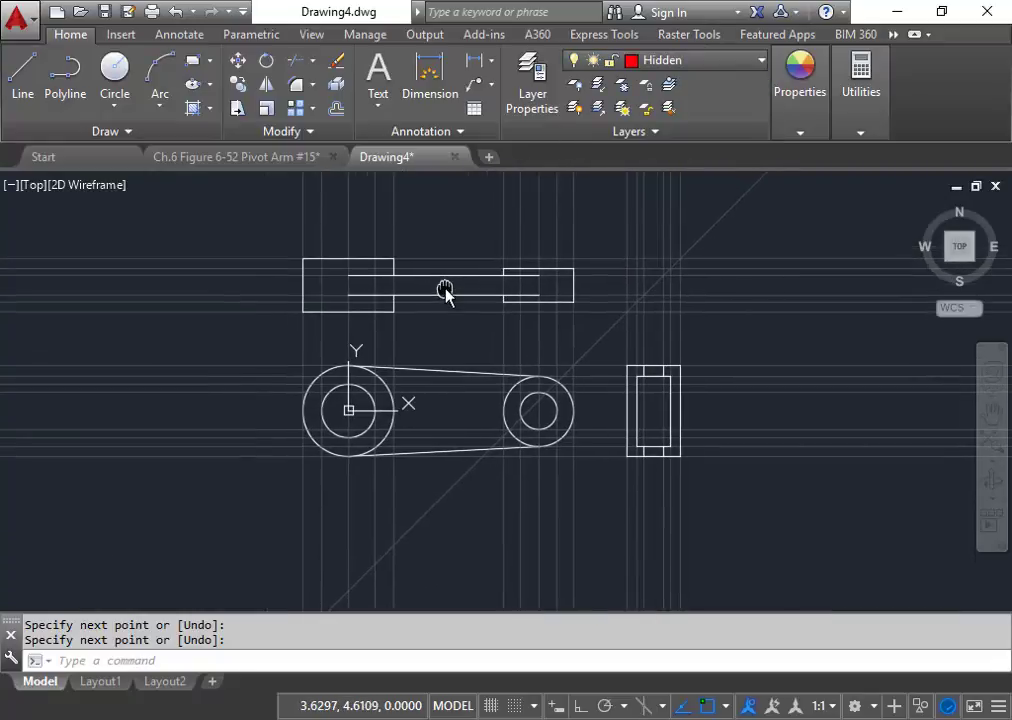
{"action": "middle_click_drag", "start_coordinate": [245, 288], "coordinate": [233, 294]}
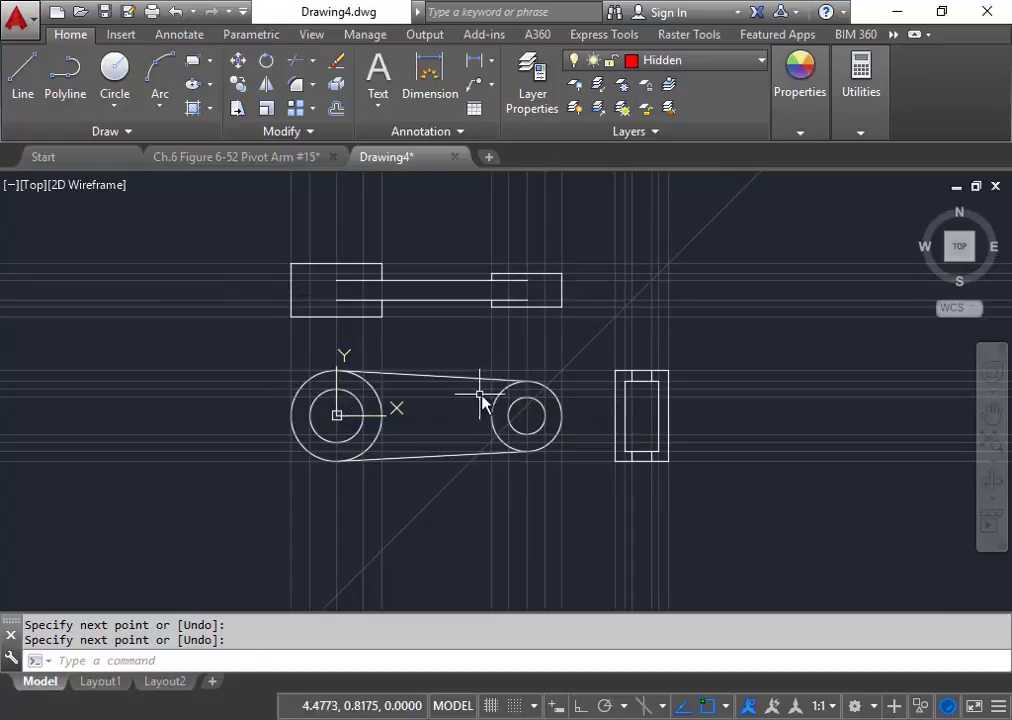
{"action": "left_click", "coordinate": [22, 75]}
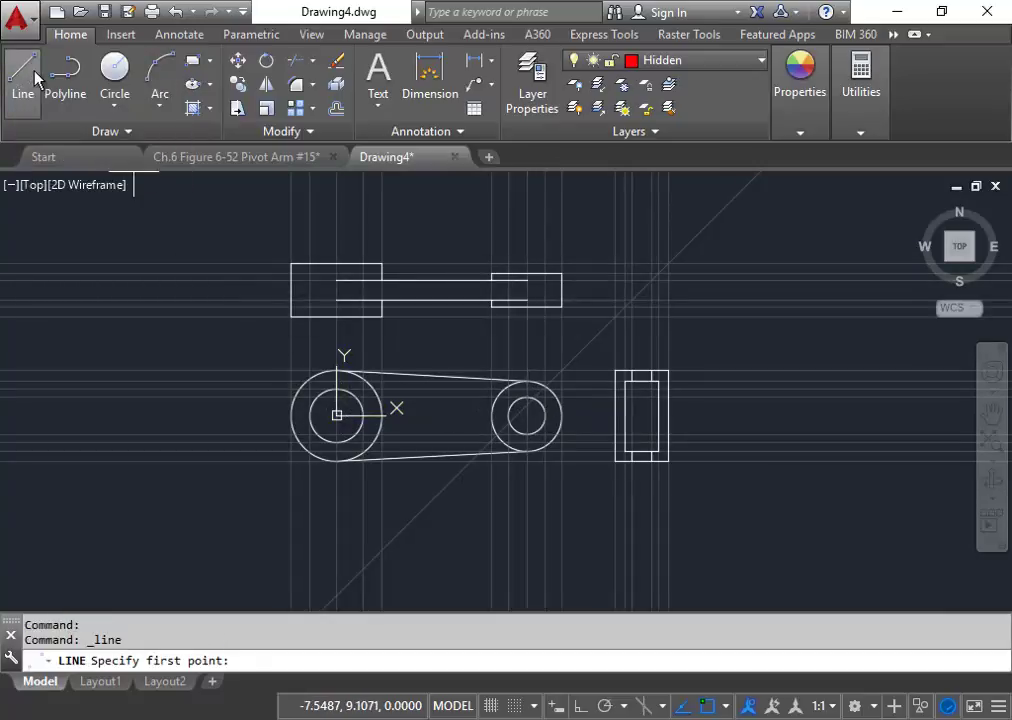
{"action": "scroll", "coordinate": [333, 250], "scroll_direction": "up", "scroll_amount": 2}
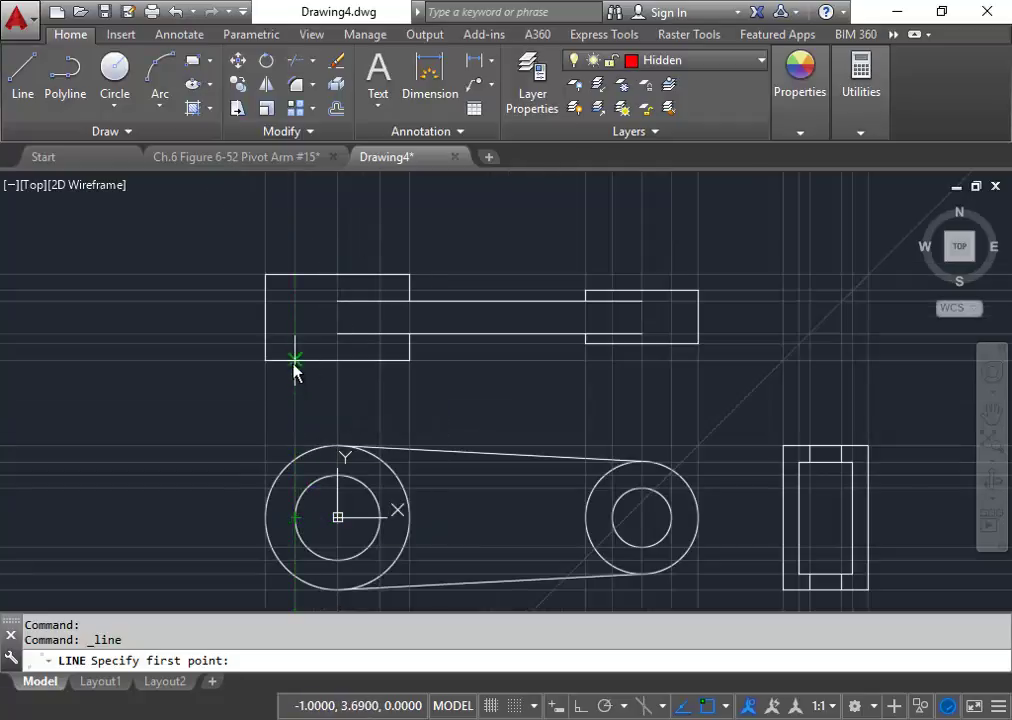
{"action": "left_click", "coordinate": [297, 357]}
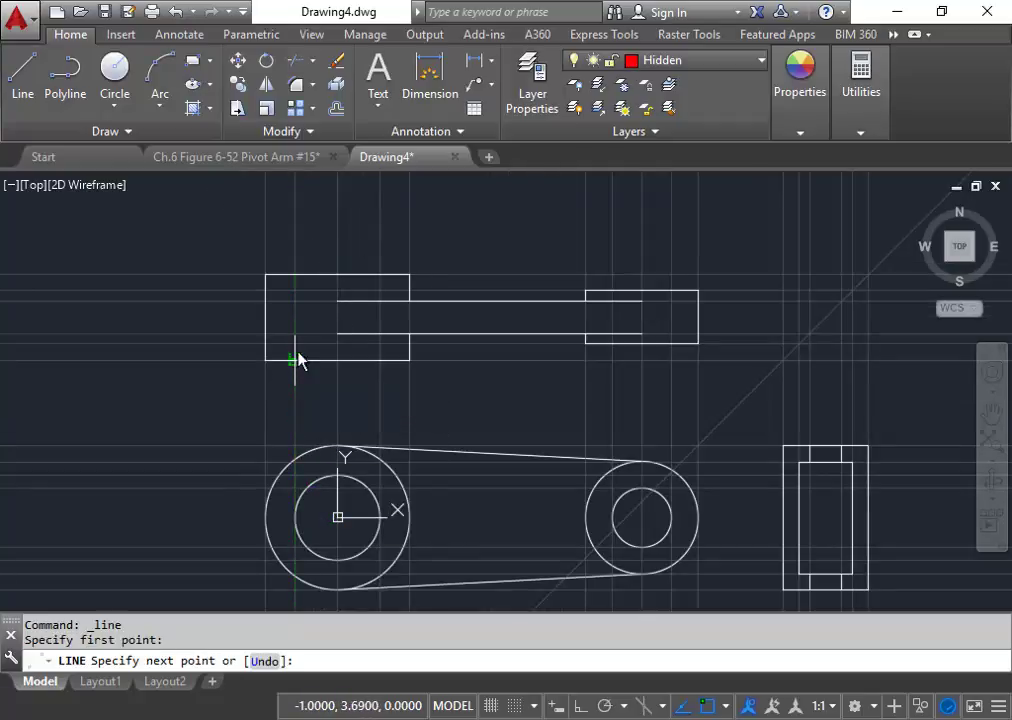
{"action": "left_click", "coordinate": [322, 269]}
{"action": "right_click", "coordinate": [330, 273]}
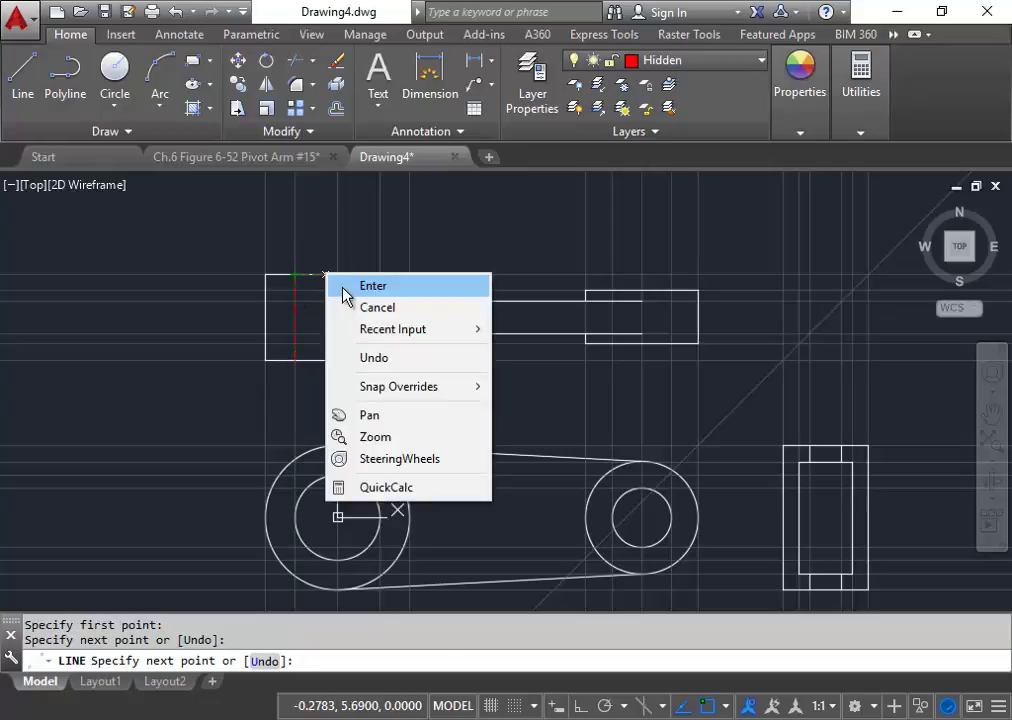
{"action": "left_click", "coordinate": [343, 284]}
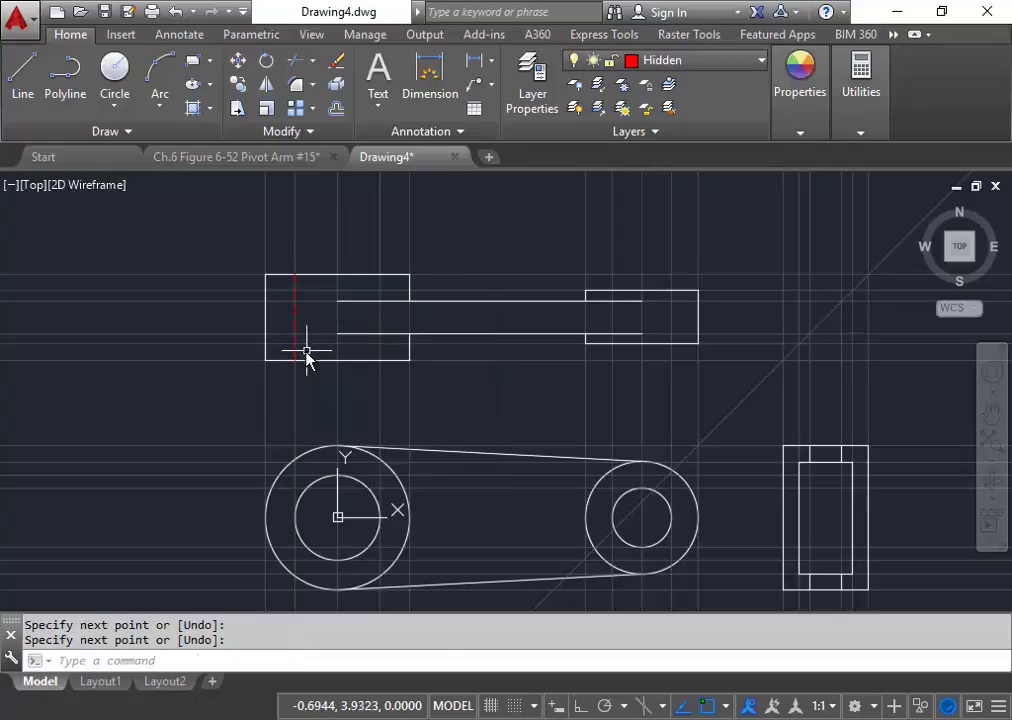
Draw the right edge of the large hub's hole in the top view as a hidden vertical line spanning the hub's full height.
{"action": "left_click", "coordinate": [22, 78]}
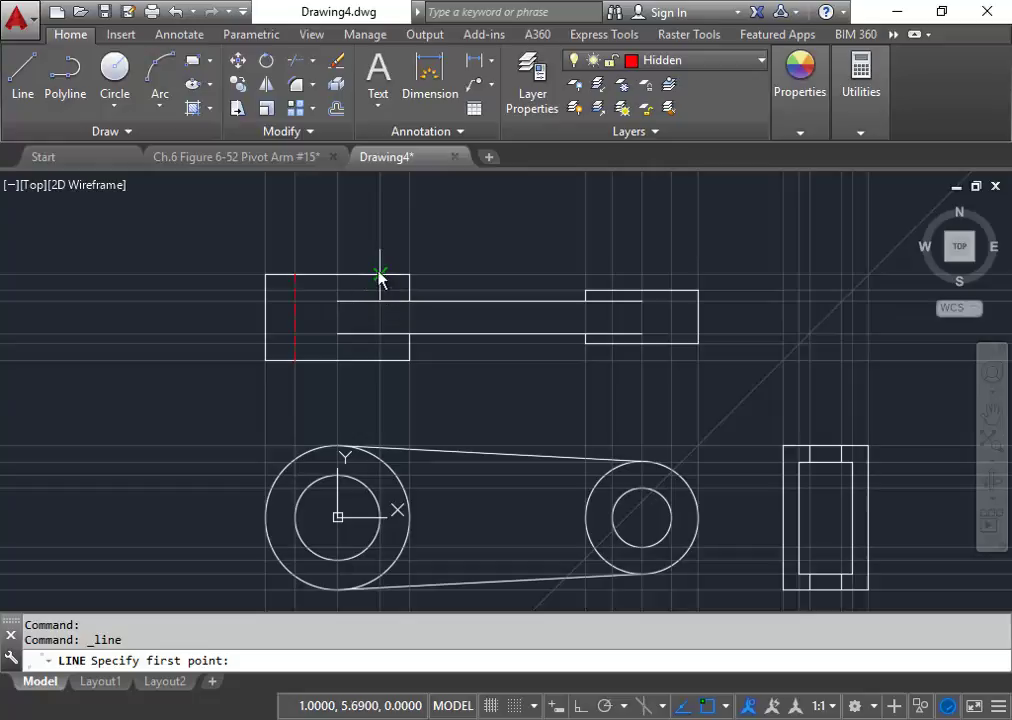
{"action": "left_click", "coordinate": [380, 277]}
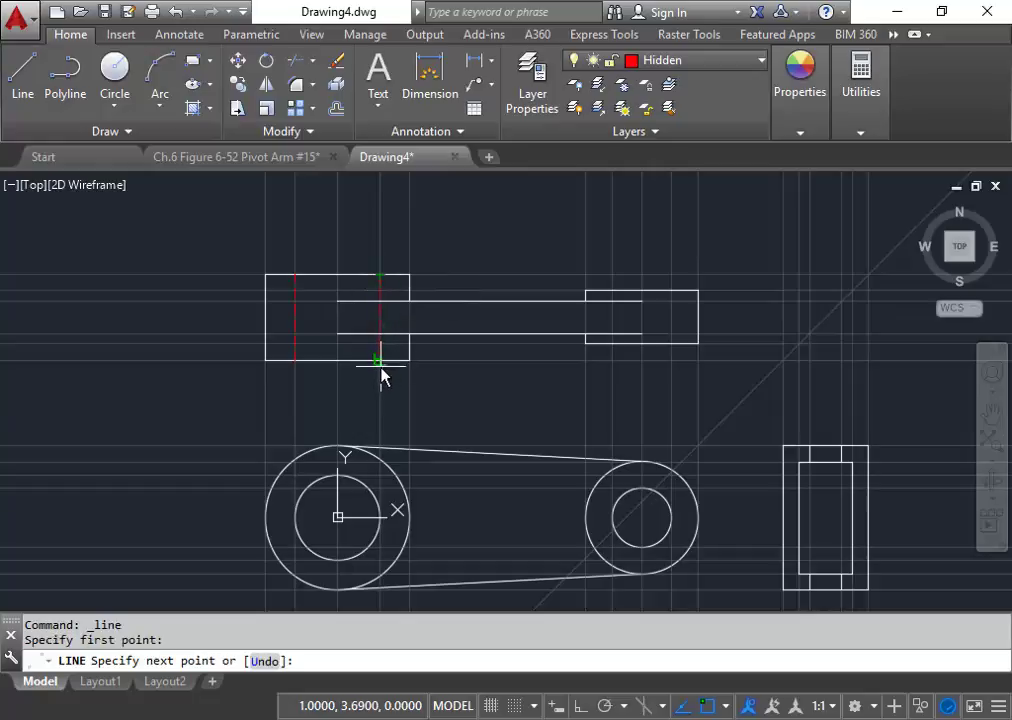
{"action": "left_click", "coordinate": [381, 360]}
{"action": "right_click", "coordinate": [425, 343]}
{"action": "left_click", "coordinate": [452, 354]}
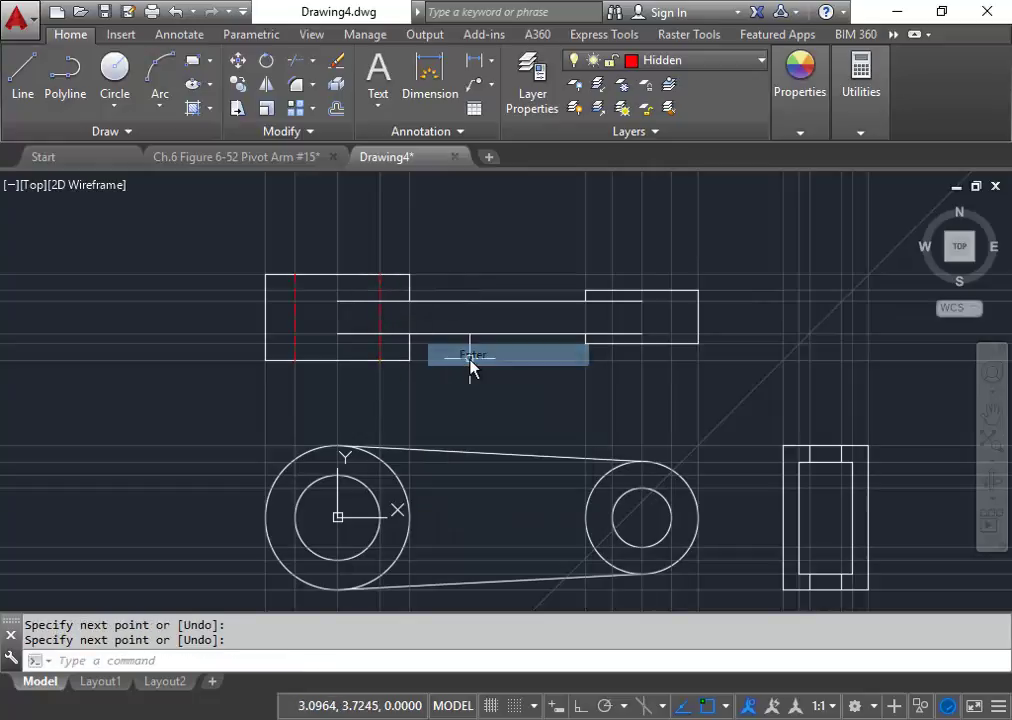
Draw the left edge of the small hub's hole in the top view as a full-height vertical hidden line.
{"action": "middle_click_drag", "start_coordinate": [481, 372], "coordinate": [378, 362]}
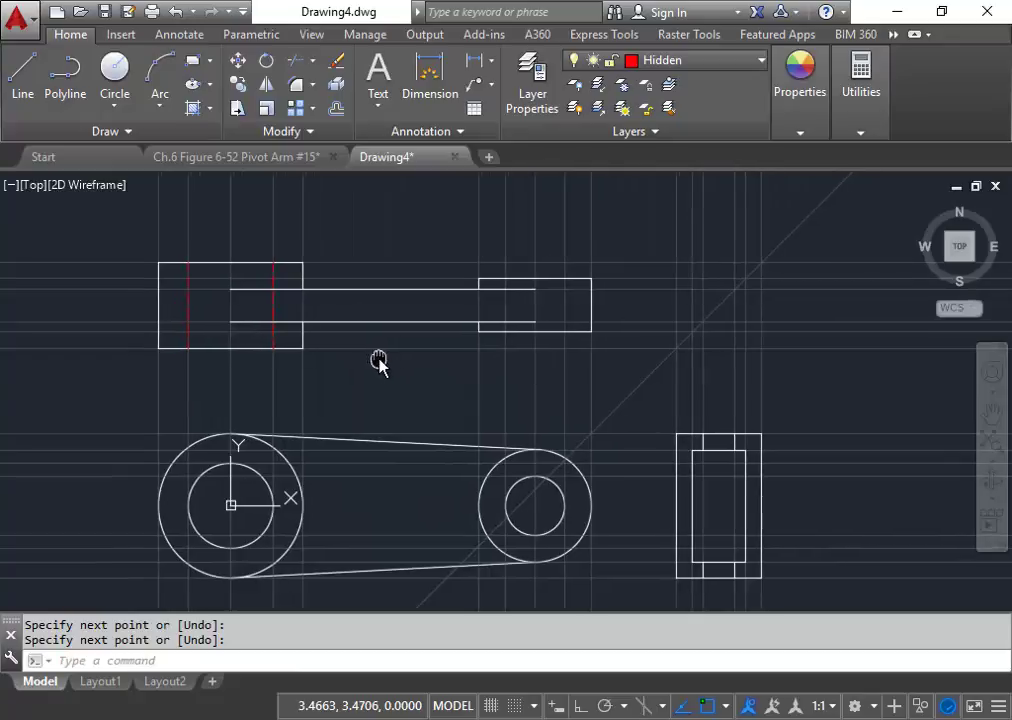
{"action": "left_click", "coordinate": [21, 70]}
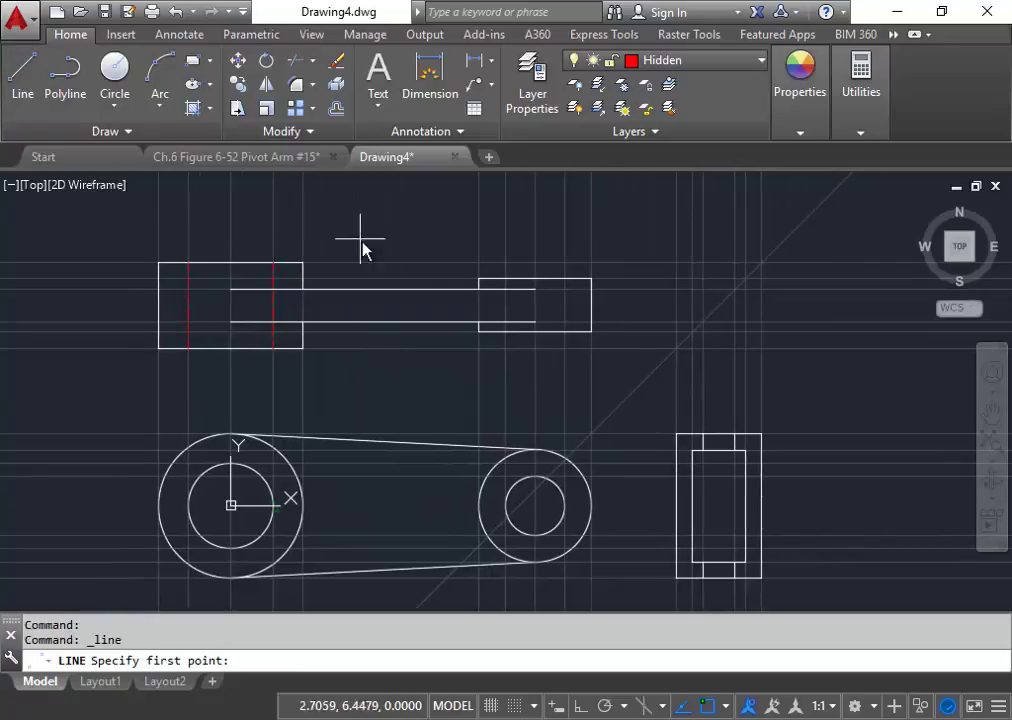
{"action": "left_click", "coordinate": [505, 279]}
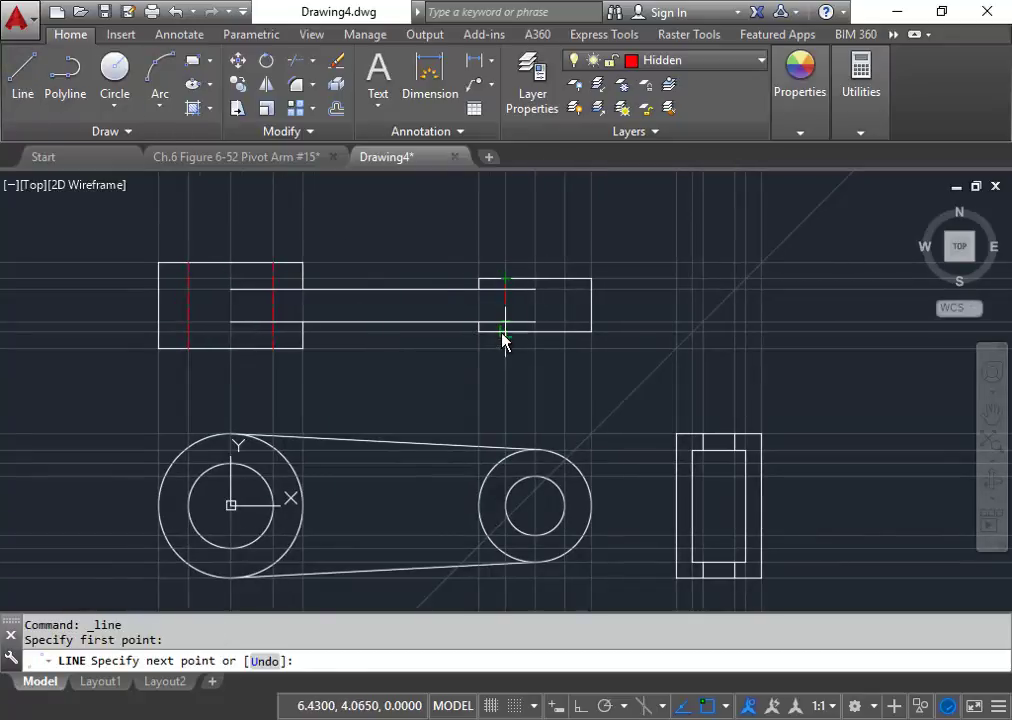
{"action": "left_click", "coordinate": [503, 331]}
{"action": "right_click", "coordinate": [549, 340]}
{"action": "left_click", "coordinate": [585, 352]}
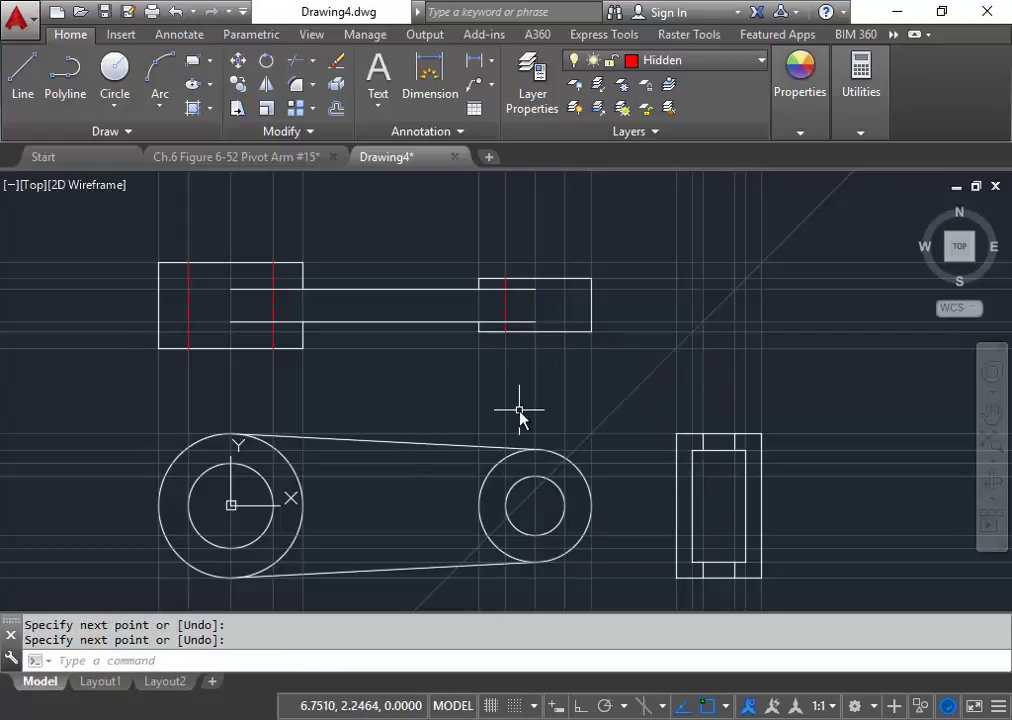
Draw the right edge of the small hub's hole in the top view as a full-height vertical hidden line.
{"action": "left_click", "coordinate": [22, 72]}
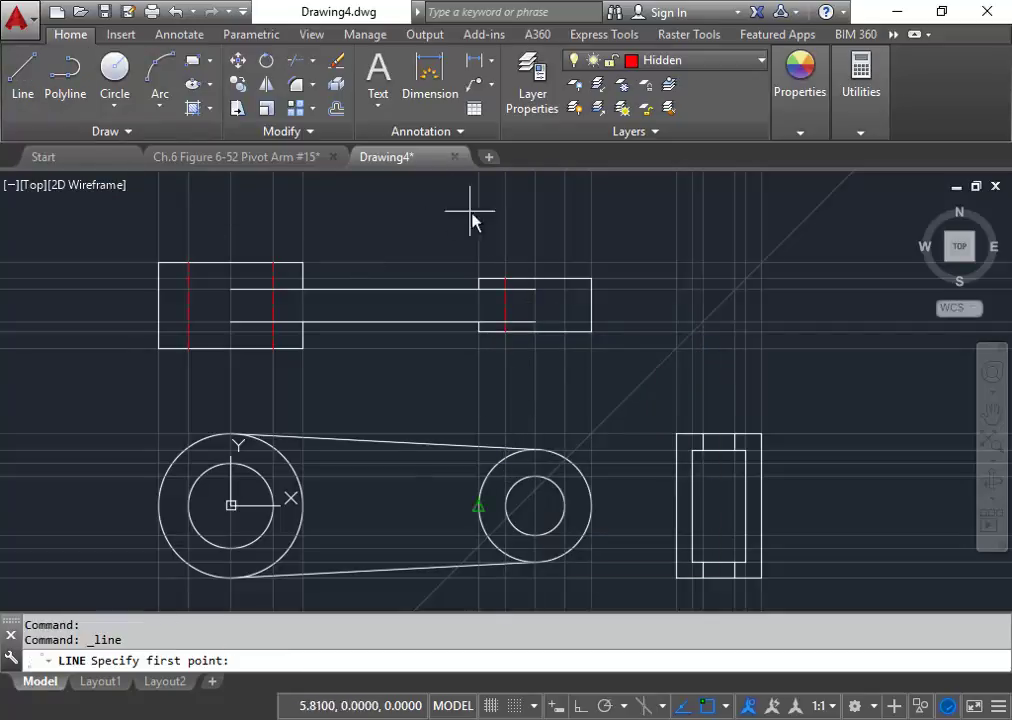
{"action": "left_click", "coordinate": [565, 281]}
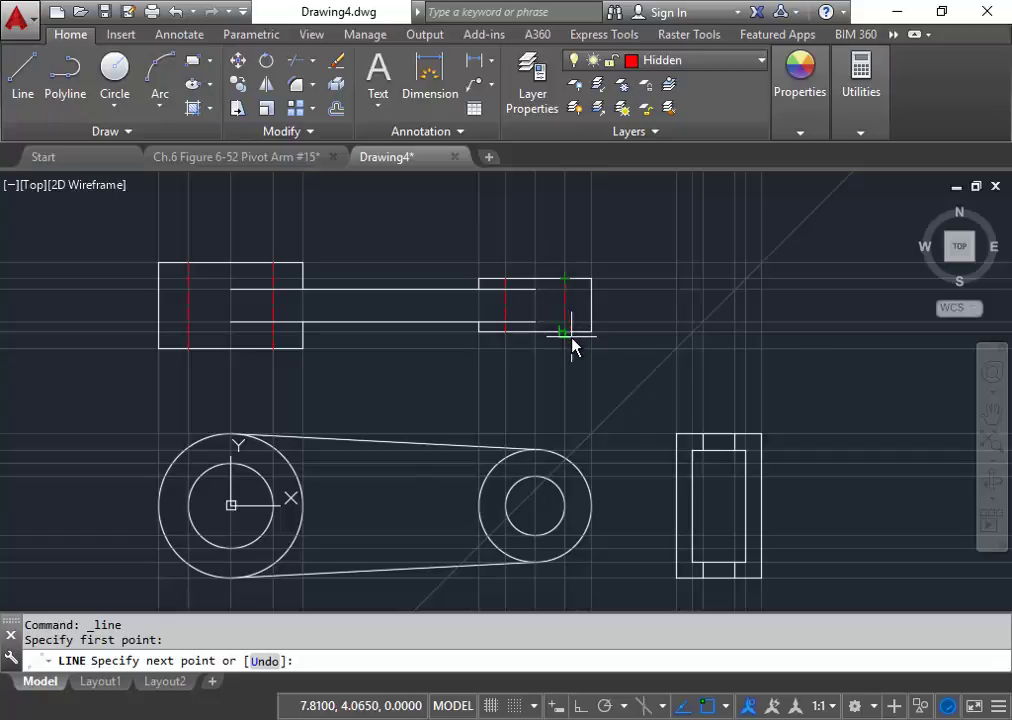
{"action": "left_click", "coordinate": [570, 344]}
{"action": "right_click", "coordinate": [578, 336]}
{"action": "left_click", "coordinate": [592, 345]}
Draw the upper edge of the small hub's hole as a horizontal hidden line across the side view's inner rectangle.
{"action": "mouse_move", "coordinate": [564, 343]}
{"action": "middle_mouse_down"}
{"action": "mouse_move", "coordinate": [548, 312]}
{"action": "mouse_move", "coordinate": [536, 226]}
{"action": "middle_mouse_up"}
{"action": "middle_click_drag", "start_coordinate": [592, 332], "coordinate": [524, 355]}
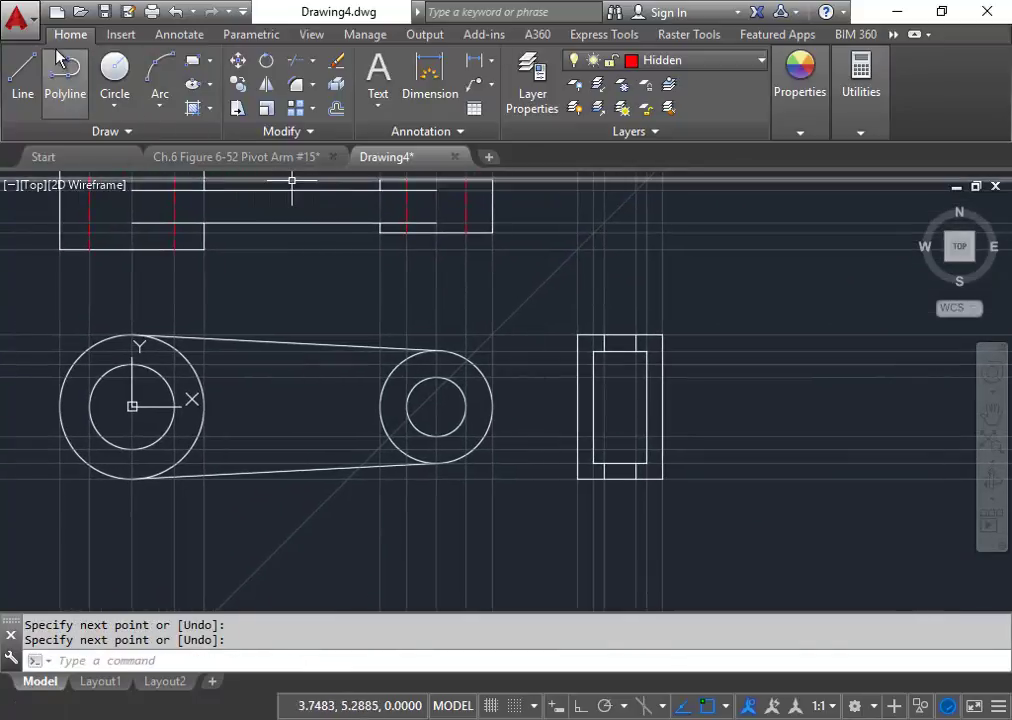
{"action": "left_click", "coordinate": [22, 70]}
{"action": "left_click", "coordinate": [594, 378]}
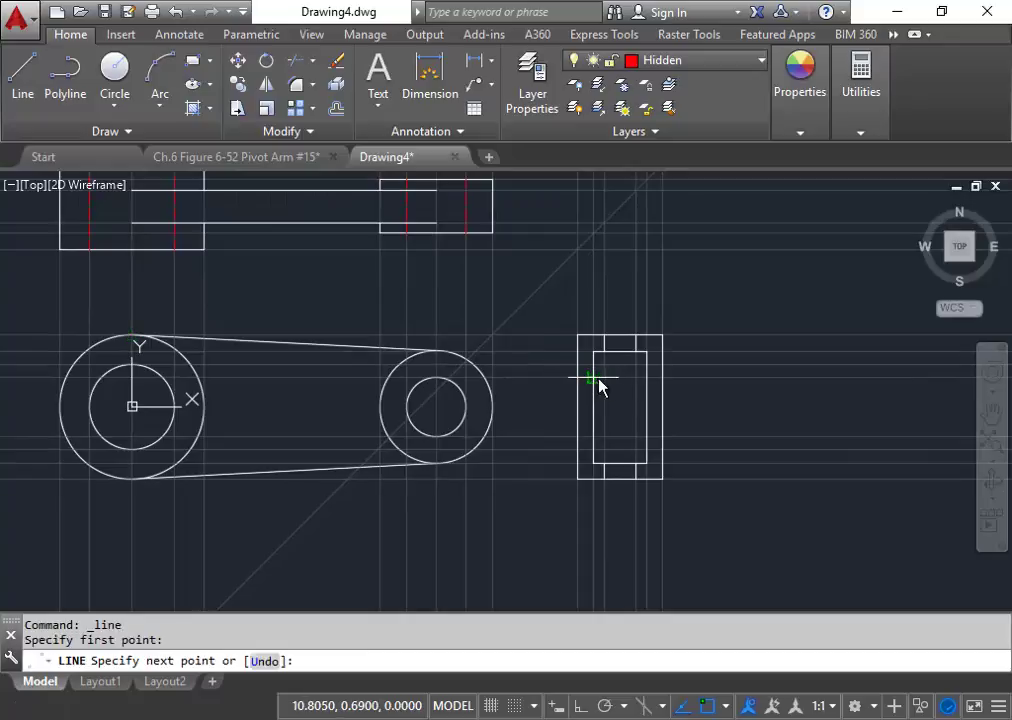
{"action": "left_click", "coordinate": [646, 378]}
{"action": "right_click", "coordinate": [663, 370]}
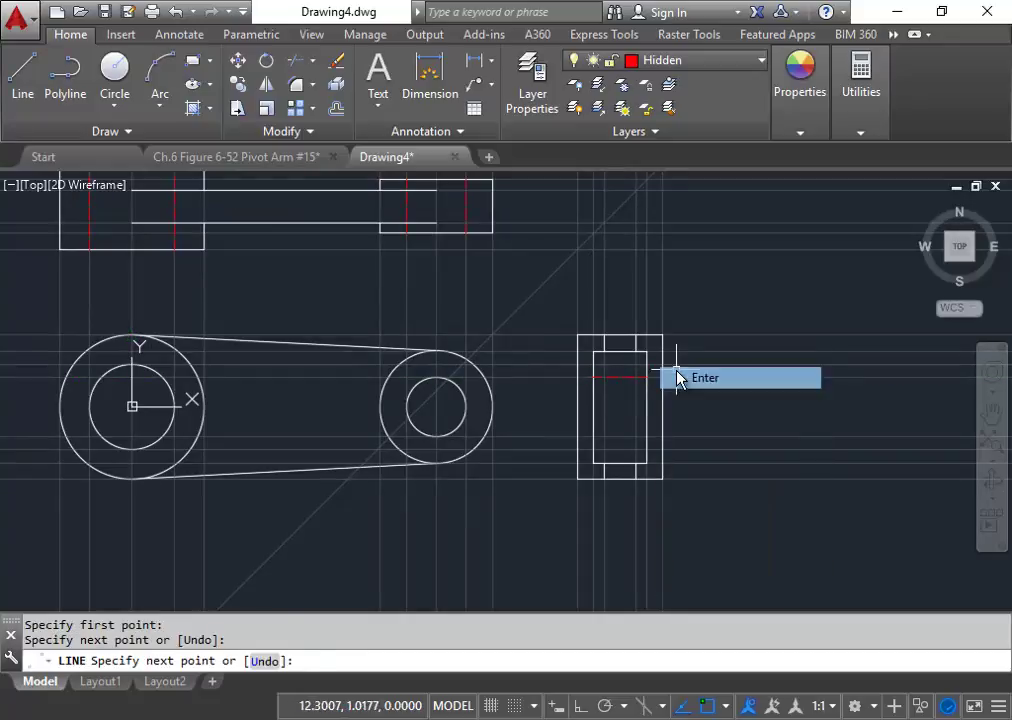
{"action": "left_click", "coordinate": [676, 378]}
Draw the lower edge of the small hub's hole as a horizontal hidden line across the side view's inner rectangle.
{"action": "left_click", "coordinate": [22, 70]}
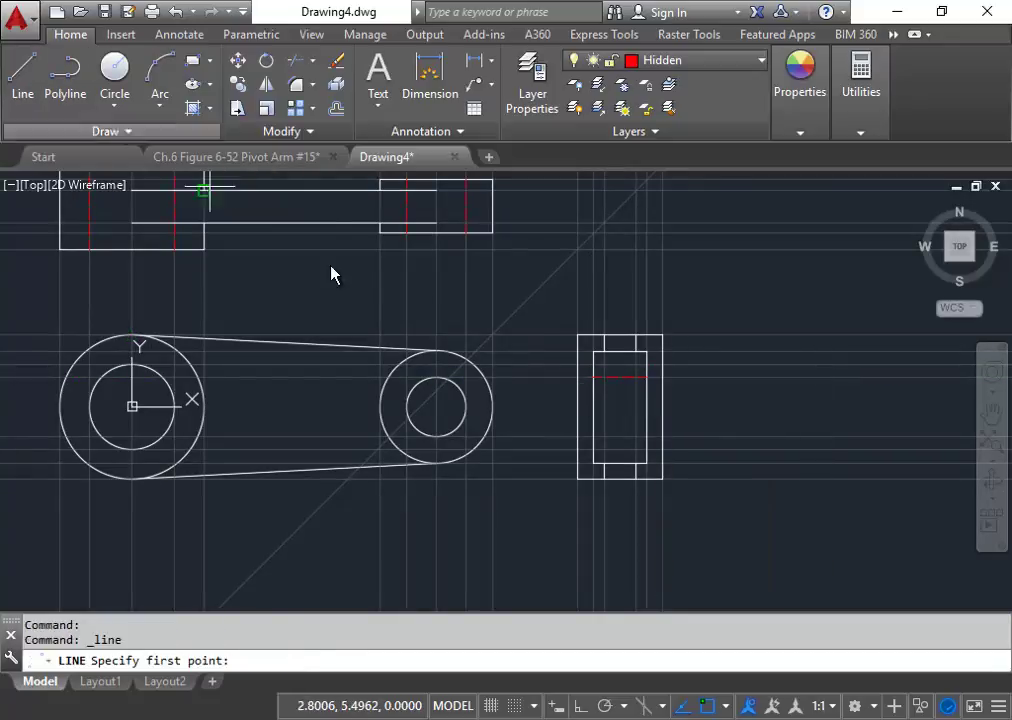
{"action": "left_click", "coordinate": [594, 437]}
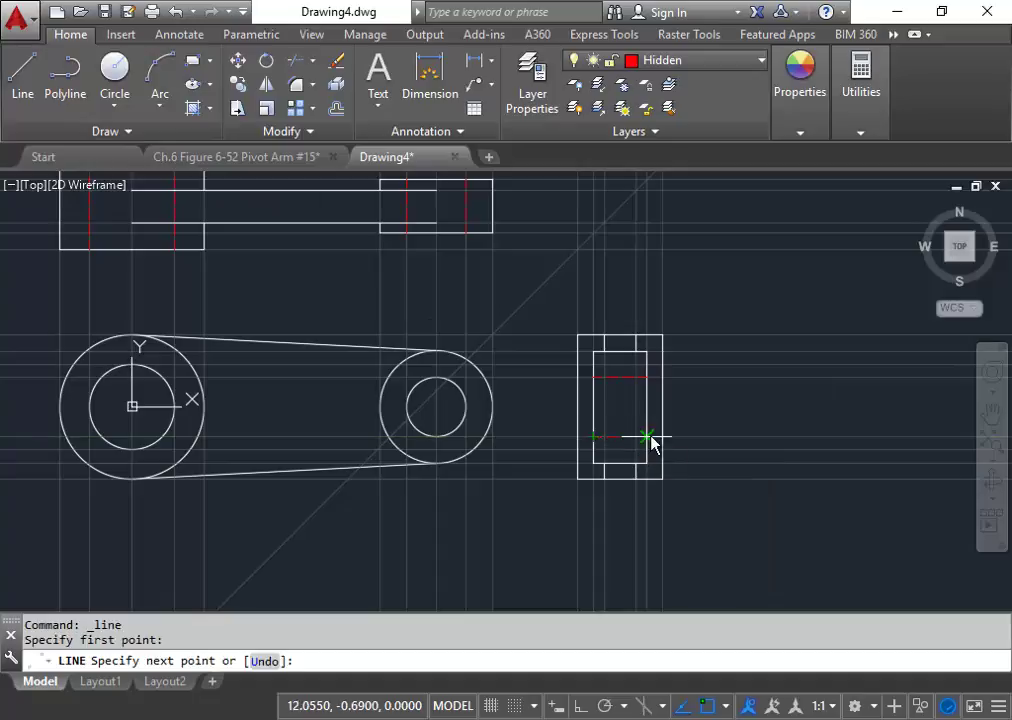
{"action": "left_click", "coordinate": [648, 437]}
{"action": "right_click", "coordinate": [657, 418]}
{"action": "left_click", "coordinate": [685, 428]}
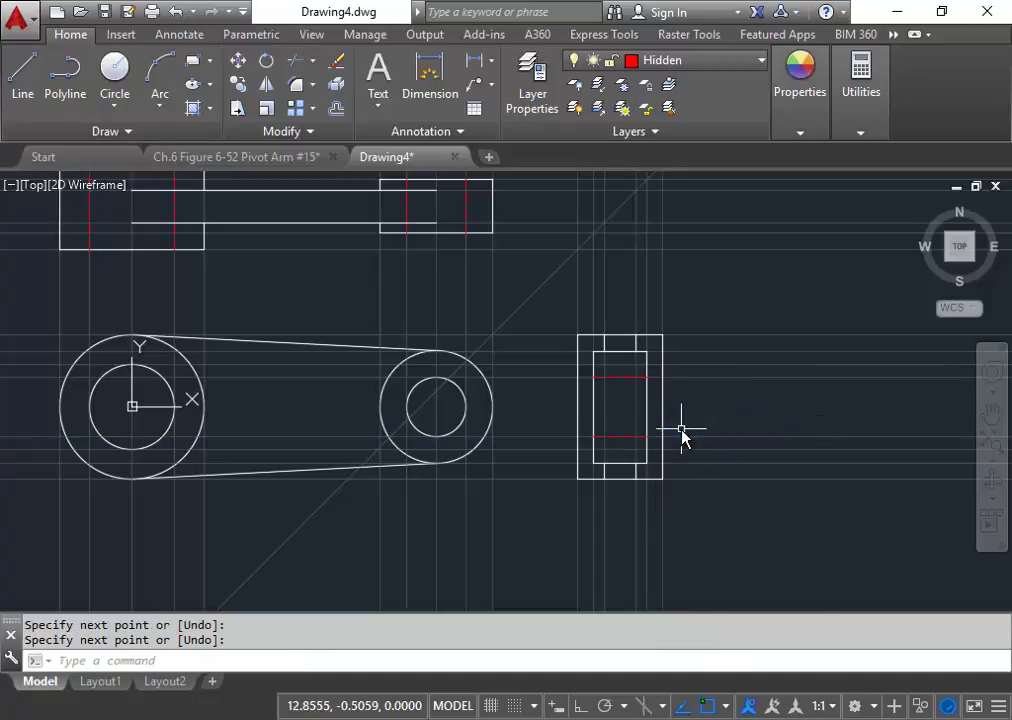
Draw the lower edge of the large hub's hole as a horizontal hidden line across the side view's outer rectangle.
{"action": "left_click", "coordinate": [20, 66]}
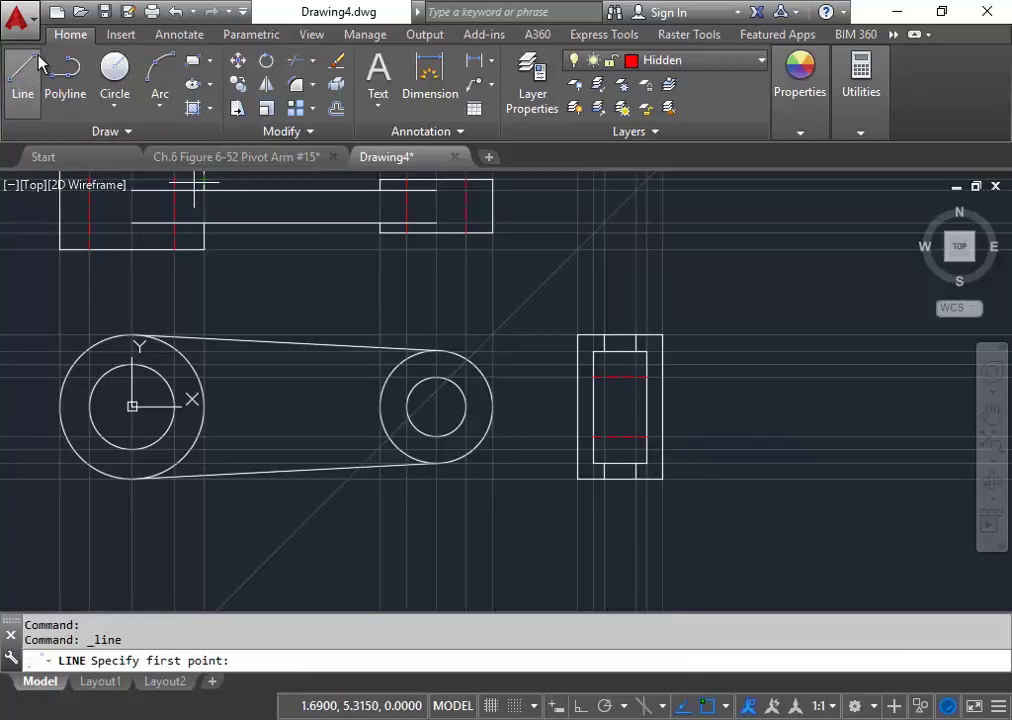
{"action": "left_click", "coordinate": [580, 458]}
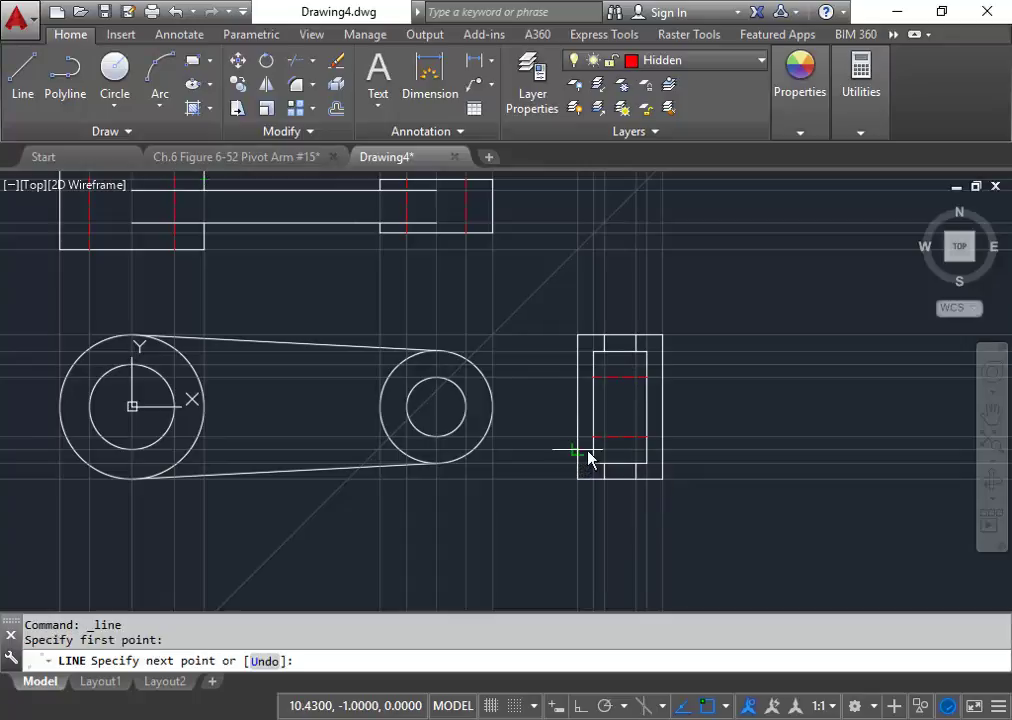
{"action": "left_click", "coordinate": [660, 449]}
{"action": "right_click", "coordinate": [672, 420]}
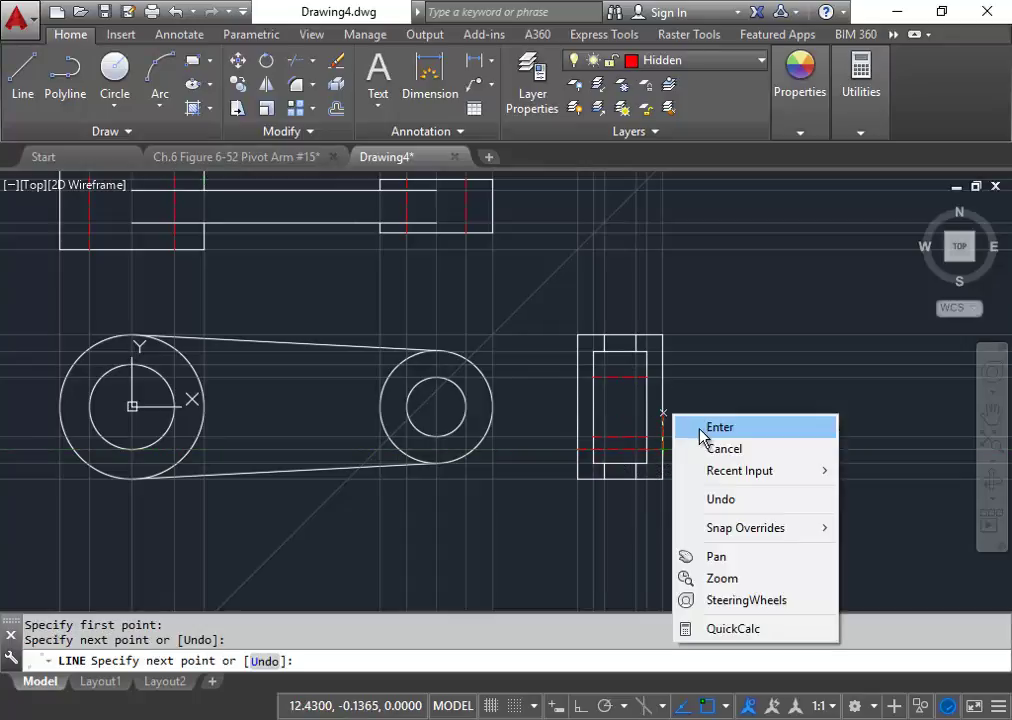
{"action": "left_click", "coordinate": [718, 425]}
Draw the upper edge of the large hub's hole as a horizontal hidden line across the side view's outer rectangle.
{"action": "left_click", "coordinate": [22, 72]}
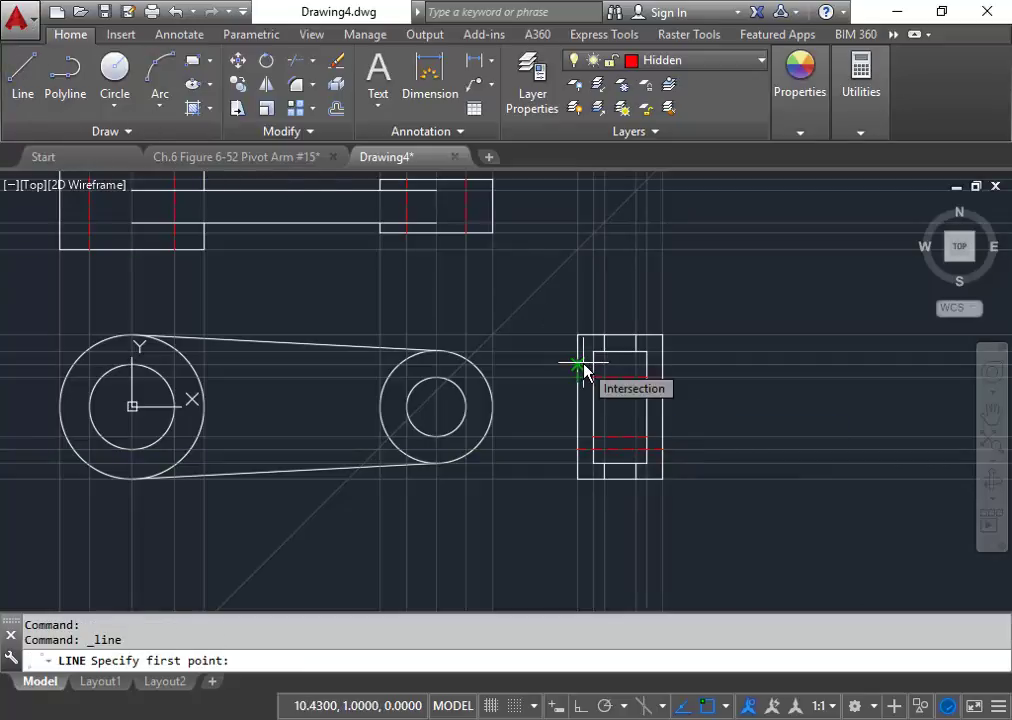
{"action": "left_click", "coordinate": [584, 369]}
{"action": "left_click", "coordinate": [664, 367]}
{"action": "right_click", "coordinate": [696, 336]}
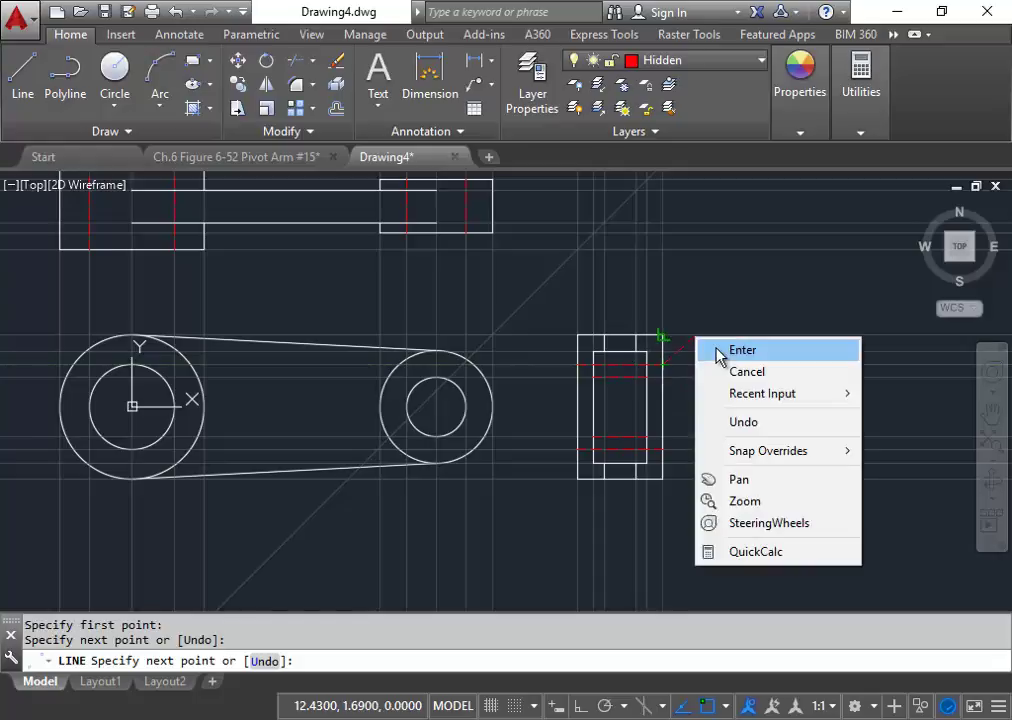
{"action": "left_click", "coordinate": [718, 354]}
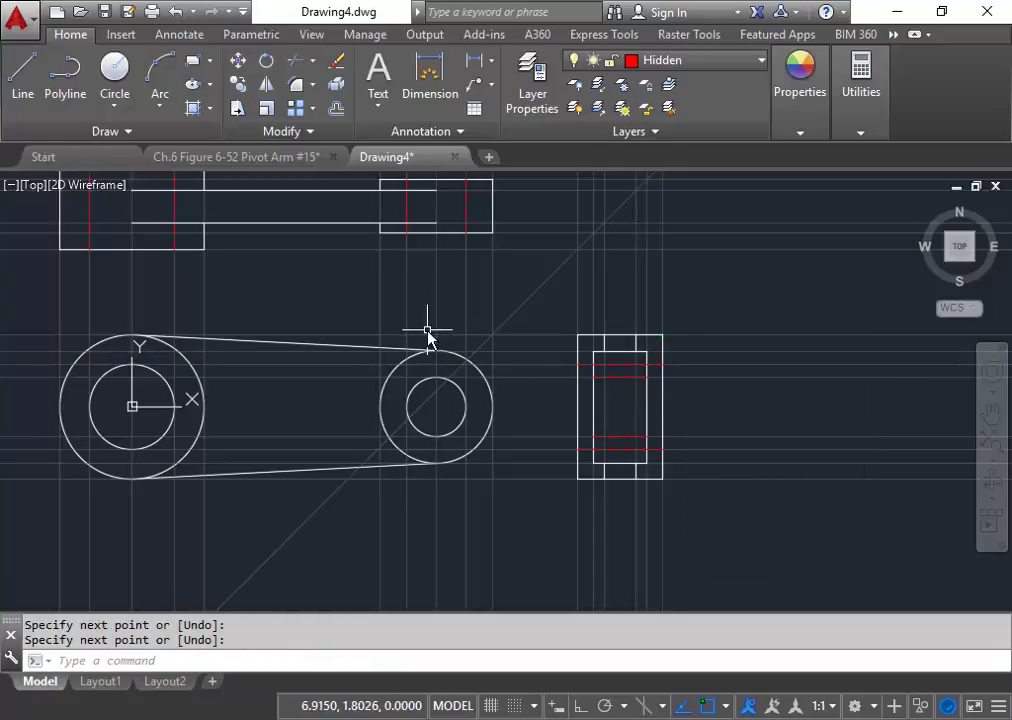
Make Center the current layer and set the DIMCEN variable to -.09.
{"action": "mouse_move", "coordinate": [427, 334]}
{"action": "middle_mouse_down"}
{"action": "mouse_move", "coordinate": [472, 357]}
{"action": "mouse_move", "coordinate": [501, 405]}
{"action": "middle_mouse_up"}
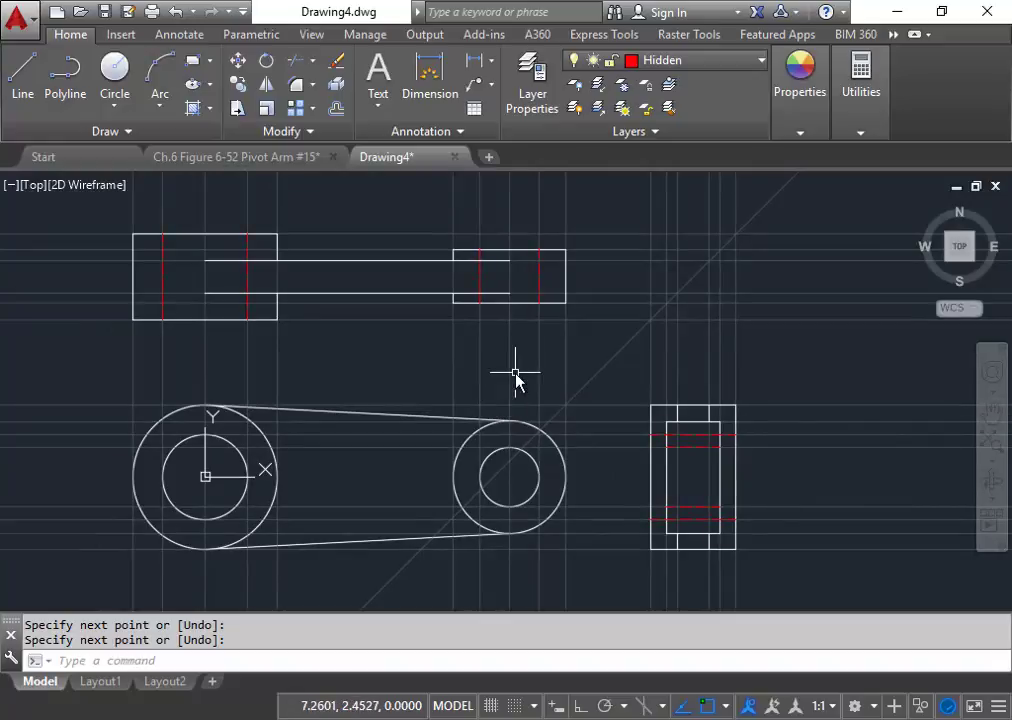
{"action": "left_click", "coordinate": [706, 68]}
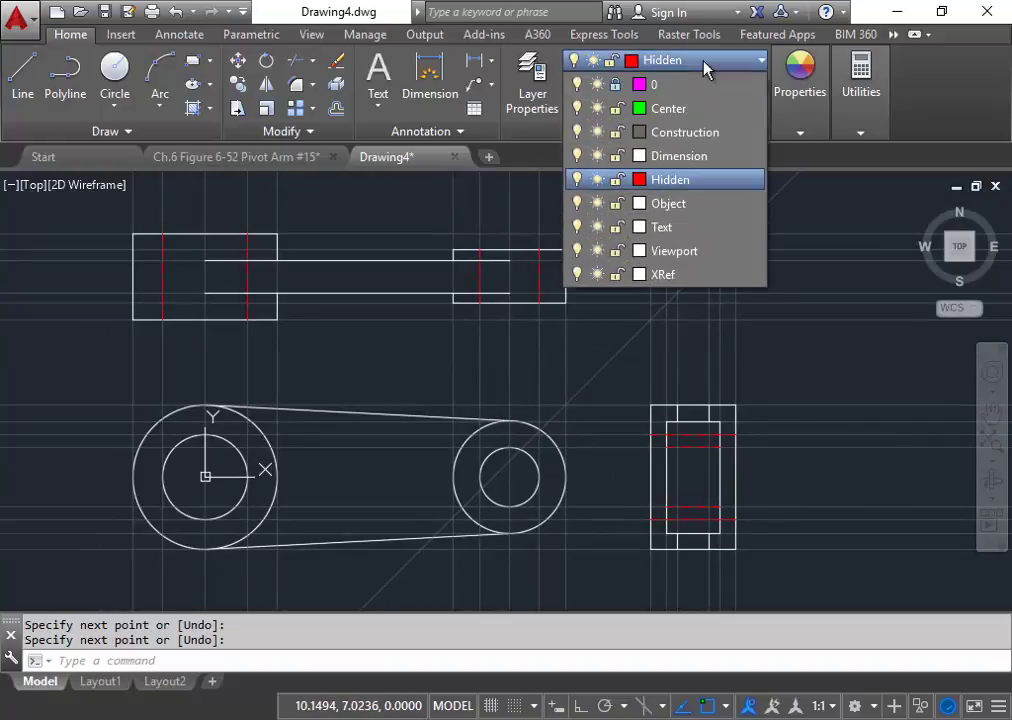
{"action": "left_click", "coordinate": [690, 119]}
{"action": "mouse_move", "coordinate": [250, 238]}
{"action": "middle_mouse_down"}
{"action": "mouse_move", "coordinate": [342, 215]}
{"action": "mouse_move", "coordinate": [323, 233]}
{"action": "middle_mouse_up"}
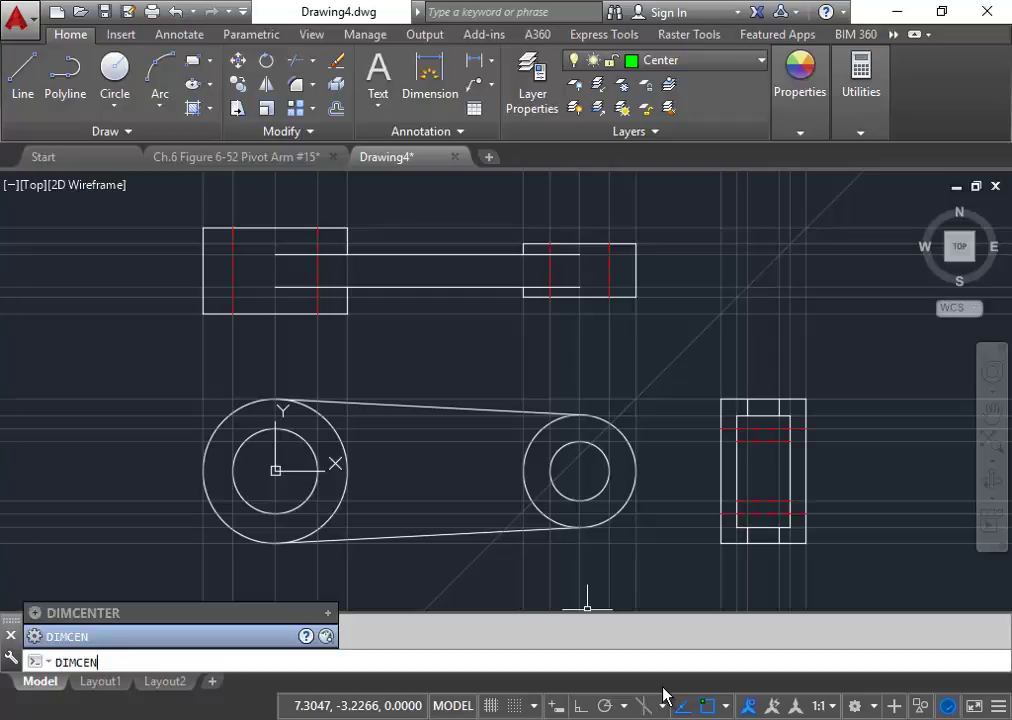
{"action": "key", "text": "Return"}
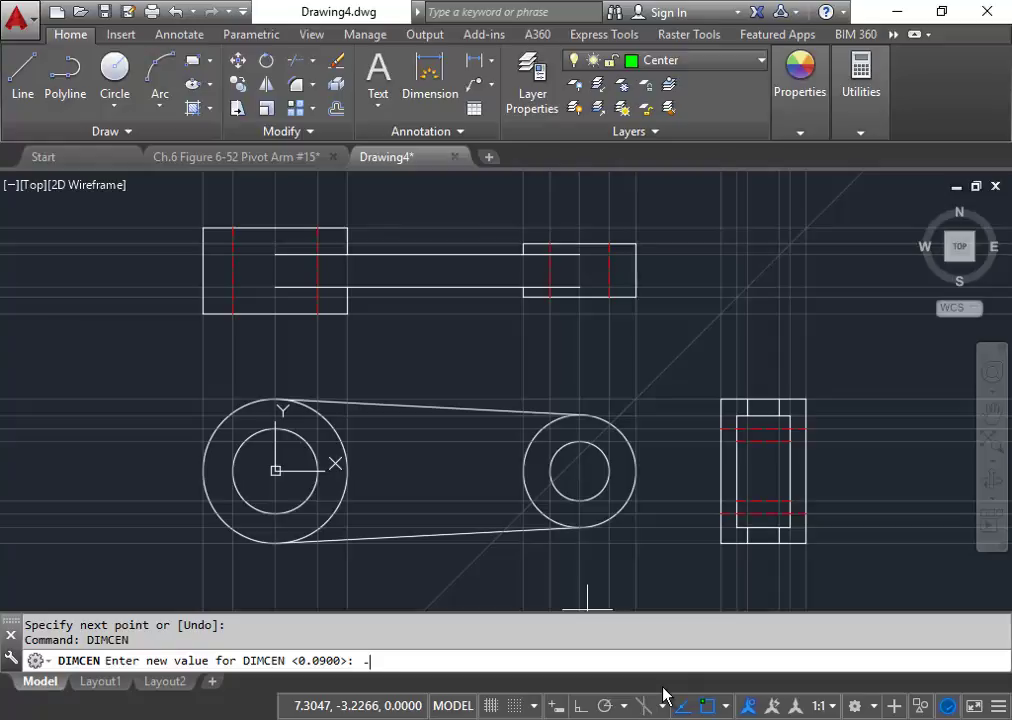
{"action": "key", "text": "Return"}
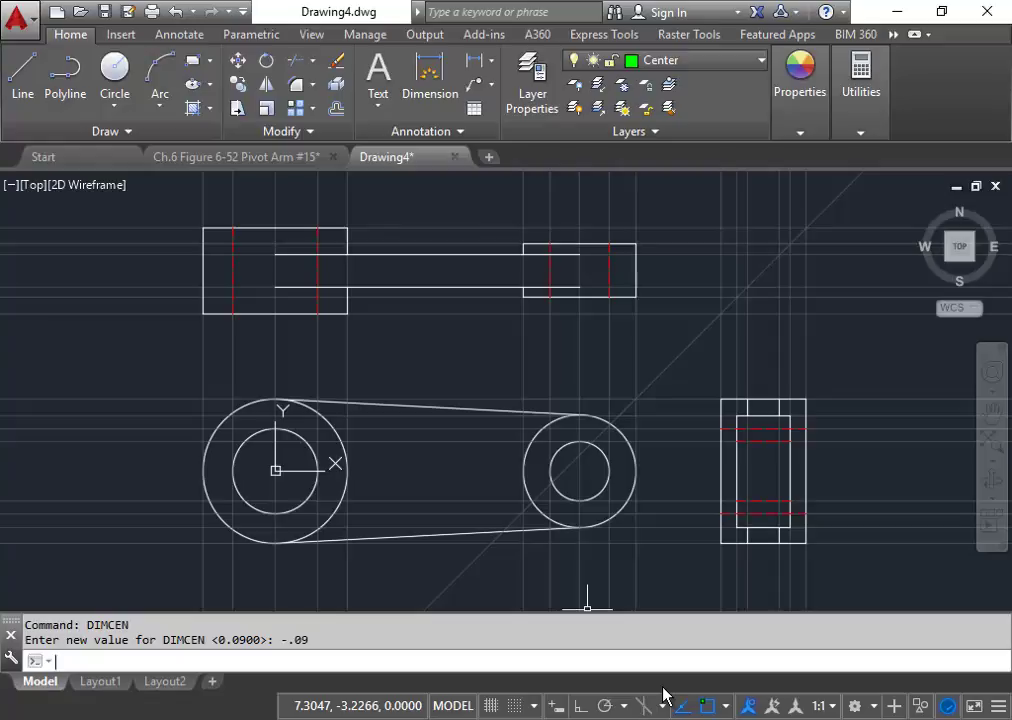
Add center marks with DIMCENTER to the outer circles of the large and small hubs in the front view.
{"action": "type", "text": "dim"}
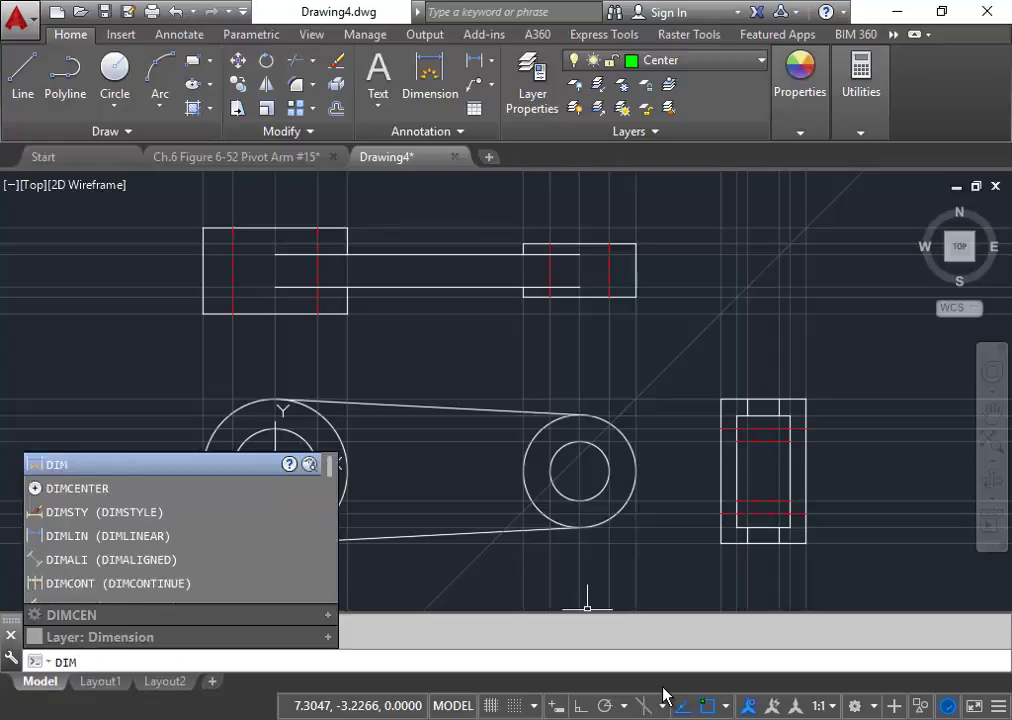
{"action": "type", "text": "CEnter"}
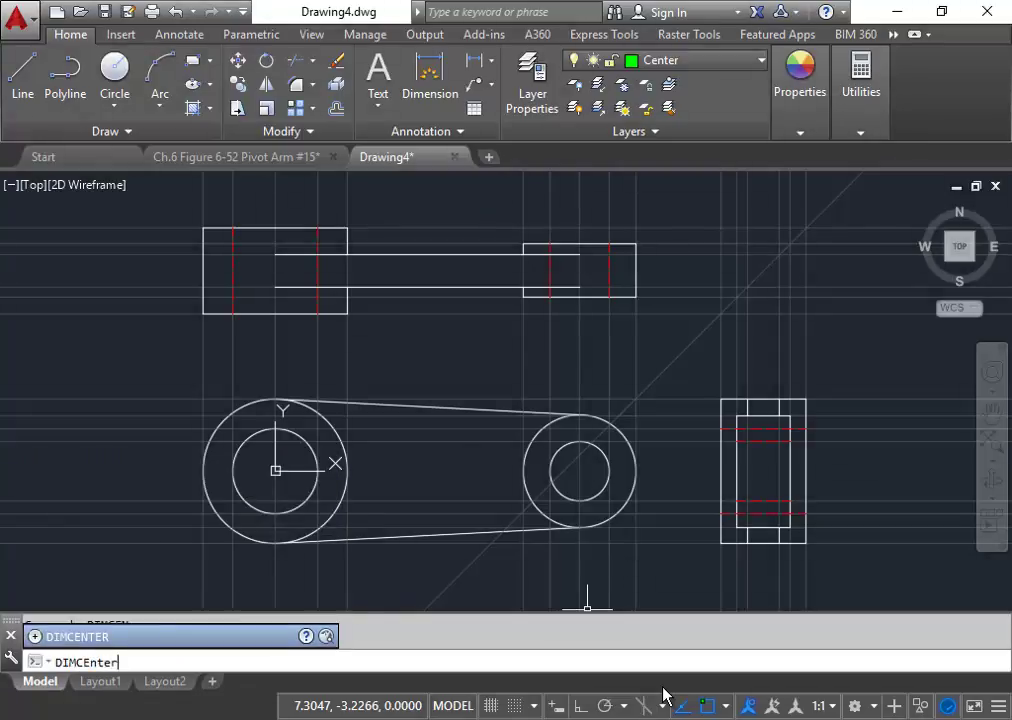
{"action": "key", "text": "Return"}
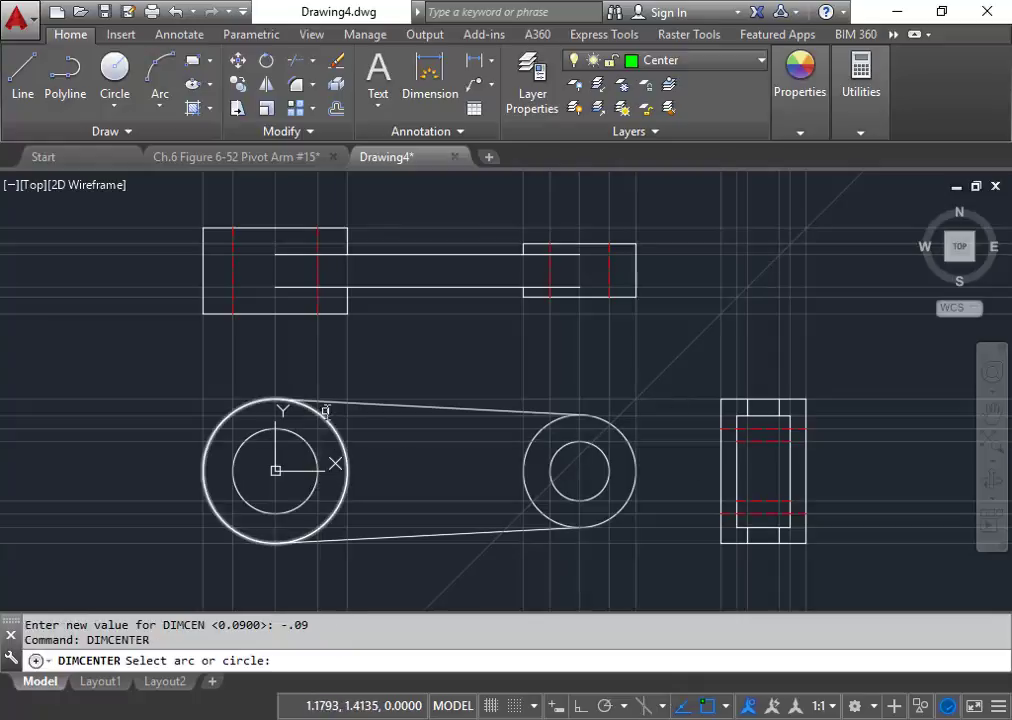
{"action": "left_click", "coordinate": [242, 405]}
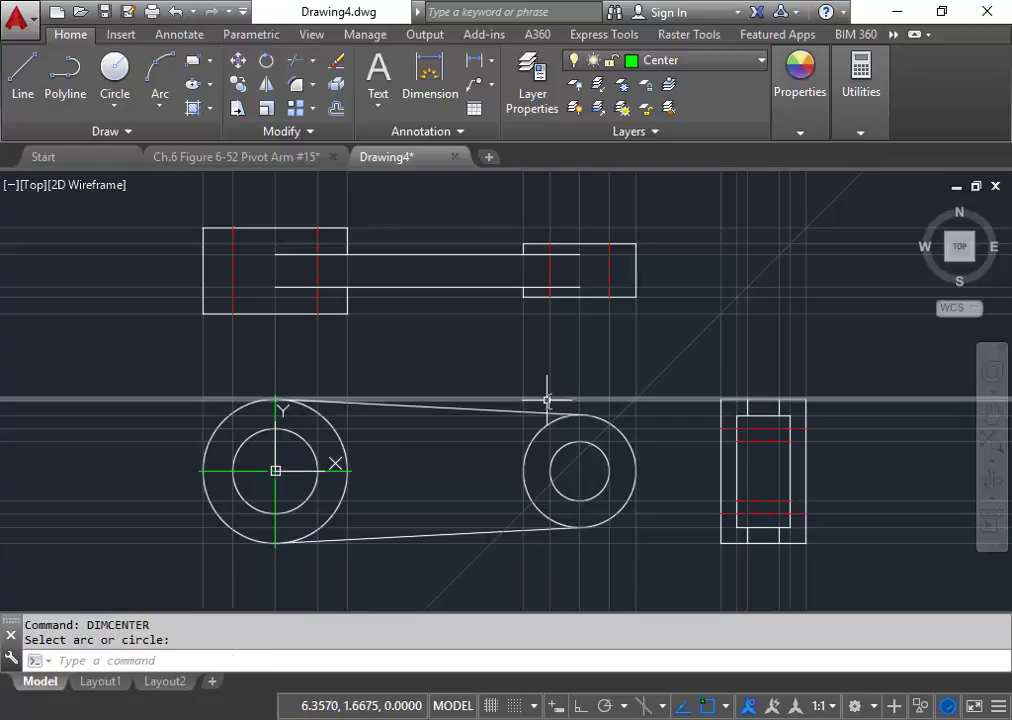
{"action": "key", "text": "Return"}
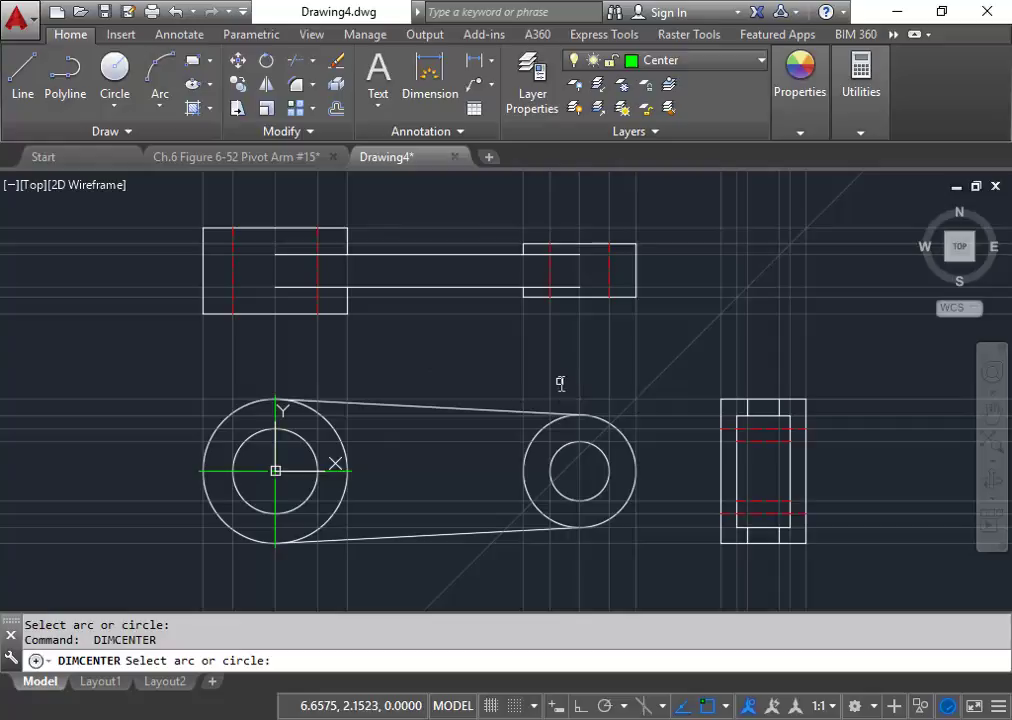
{"action": "left_click", "coordinate": [620, 432]}
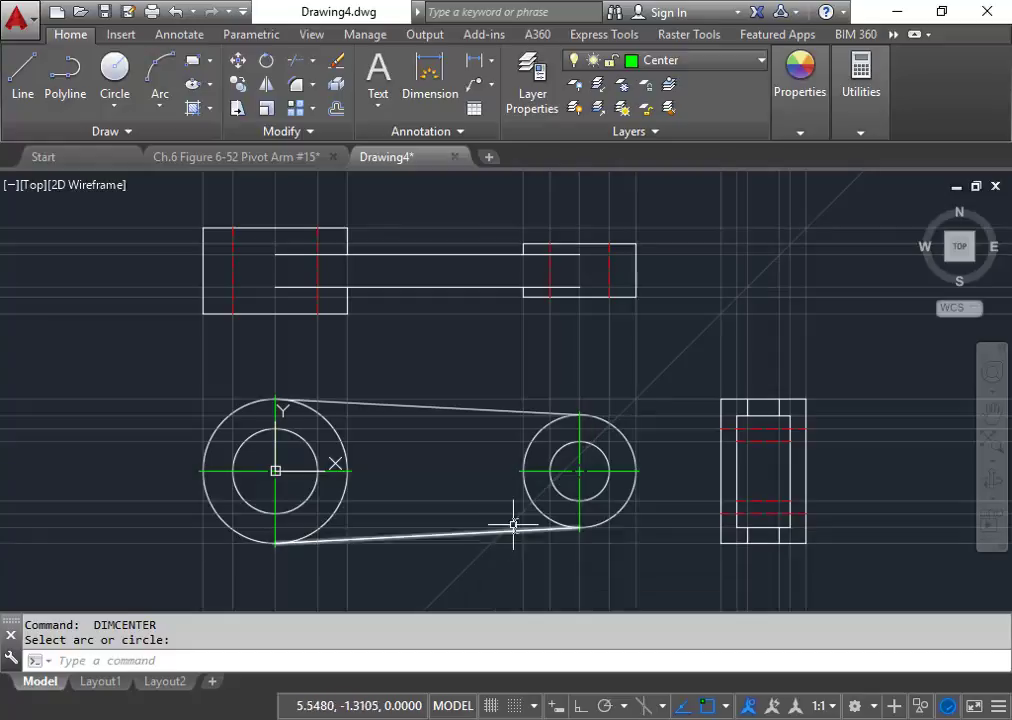
{"action": "key", "text": "Escape"}
{"action": "key", "text": "Escape"}
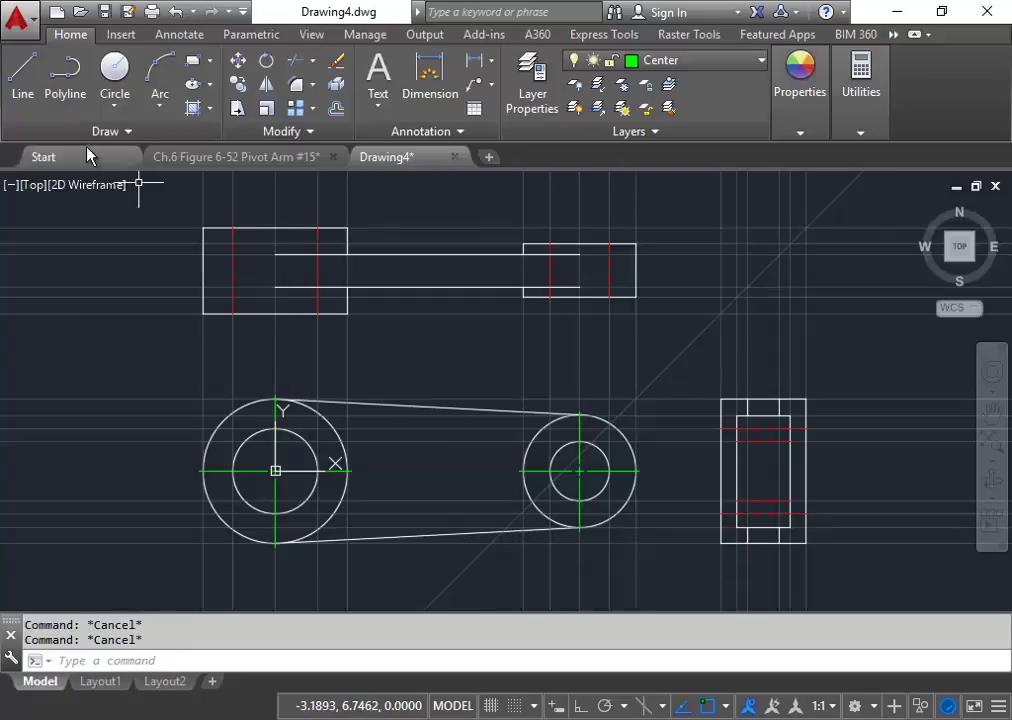
Draw a vertical centerline through the middle of the large hub in the top view, from its upper edge to its lower edge.
{"action": "left_click", "coordinate": [23, 75]}
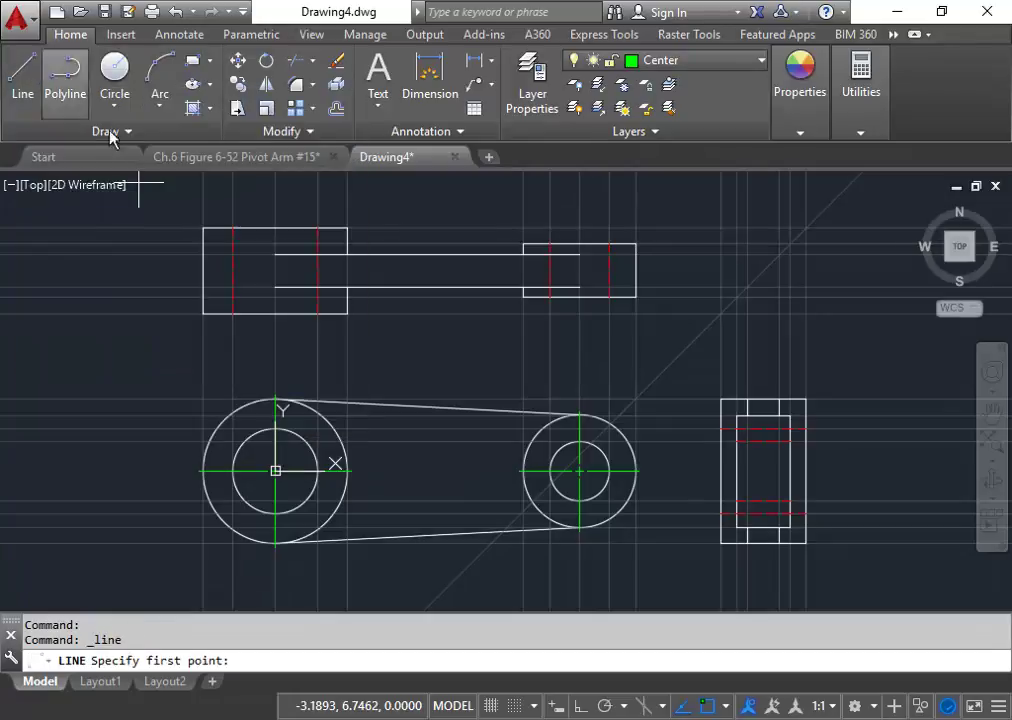
{"action": "left_click", "coordinate": [276, 229]}
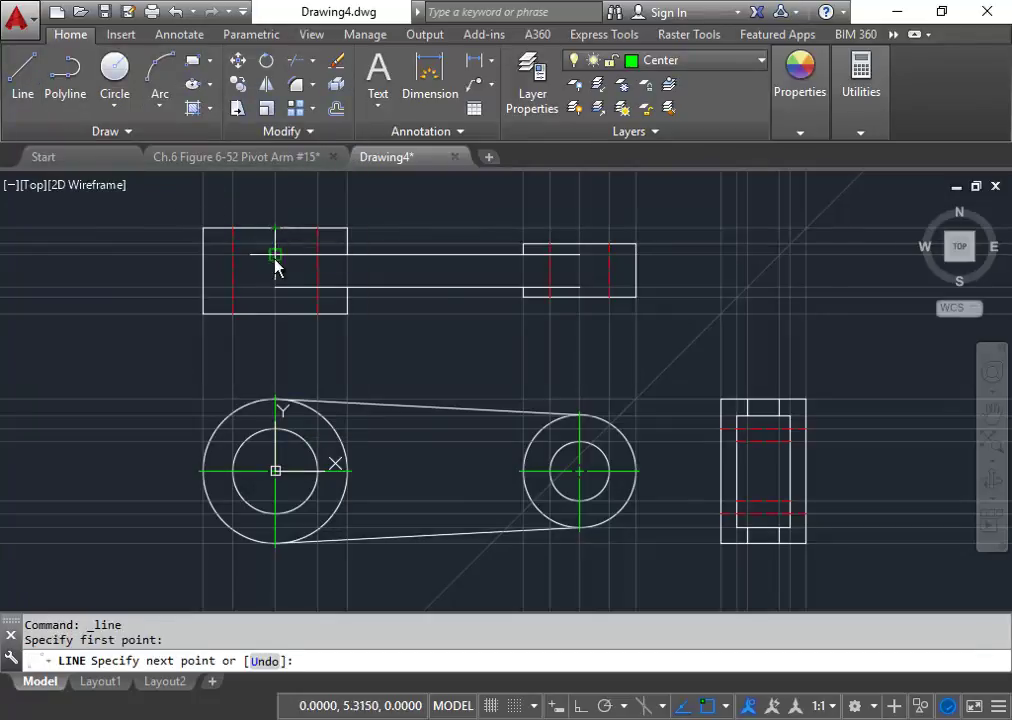
{"action": "left_click", "coordinate": [274, 318]}
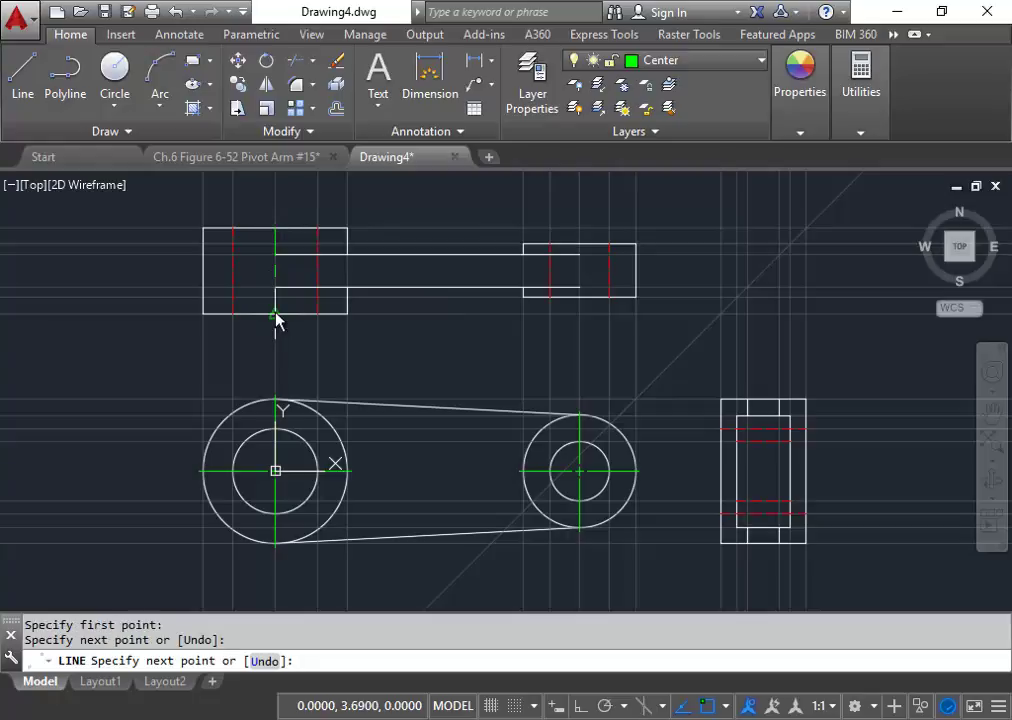
{"action": "key", "text": "Escape"}
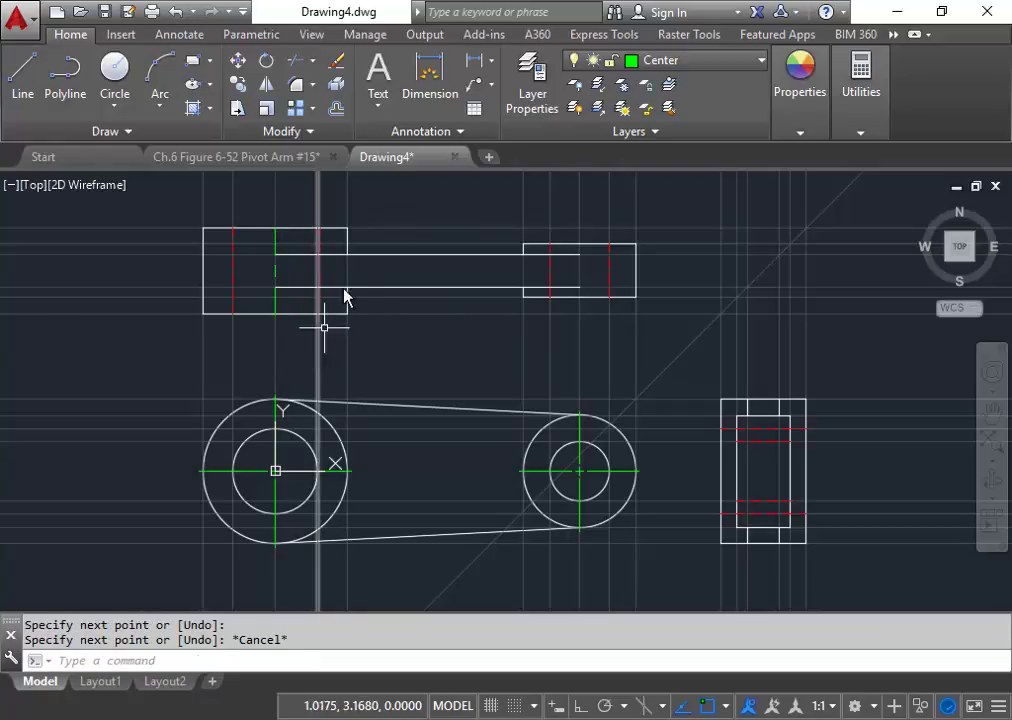
Stretch both ends of the large hub's vertical centerline in the top view .09 beyond the hub's edges.
{"action": "scroll", "coordinate": [226, 252], "scroll_direction": "up", "scroll_amount": 4}
{"action": "scroll", "coordinate": [309, 263], "scroll_direction": "down", "scroll_amount": 2}
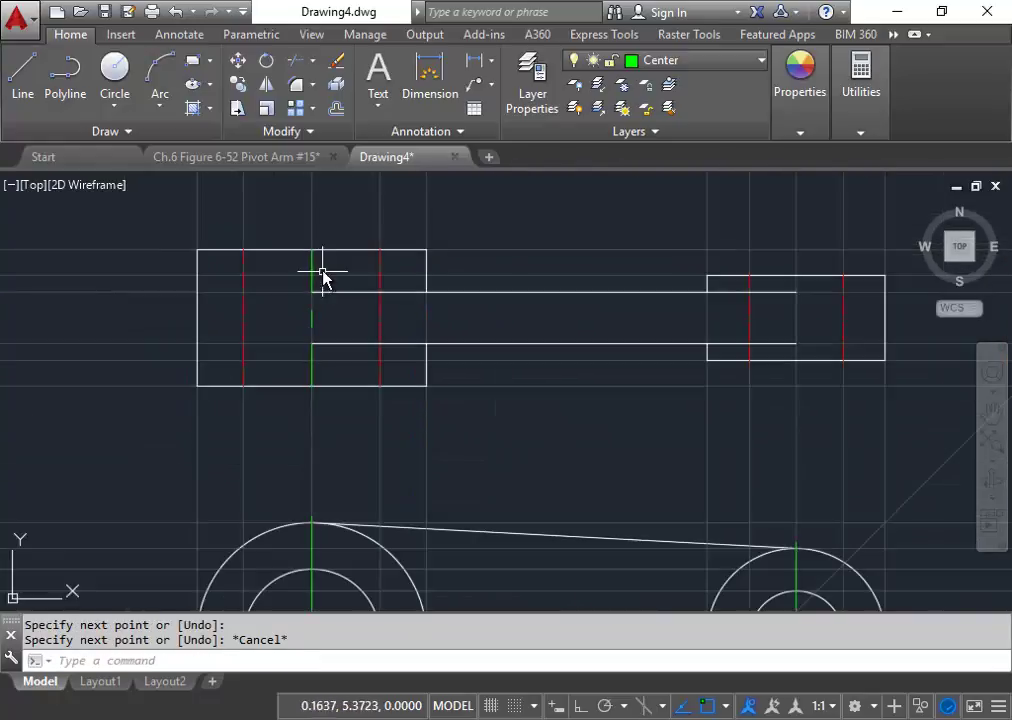
{"action": "scroll", "coordinate": [323, 276], "scroll_direction": "up", "scroll_amount": 2}
{"action": "left_click", "coordinate": [312, 250]}
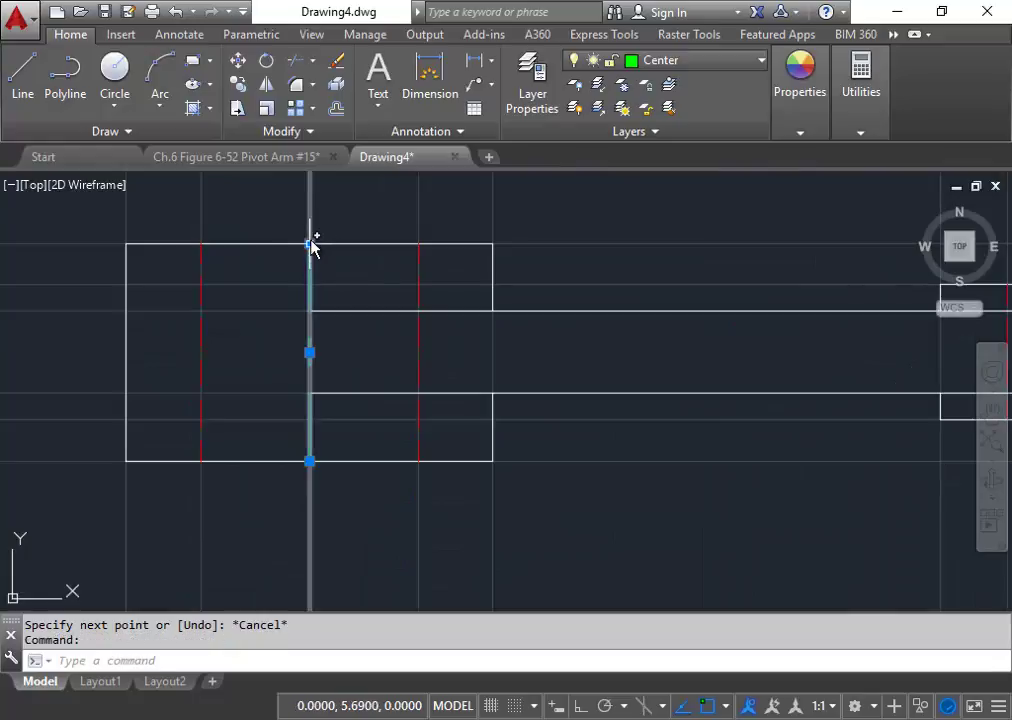
{"action": "left_click", "coordinate": [310, 244]}
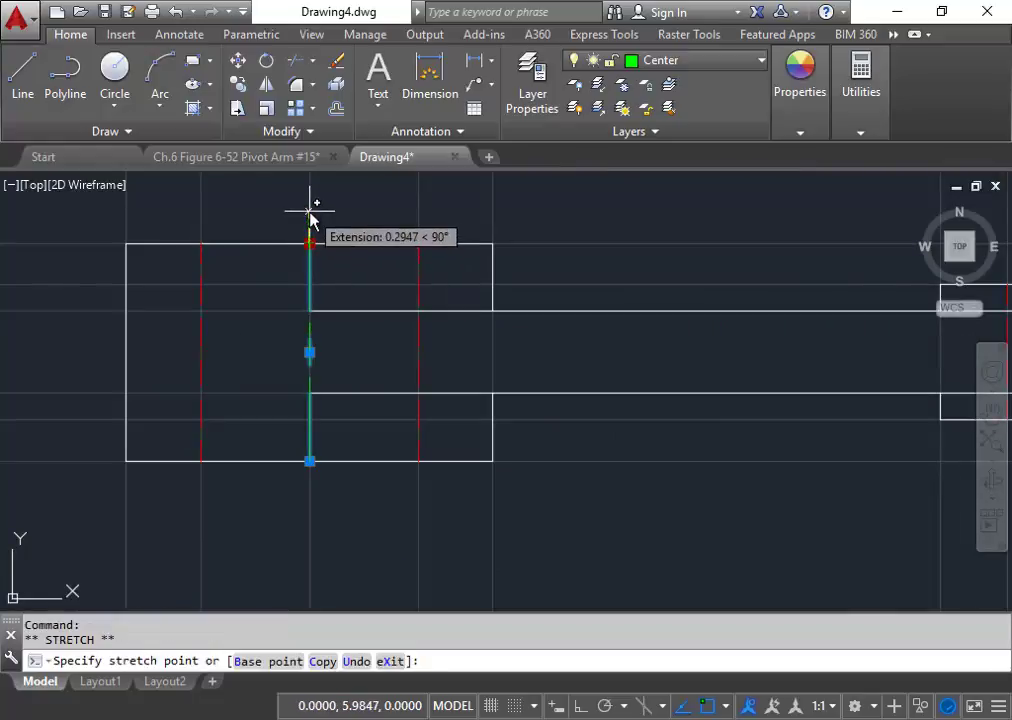
{"action": "key", "text": "Return"}
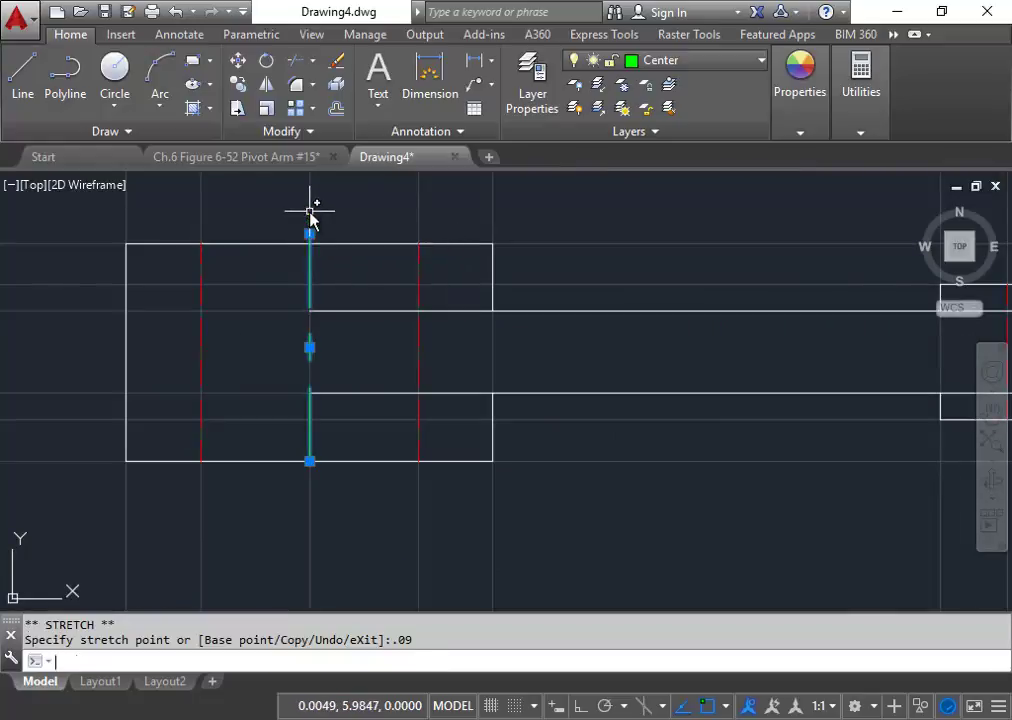
{"action": "left_click", "coordinate": [310, 461]}
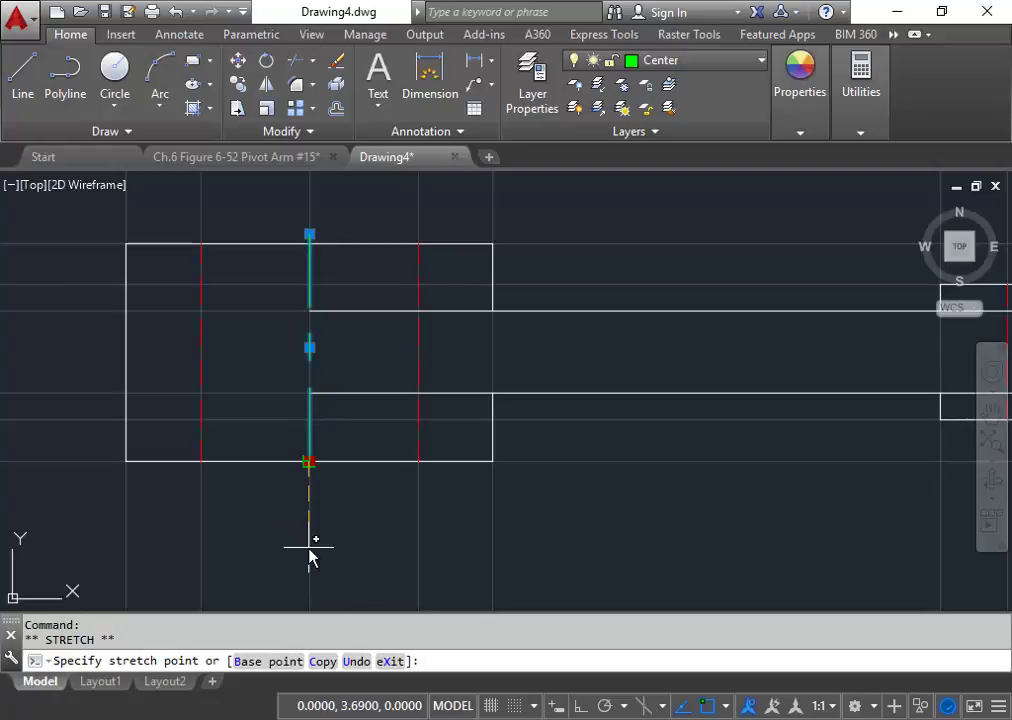
{"action": "key", "text": "Return"}
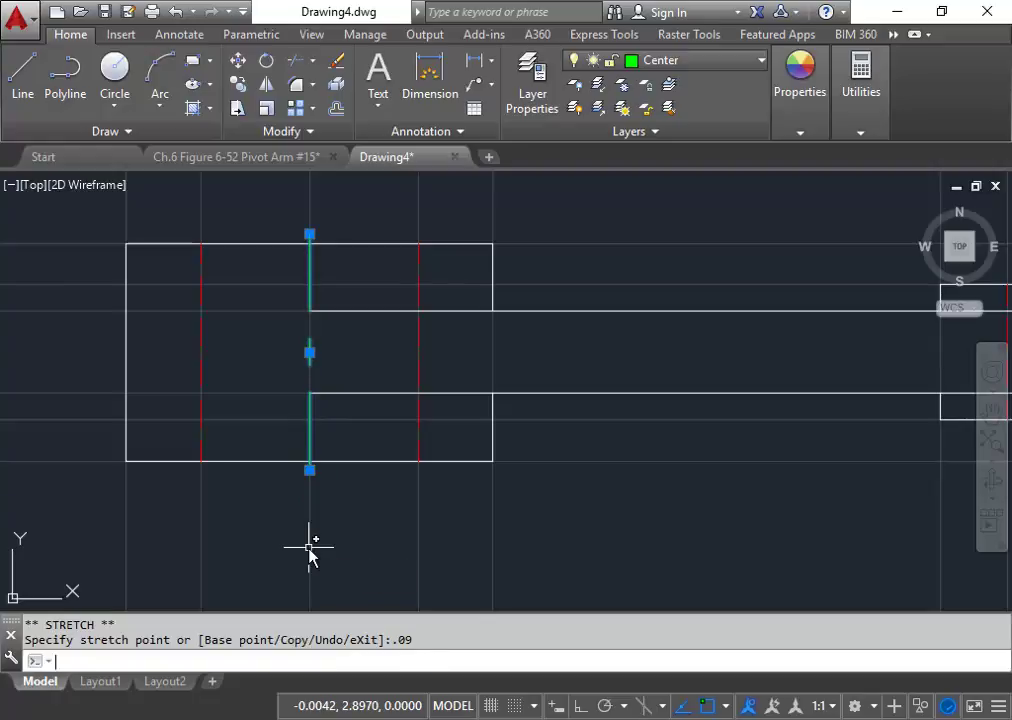
{"action": "key", "text": "Escape"}
Draw a vertical centerline through the middle of the small hub in the top view, from its upper edge to its lower edge.
{"action": "scroll", "coordinate": [500, 430], "scroll_direction": "down", "scroll_amount": 2}
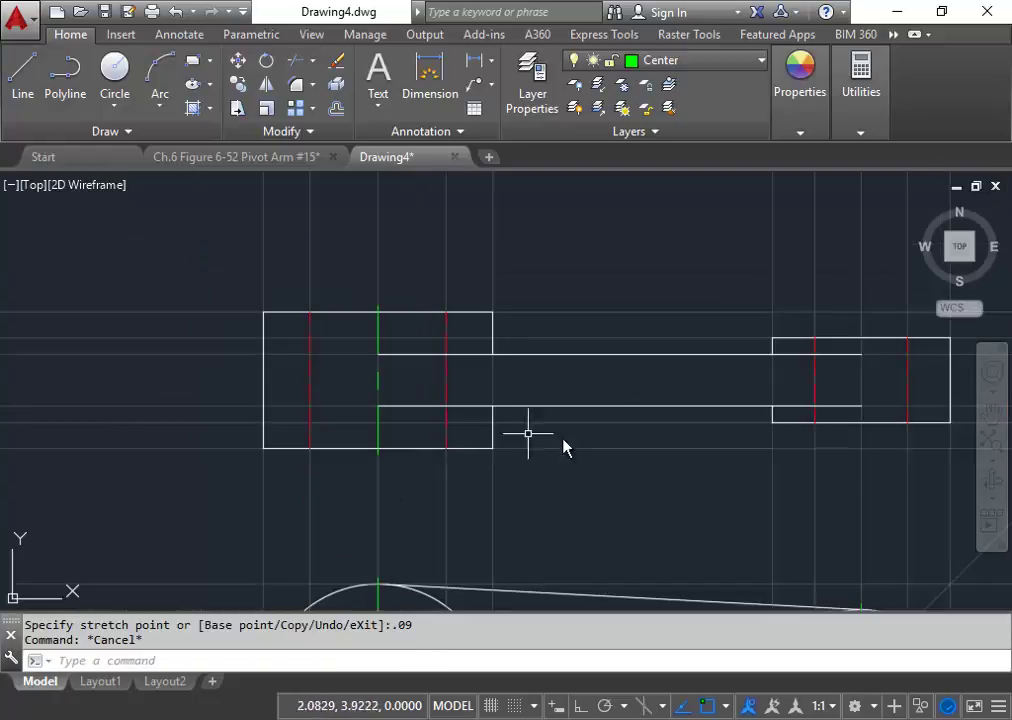
{"action": "mouse_move", "coordinate": [565, 445]}
{"action": "middle_mouse_down"}
{"action": "mouse_move", "coordinate": [385, 430]}
{"action": "mouse_move", "coordinate": [380, 413]}
{"action": "middle_mouse_up"}
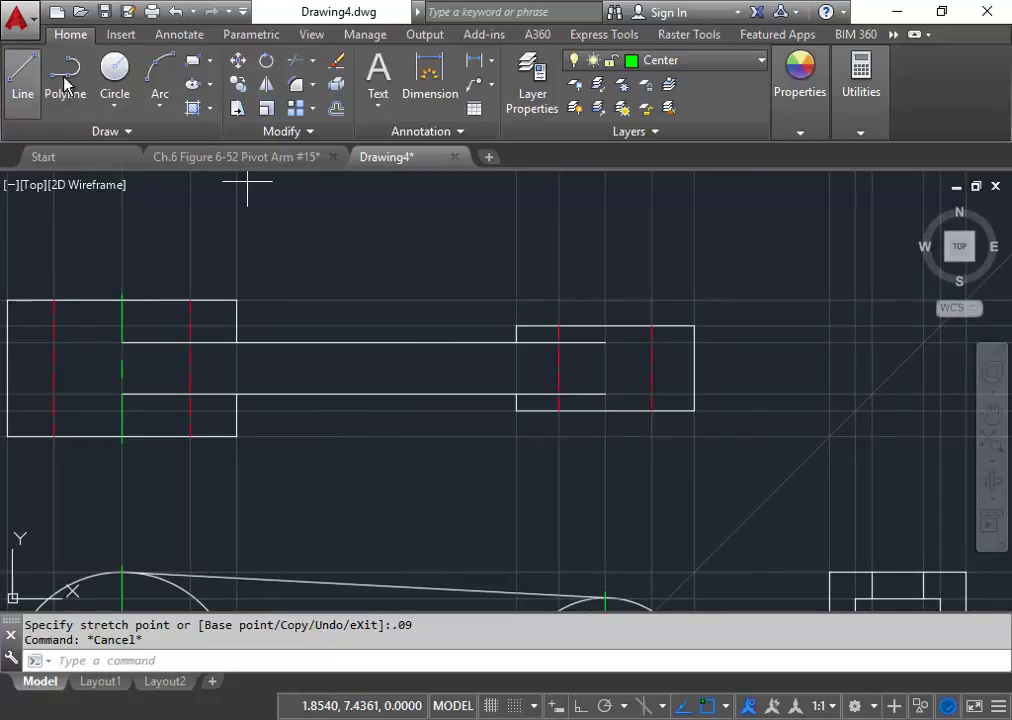
{"action": "left_click", "coordinate": [22, 75]}
{"action": "left_click", "coordinate": [606, 336]}
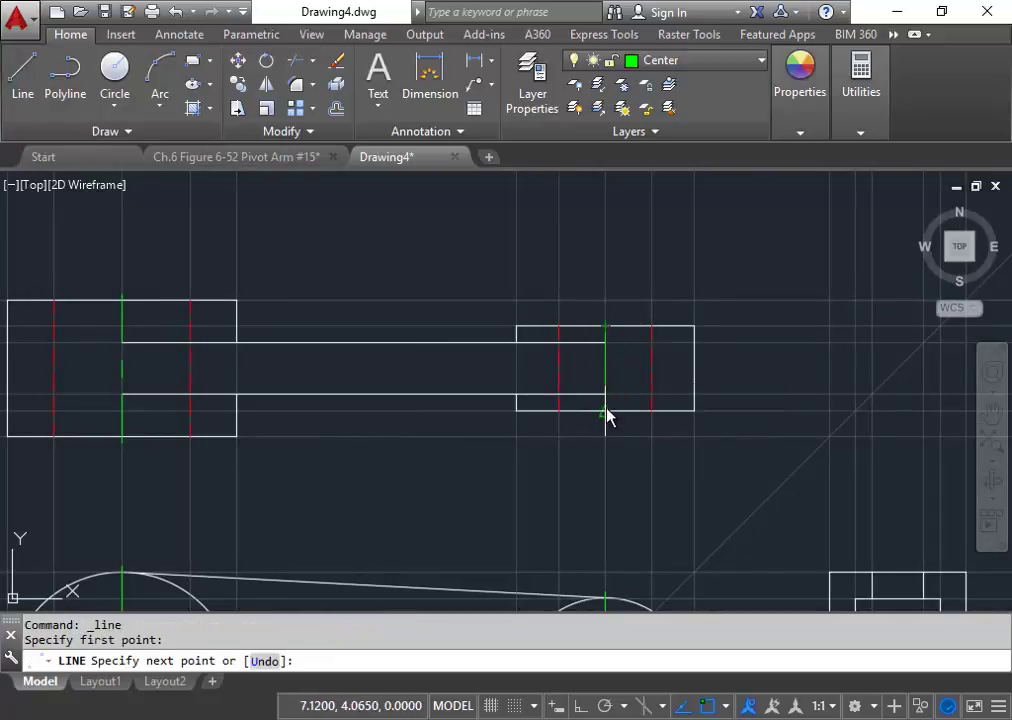
{"action": "left_click", "coordinate": [606, 410]}
{"action": "key", "text": "Escape"}
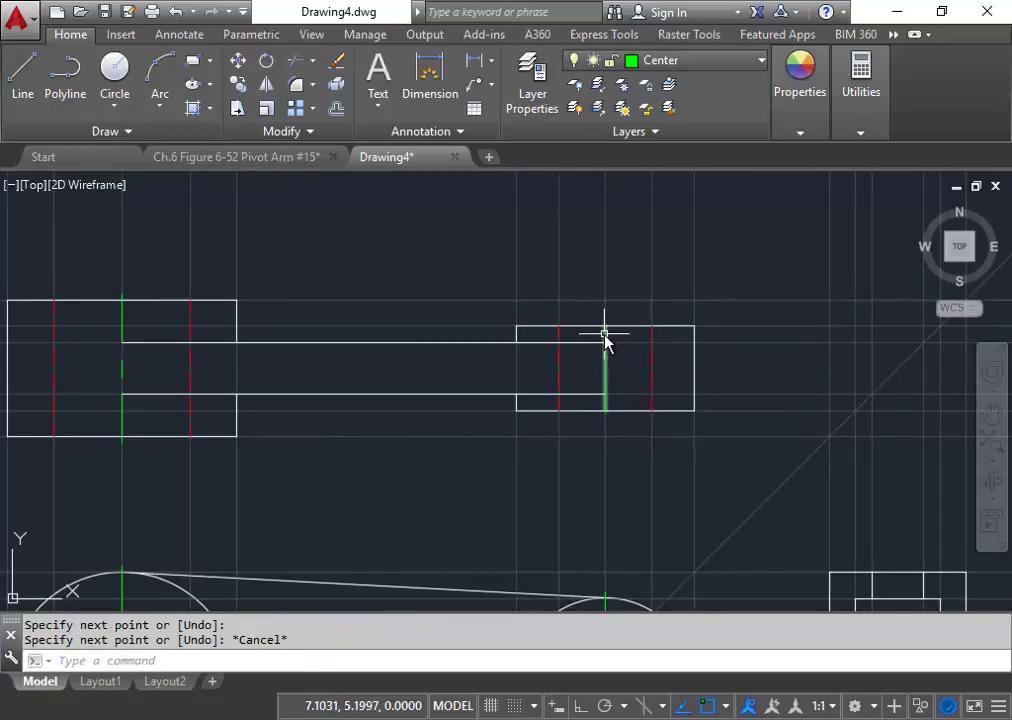
Stretch both ends of the small hub's vertical centerline in the top view .09 beyond the hub's edges.
{"action": "left_click", "coordinate": [605, 338]}
{"action": "left_click", "coordinate": [606, 327]}
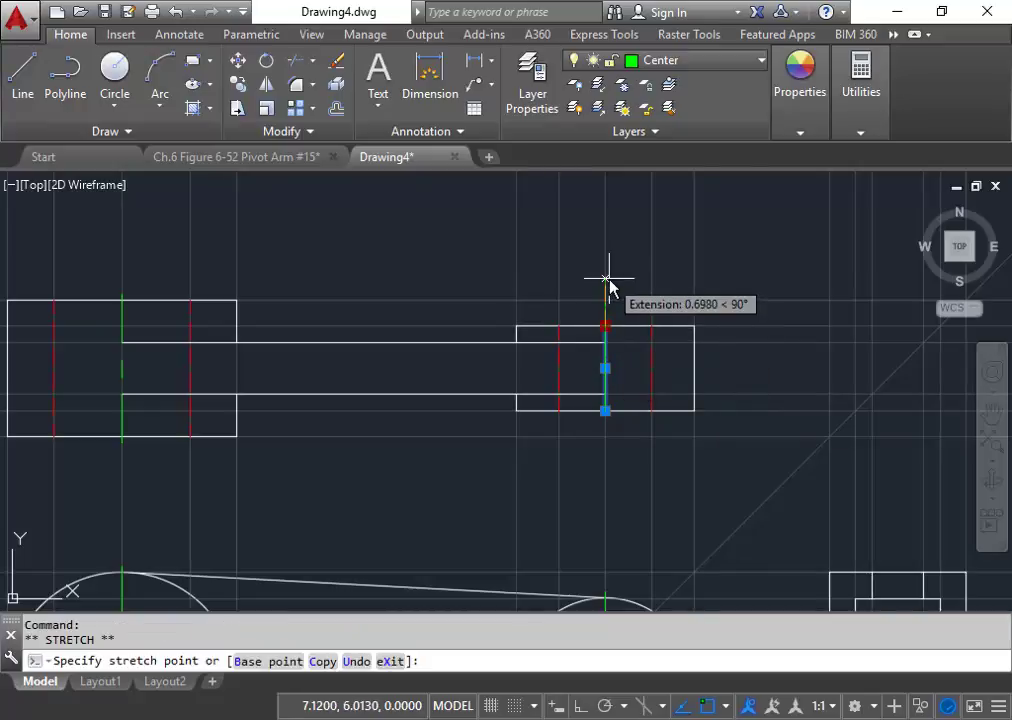
{"action": "type", "text": ".09"}
{"action": "key", "text": "Return"}
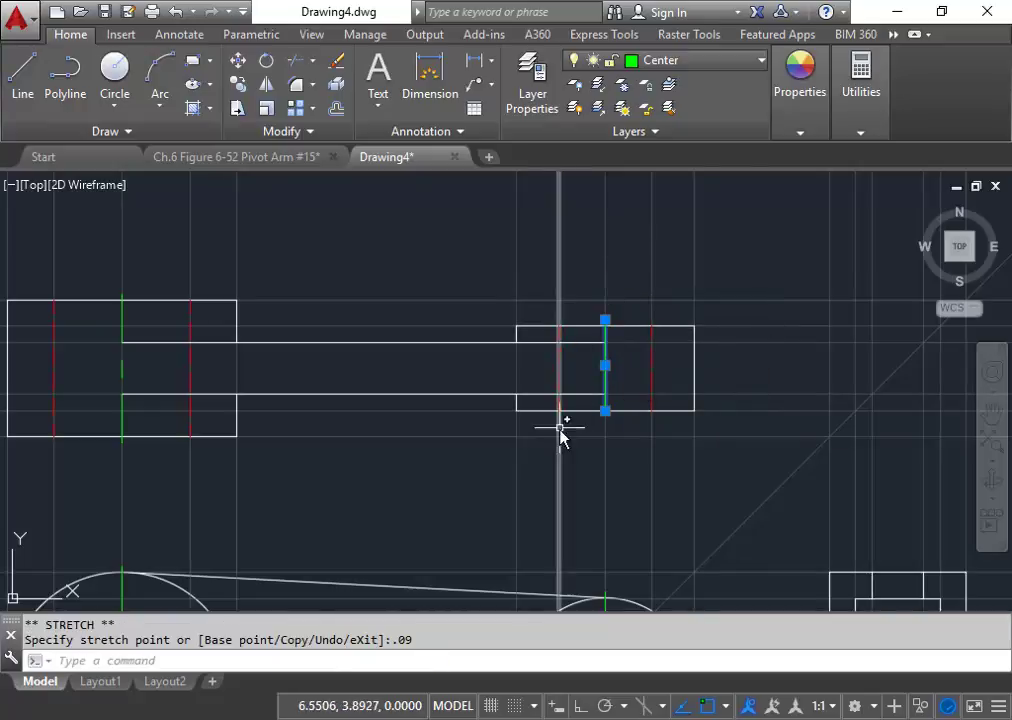
{"action": "left_click", "coordinate": [605, 411]}
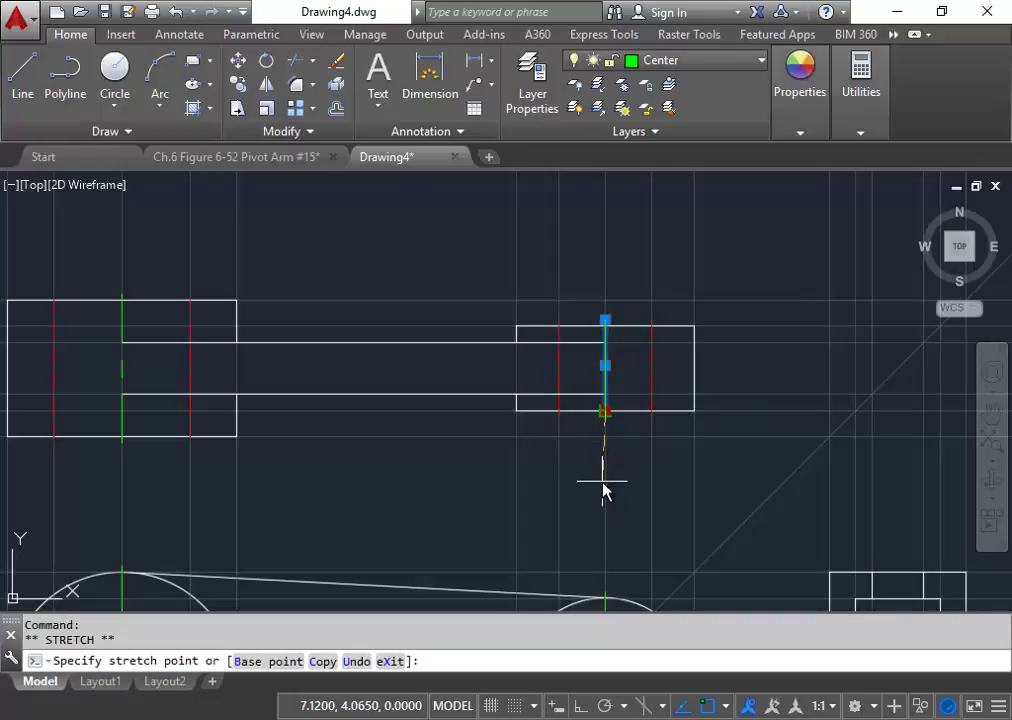
{"action": "type", "text": ".09"}
{"action": "key", "text": "Return"}
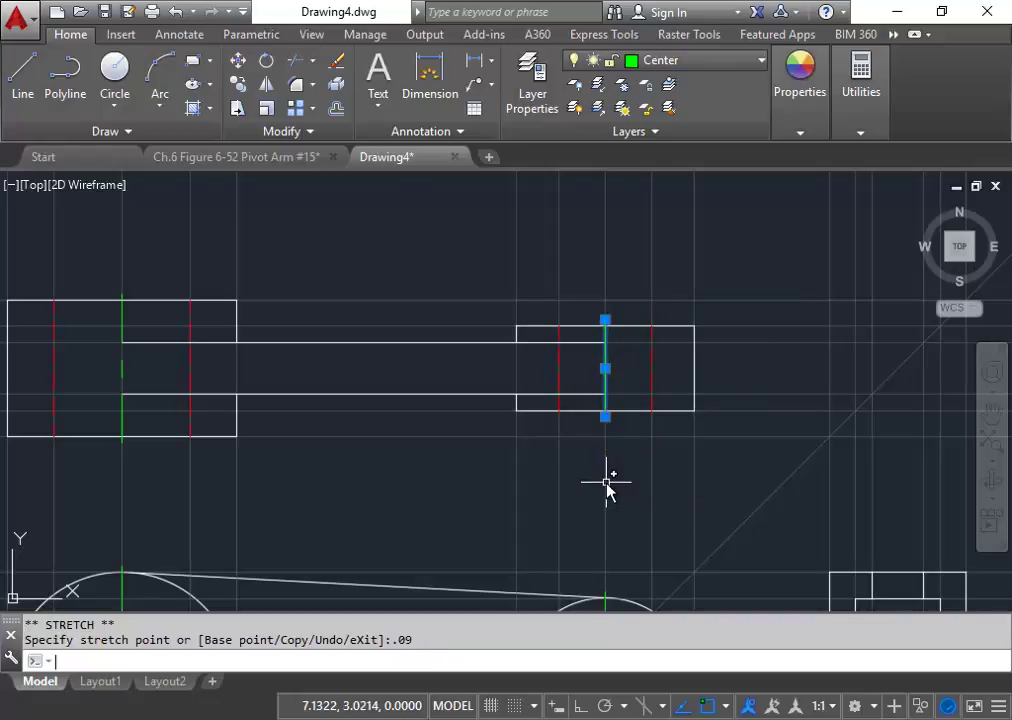
{"action": "scroll", "coordinate": [600, 470], "scroll_direction": "down", "scroll_amount": 2}
{"action": "middle_click_drag", "start_coordinate": [626, 402], "coordinate": [621, 323]}
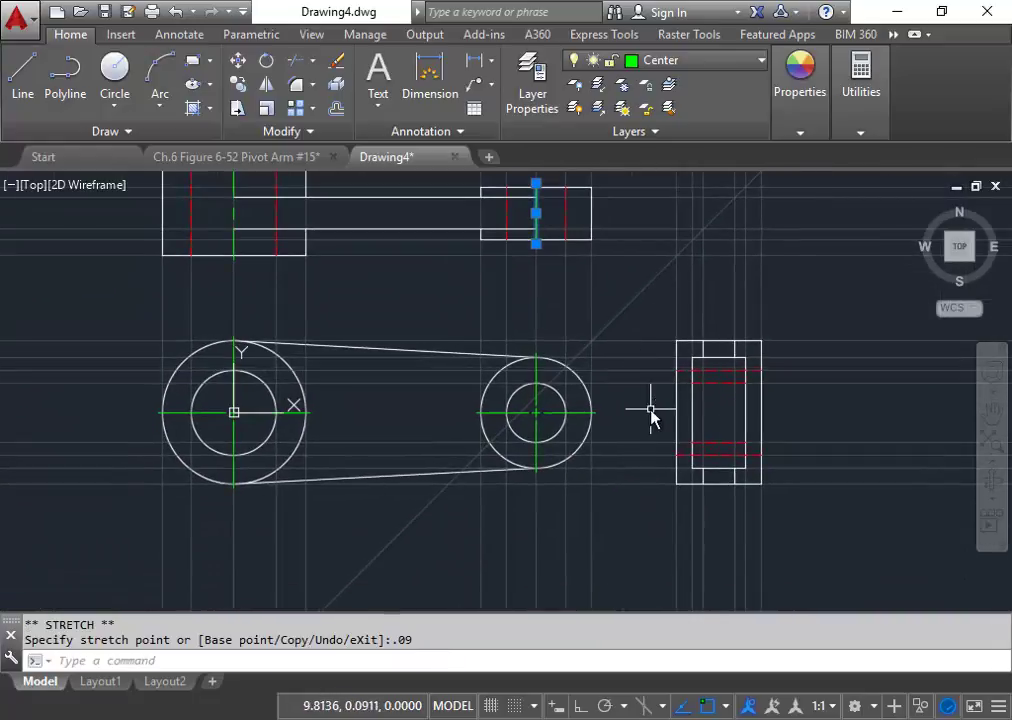
{"action": "key", "text": "Escape"}
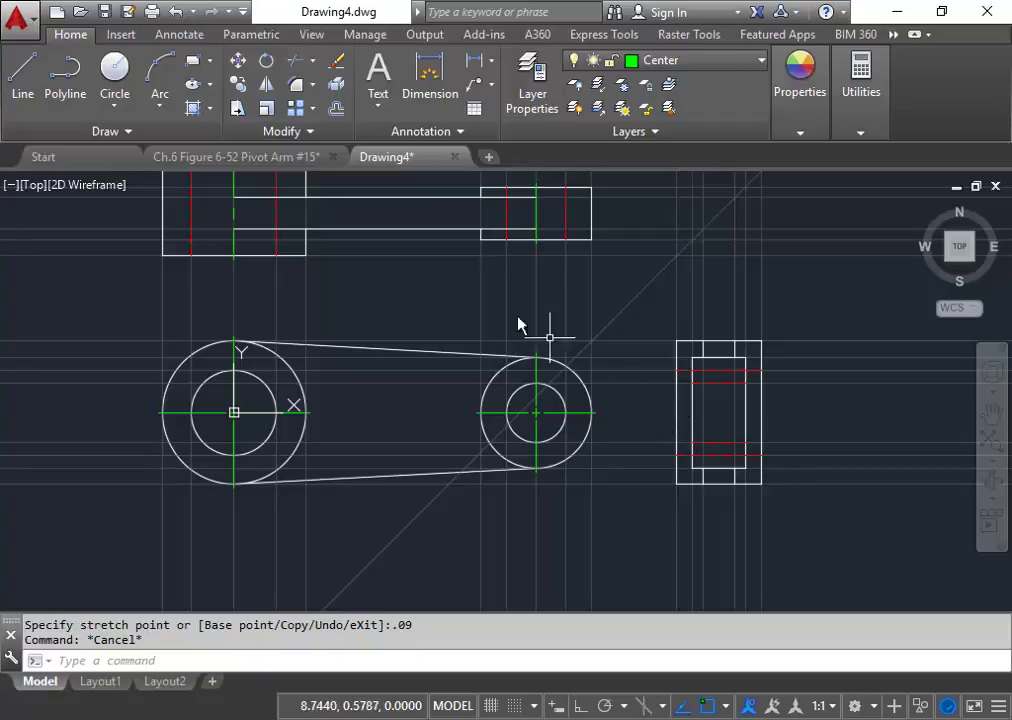
Draw a horizontal centerline across the side view's outer rectangle, aligned with the hub centers in the front view.
{"action": "left_click", "coordinate": [25, 68]}
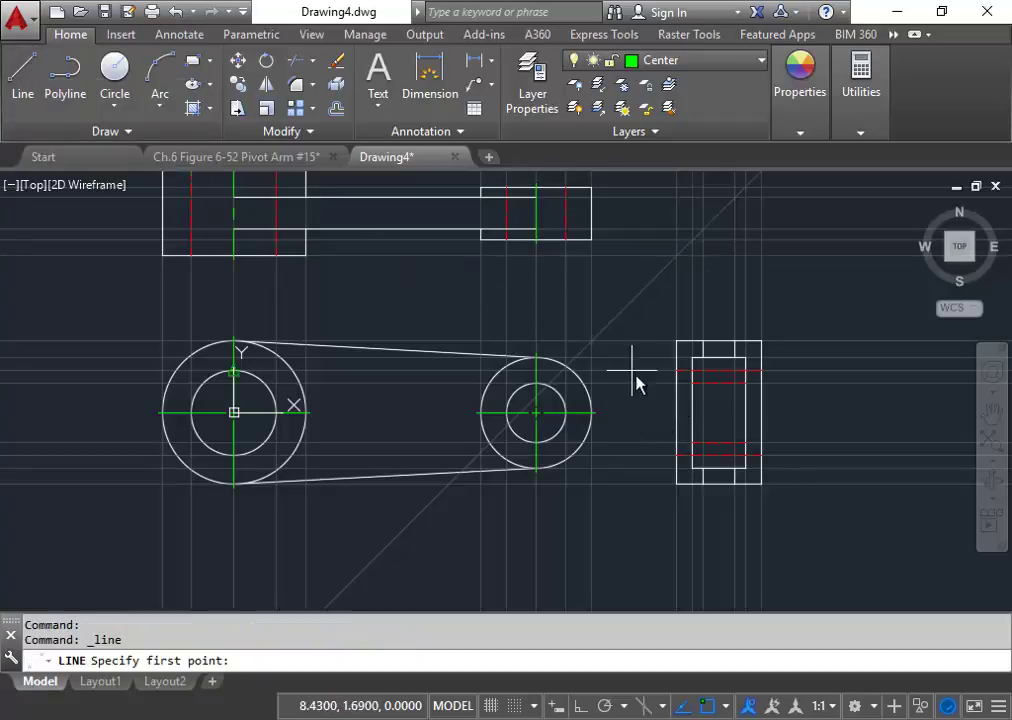
{"action": "mouse_move", "coordinate": [637, 384]}
{"action": "middle_mouse_down"}
{"action": "mouse_move", "coordinate": [517, 287]}
{"action": "mouse_move", "coordinate": [517, 343]}
{"action": "middle_mouse_up"}
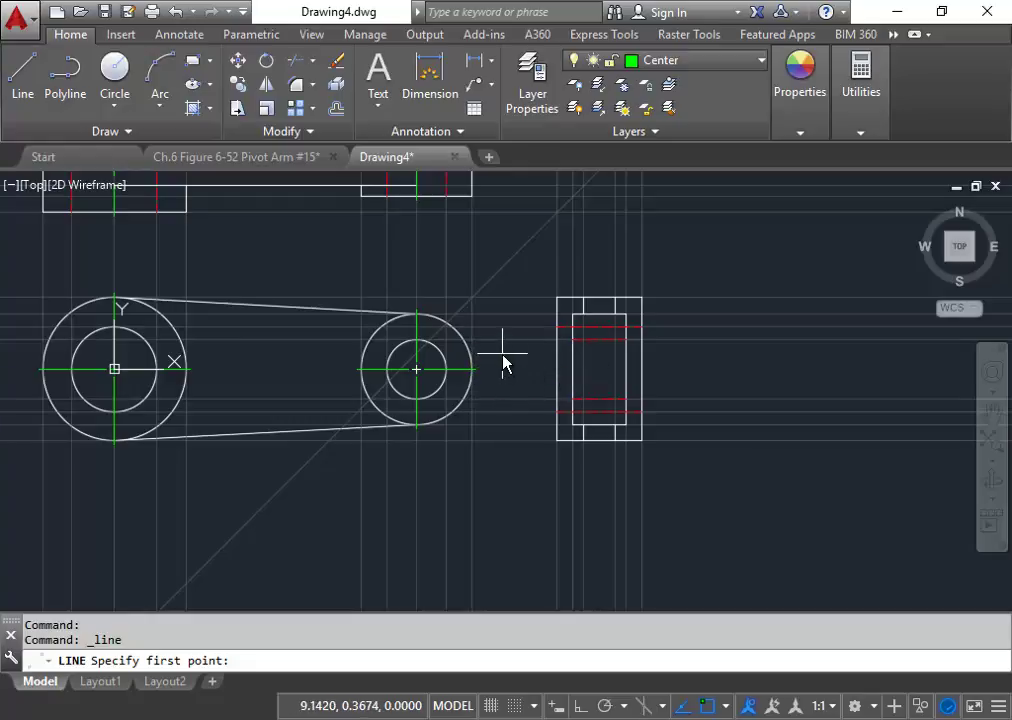
{"action": "middle_click_drag", "start_coordinate": [505, 365], "coordinate": [429, 368]}
{"action": "scroll", "coordinate": [481, 380], "scroll_direction": "up", "scroll_amount": 1}
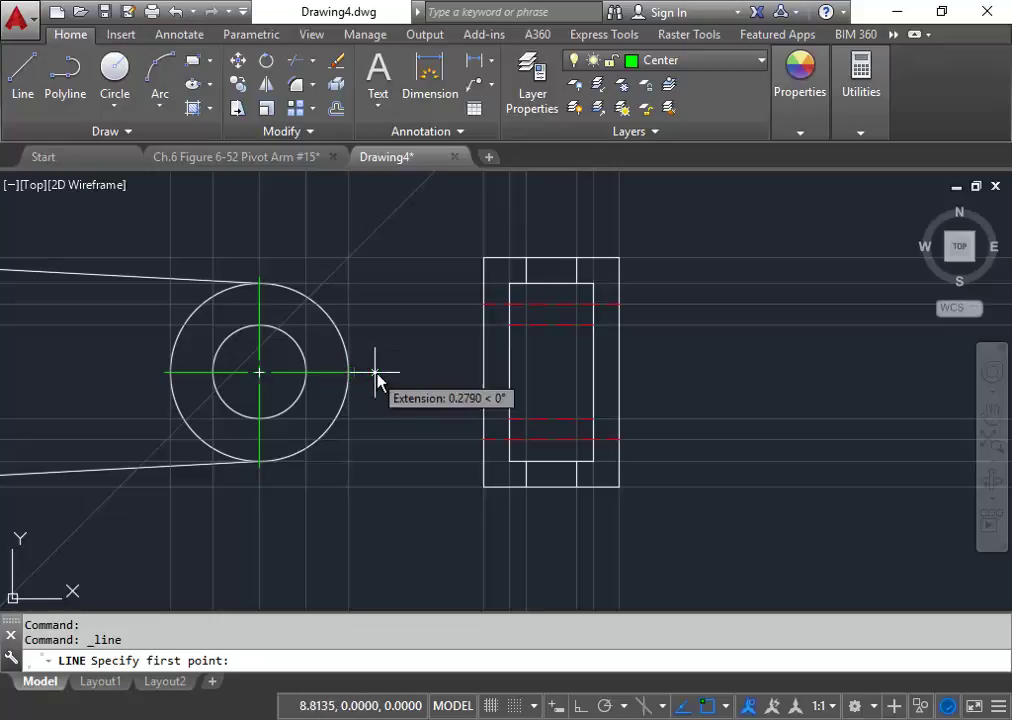
{"action": "left_click", "coordinate": [482, 376]}
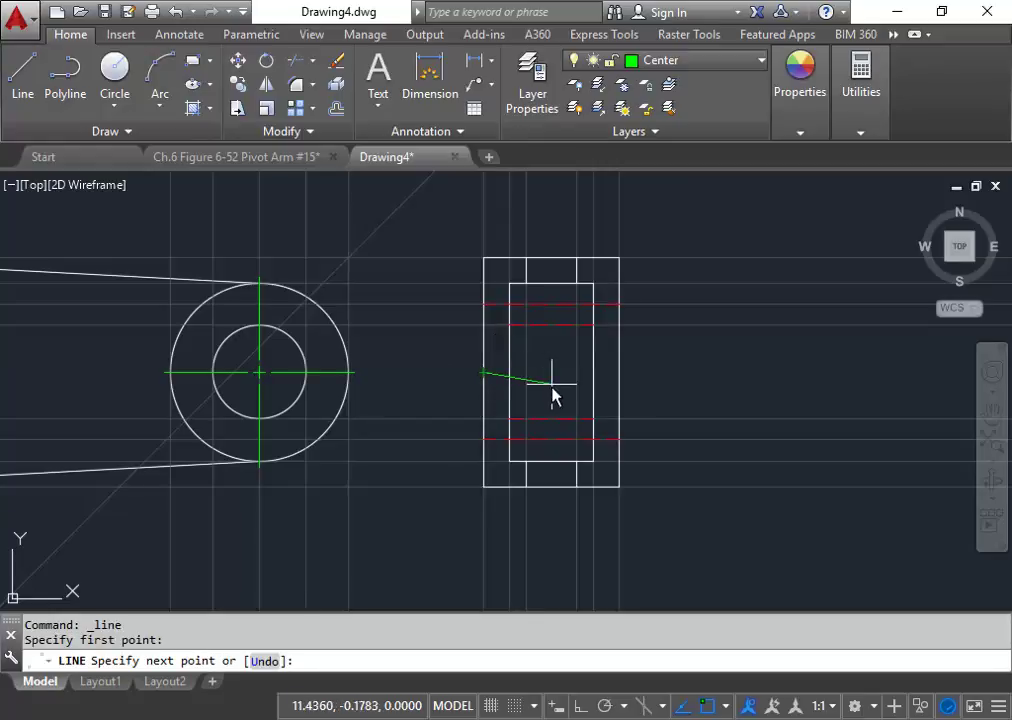
{"action": "left_click", "coordinate": [618, 373]}
{"action": "right_click", "coordinate": [665, 364]}
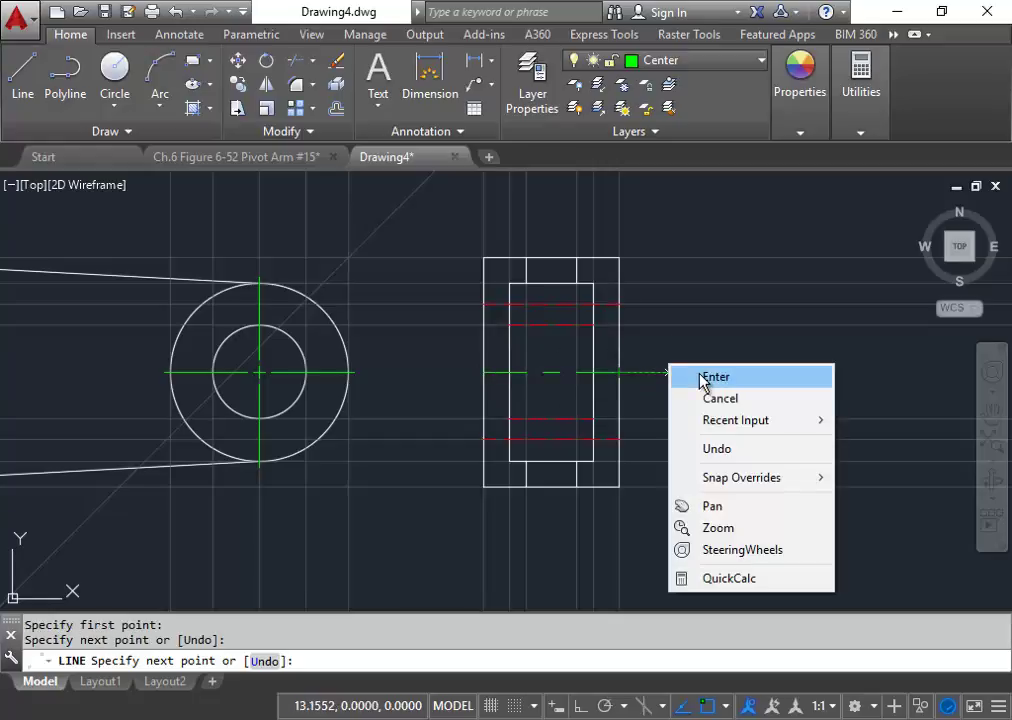
{"action": "left_click", "coordinate": [716, 377]}
Stretch both ends of the side view's horizontal centerline .09 beyond the outer rectangle.
{"action": "left_click", "coordinate": [580, 375]}
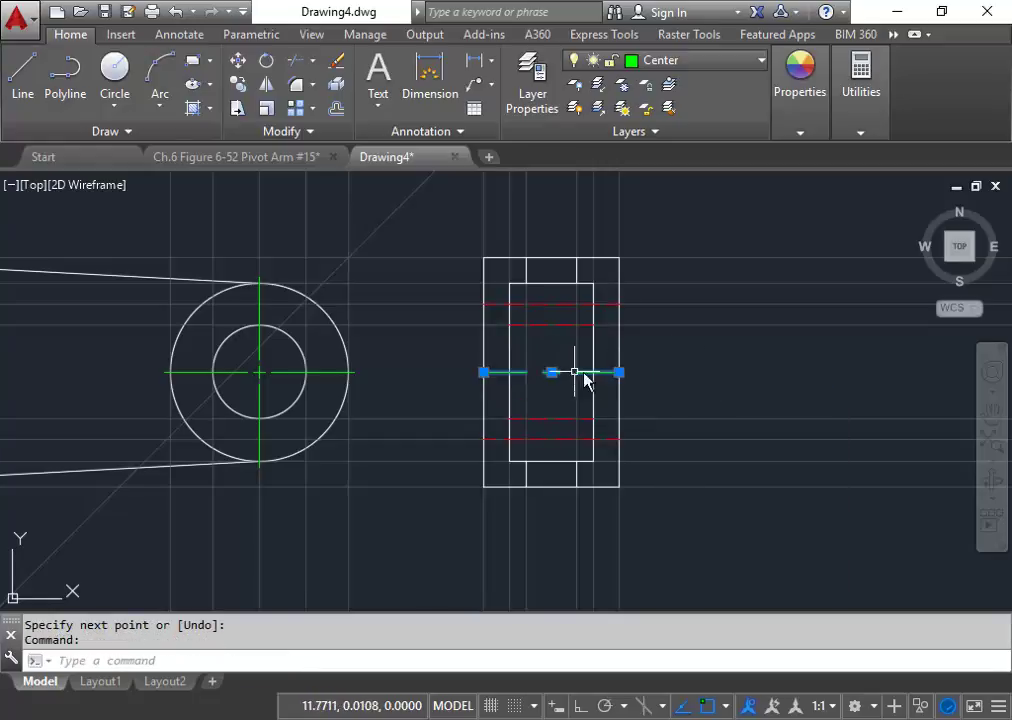
{"action": "left_click", "coordinate": [620, 373]}
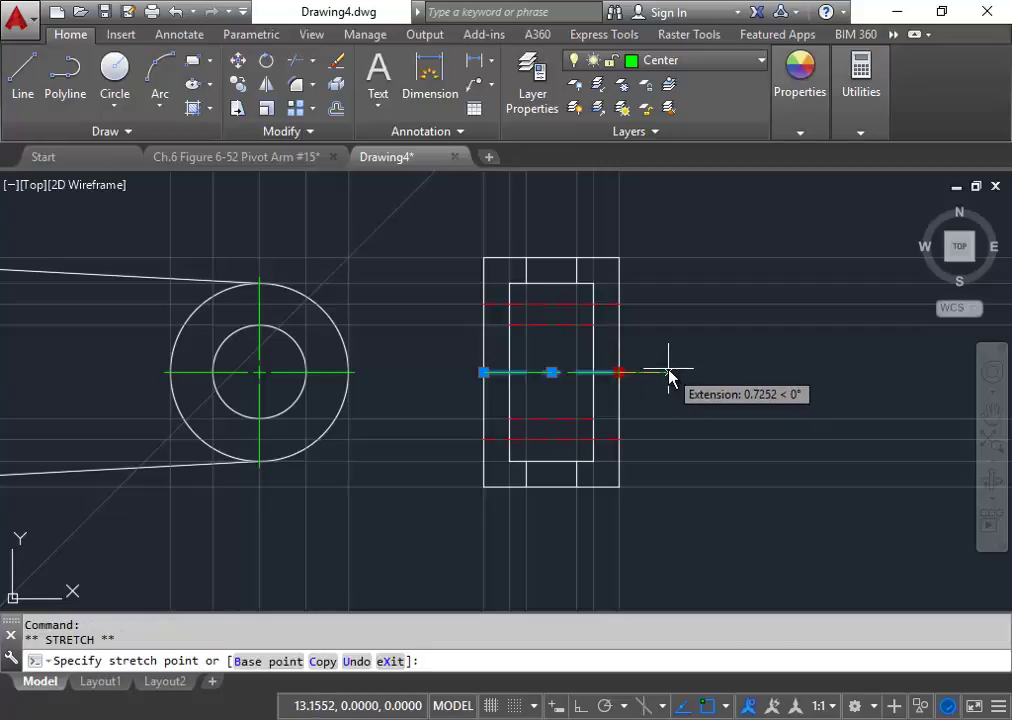
{"action": "key", "text": "Return"}
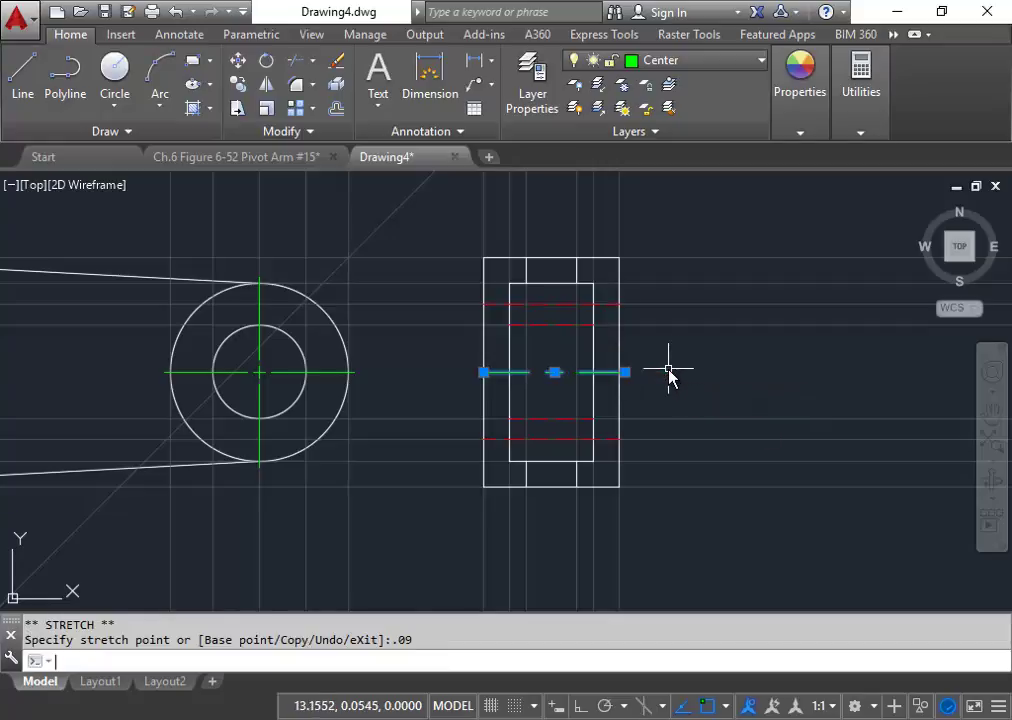
{"action": "left_click", "coordinate": [483, 373]}
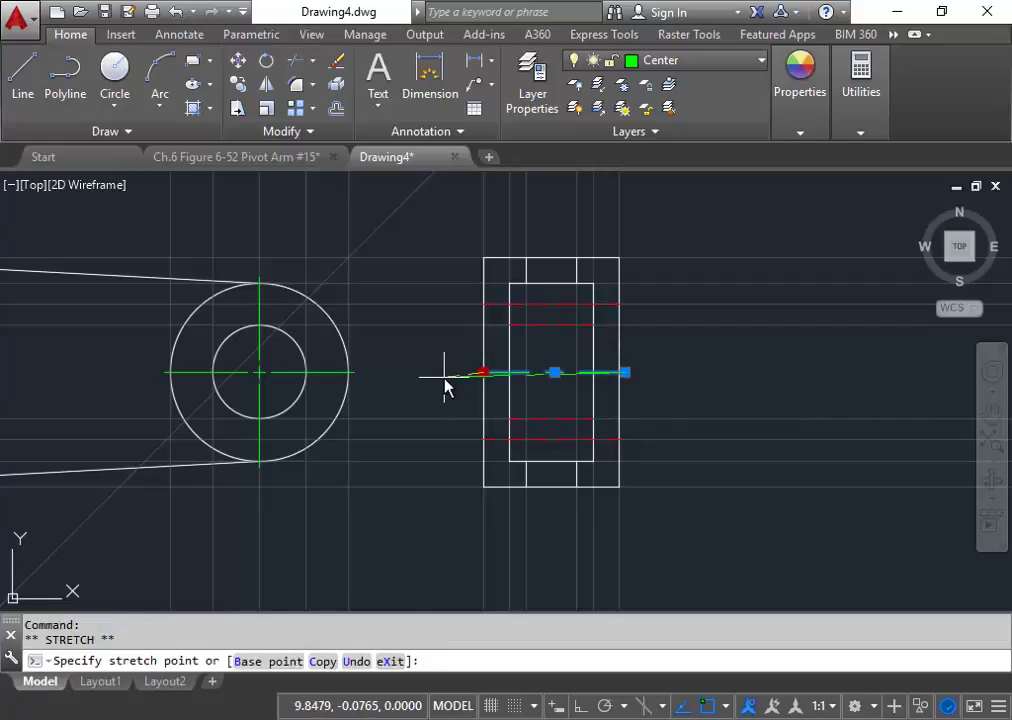
{"action": "key", "text": "Return"}
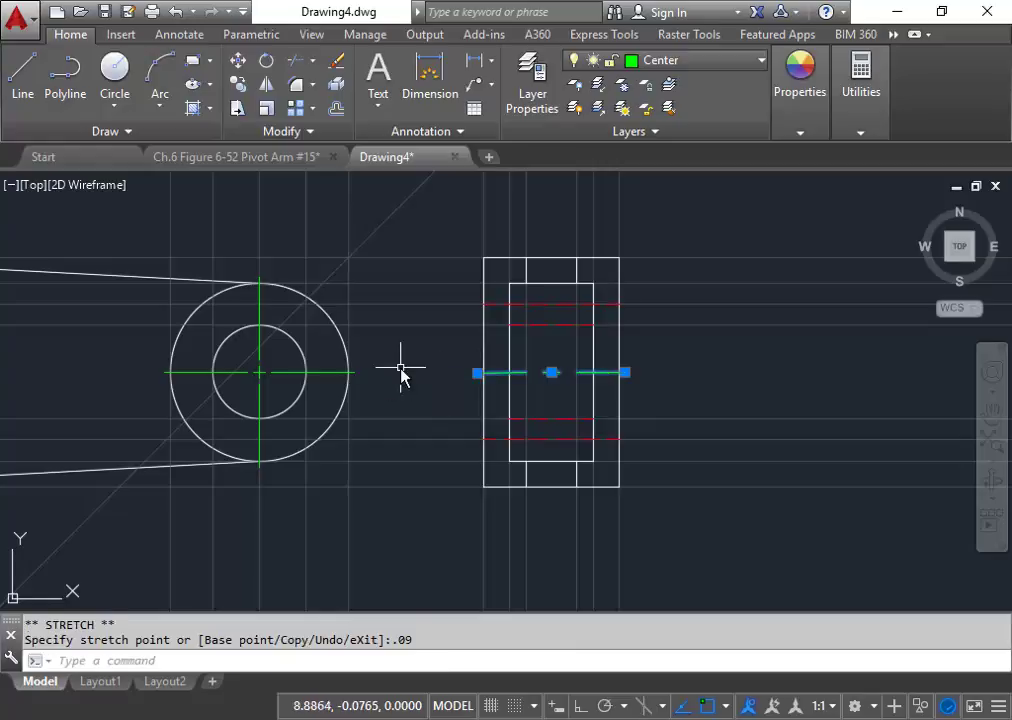
{"action": "key", "text": "Escape"}
{"action": "scroll", "coordinate": [476, 405], "scroll_direction": "up", "scroll_amount": 2}
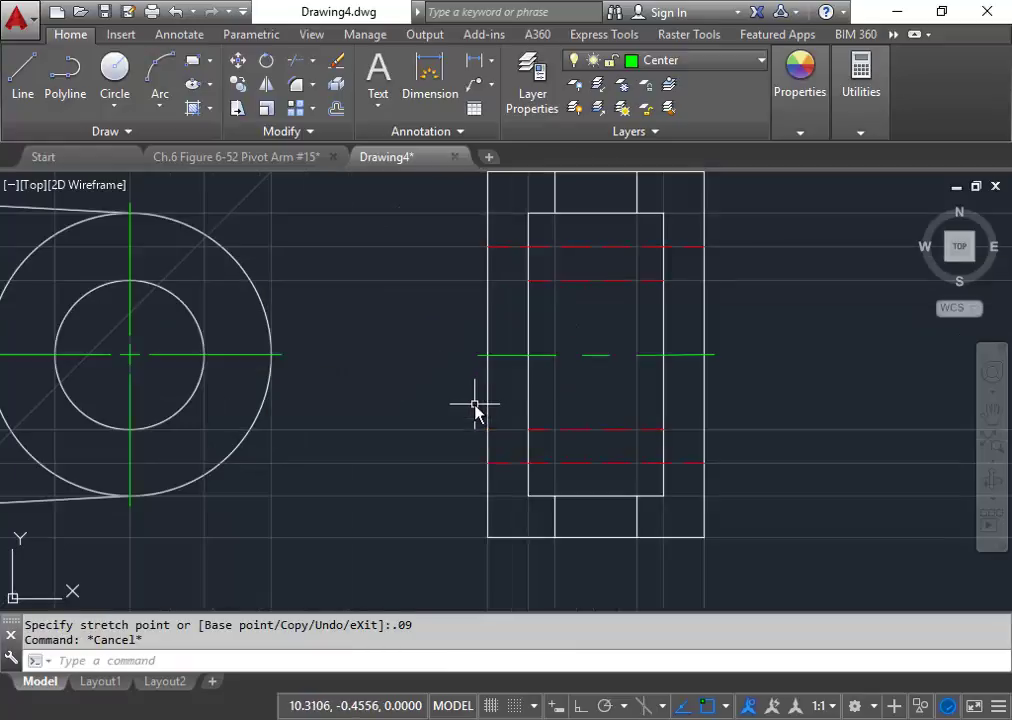
Turn off the Construction layer to hide the construction lines around the three views.
{"action": "scroll", "coordinate": [476, 405], "scroll_direction": "down", "scroll_amount": 6}
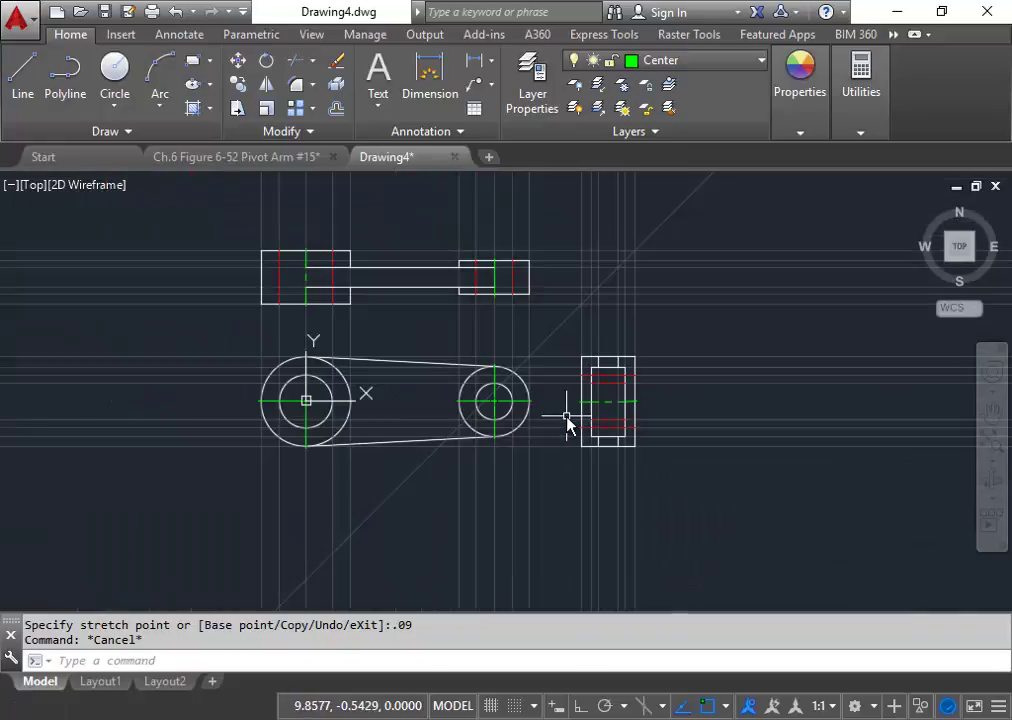
{"action": "middle_click_drag", "start_coordinate": [566, 420], "coordinate": [606, 410]}
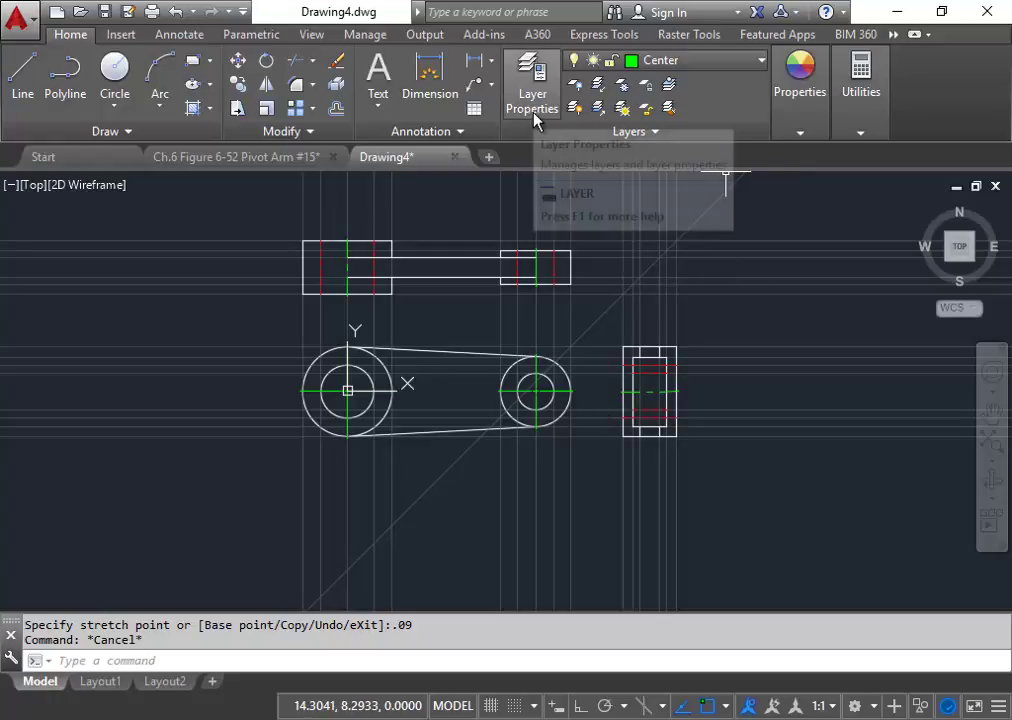
{"action": "left_click", "coordinate": [748, 64]}
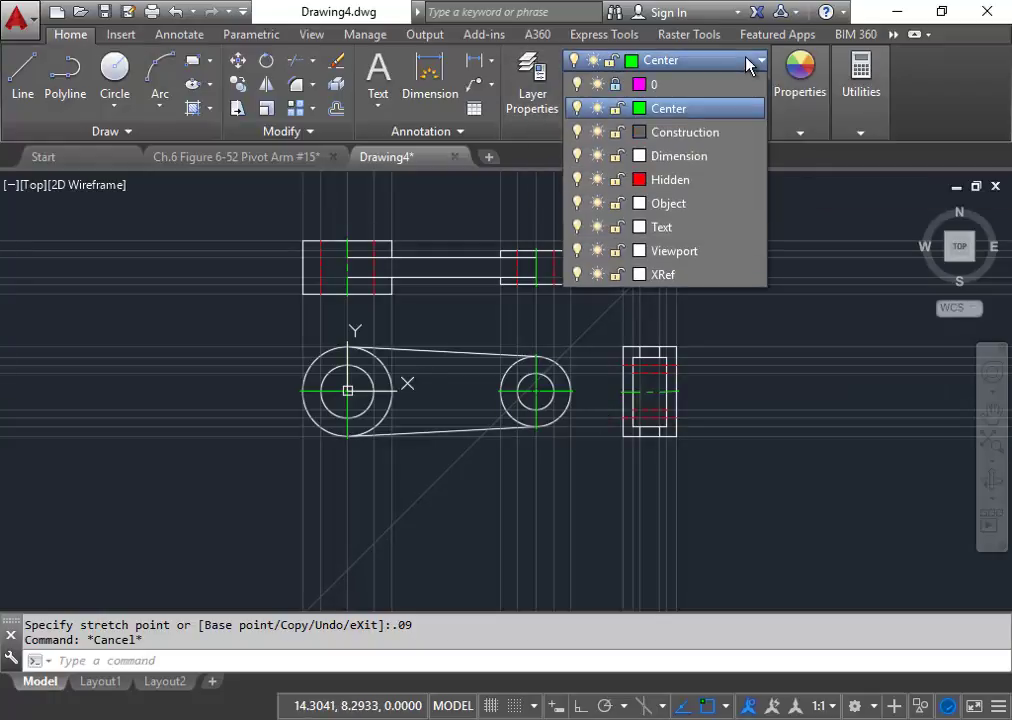
{"action": "left_click", "coordinate": [576, 133]}
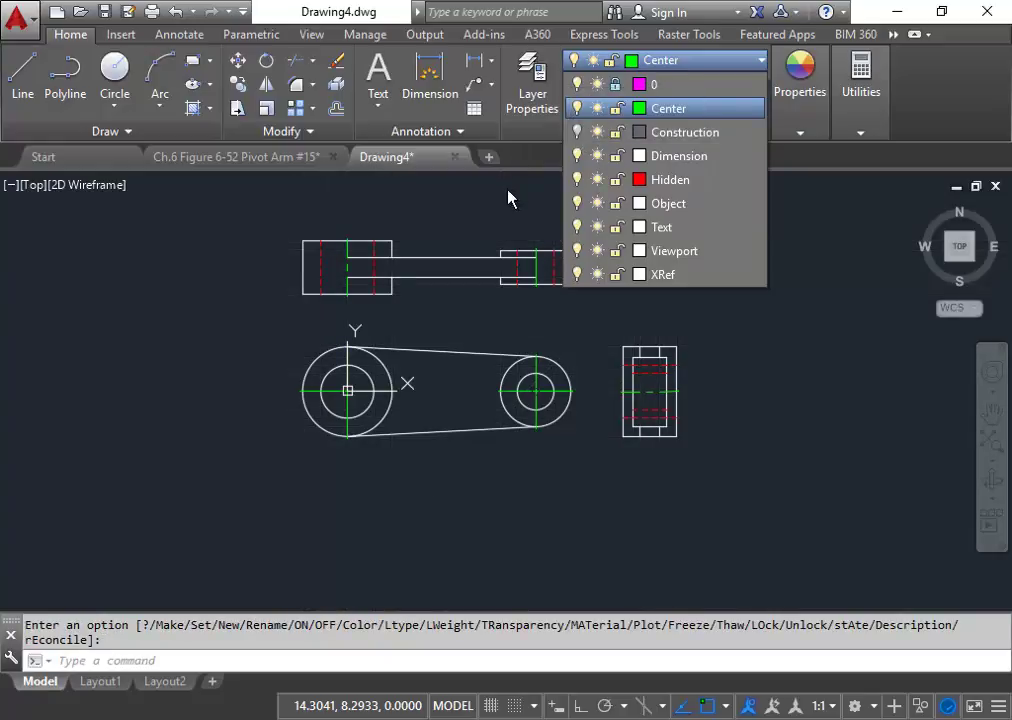
Make the Dimension layer current and add a diameter dimension to the large hub's outer circle in the front view.
{"action": "left_click", "coordinate": [688, 160]}
{"action": "mouse_move", "coordinate": [402, 361]}
{"action": "middle_mouse_down"}
{"action": "mouse_move", "coordinate": [398, 333]}
{"action": "mouse_move", "coordinate": [390, 336]}
{"action": "middle_mouse_up"}
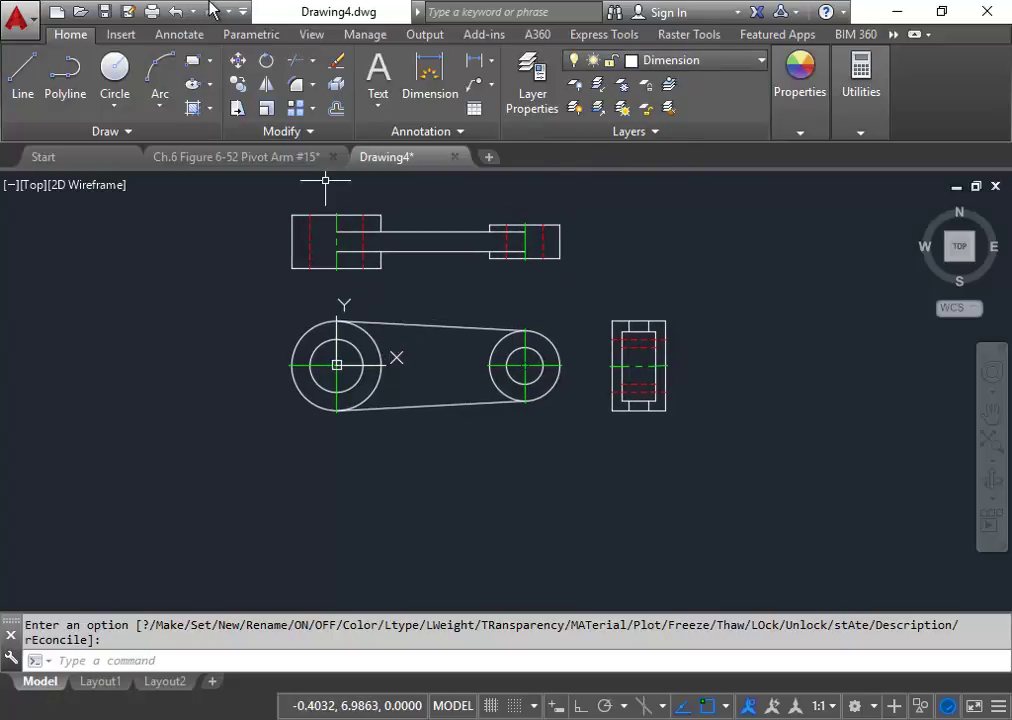
{"action": "left_click", "coordinate": [493, 66]}
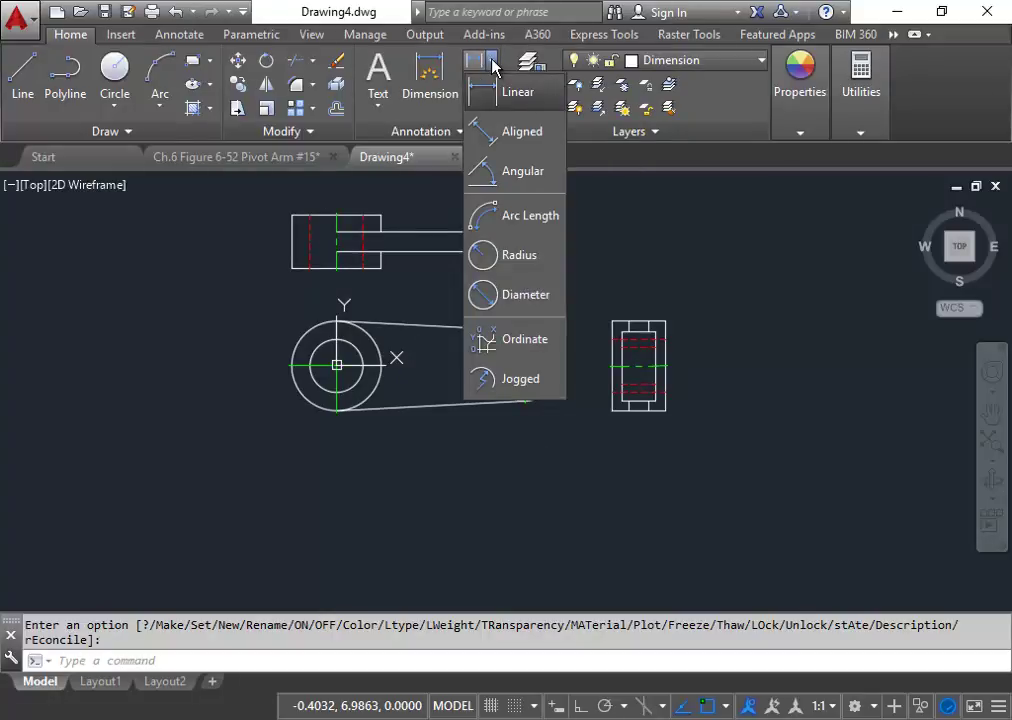
{"action": "left_click", "coordinate": [527, 299]}
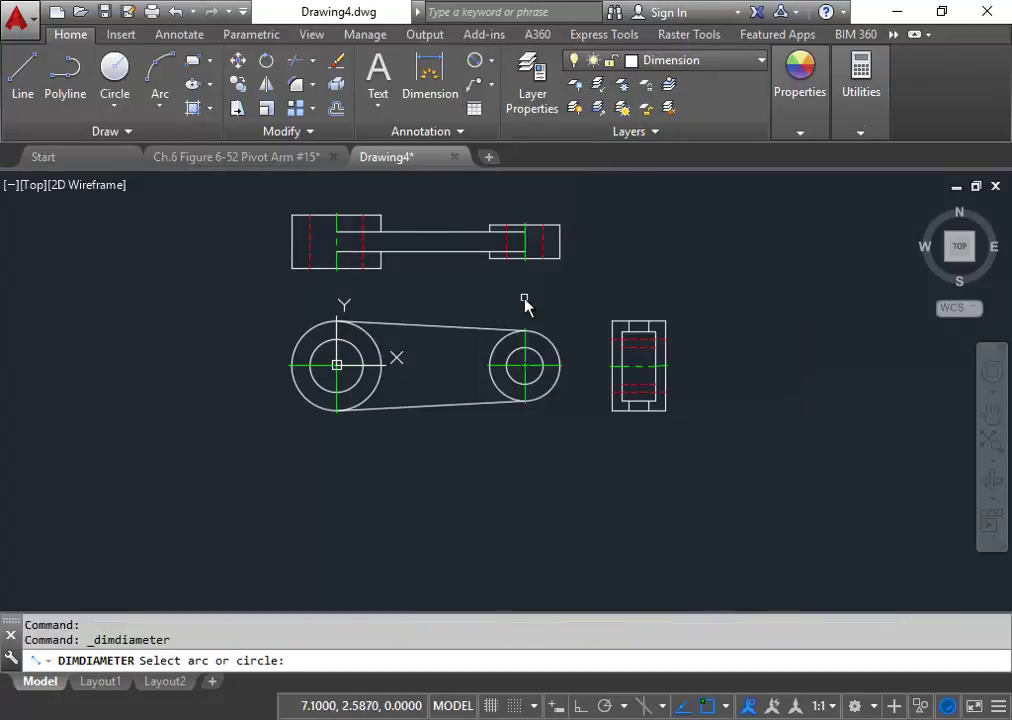
{"action": "left_click", "coordinate": [317, 333]}
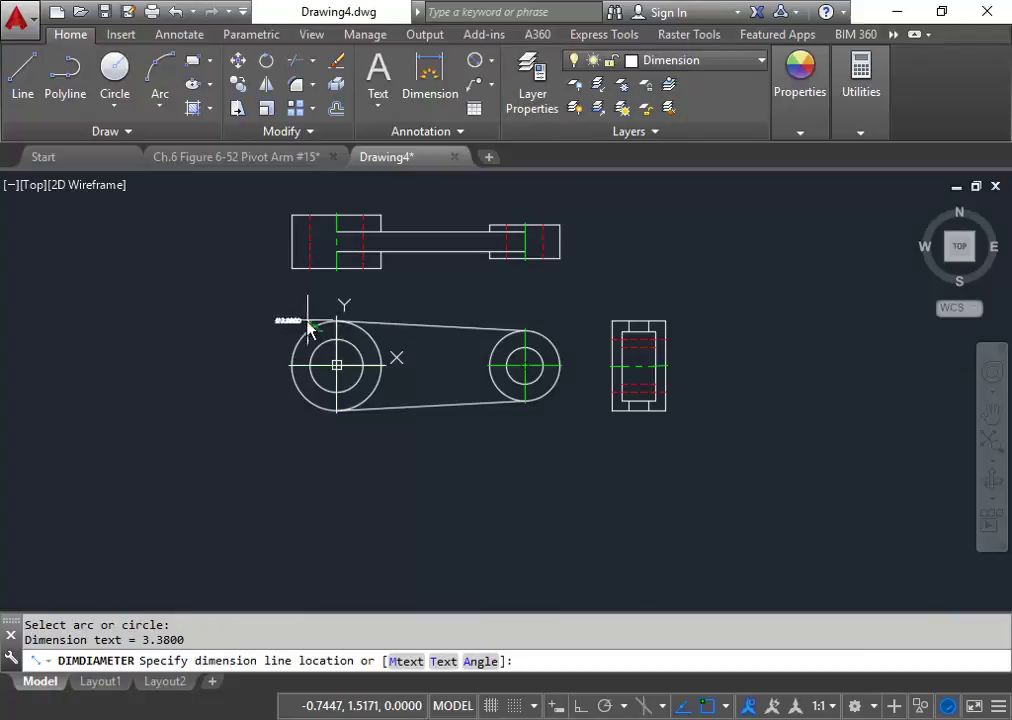
{"action": "scroll", "coordinate": [289, 316], "scroll_direction": "up", "scroll_amount": 4}
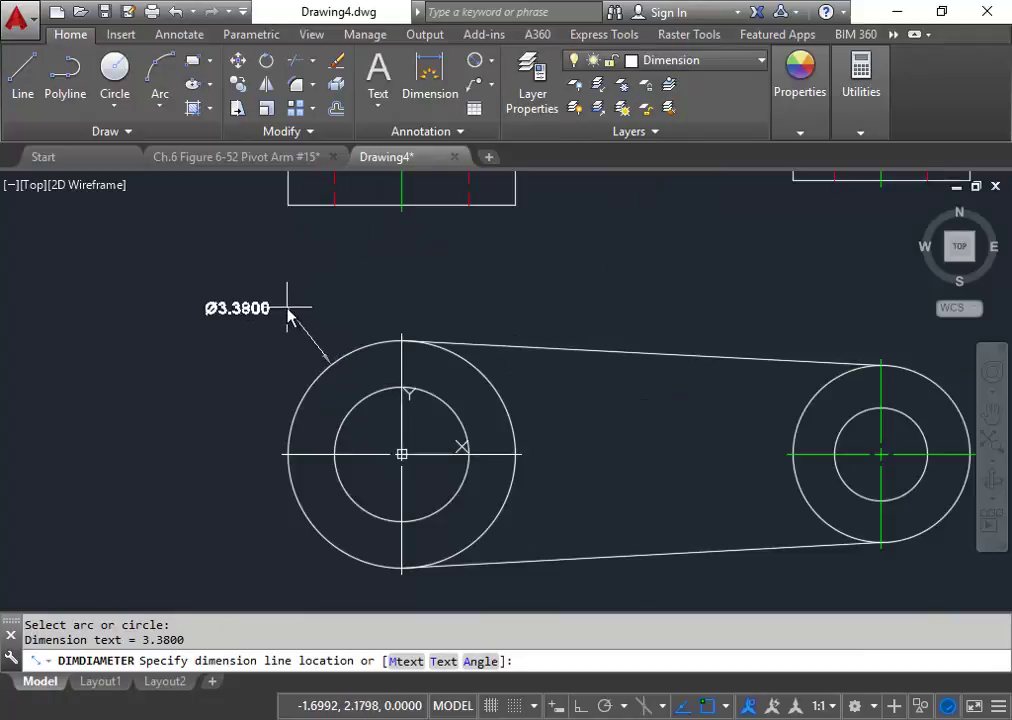
{"action": "left_click", "coordinate": [296, 316]}
{"action": "mouse_move", "coordinate": [296, 316]}
{"action": "middle_mouse_down"}
{"action": "mouse_move", "coordinate": [260, 395]}
{"action": "mouse_move", "coordinate": [328, 339]}
{"action": "mouse_move", "coordinate": [339, 365]}
{"action": "middle_mouse_up"}
Add a diameter dimension to the large hub's inner circle, placed outside the hub below the outer circle's dimension.
{"action": "left_click", "coordinate": [474, 62]}
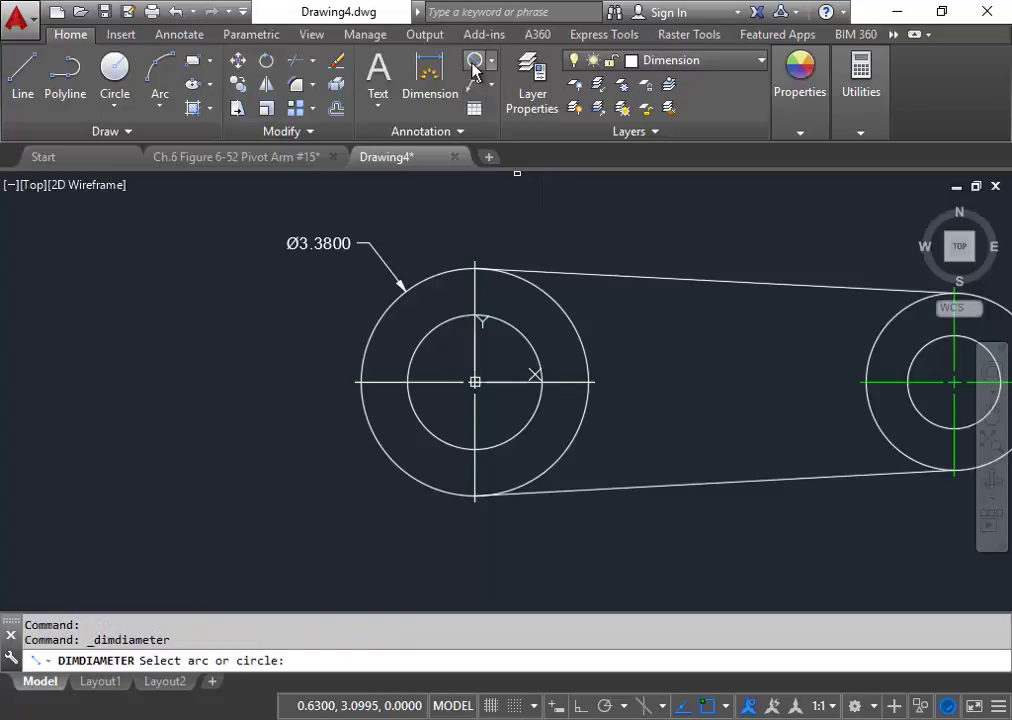
{"action": "left_click", "coordinate": [340, 302]}
{"action": "scroll", "coordinate": [358, 318], "scroll_direction": "down", "scroll_amount": 3}
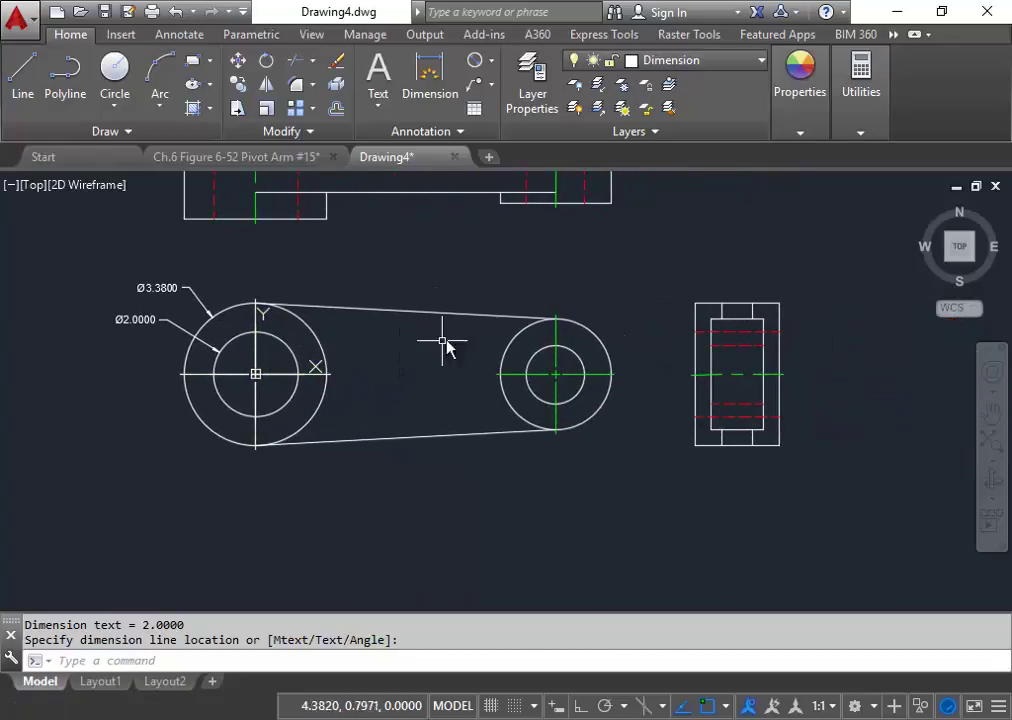
Add diameter dimensions to the small hub's outer and inner circles, both placed to the lower right of the hub.
{"action": "middle_click_drag", "start_coordinate": [657, 297], "coordinate": [480, 274]}
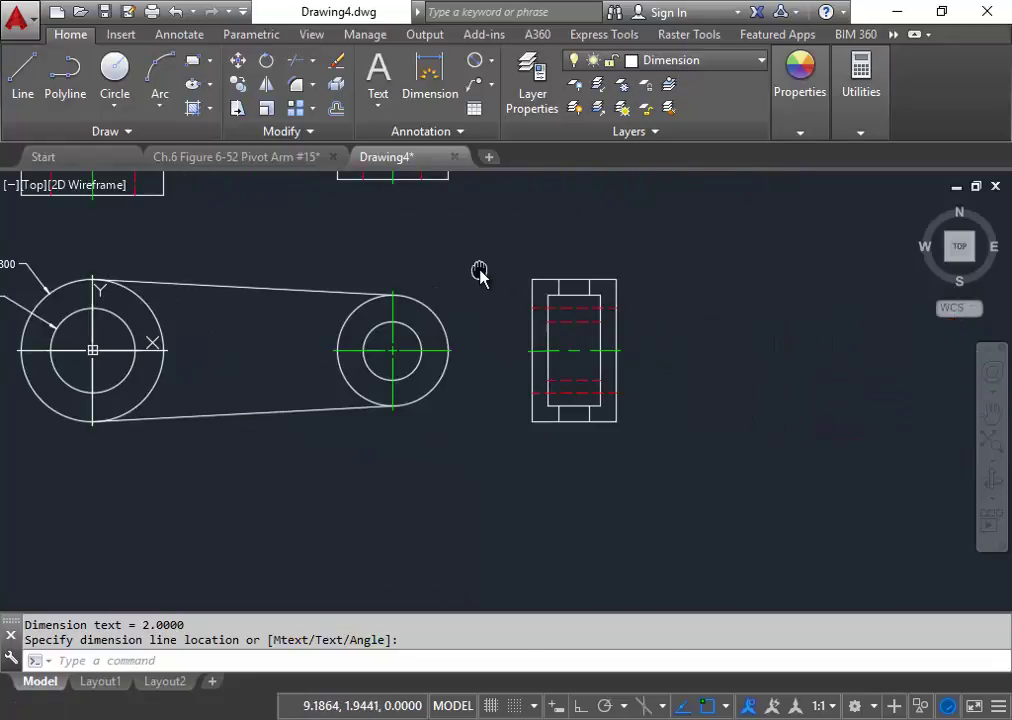
{"action": "left_click", "coordinate": [475, 70]}
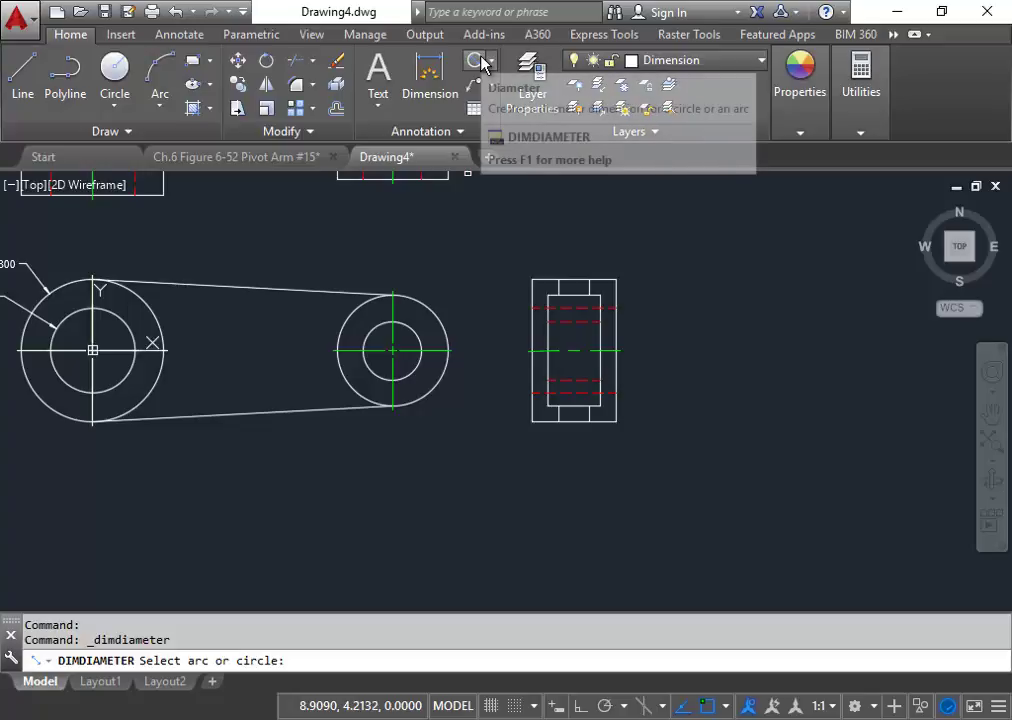
{"action": "left_click", "coordinate": [431, 309]}
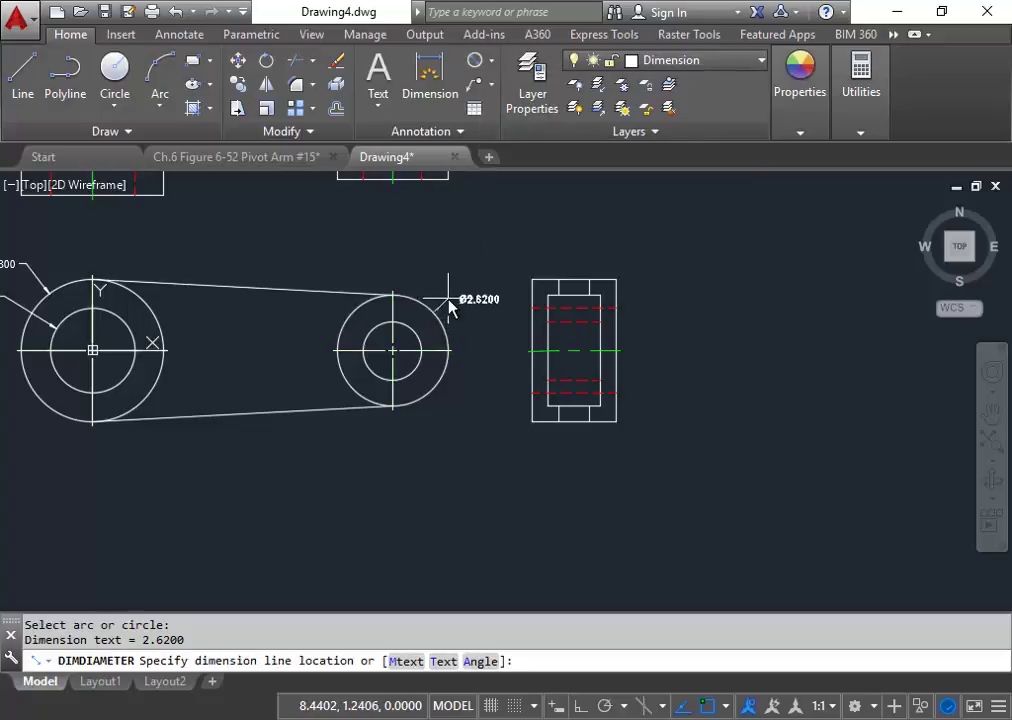
{"action": "left_click", "coordinate": [463, 451]}
{"action": "key", "text": "Return"}
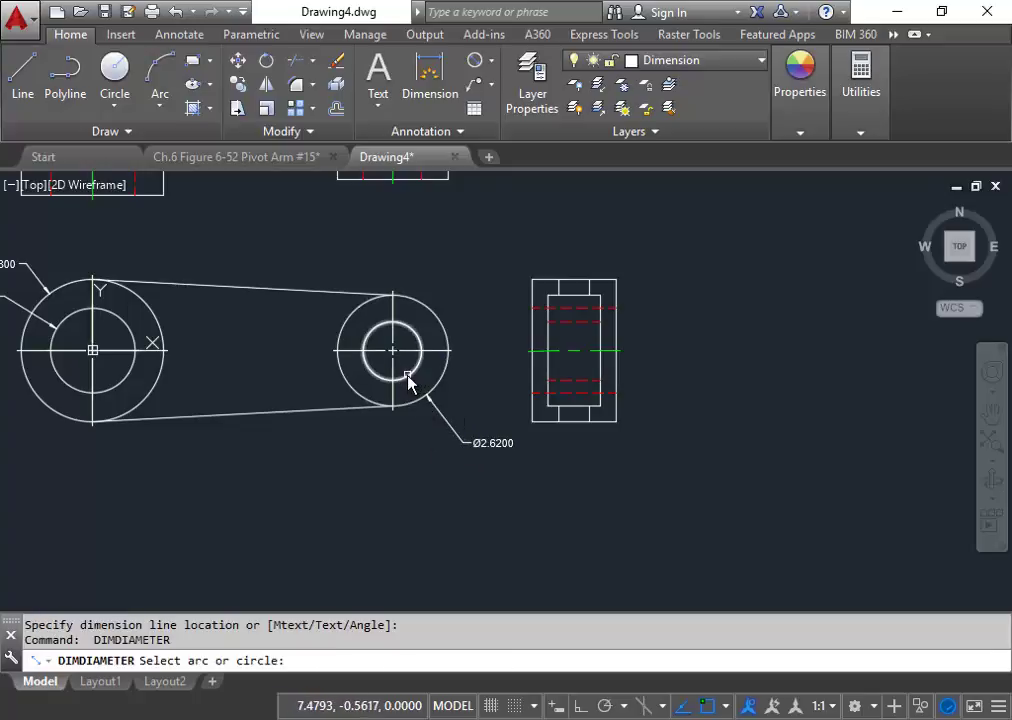
{"action": "left_click", "coordinate": [409, 380]}
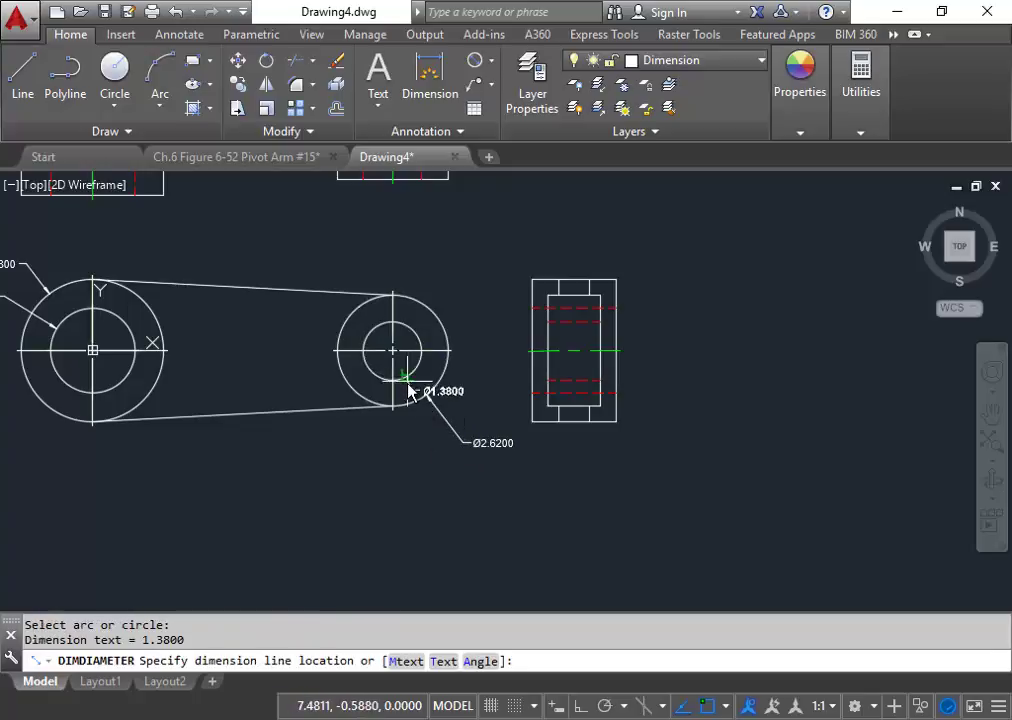
{"action": "left_click", "coordinate": [462, 399]}
{"action": "middle_click_drag", "start_coordinate": [402, 479], "coordinate": [508, 456]}
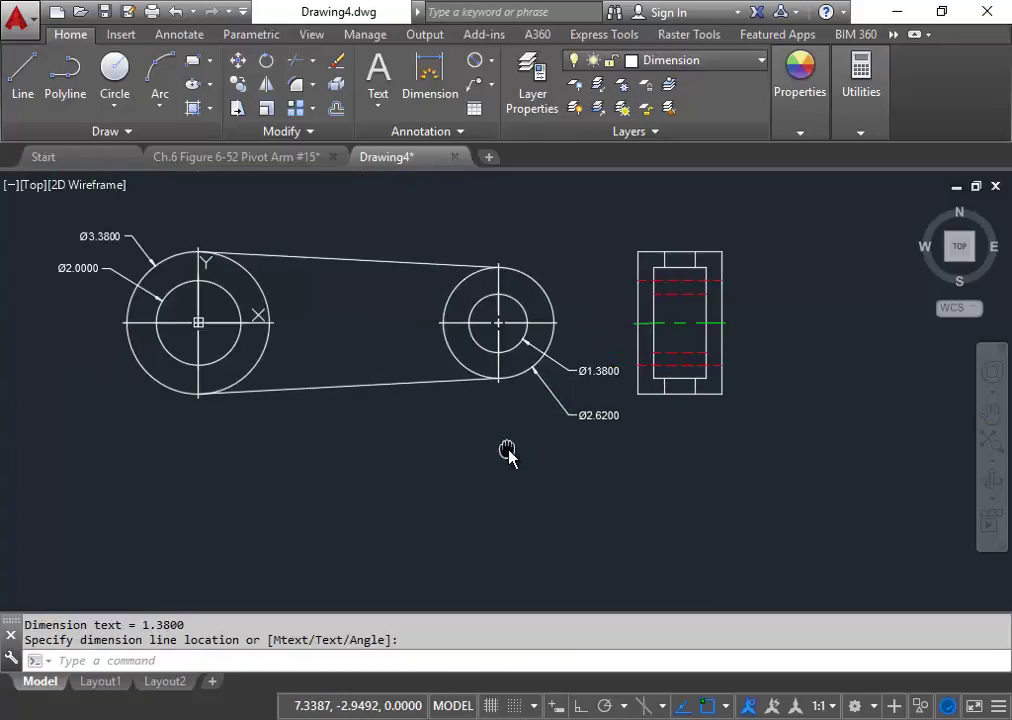
Turn on grid snap while adding a horizontal linear dimension between the two hubs' vertical centerlines, placed below the front view.
{"action": "mouse_move", "coordinate": [421, 407]}
{"action": "middle_mouse_down"}
{"action": "mouse_move", "coordinate": [407, 445]}
{"action": "mouse_move", "coordinate": [365, 345]}
{"action": "middle_mouse_up"}
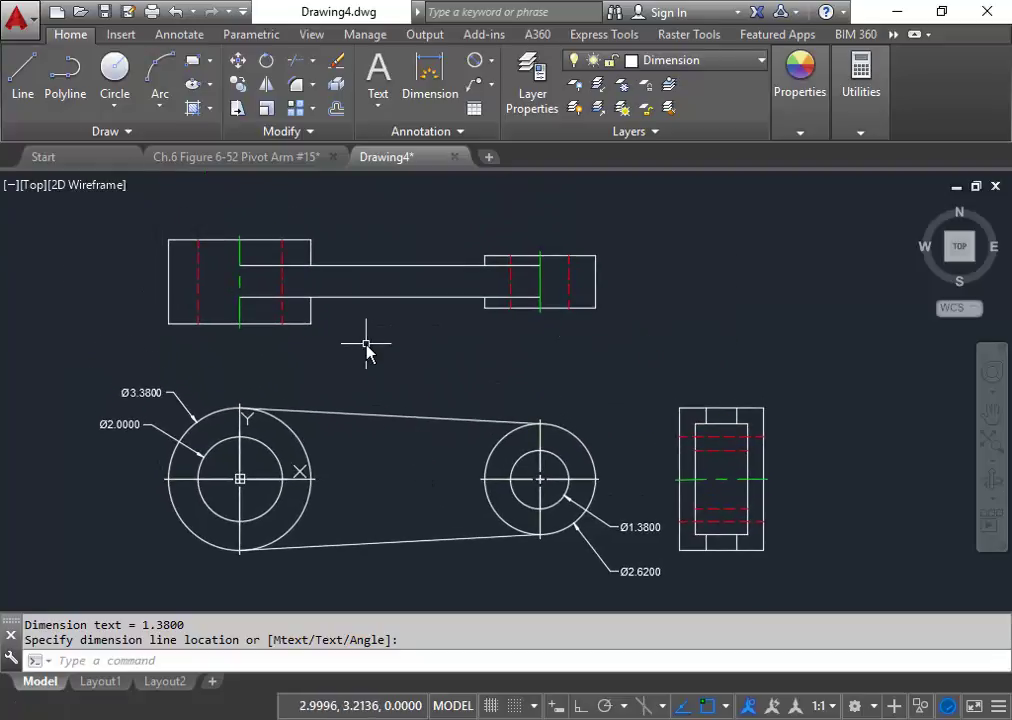
{"action": "middle_click_drag", "start_coordinate": [366, 345], "coordinate": [361, 287]}
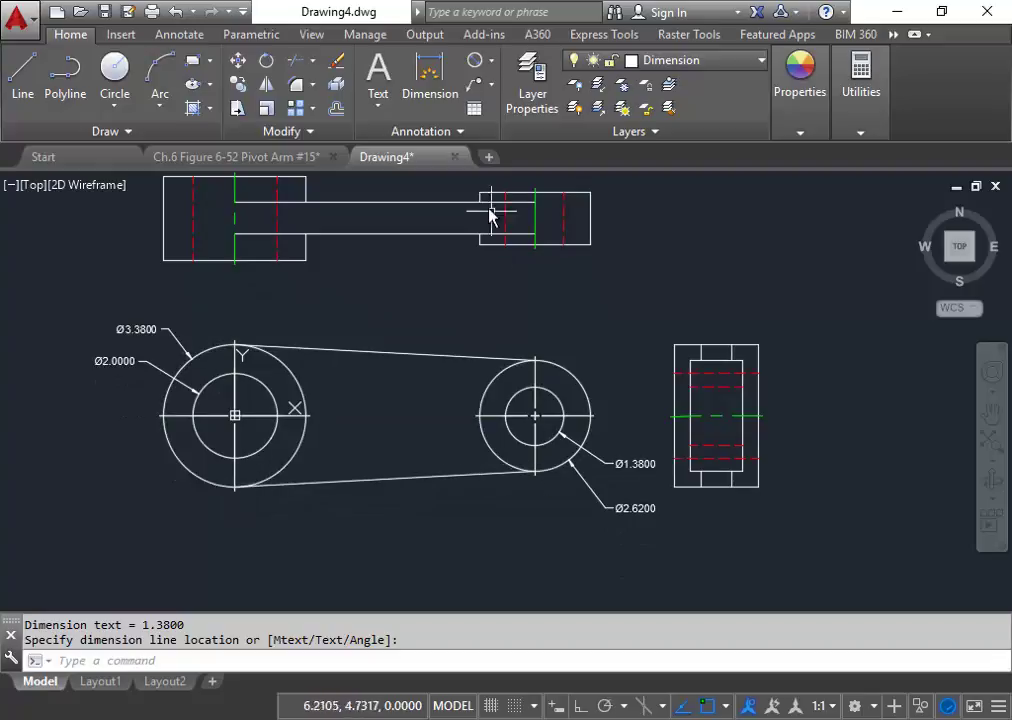
{"action": "left_click", "coordinate": [494, 62]}
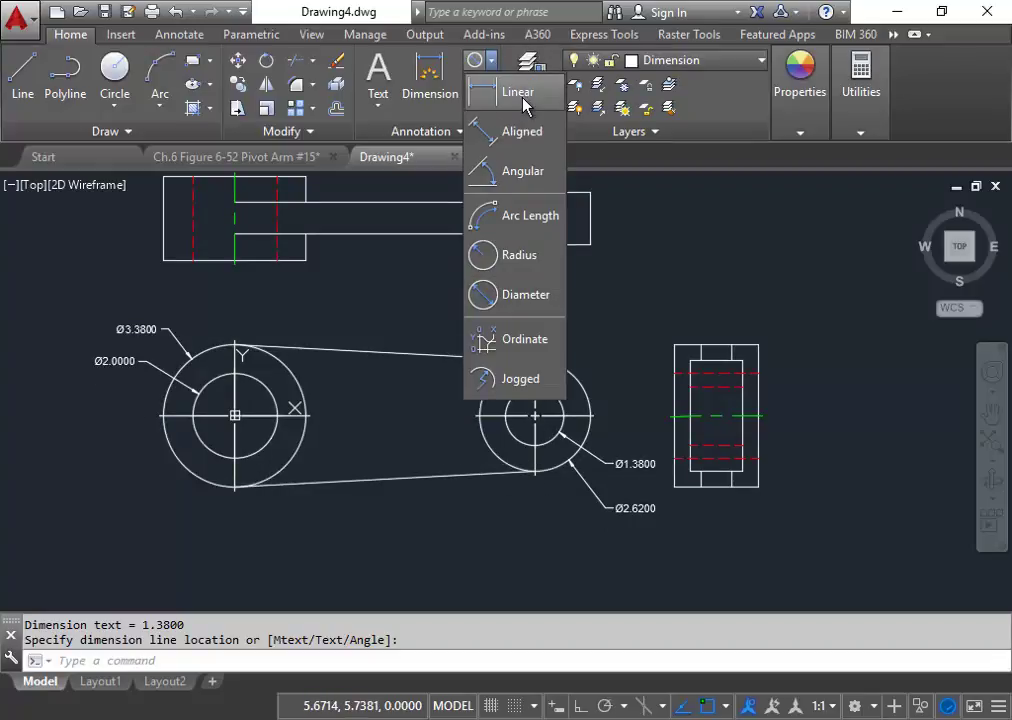
{"action": "left_click", "coordinate": [518, 93]}
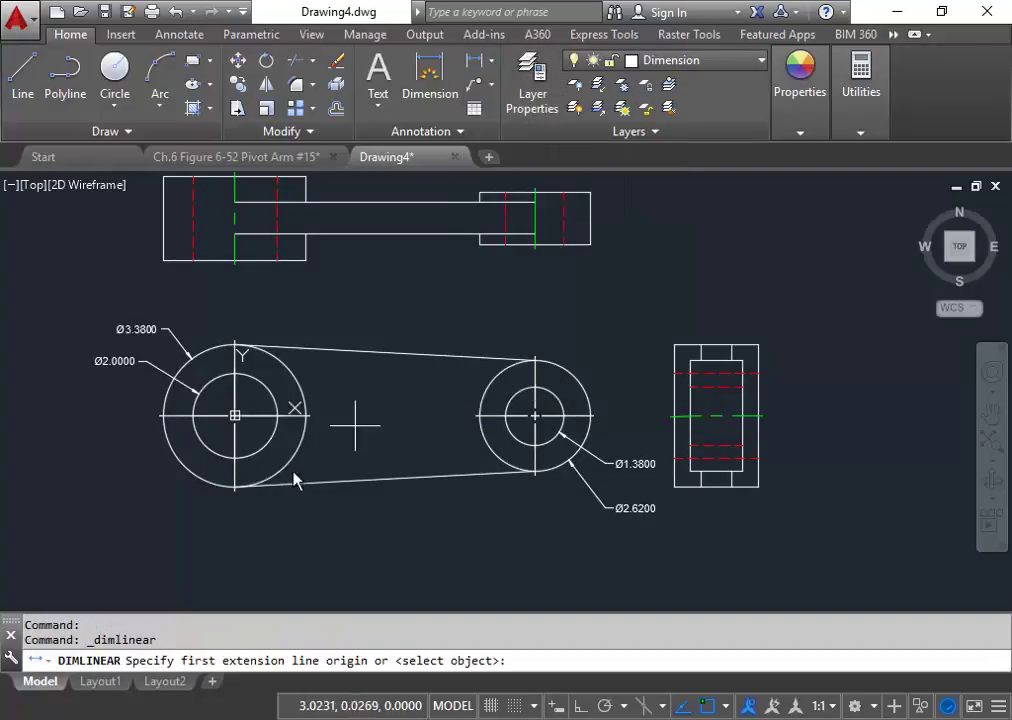
{"action": "left_click", "coordinate": [236, 499]}
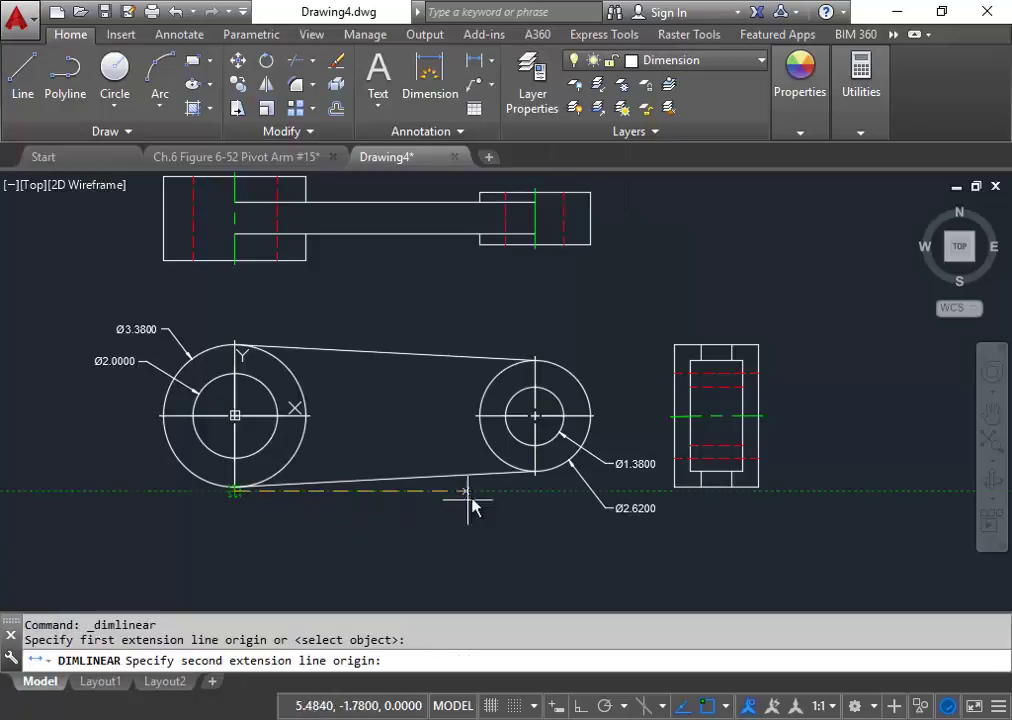
{"action": "left_click", "coordinate": [536, 486]}
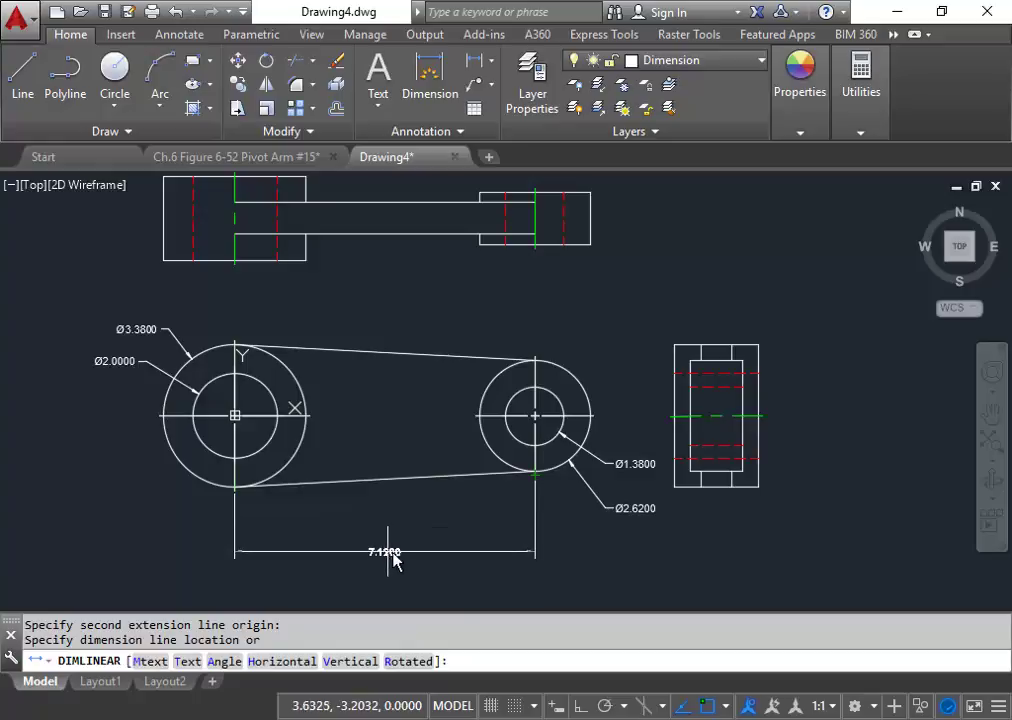
{"action": "left_click", "coordinate": [513, 706]}
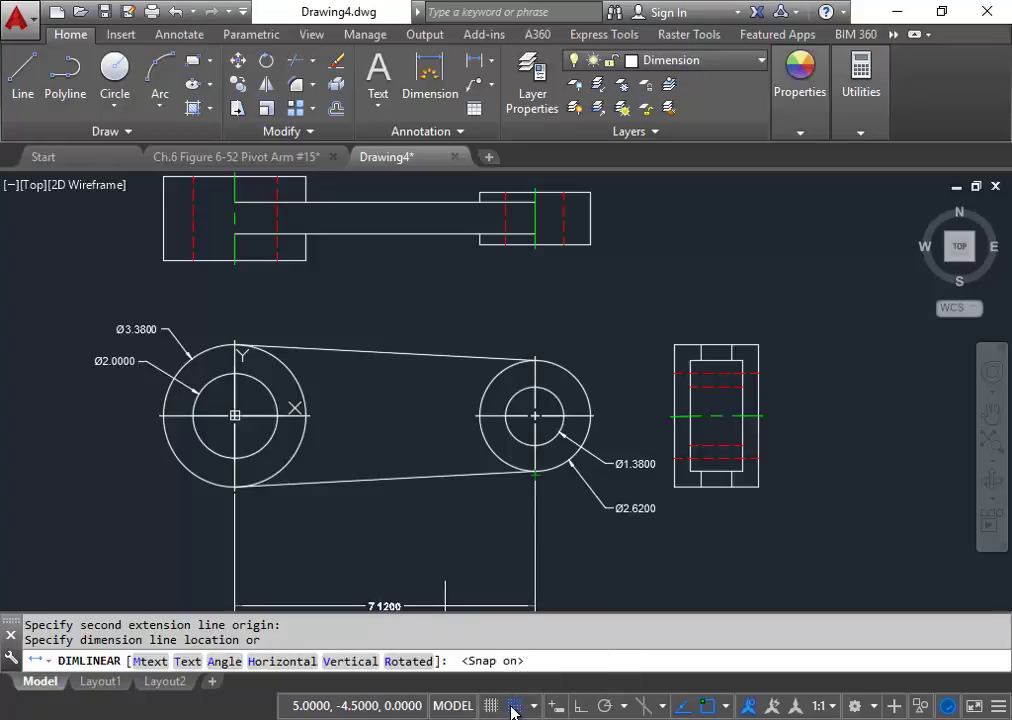
{"action": "left_click", "coordinate": [488, 513]}
Add a vertical linear dimension for the large hub's thickness to the left of the top view.
{"action": "mouse_move", "coordinate": [395, 463]}
{"action": "middle_mouse_down"}
{"action": "mouse_move", "coordinate": [440, 499]}
{"action": "mouse_move", "coordinate": [478, 488]}
{"action": "middle_mouse_up"}
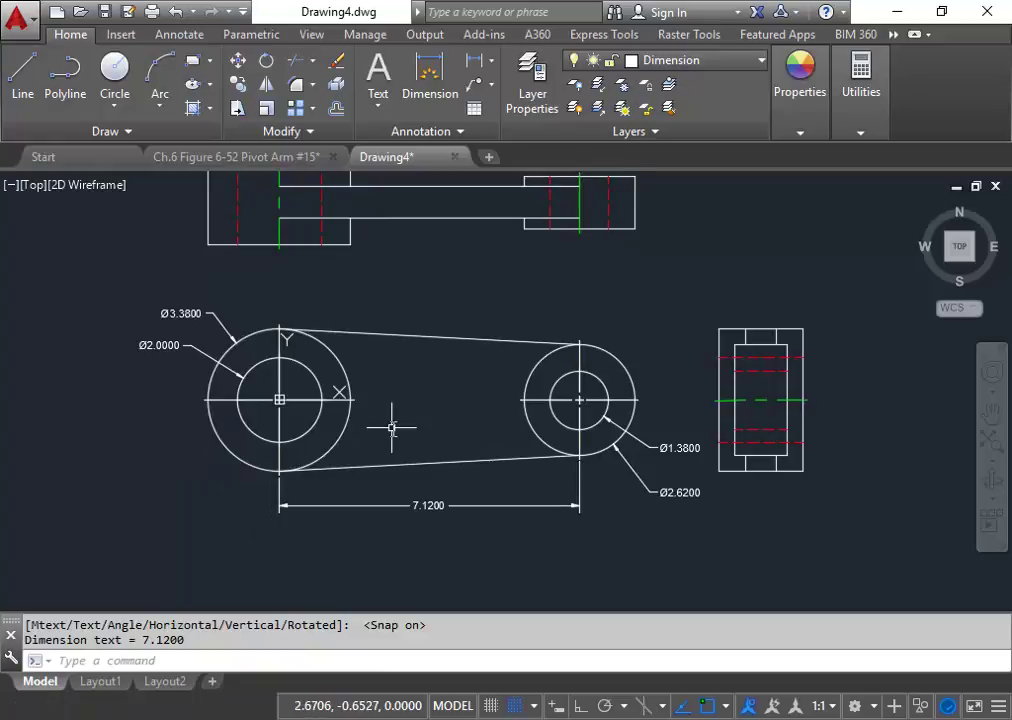
{"action": "middle_click_drag", "start_coordinate": [392, 428], "coordinate": [361, 468]}
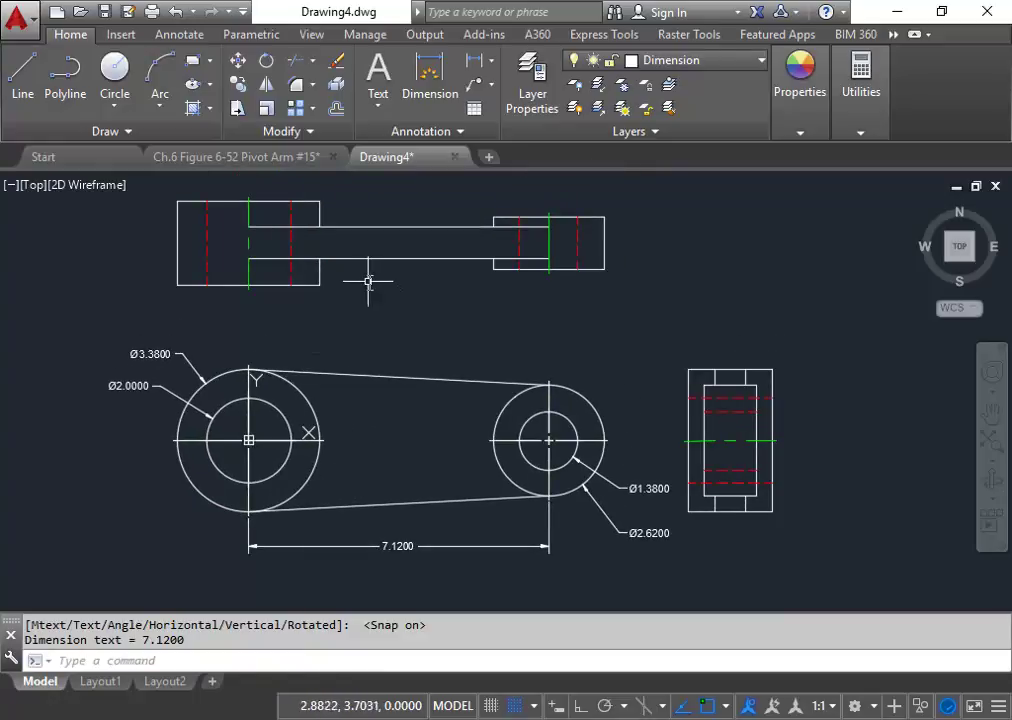
{"action": "mouse_move", "coordinate": [368, 282]}
{"action": "middle_mouse_down"}
{"action": "mouse_move", "coordinate": [429, 409]}
{"action": "mouse_move", "coordinate": [452, 354]}
{"action": "middle_mouse_up"}
{"action": "middle_click_drag", "start_coordinate": [314, 340], "coordinate": [367, 343]}
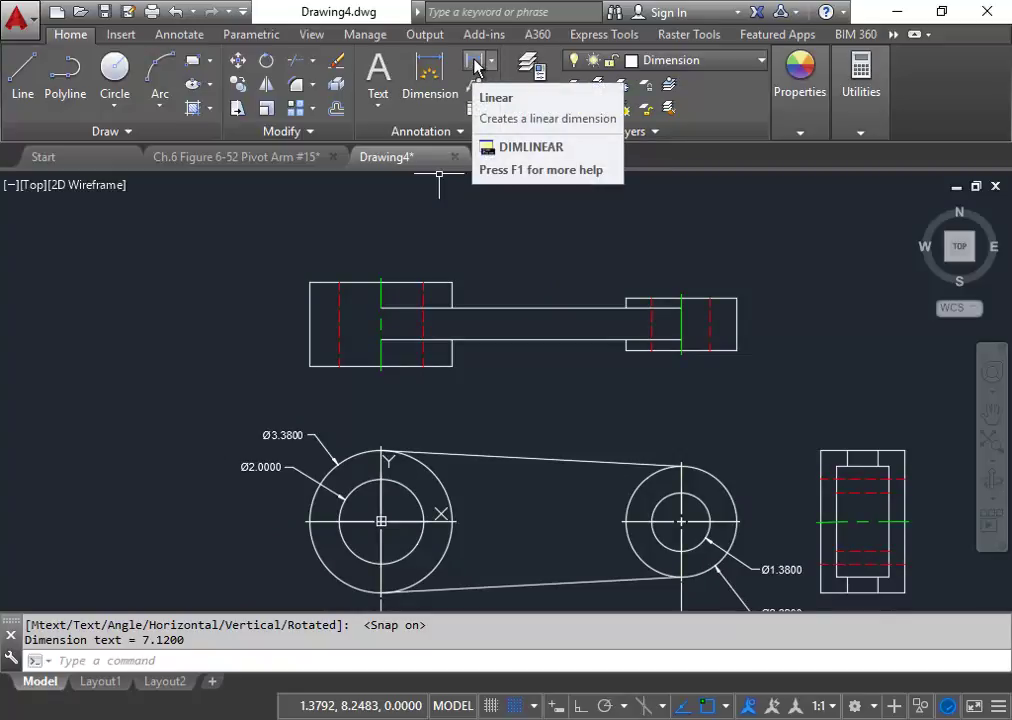
{"action": "left_click", "coordinate": [474, 64]}
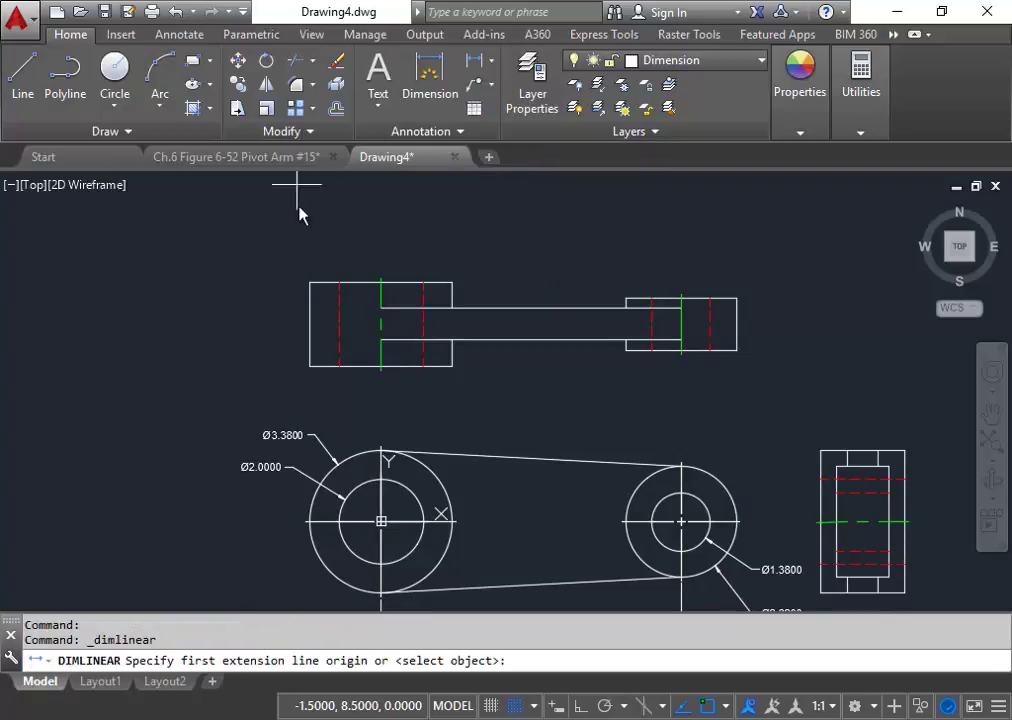
{"action": "left_click", "coordinate": [309, 282]}
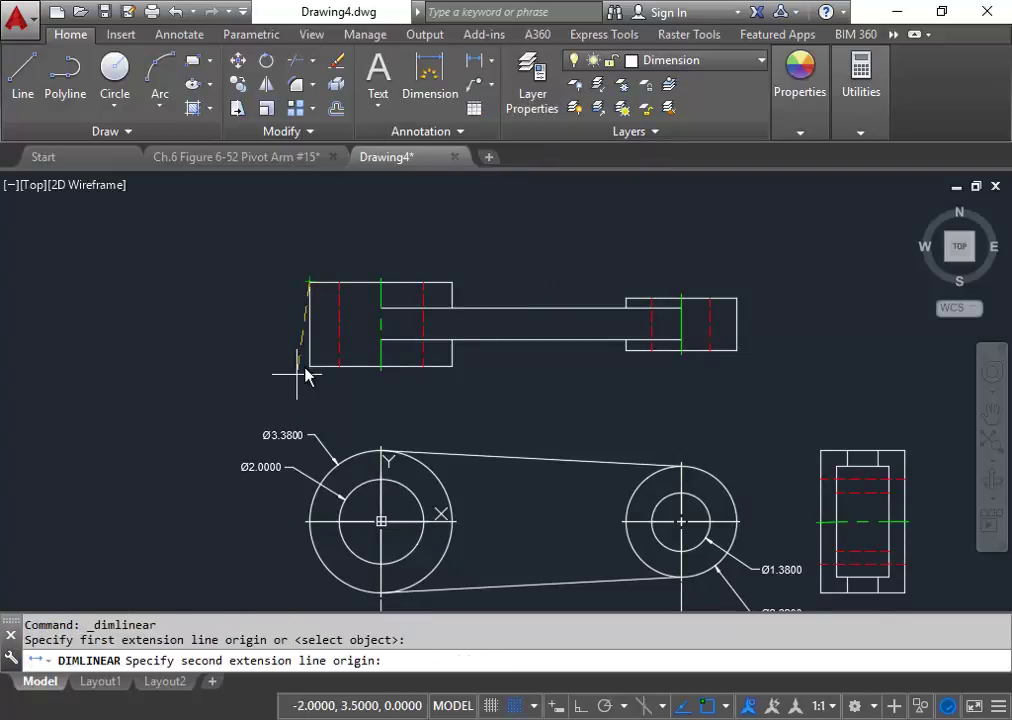
{"action": "left_click", "coordinate": [310, 368]}
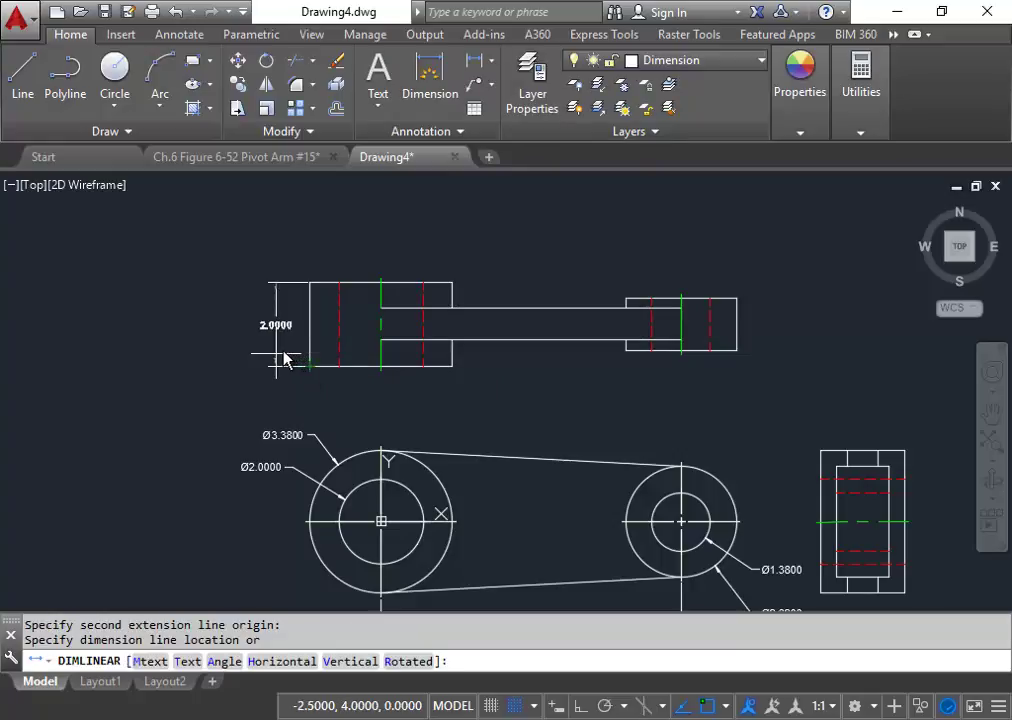
{"action": "left_click", "coordinate": [281, 352]}
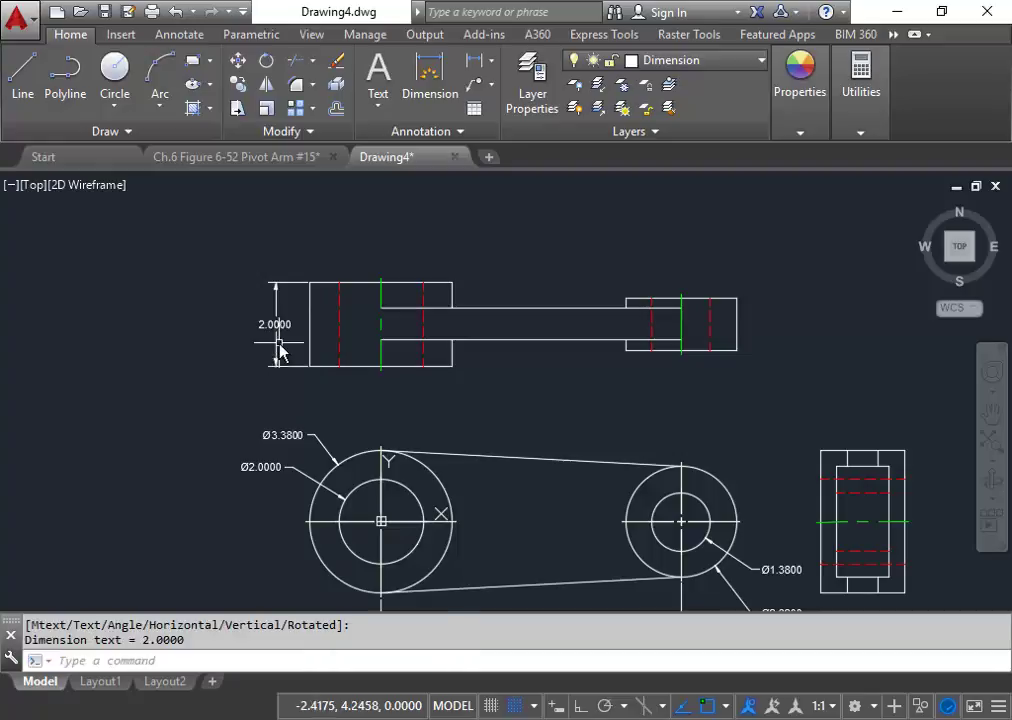
Add a vertical linear dimension for the small hub's thickness to the right of the top view.
{"action": "middle_click_drag", "start_coordinate": [452, 255], "coordinate": [370, 255]}
{"action": "middle_click_drag", "start_coordinate": [446, 253], "coordinate": [354, 253]}
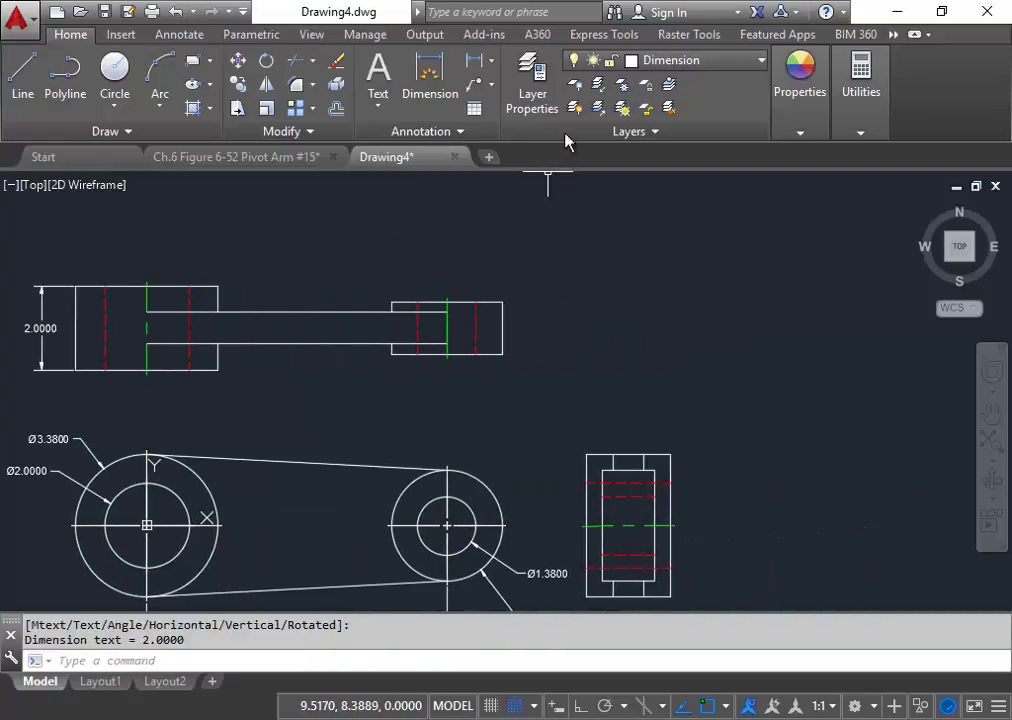
{"action": "left_click", "coordinate": [477, 68]}
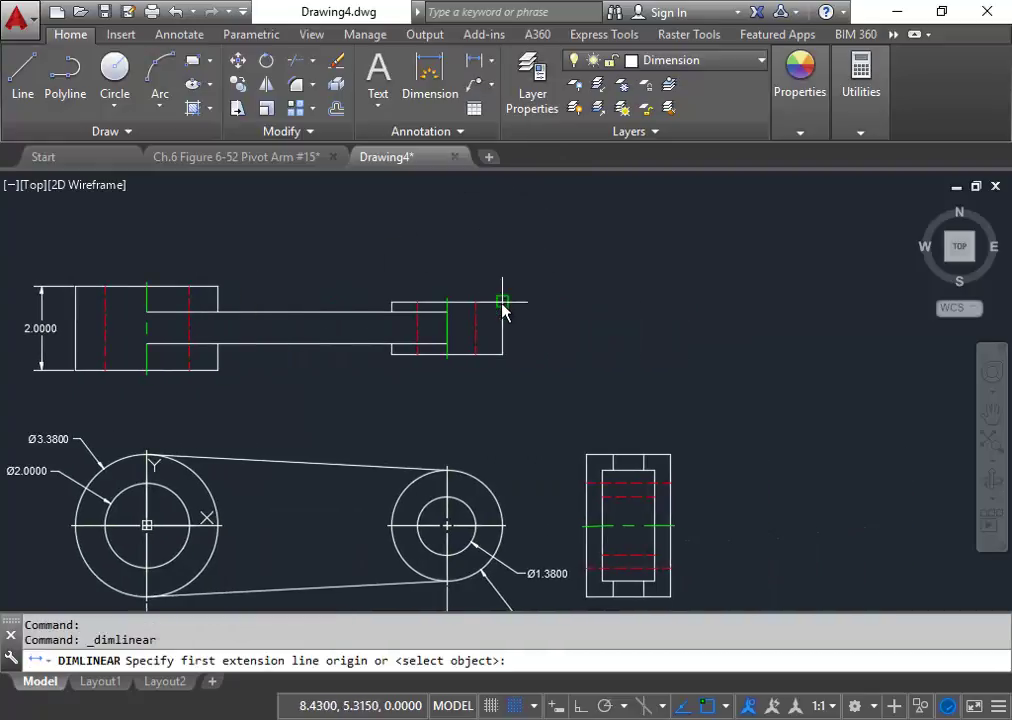
{"action": "left_click", "coordinate": [502, 301]}
{"action": "left_click", "coordinate": [502, 356]}
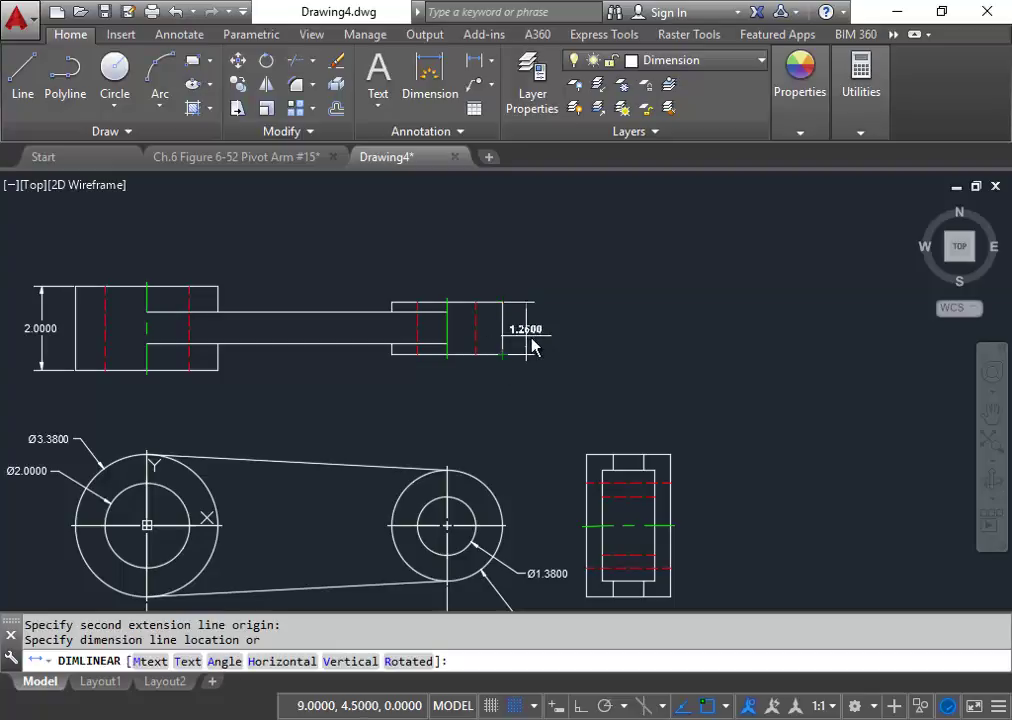
{"action": "left_click", "coordinate": [547, 345]}
Add a vertical linear dimension for the arm's thickness between the midpoints of its two long edges in the top view.
{"action": "middle_click_drag", "start_coordinate": [395, 252], "coordinate": [480, 252]}
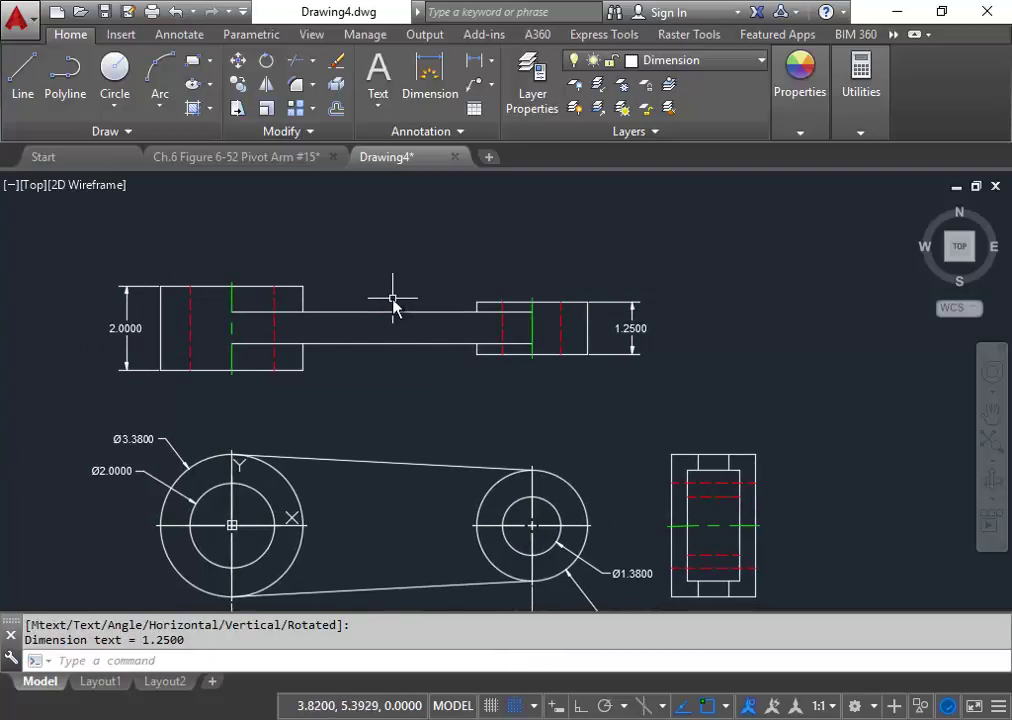
{"action": "left_click", "coordinate": [474, 64]}
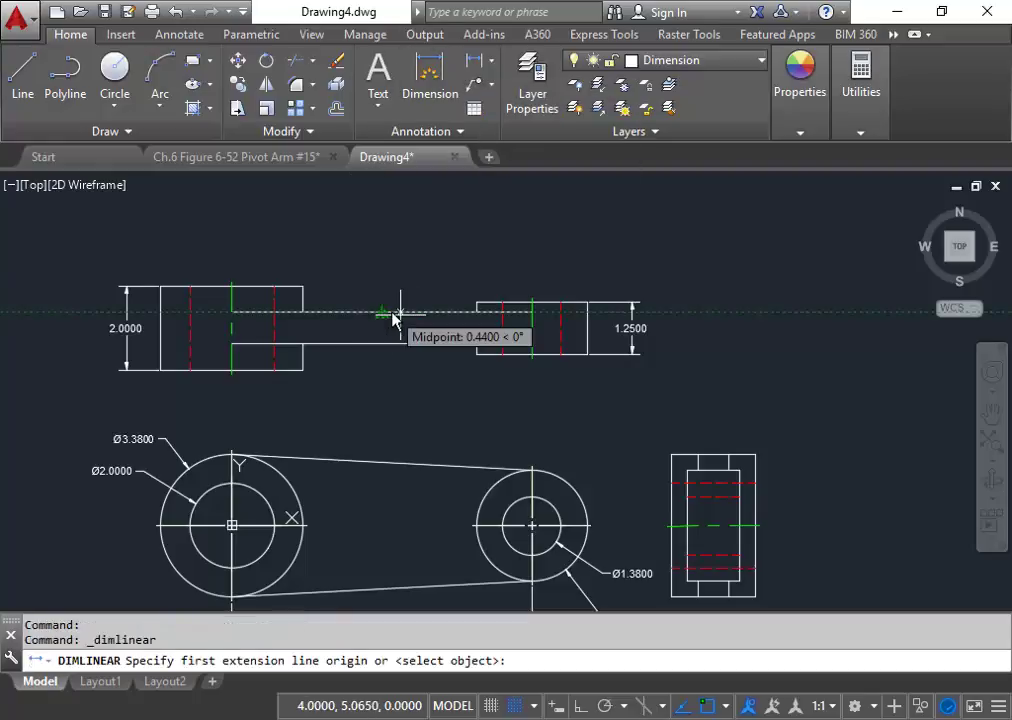
{"action": "left_click", "coordinate": [385, 315]}
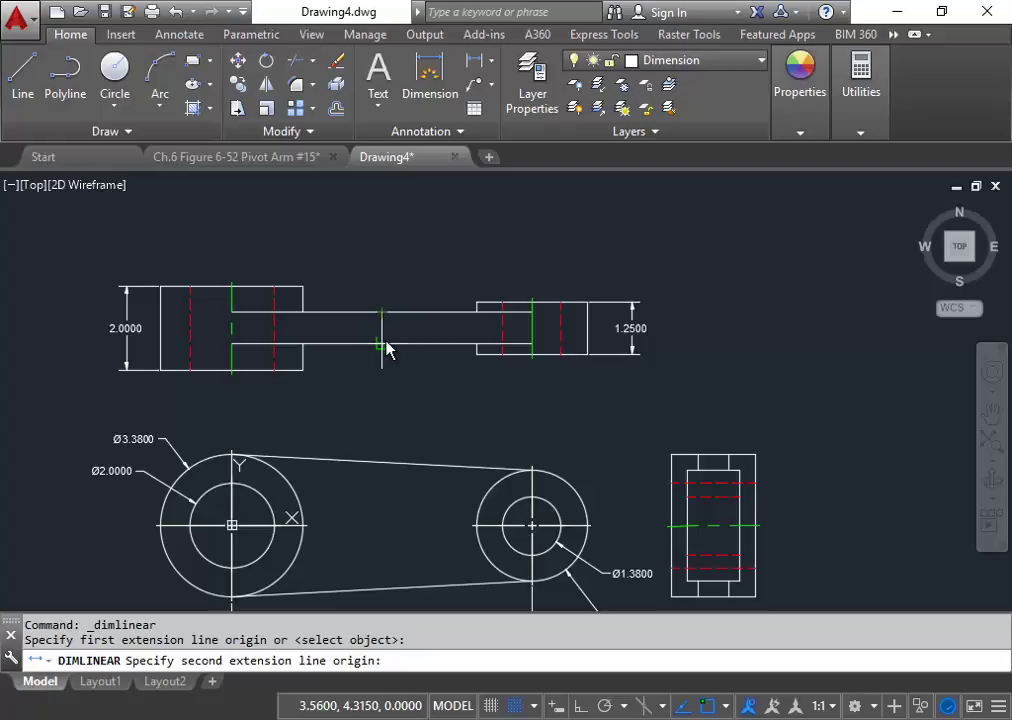
{"action": "left_click", "coordinate": [385, 348]}
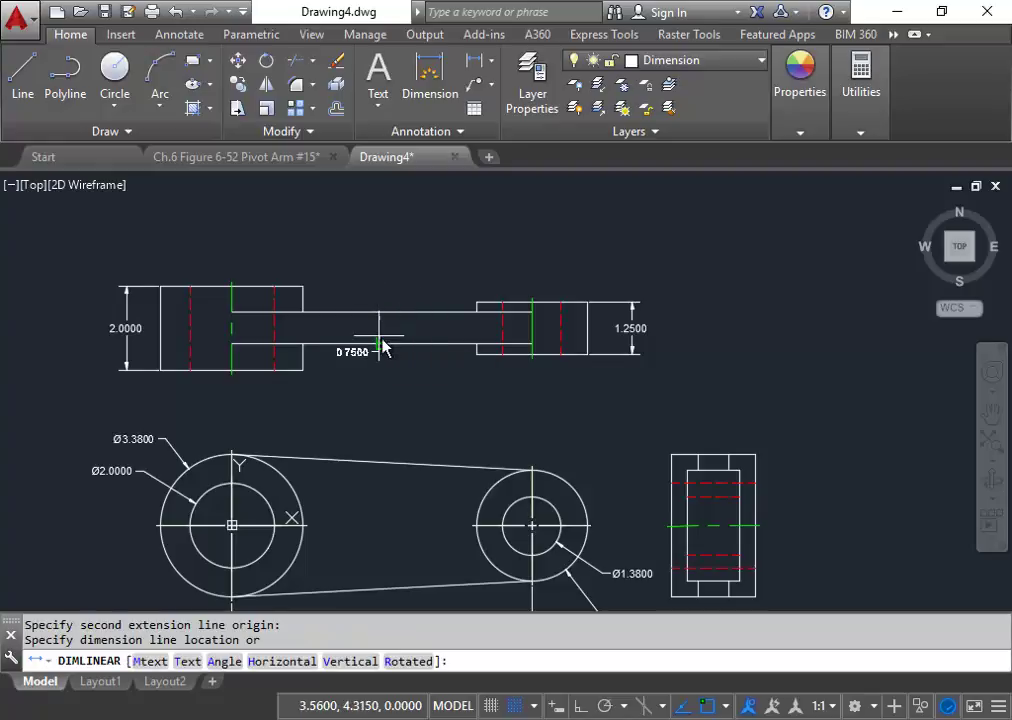
{"action": "left_click", "coordinate": [390, 340]}
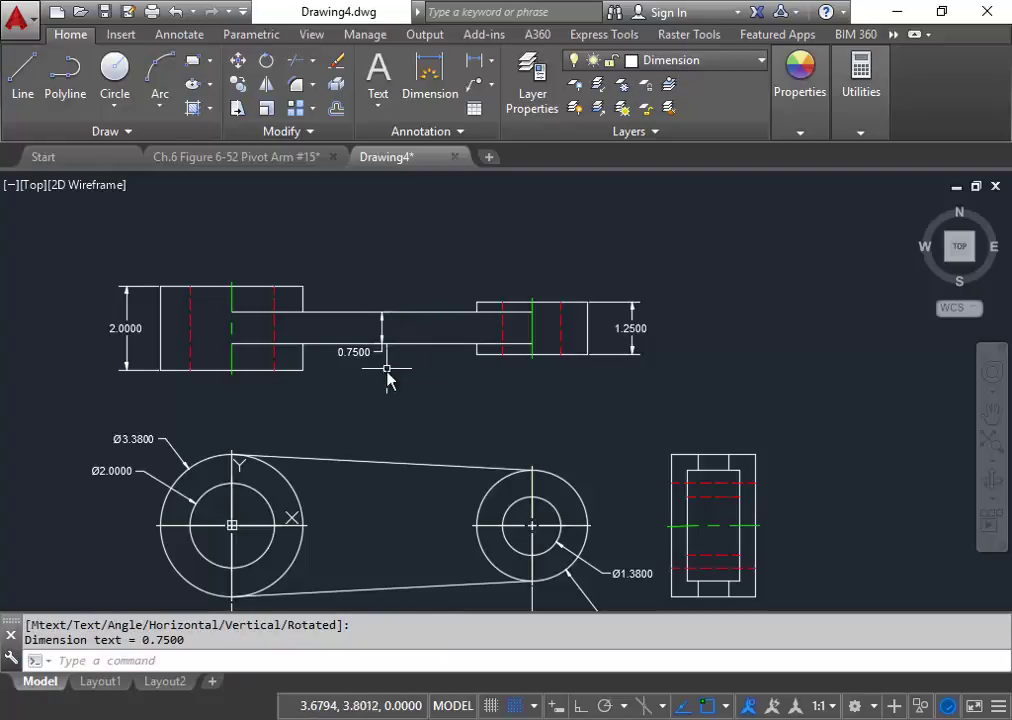
Move the arm thickness dimension's text farther down, clear of the arm's lower edge in the top view.
{"action": "scroll", "coordinate": [383, 386], "scroll_direction": "up", "scroll_amount": 2}
{"action": "left_click", "coordinate": [343, 340]}
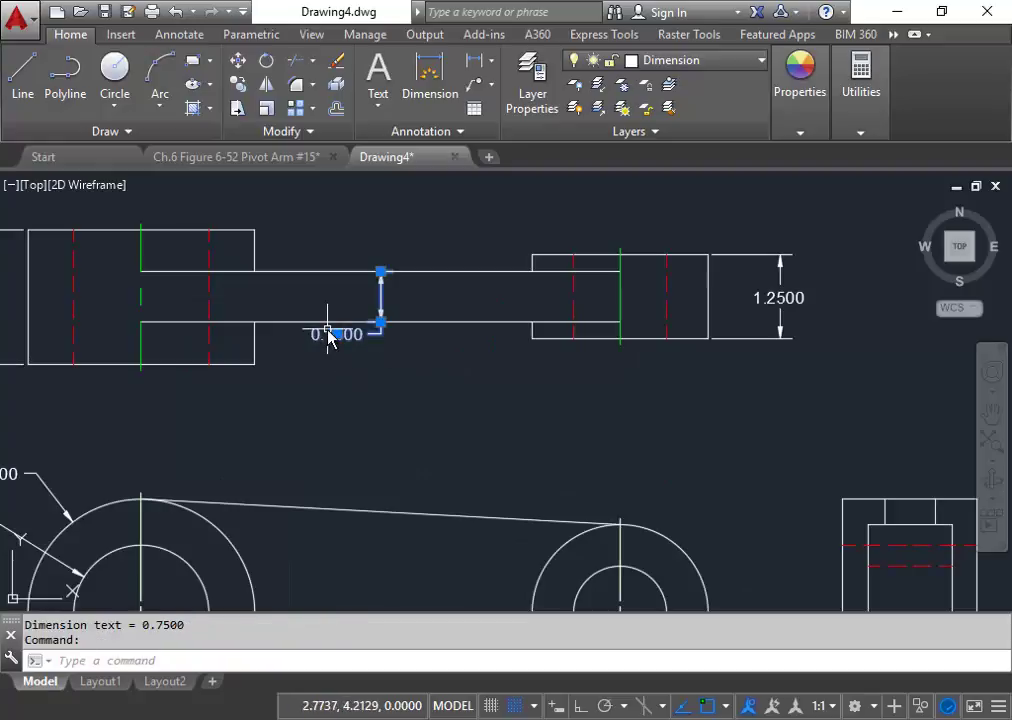
{"action": "left_click", "coordinate": [338, 336]}
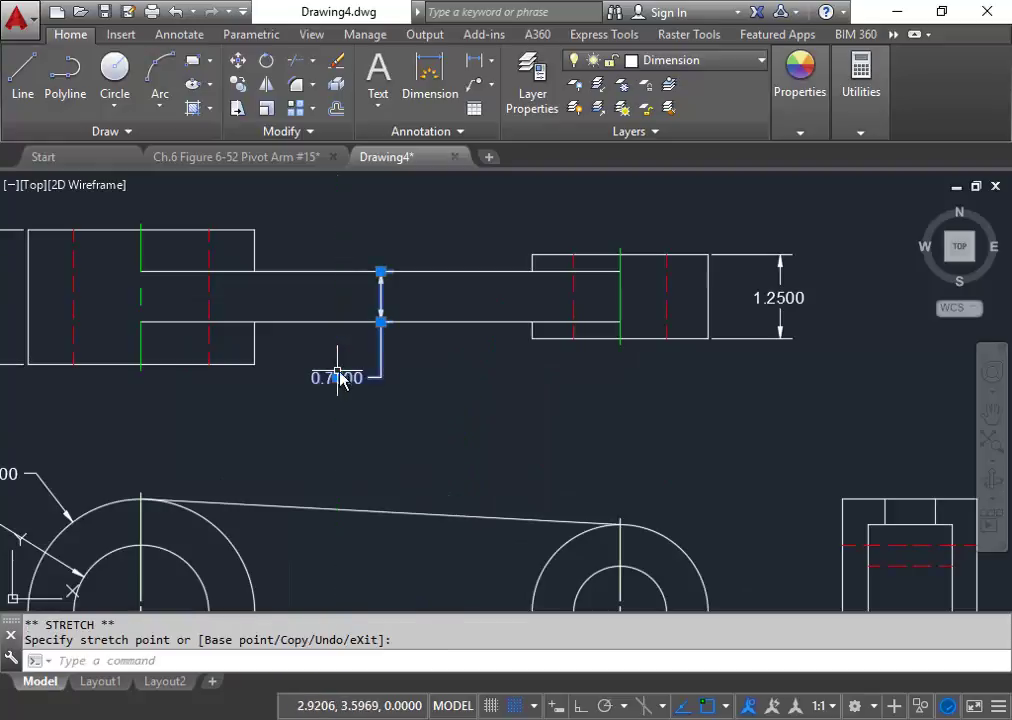
{"action": "key", "text": "Escape"}
{"action": "scroll", "coordinate": [425, 385], "scroll_direction": "down", "scroll_amount": 2}
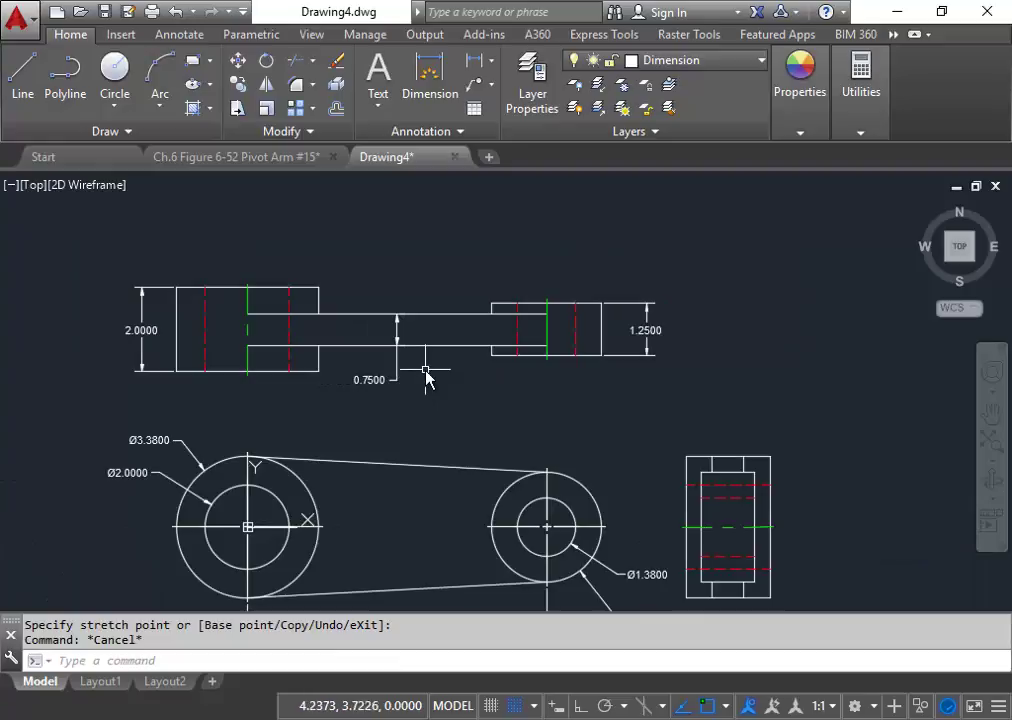
{"action": "scroll", "coordinate": [445, 395], "scroll_direction": "down", "scroll_amount": 2}
{"action": "mouse_move", "coordinate": [445, 389]}
{"action": "middle_mouse_down"}
{"action": "mouse_move", "coordinate": [417, 358]}
{"action": "mouse_move", "coordinate": [409, 368]}
{"action": "middle_mouse_up"}
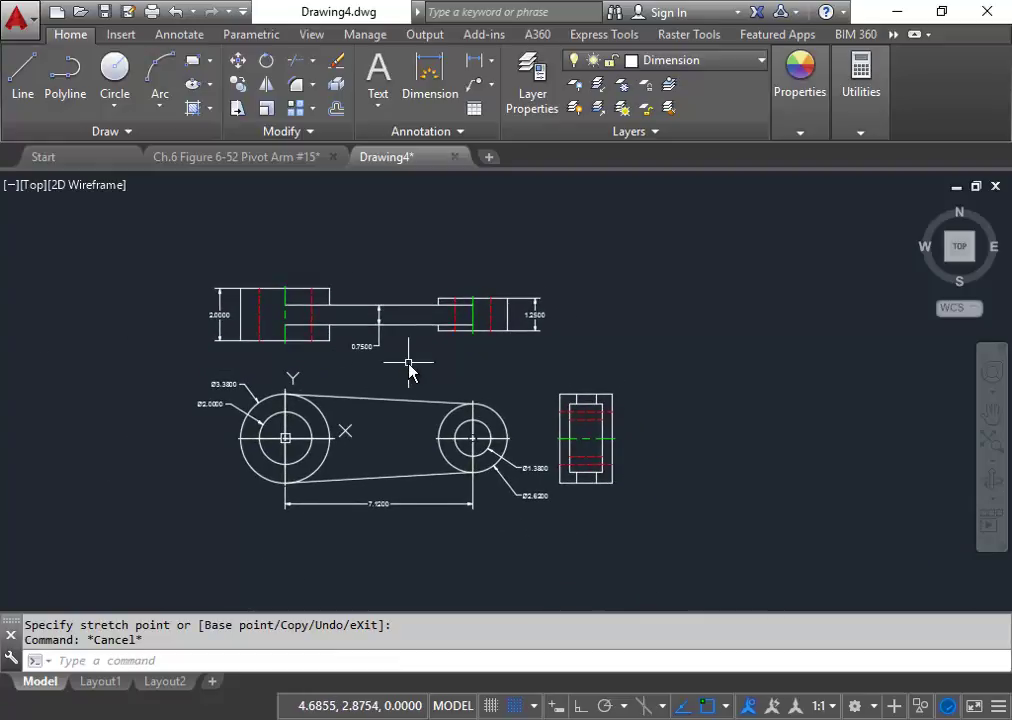